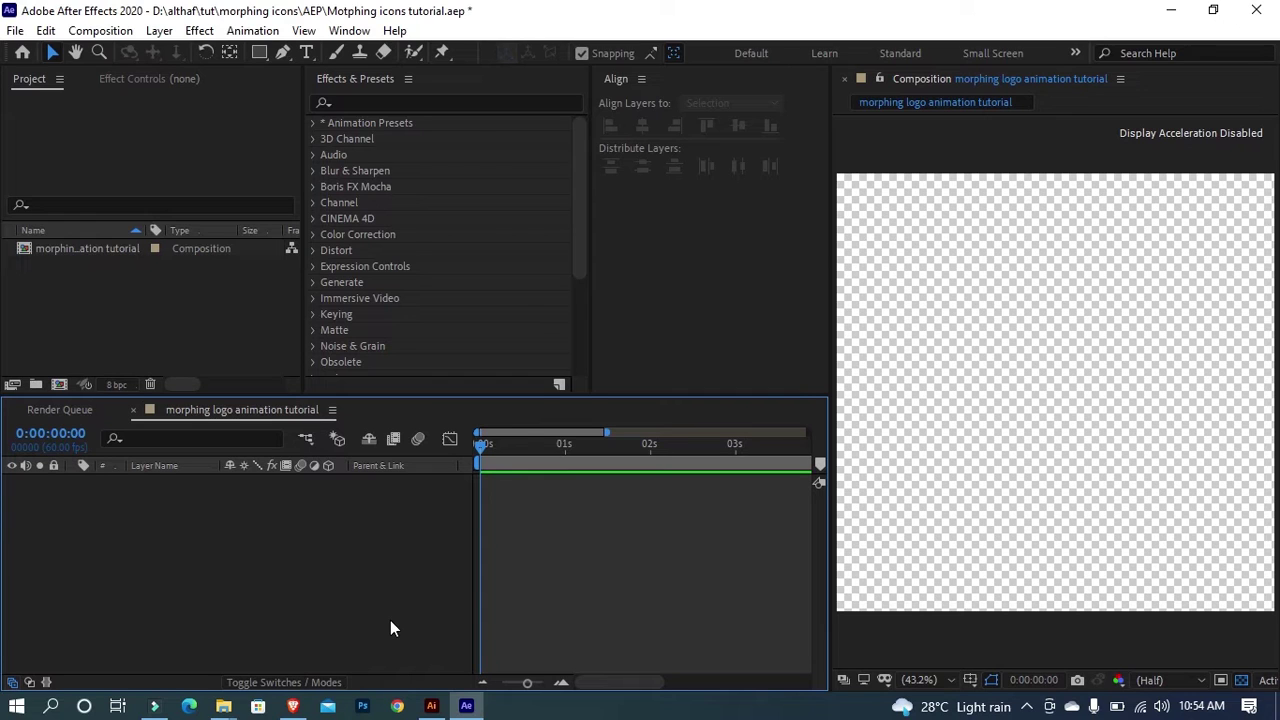
Step: Import the Icons_illustration Illustrator file as a Composition
{"action": "double_click", "coordinate": [220, 318]}
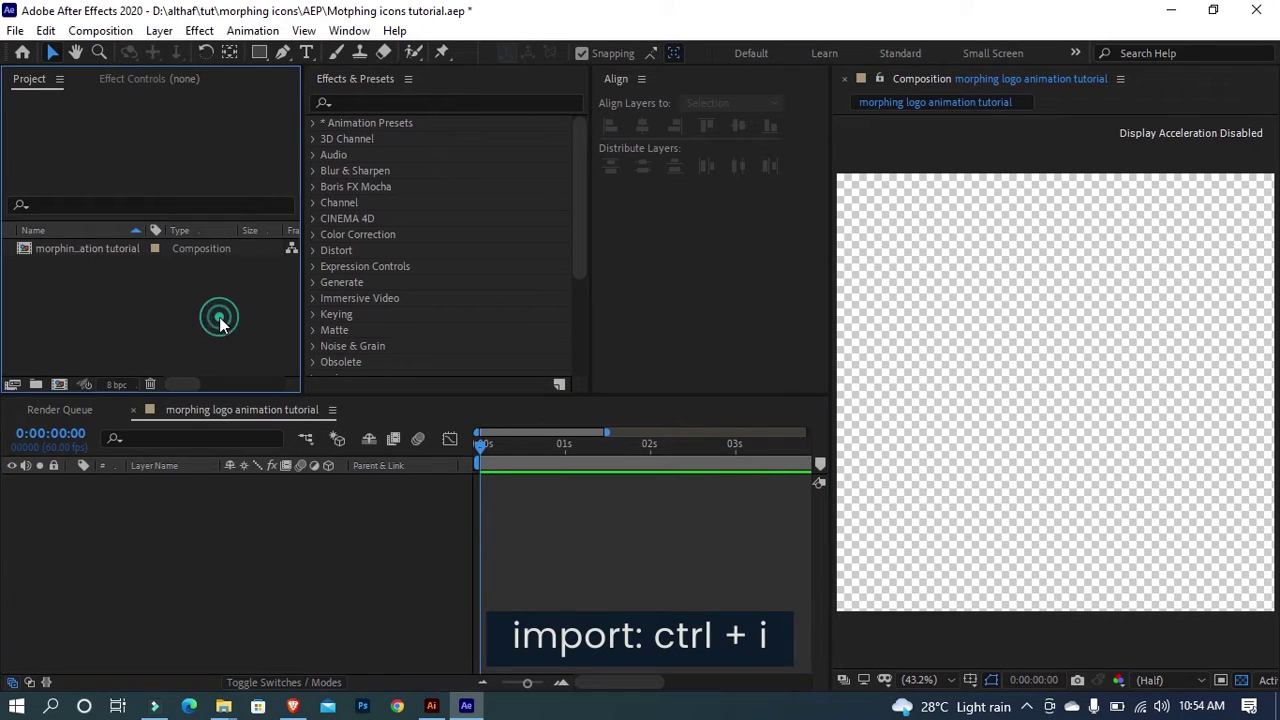
{"action": "left_click", "coordinate": [321, 172]}
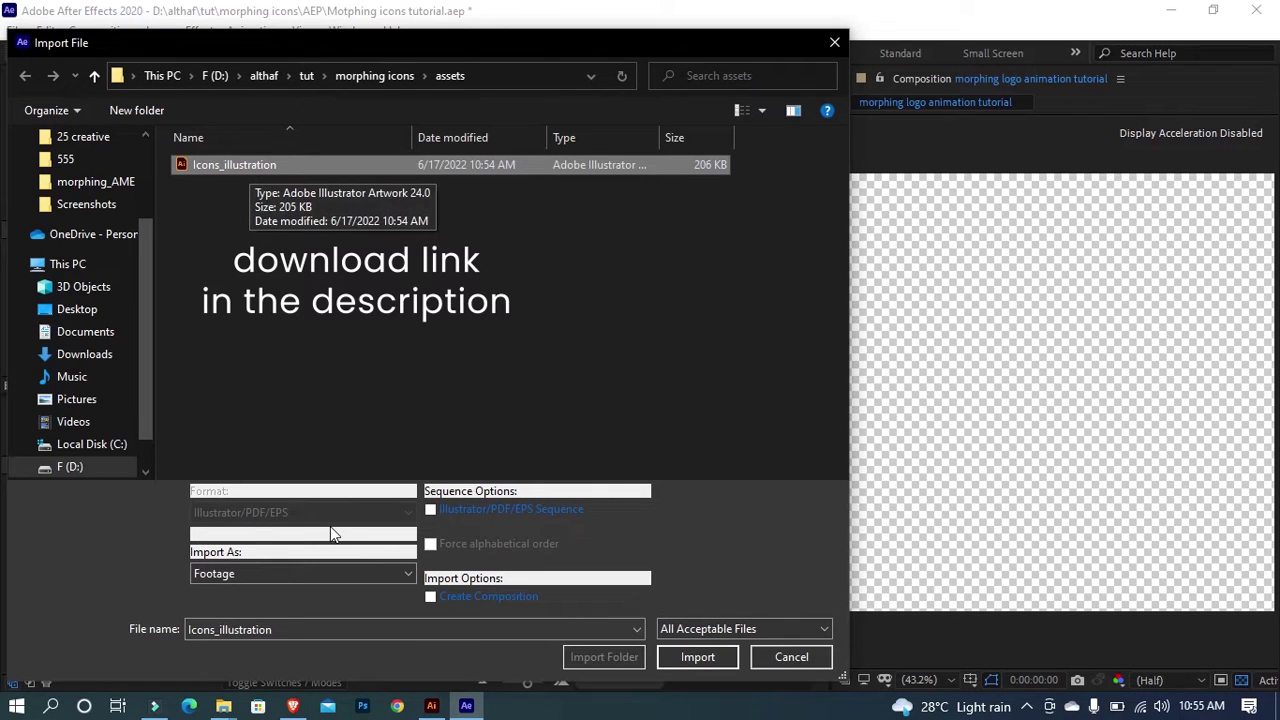
{"action": "left_click", "coordinate": [334, 574]}
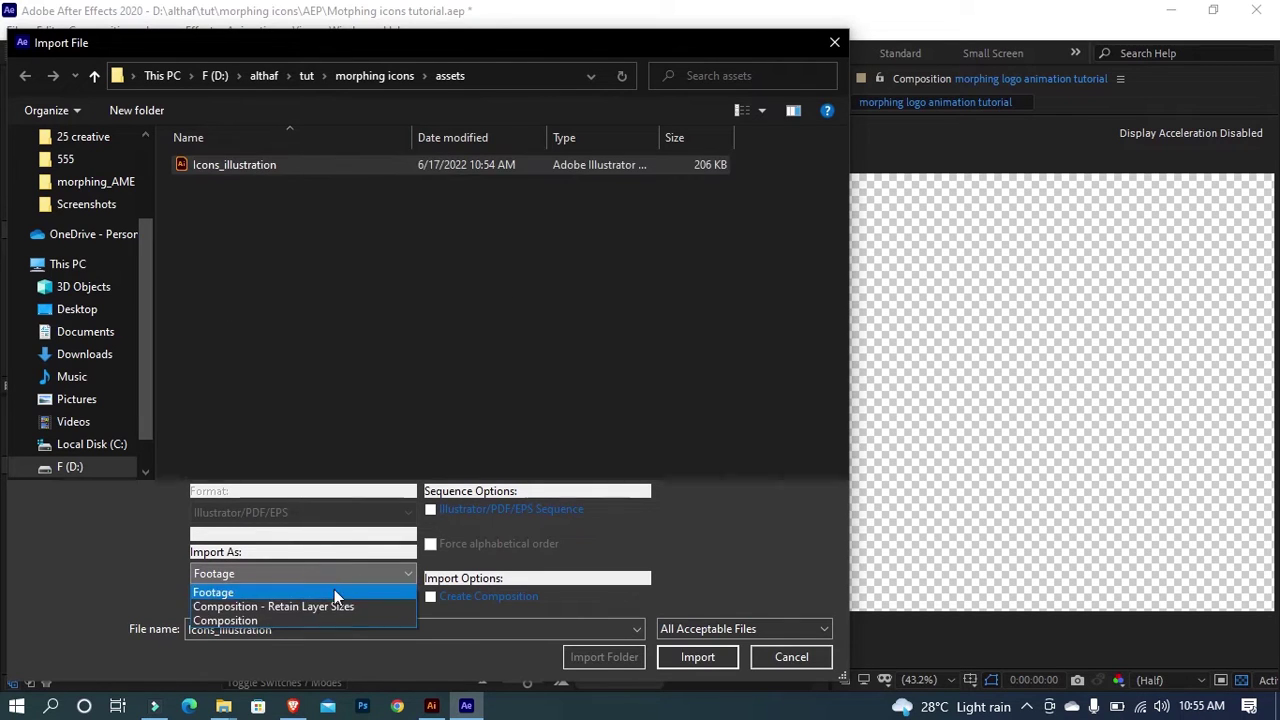
{"action": "left_click", "coordinate": [330, 619]}
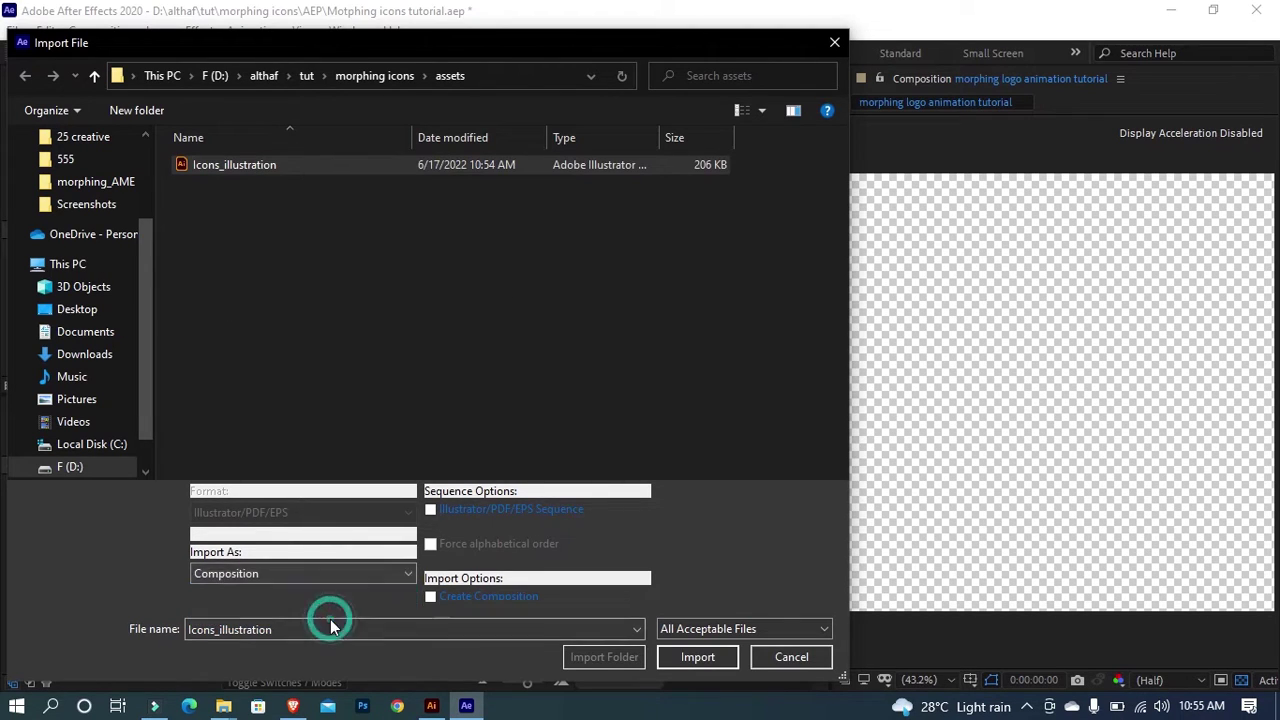
{"action": "left_click", "coordinate": [697, 657]}
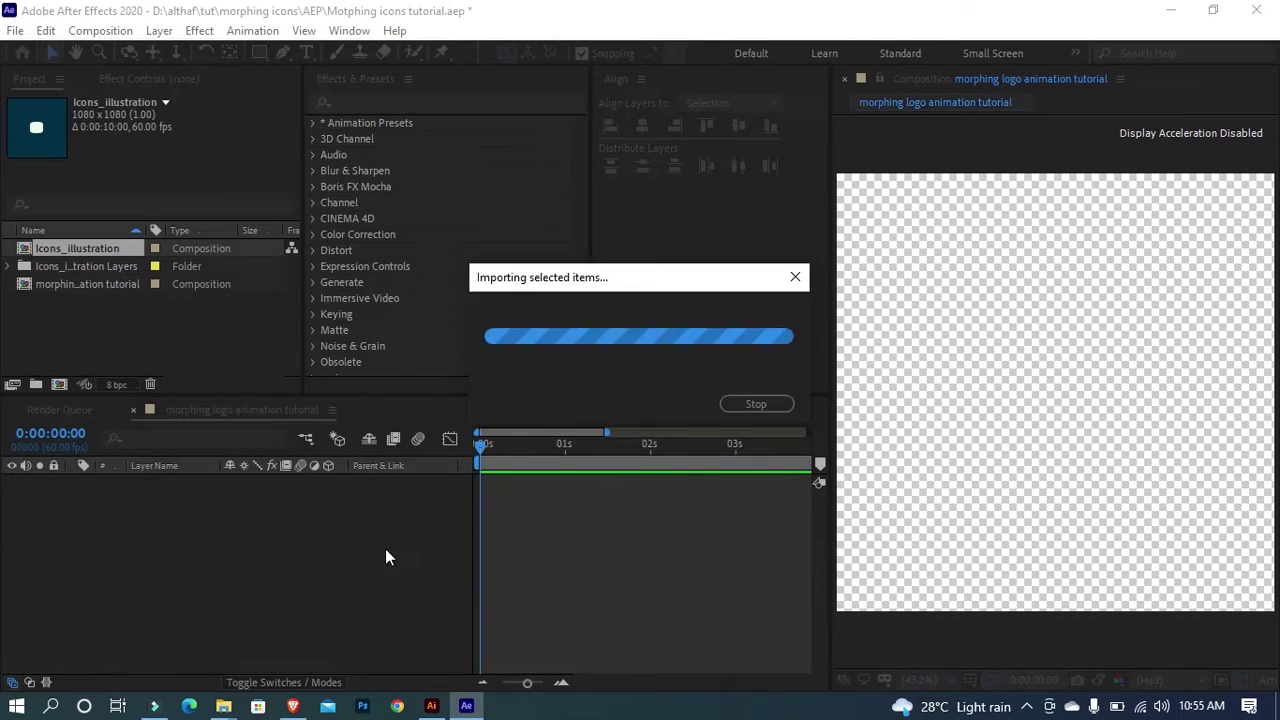
Step: Open the Icons_illustration composition and lock its BG layer
{"action": "double_click", "coordinate": [75, 247]}
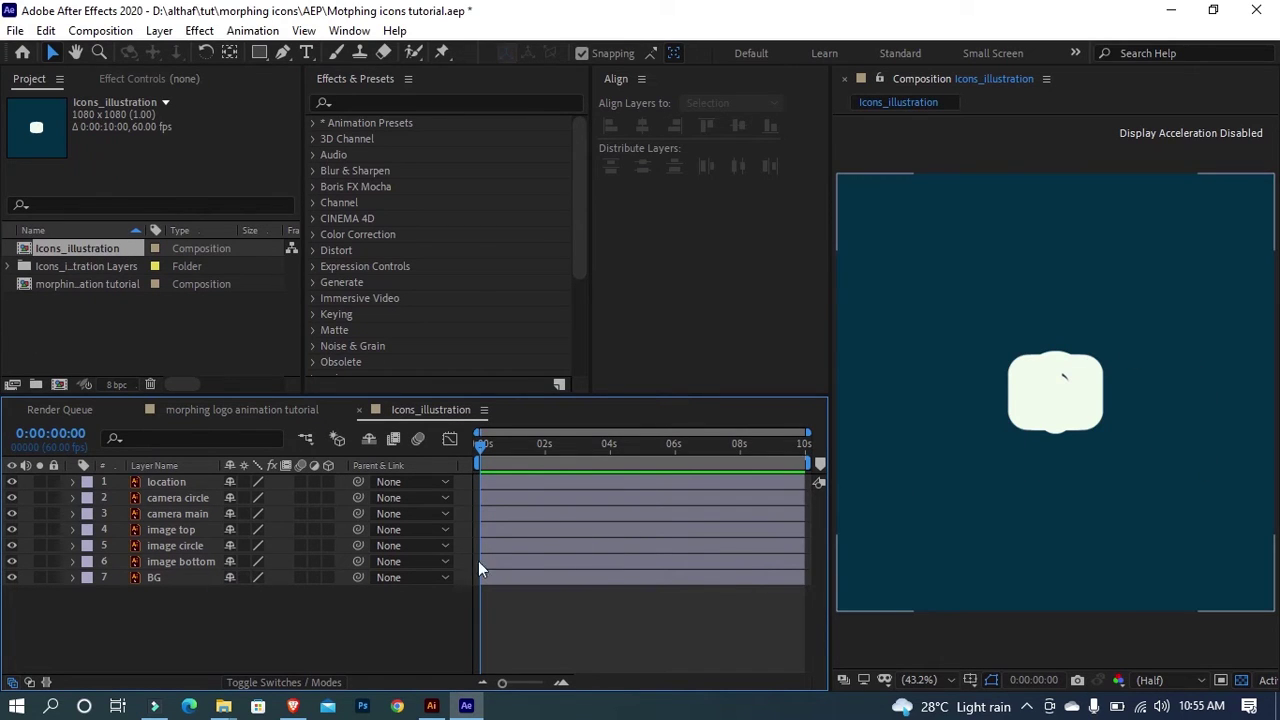
{"action": "left_click", "coordinate": [68, 574]}
{"action": "left_click", "coordinate": [54, 577]}
Step: Create shapes from vector layer for the six icon layers, from location down to image bottom
{"action": "left_click", "coordinate": [170, 562]}
{"action": "left_click", "coordinate": [190, 484], "text": "shift"}
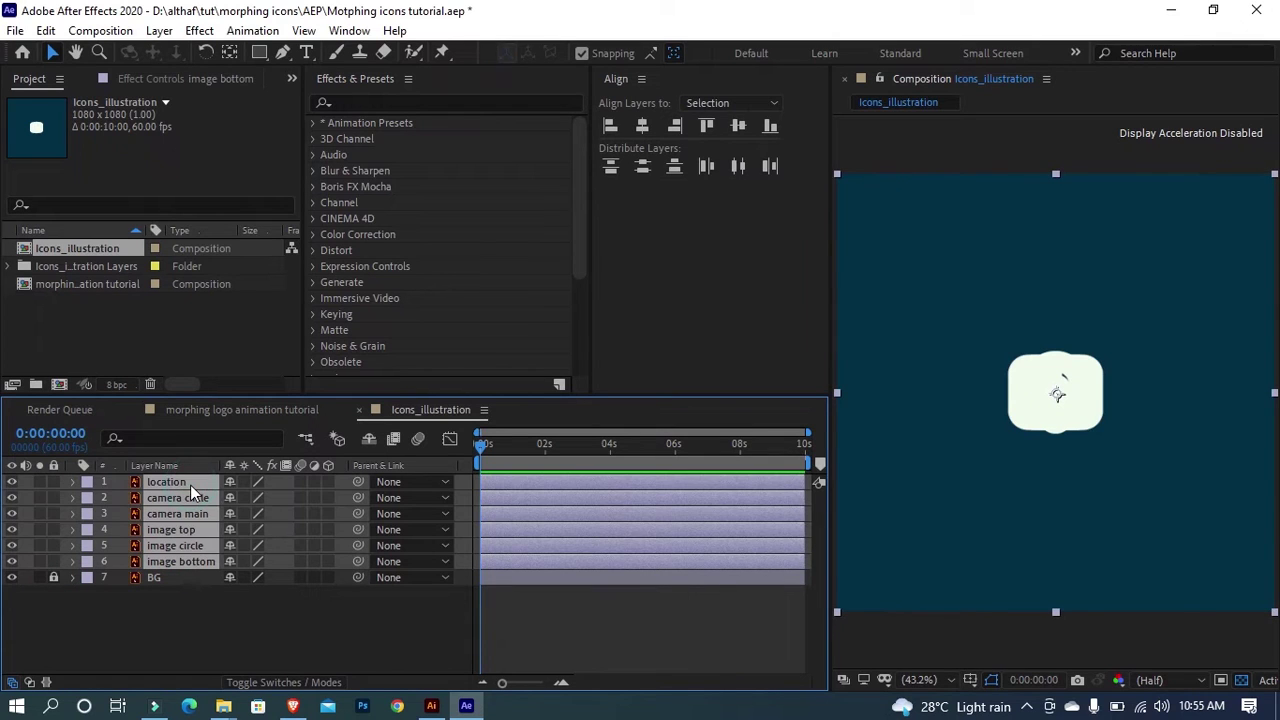
{"action": "right_click", "coordinate": [190, 484]}
{"action": "mouse_move", "coordinate": [265, 550]}
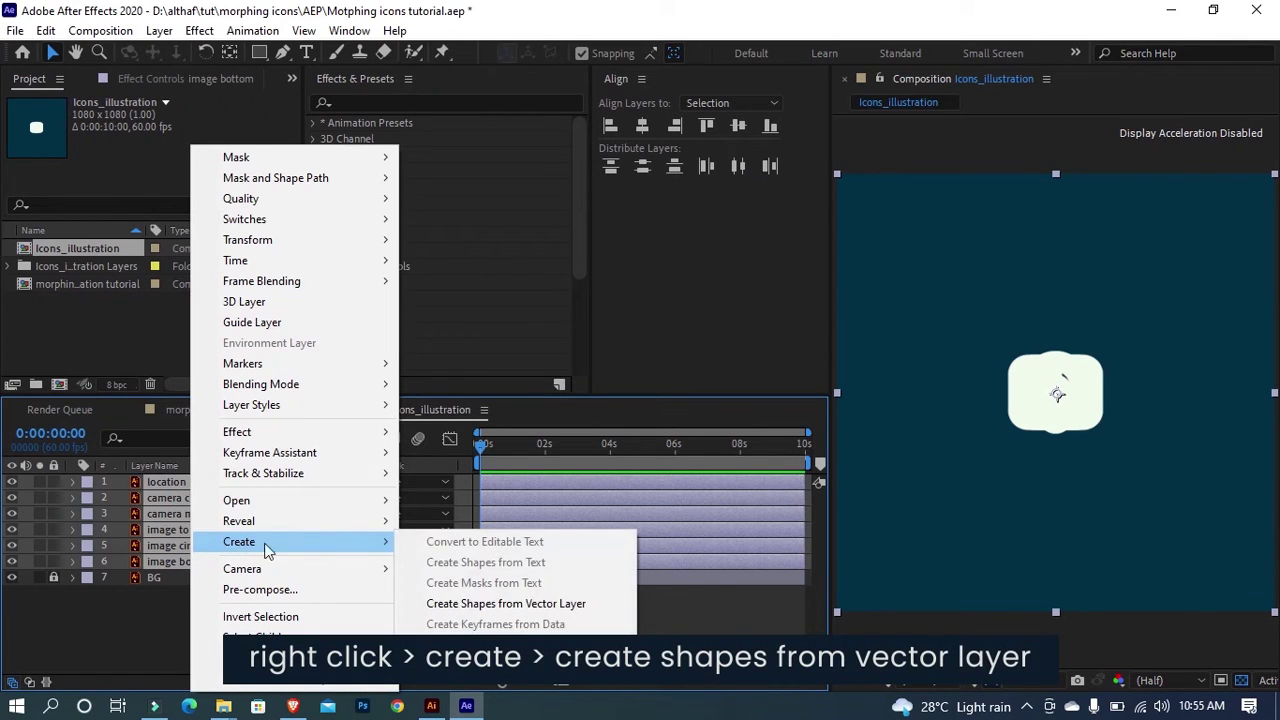
{"action": "left_click", "coordinate": [569, 602]}
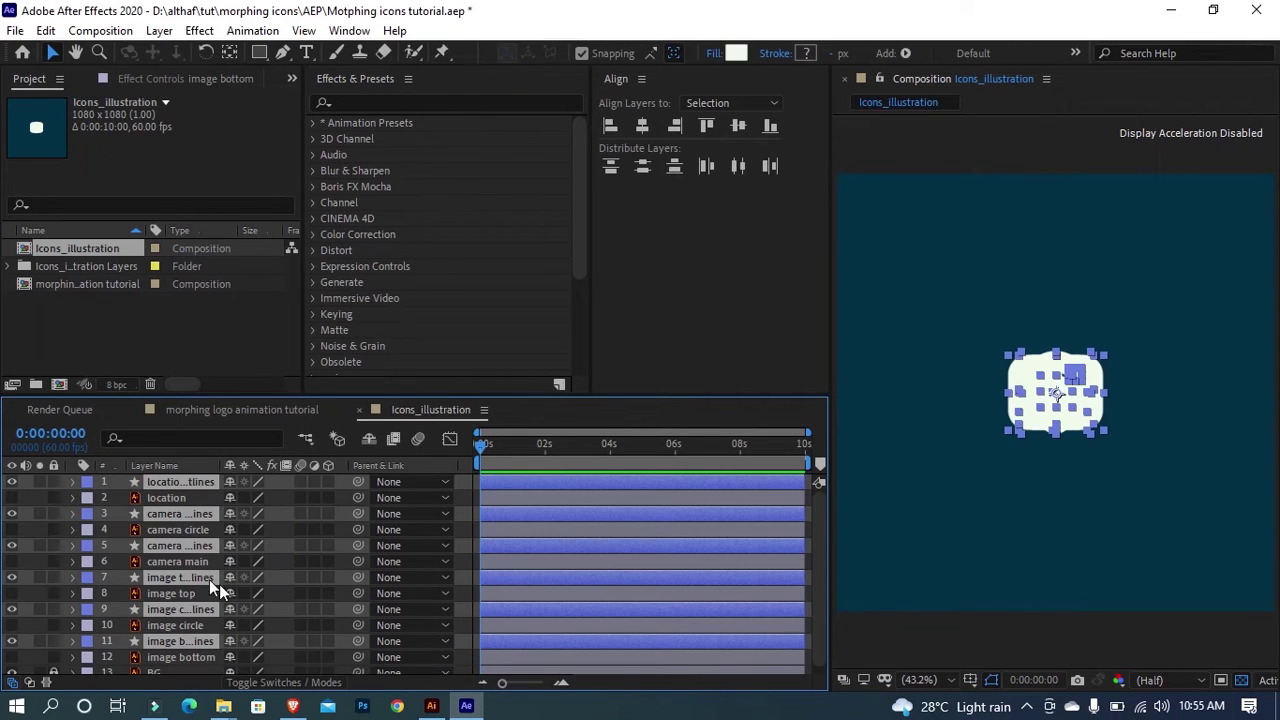
Step: Group the outline shape layers above the original Illustrator icon layers and delete the six originals, keeping BG
{"action": "left_click_drag", "start_coordinate": [189, 514], "coordinate": [189, 494]}
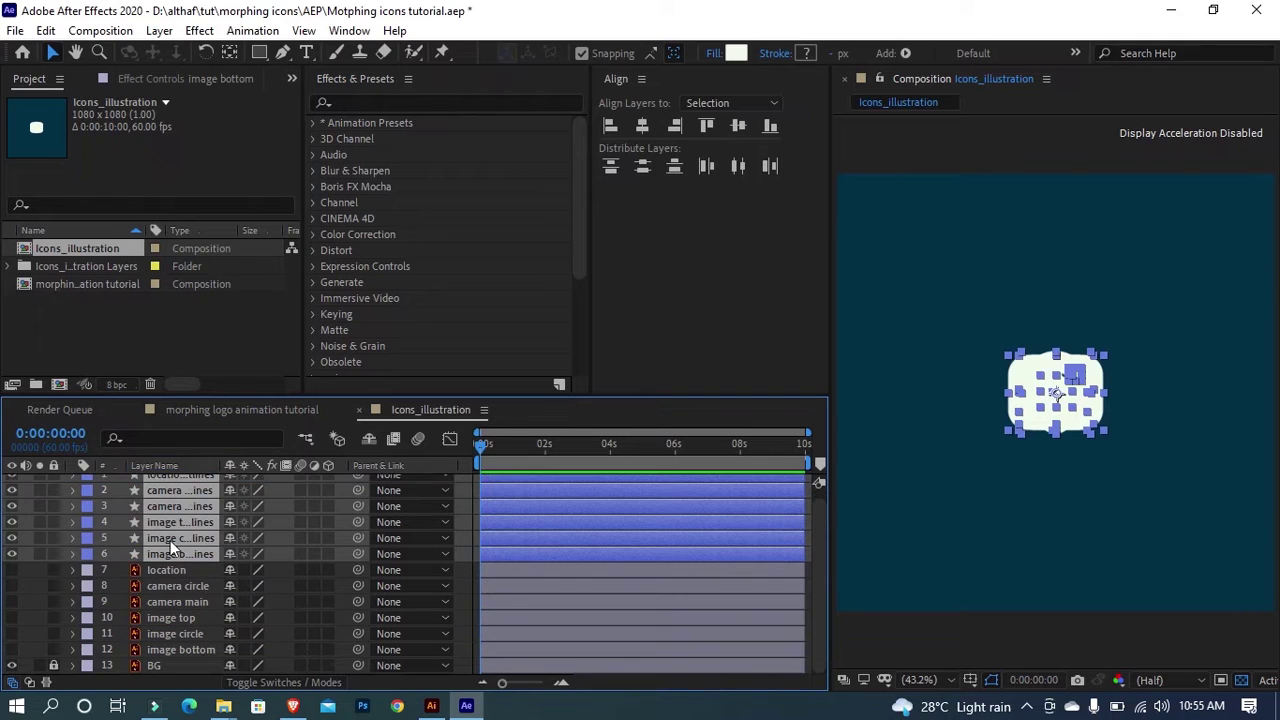
{"action": "left_click", "coordinate": [172, 570]}
{"action": "left_click", "coordinate": [168, 650], "text": "shift"}
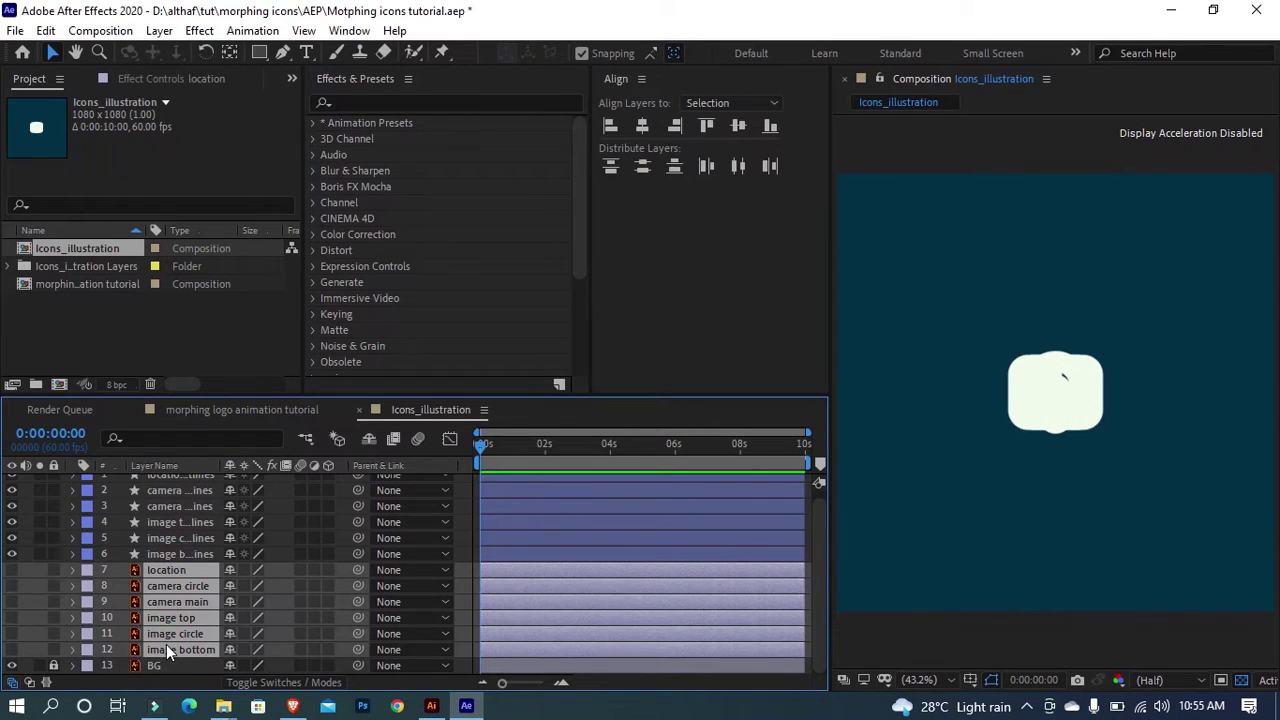
{"action": "key", "text": "Delete"}
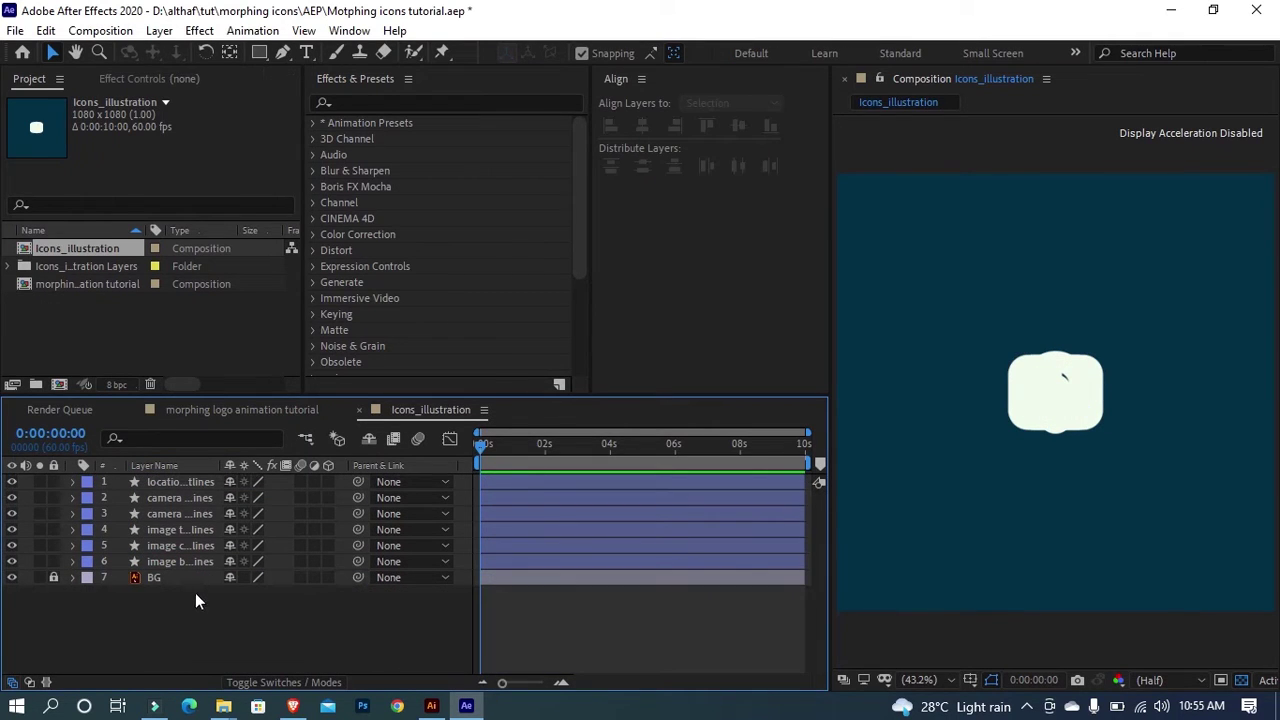
Step: Rename the image bottom outlines layer as "image bottom"
{"action": "left_click", "coordinate": [192, 561]}
{"action": "key", "text": "Return"}
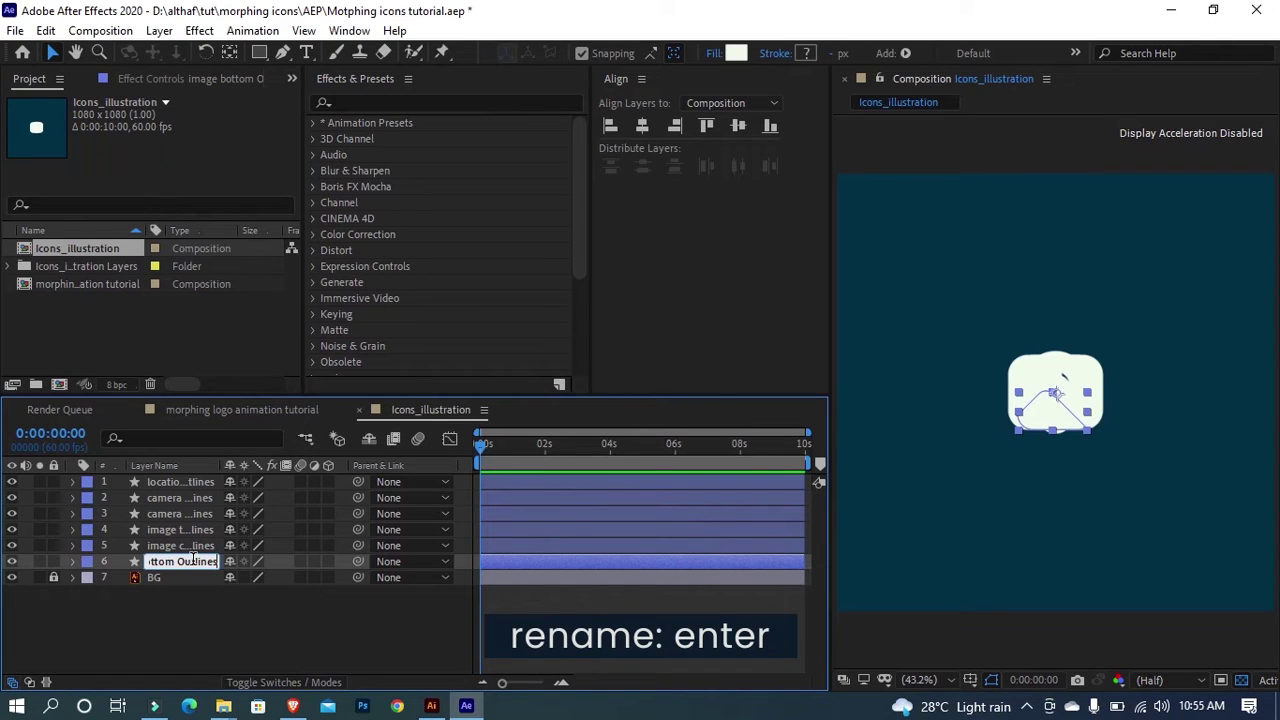
{"action": "key", "text": "BackSpace"}
{"action": "key", "text": "BackSpace"}
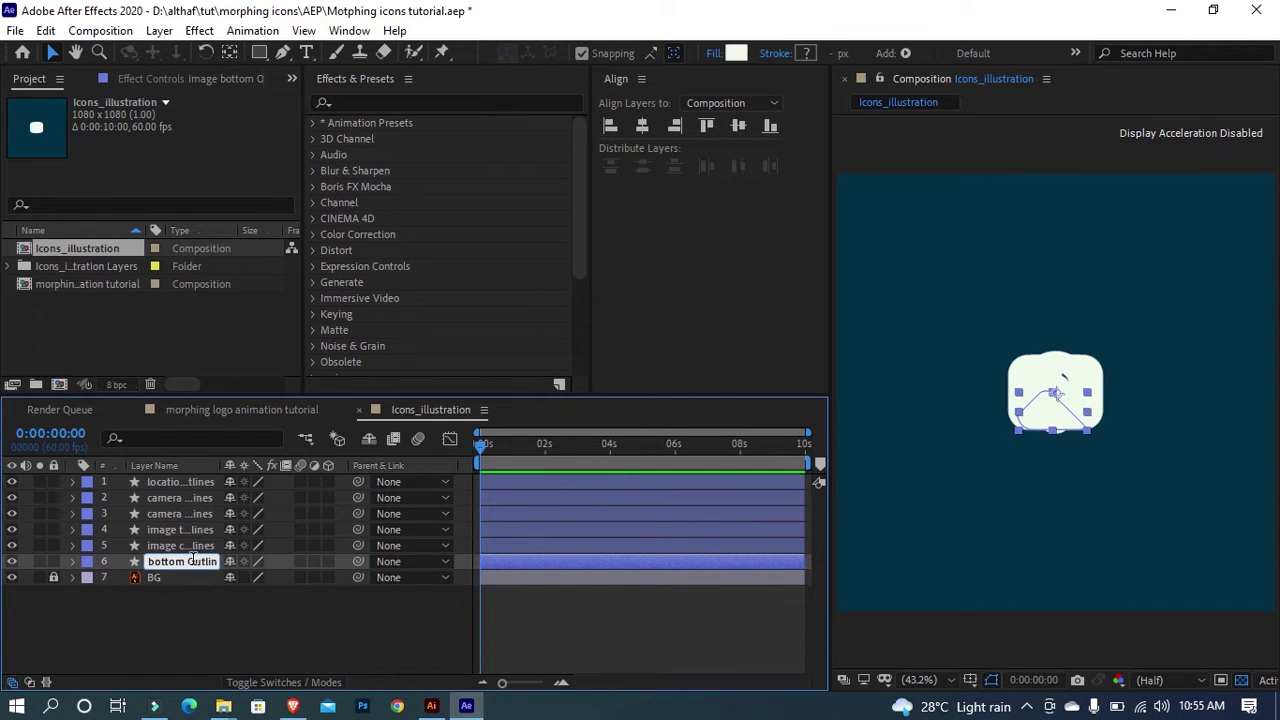
{"action": "type", "text": "image"}
{"action": "key", "text": "End"}
{"action": "key", "text": "BackSpace"}
{"action": "key", "text": "BackSpace"}
{"action": "key", "text": "BackSpace"}
{"action": "key", "text": "BackSpace"}
{"action": "key", "text": "BackSpace"}
{"action": "key", "text": "BackSpace"}
{"action": "key", "text": "BackSpace"}
{"action": "key", "text": "BackSpace"}
{"action": "key", "text": "BackSpace"}
{"action": "key", "text": "Return"}
Step: Remove "Outlines" from the next two layer names so they read "image circle" and "image top"
{"action": "left_click", "coordinate": [190, 547]}
{"action": "key", "text": "Return"}
{"action": "double_click", "coordinate": [190, 547]}
{"action": "right_click", "coordinate": [190, 547]}
{"action": "double_click", "coordinate": [189, 548]}
{"action": "key", "text": "BackSpace"}
{"action": "left_click", "coordinate": [193, 533]}
{"action": "key", "text": "Return"}
{"action": "double_click", "coordinate": [200, 529]}
{"action": "key", "text": "BackSpace"}
Step: Rename the remaining three outline layers as "camera main", "camera circle" and "location"
{"action": "left_click", "coordinate": [203, 515]}
{"action": "key", "text": "Return"}
{"action": "double_click", "coordinate": [201, 514]}
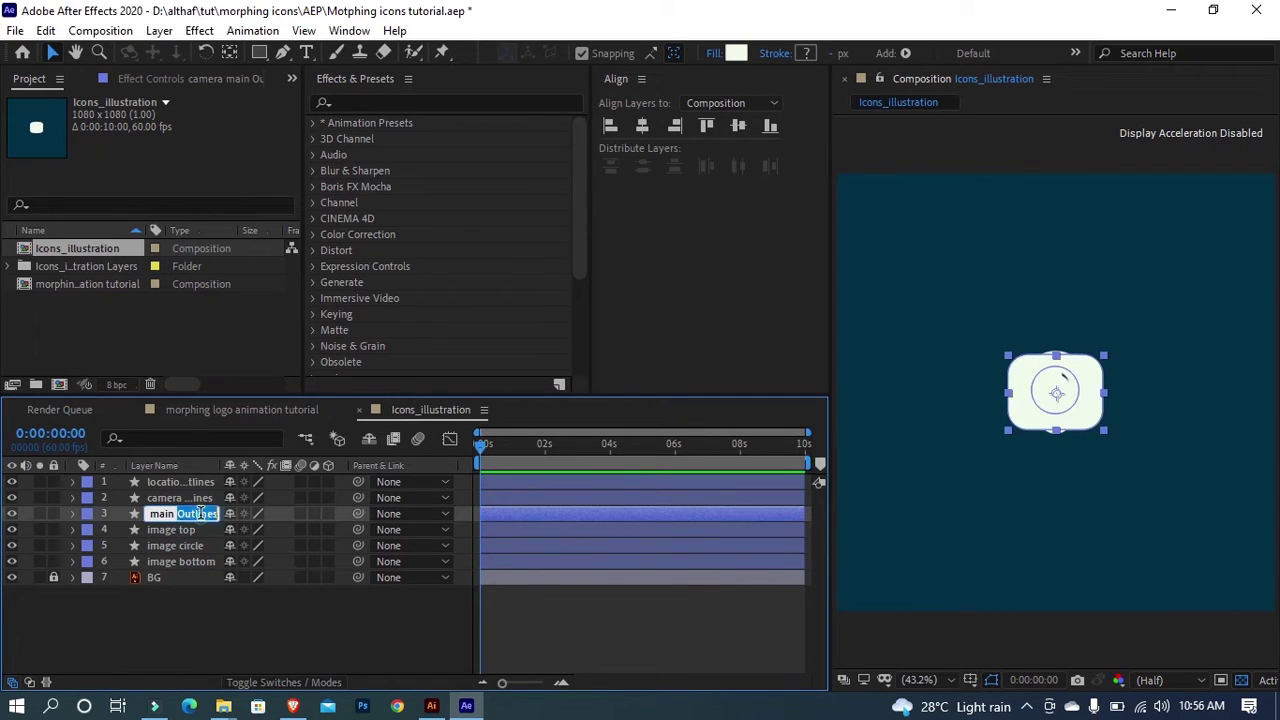
{"action": "left_click", "coordinate": [201, 502]}
{"action": "key", "text": "Return"}
{"action": "double_click", "coordinate": [206, 498]}
{"action": "key", "text": "BackSpace"}
{"action": "left_click", "coordinate": [207, 483]}
{"action": "key", "text": "Return"}
{"action": "double_click", "coordinate": [207, 482]}
{"action": "key", "text": "BackSpace"}
{"action": "left_click", "coordinate": [223, 633]}
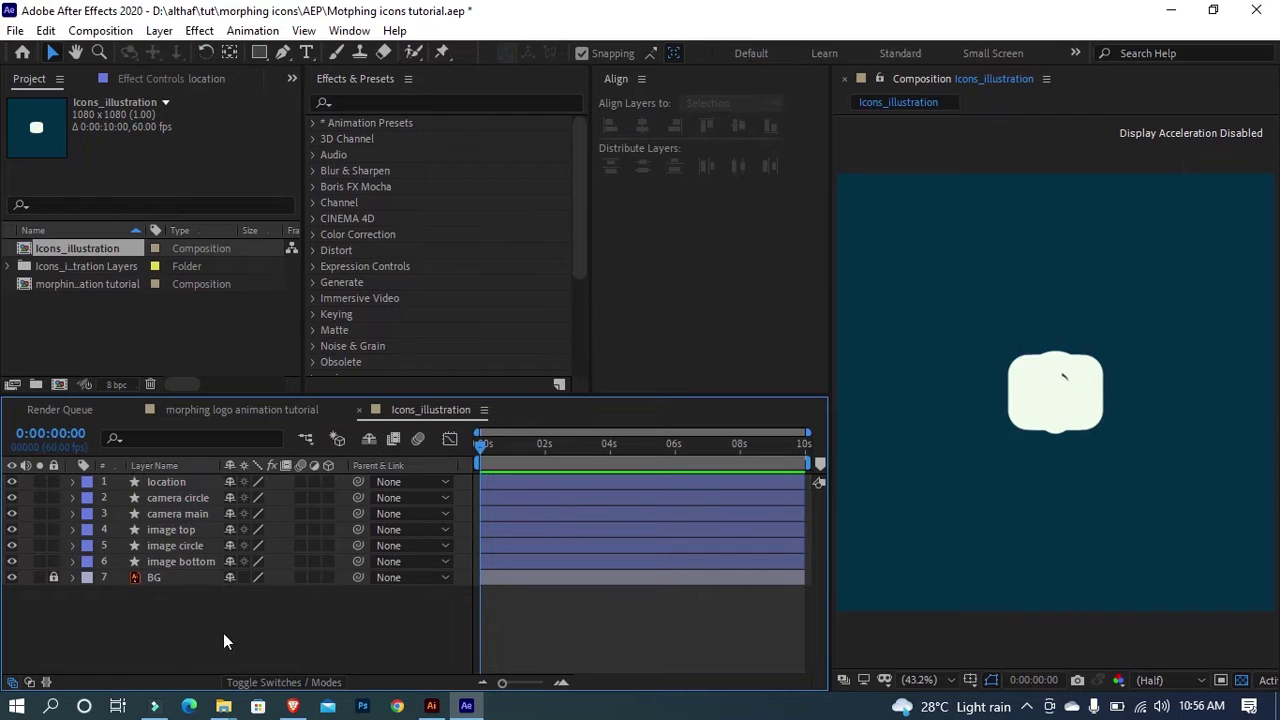
Step: Copy all seven layers, including an unlocked BG, into the morphing logo animation tutorial composition
{"action": "left_click_drag", "start_coordinate": [226, 465], "coordinate": [236, 465]}
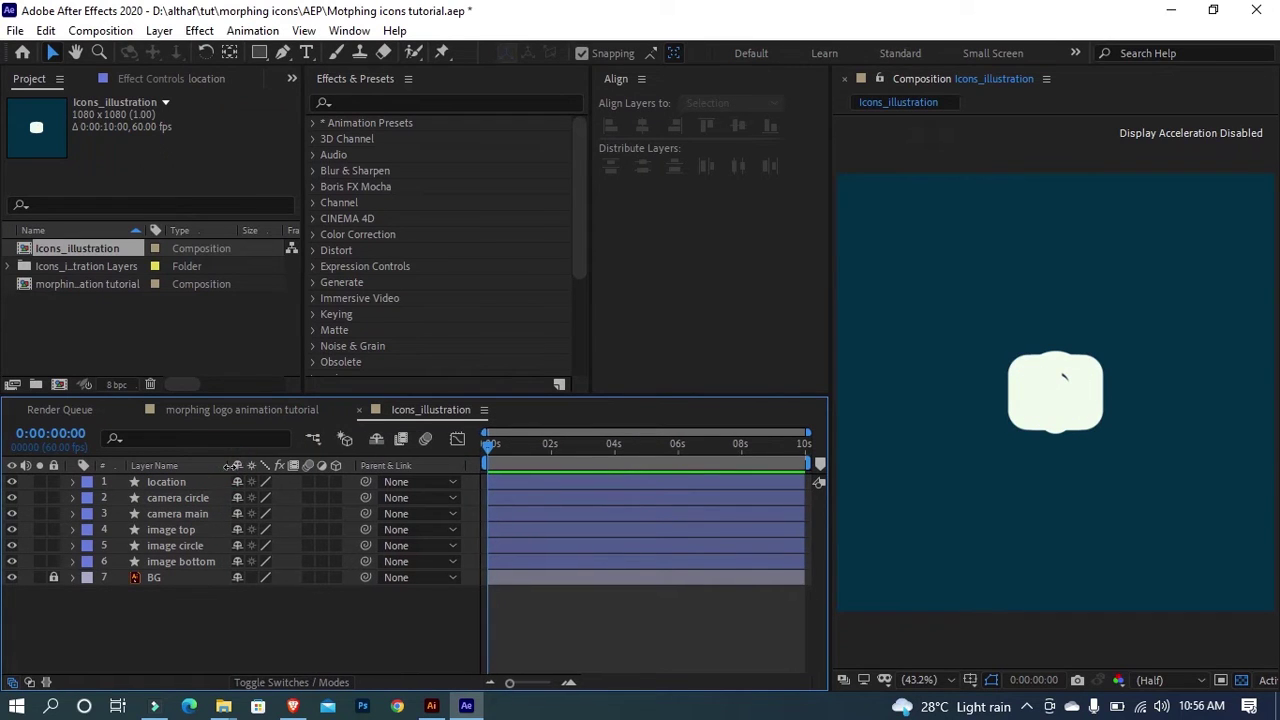
{"action": "left_click", "coordinate": [290, 612]}
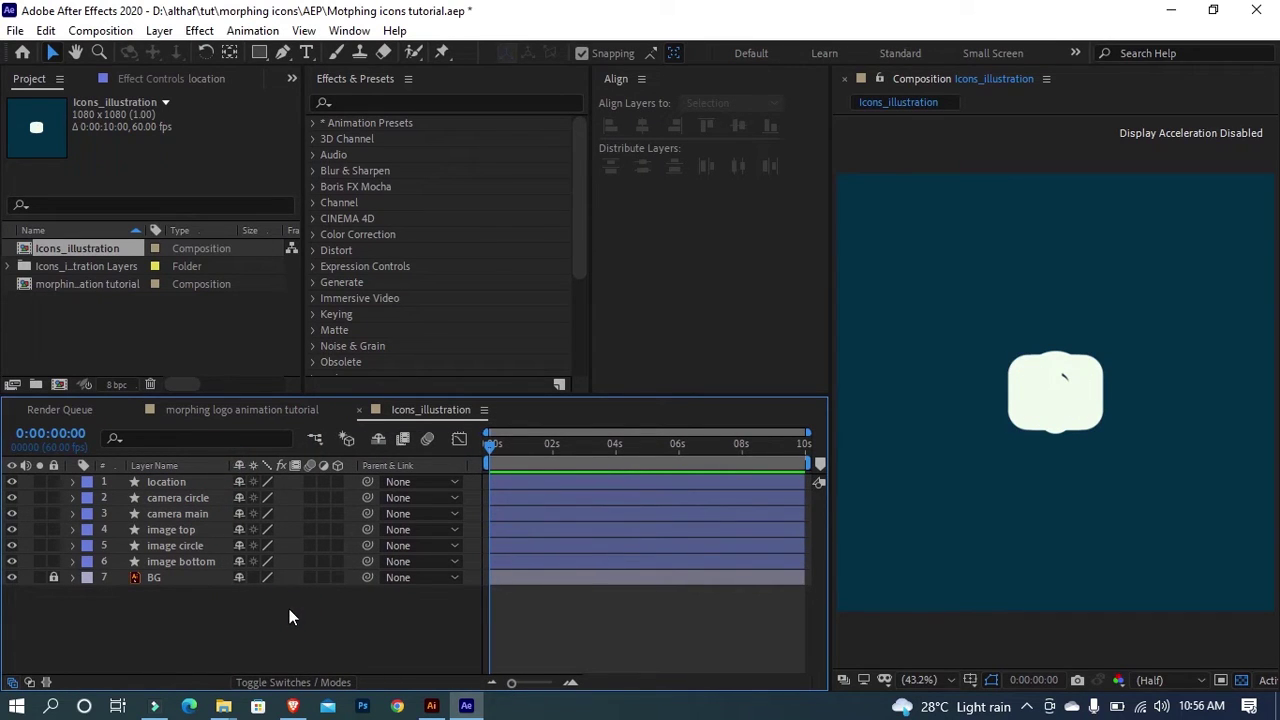
{"action": "left_click_drag", "start_coordinate": [135, 622], "coordinate": [205, 480]}
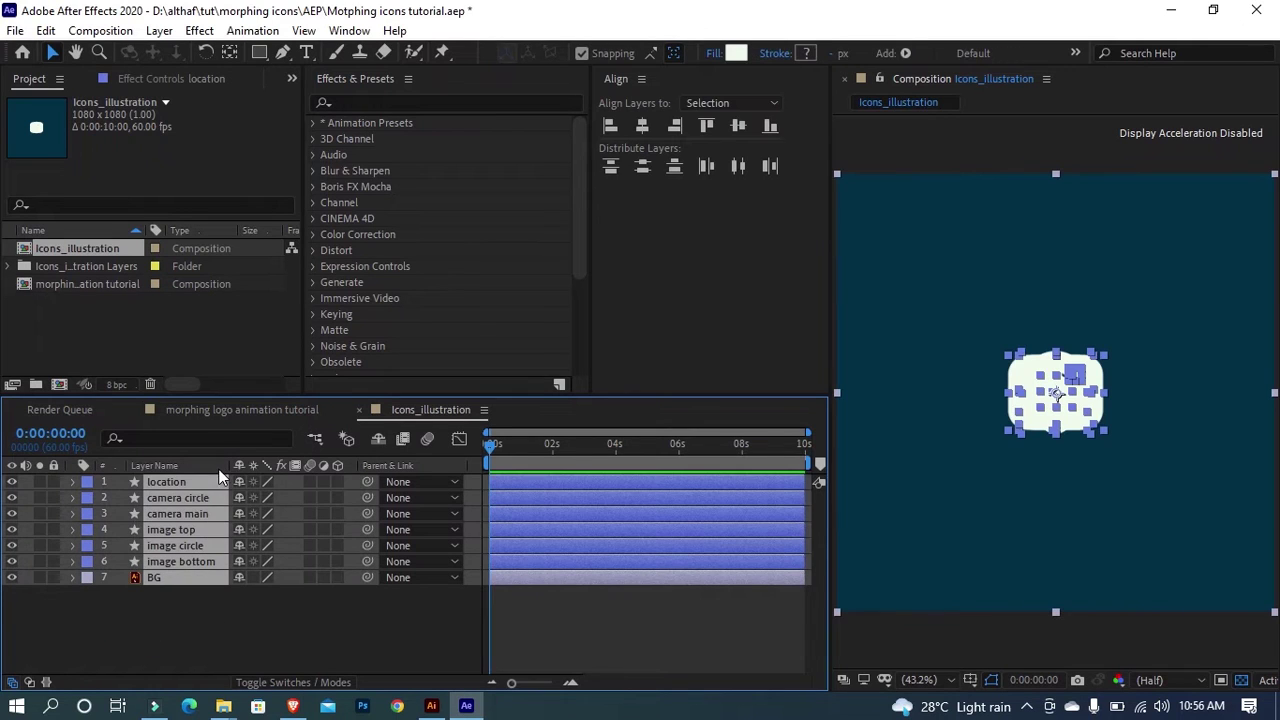
{"action": "left_click", "coordinate": [46, 30]}
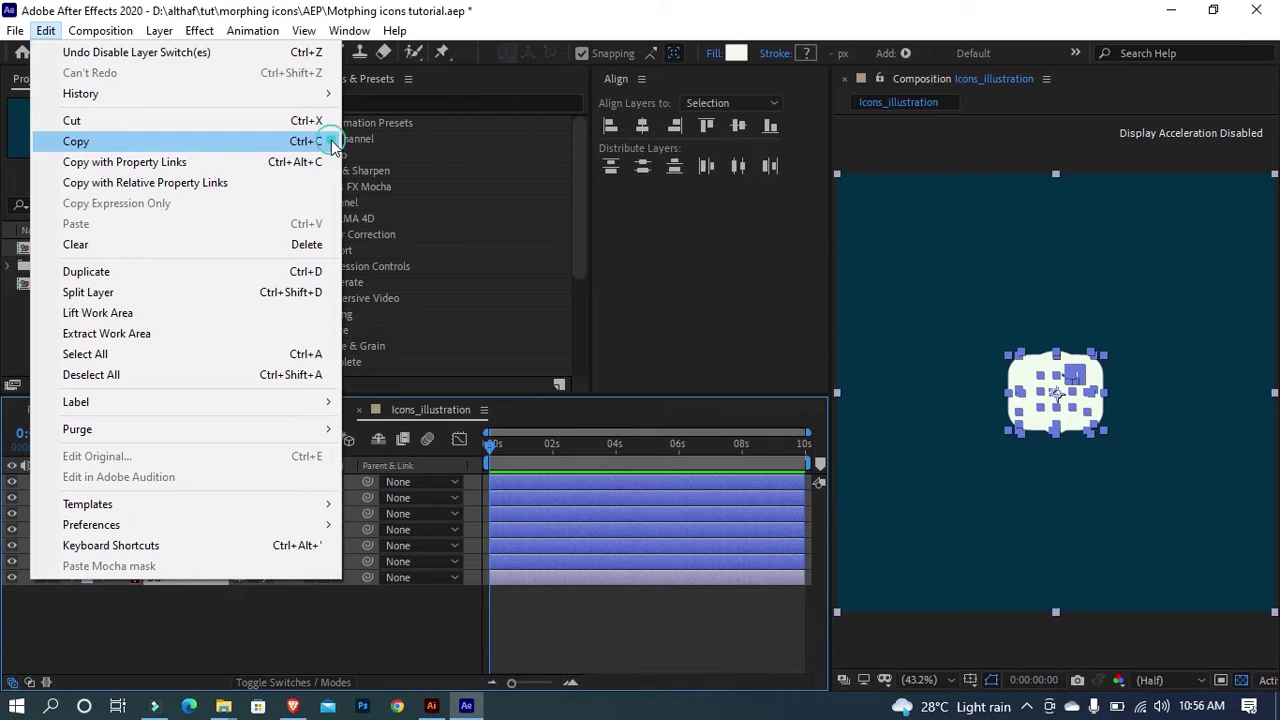
{"action": "left_click", "coordinate": [320, 143]}
{"action": "left_click", "coordinate": [165, 410]}
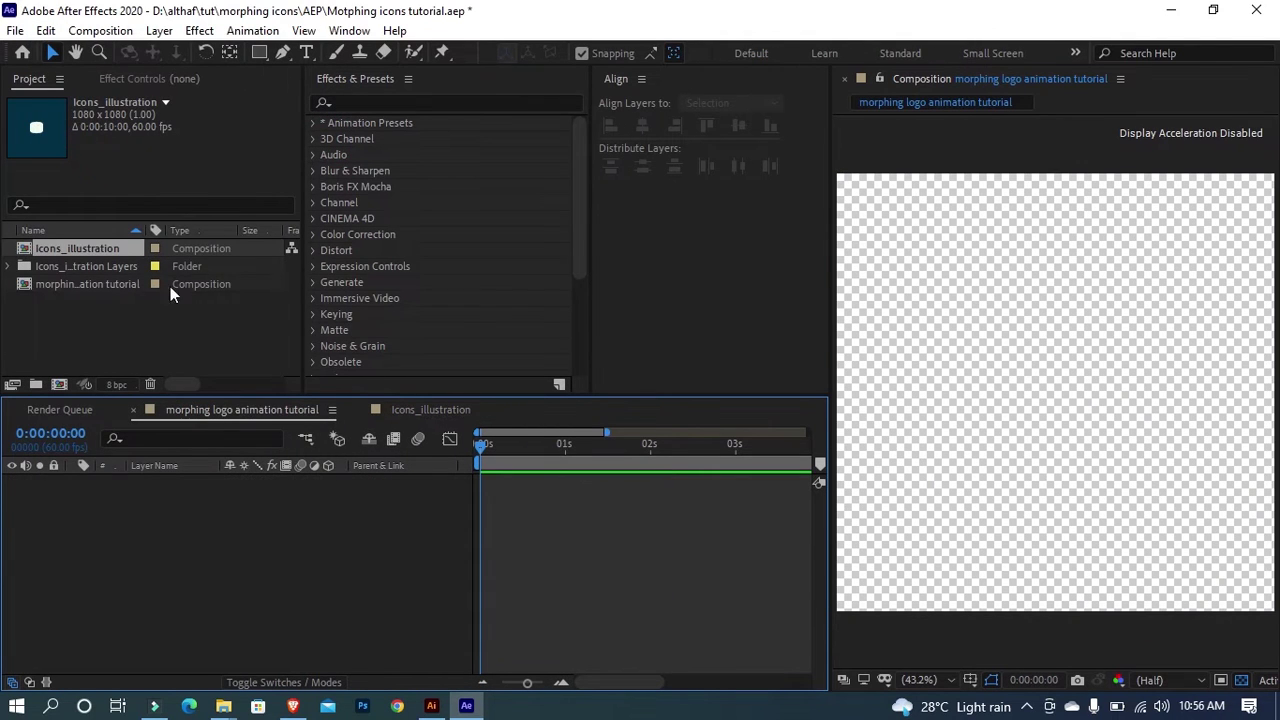
{"action": "left_click", "coordinate": [47, 31]}
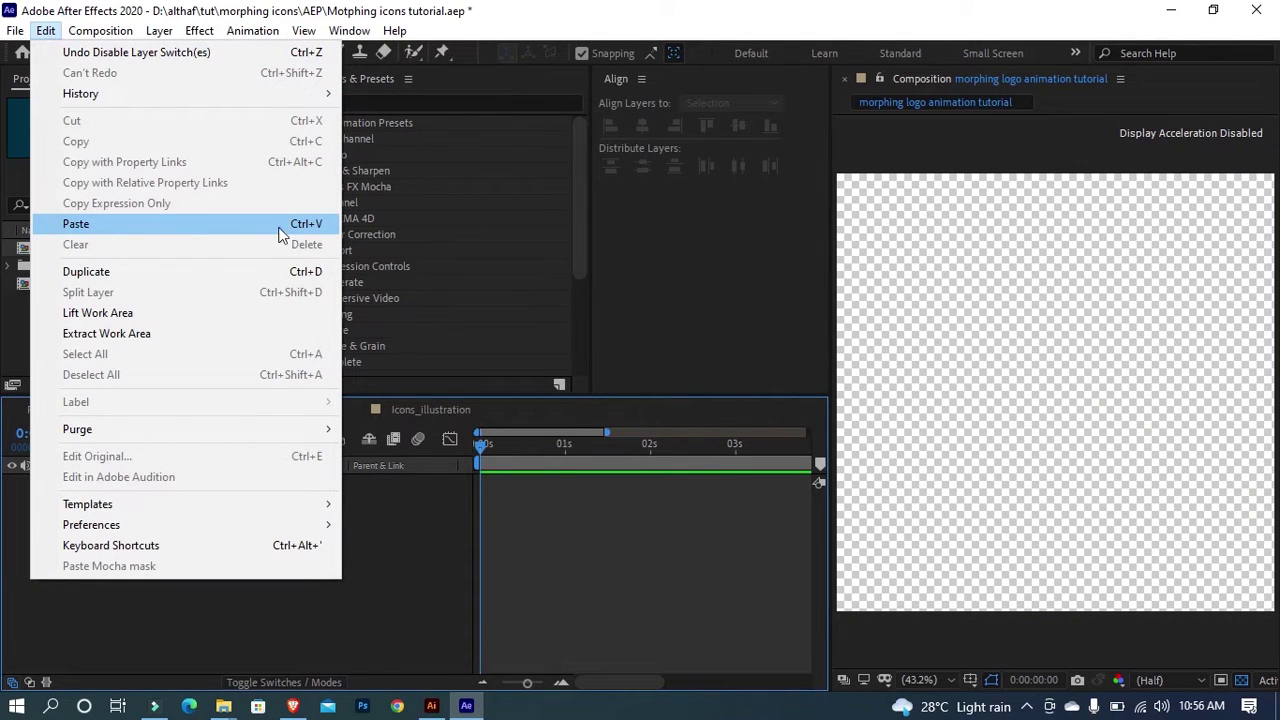
{"action": "left_click", "coordinate": [76, 224]}
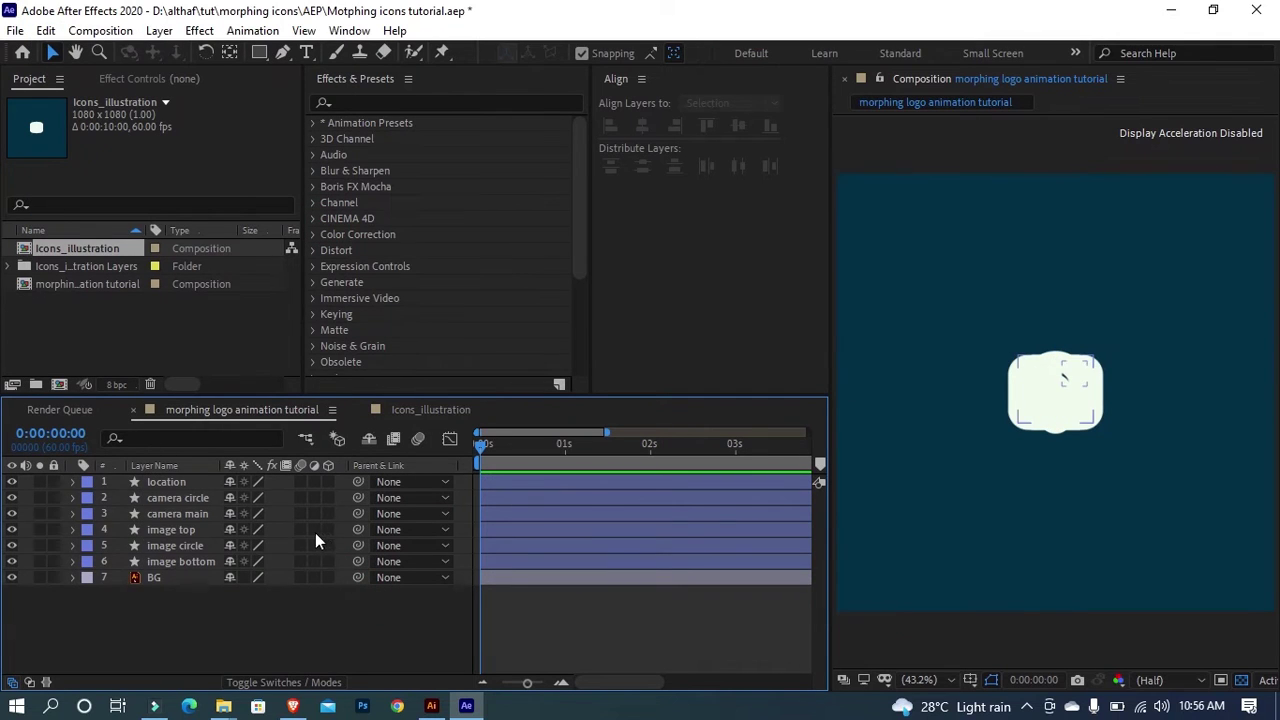
Step: Lock the BG layer and set the label colour of the three image layers to Cyan
{"action": "left_click", "coordinate": [54, 577]}
{"action": "left_click", "coordinate": [523, 564]}
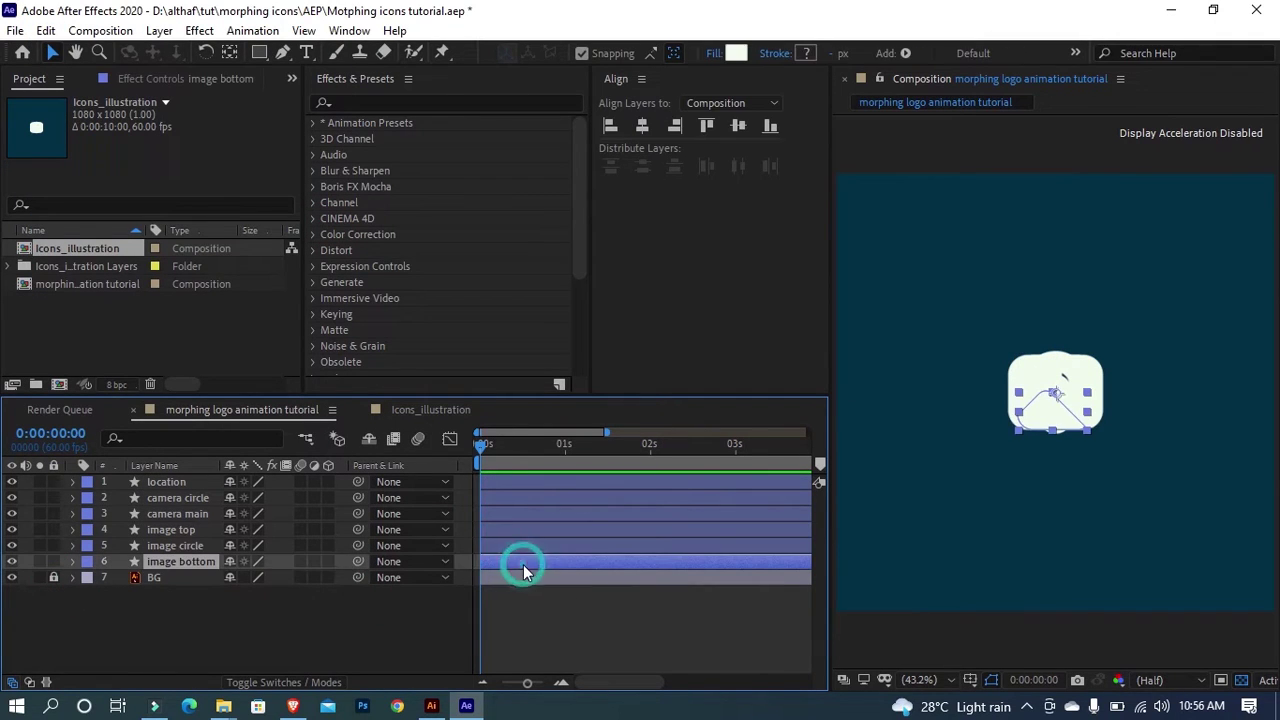
{"action": "left_click", "coordinate": [186, 532], "text": "shift"}
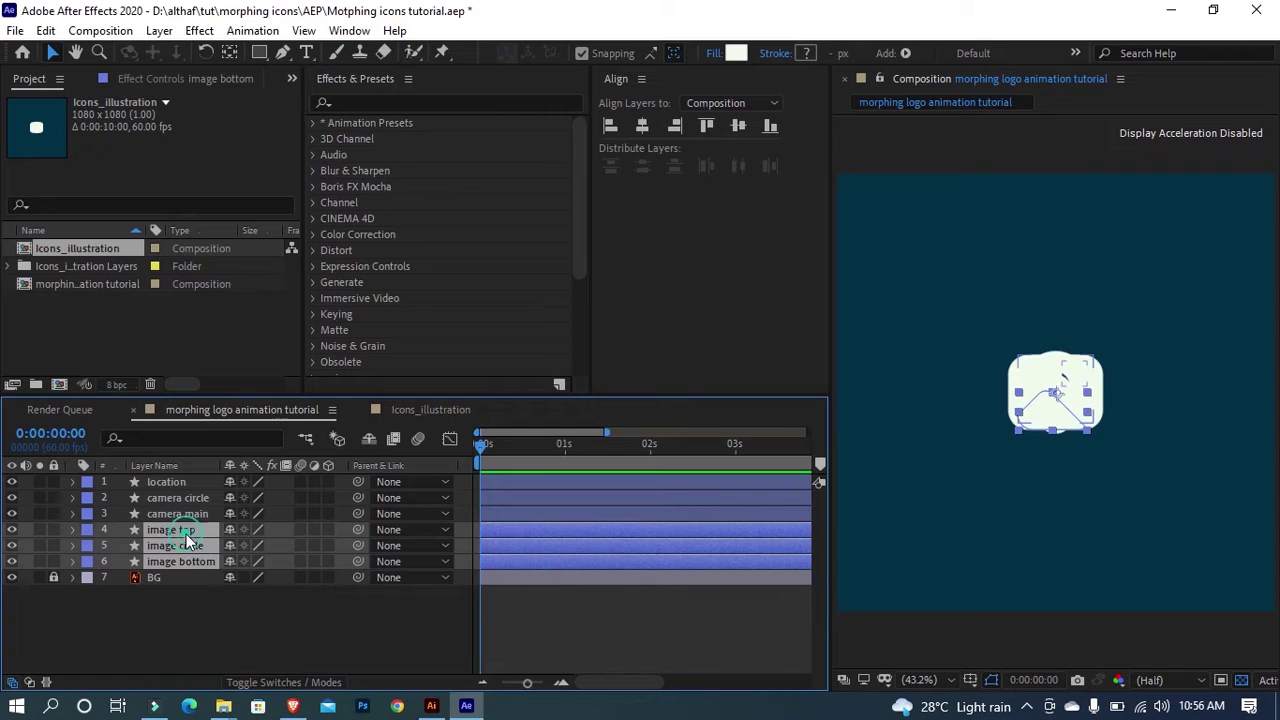
{"action": "left_click", "coordinate": [88, 531]}
{"action": "left_click", "coordinate": [132, 490]}
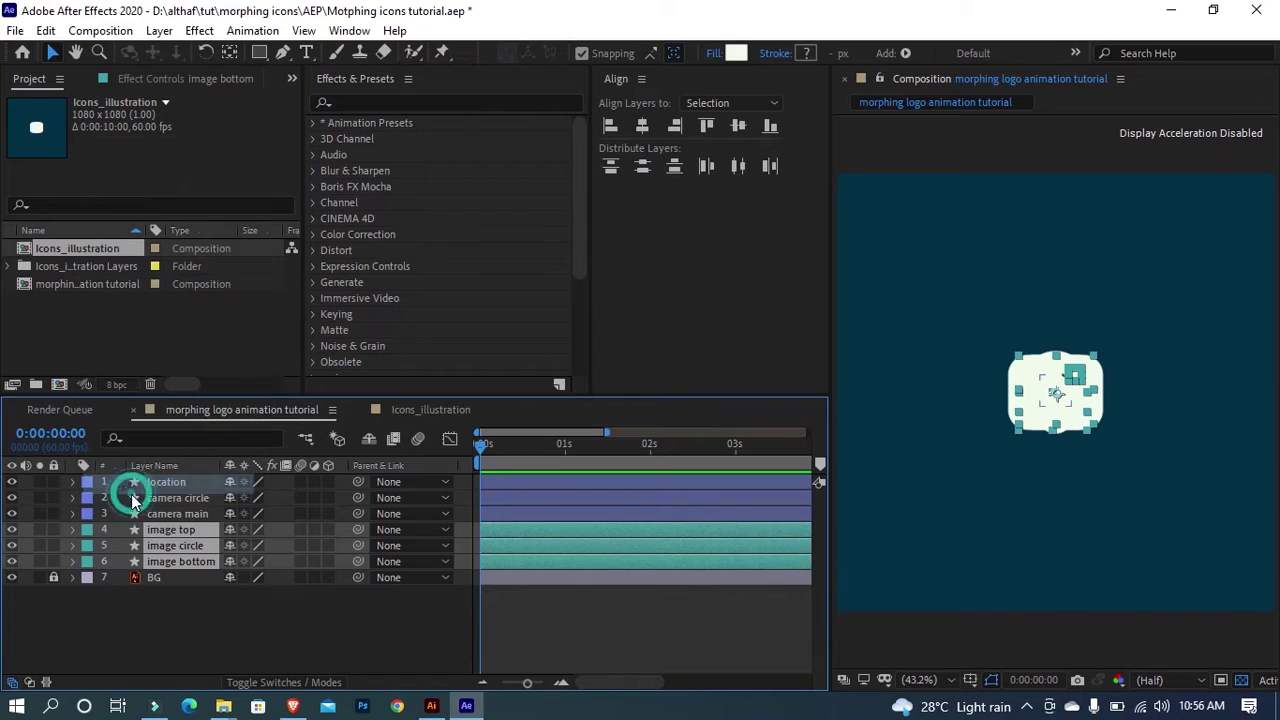
{"action": "left_click", "coordinate": [163, 603]}
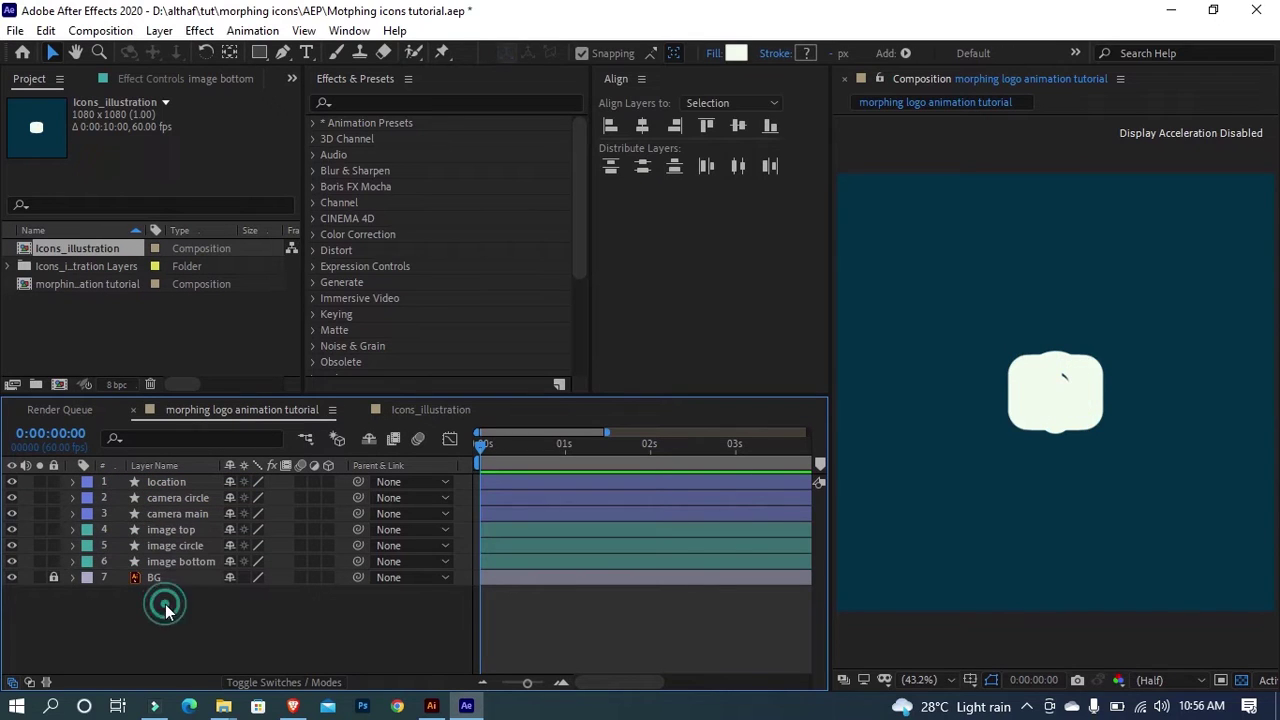
Step: Set the label colour of the camera main and camera circle layers to Sea Foam
{"action": "left_click", "coordinate": [187, 514]}
{"action": "left_click", "coordinate": [188, 502], "text": "shift"}
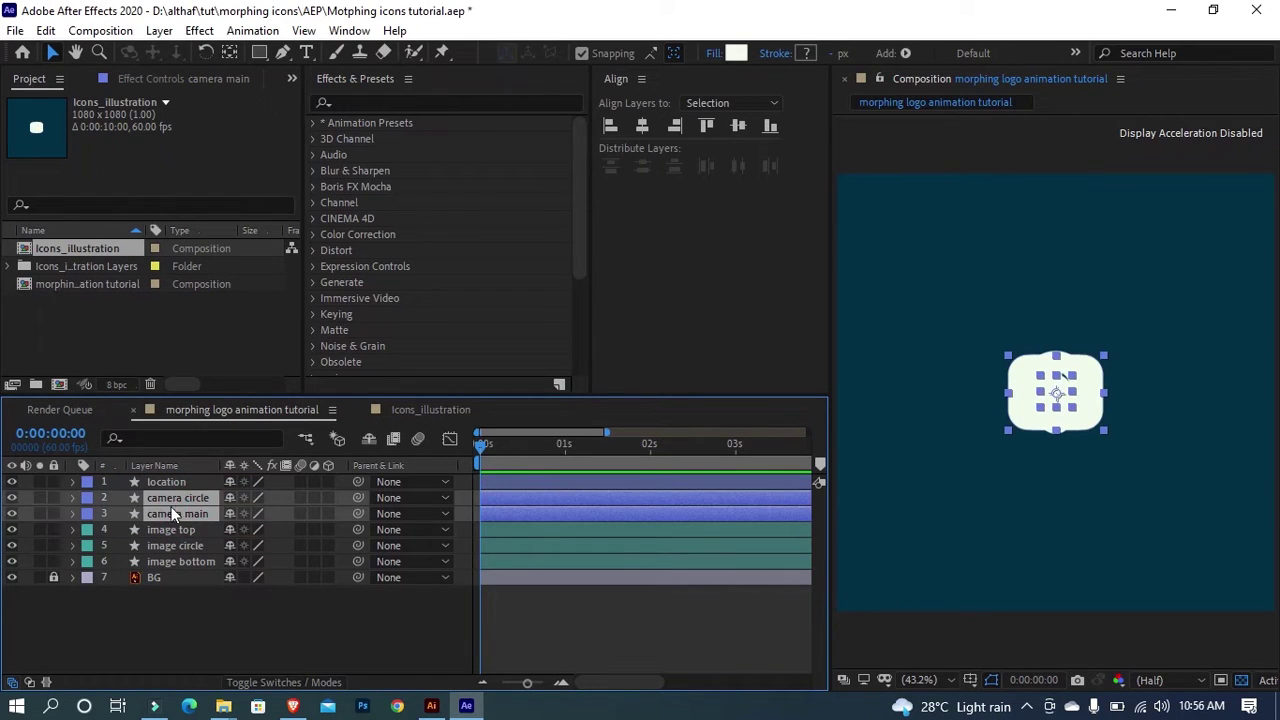
{"action": "left_click", "coordinate": [87, 497]}
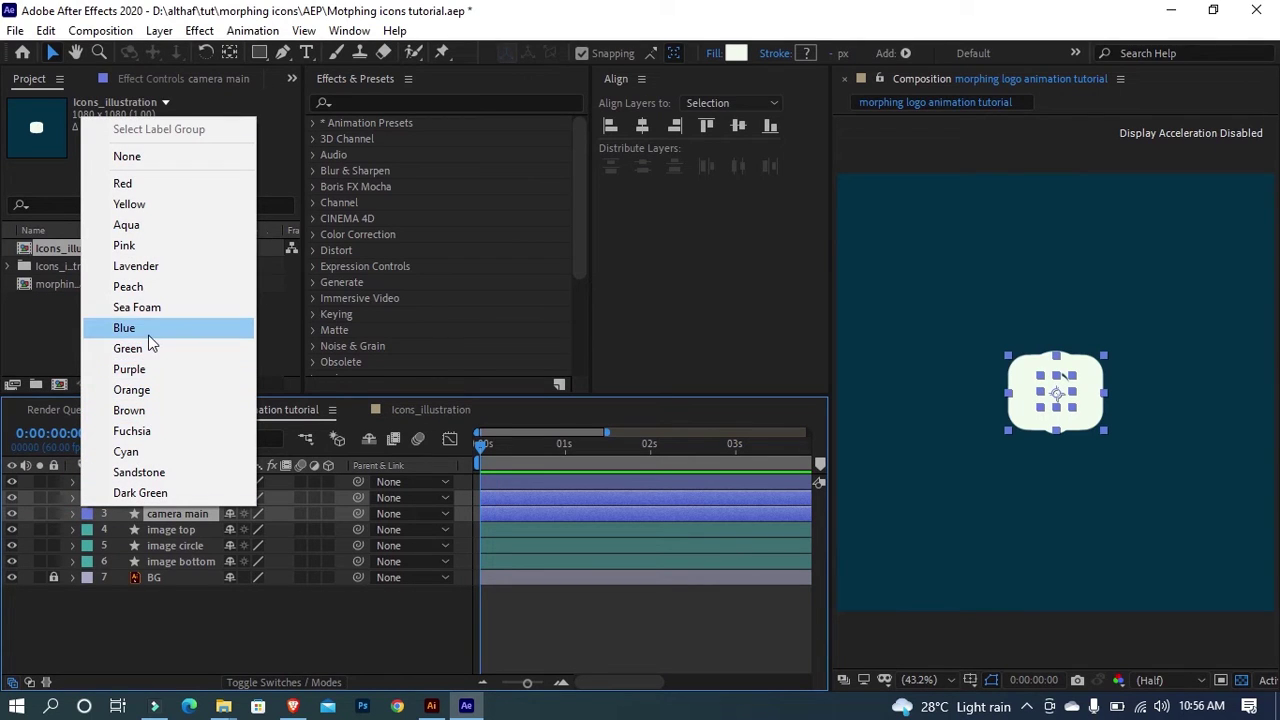
{"action": "left_click", "coordinate": [152, 309]}
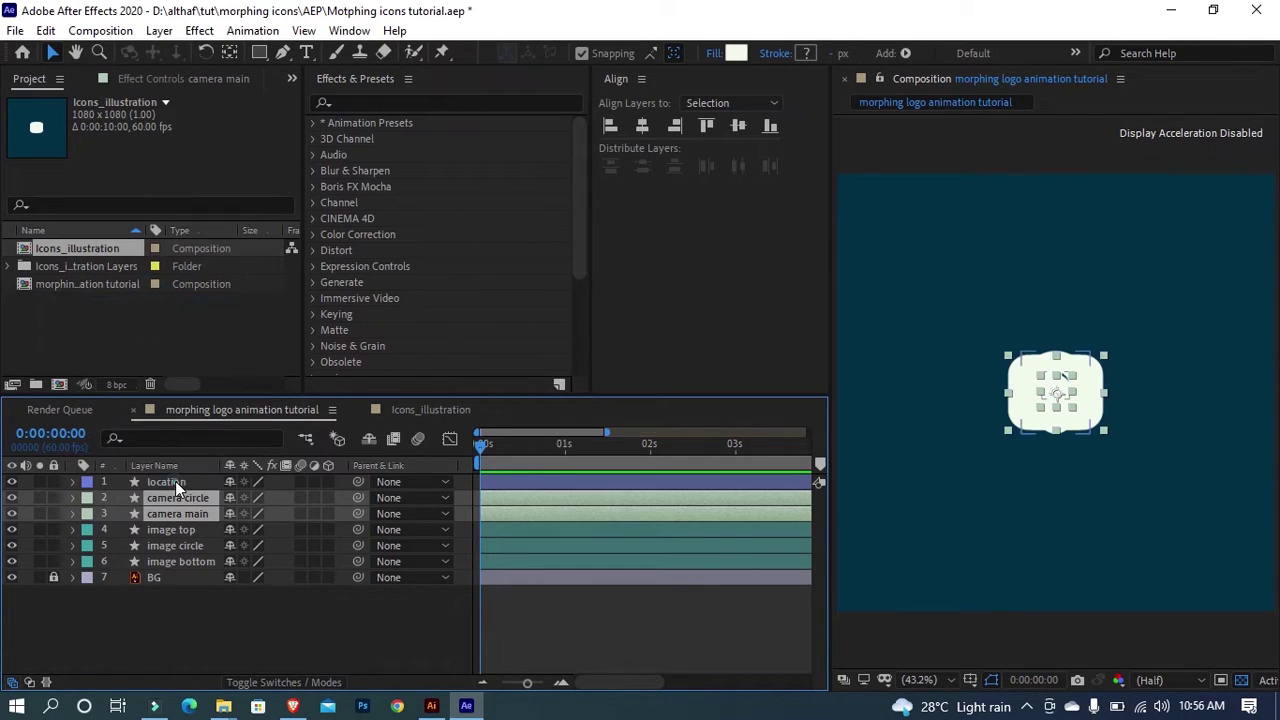
Step: Set the label colour of the location layer to Pink
{"action": "left_click", "coordinate": [175, 481]}
{"action": "left_click", "coordinate": [87, 481]}
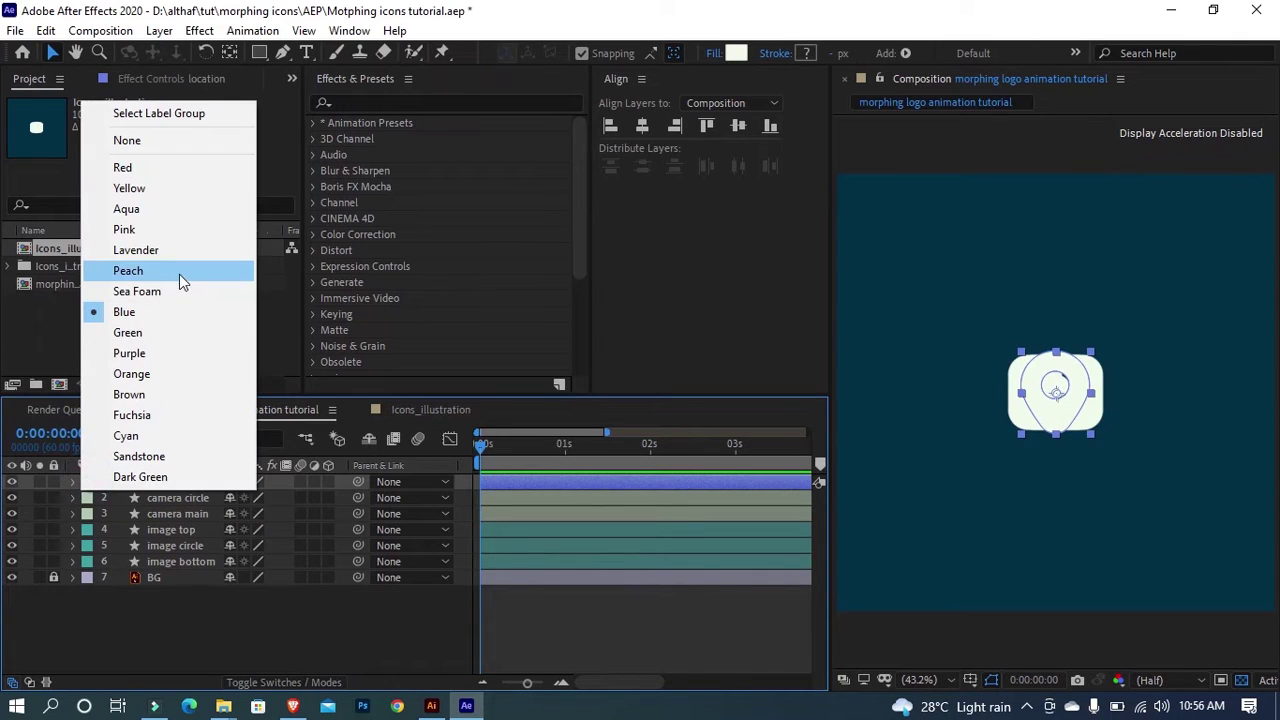
{"action": "left_click", "coordinate": [169, 226]}
{"action": "left_click", "coordinate": [274, 625]}
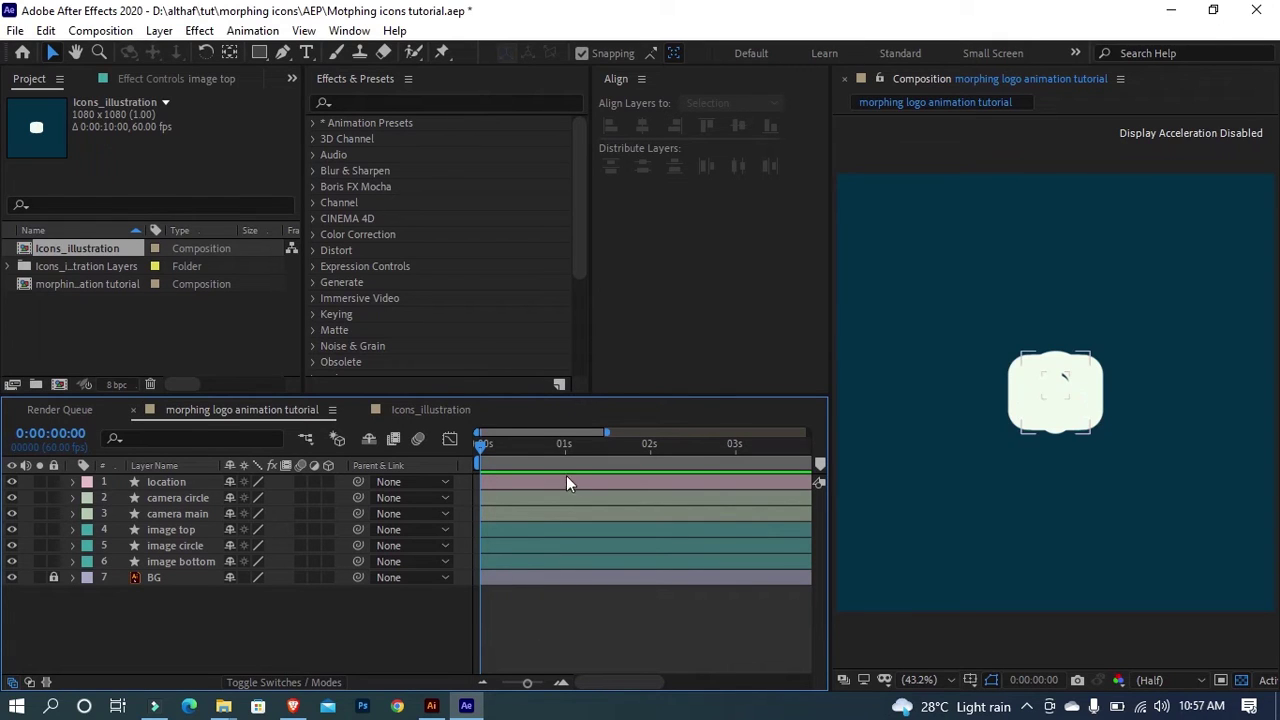
Step: Shift the two camera layers and three image layers along the timeline so they start at 1 second
{"action": "left_click", "coordinate": [559, 684]}
{"action": "left_click", "coordinate": [626, 686]}
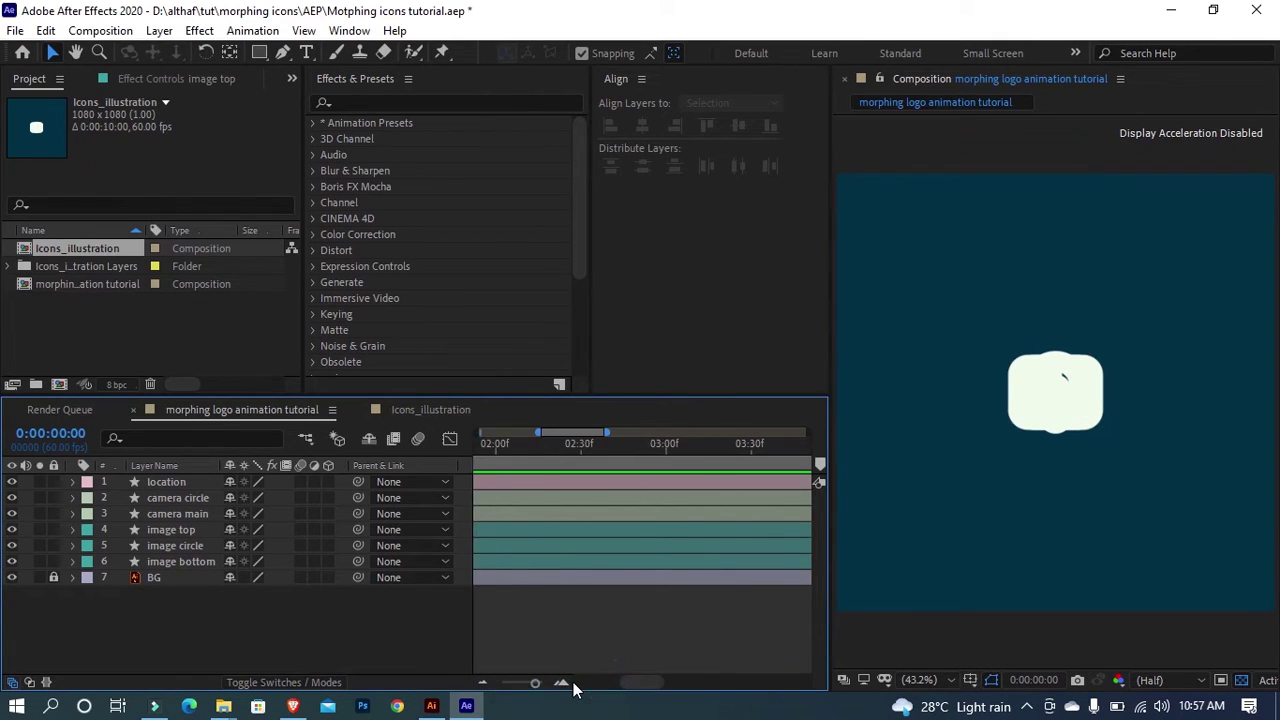
{"action": "left_click_drag", "start_coordinate": [535, 682], "coordinate": [529, 688]}
{"action": "left_click_drag", "start_coordinate": [543, 443], "coordinate": [565, 466]}
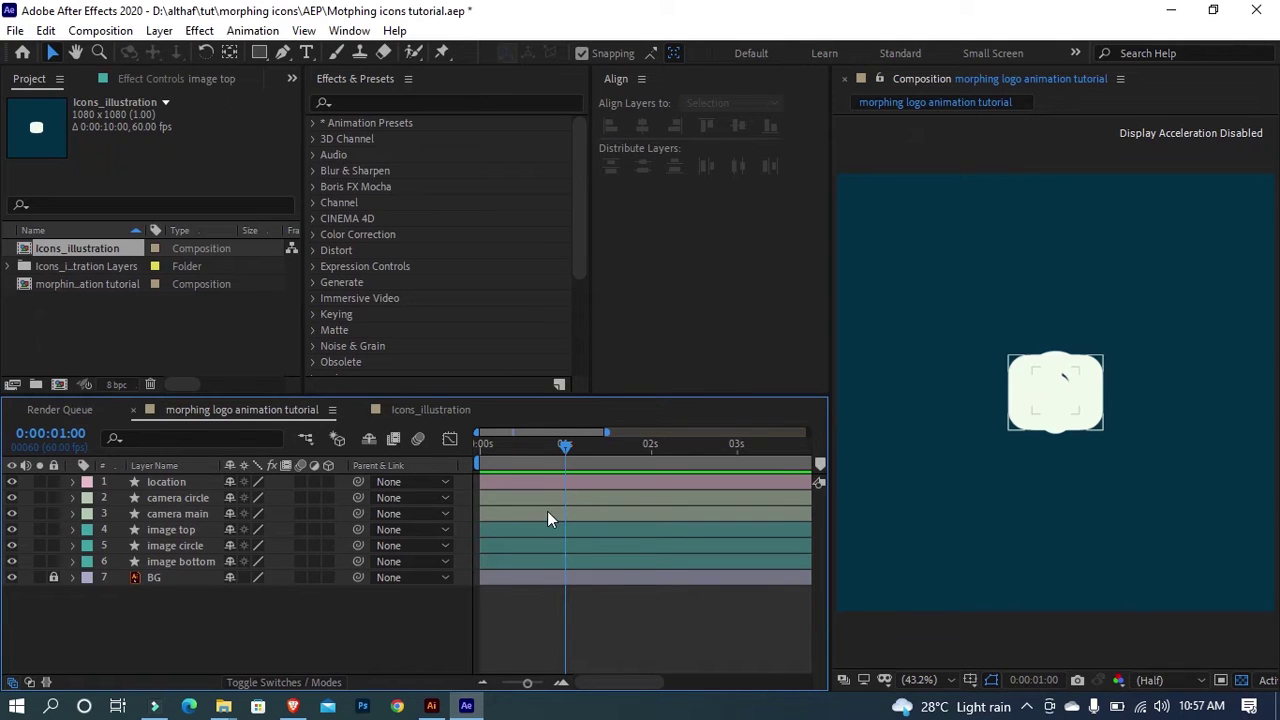
{"action": "left_click", "coordinate": [547, 512]}
{"action": "left_click", "coordinate": [552, 500]}
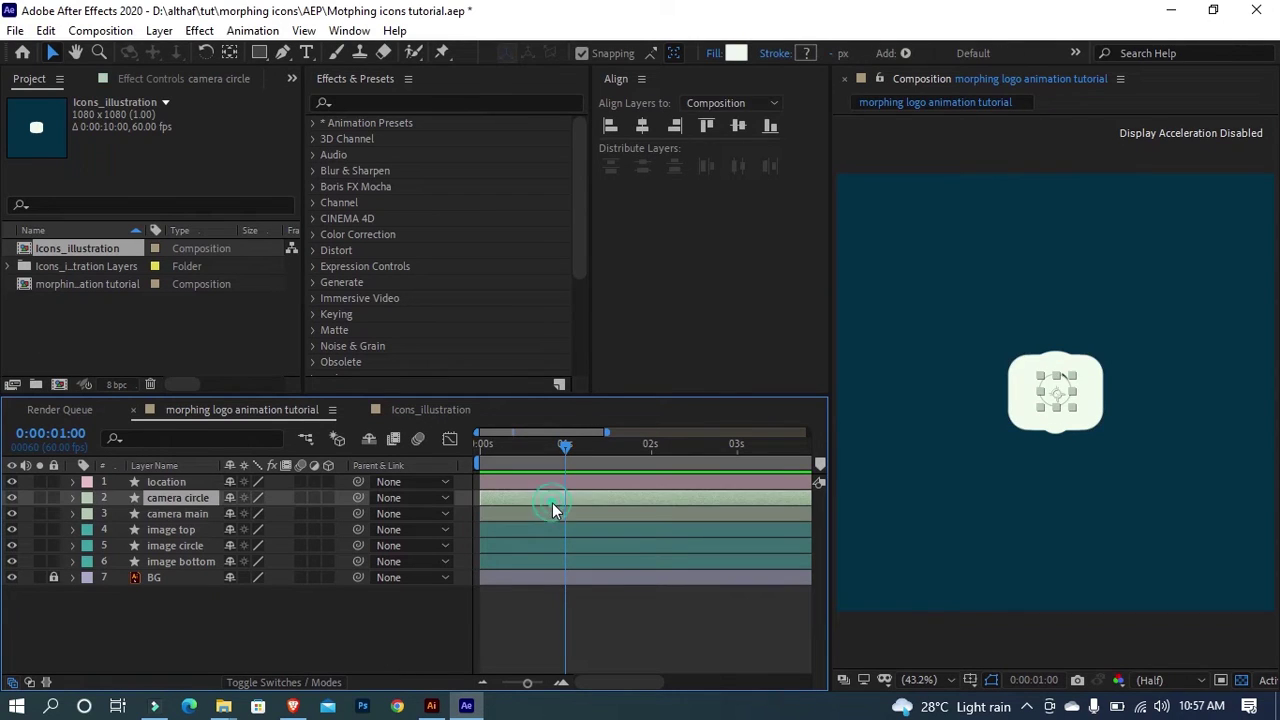
{"action": "left_click", "coordinate": [547, 561], "text": "shift"}
{"action": "left_click_drag", "start_coordinate": [503, 497], "coordinate": [591, 499]}
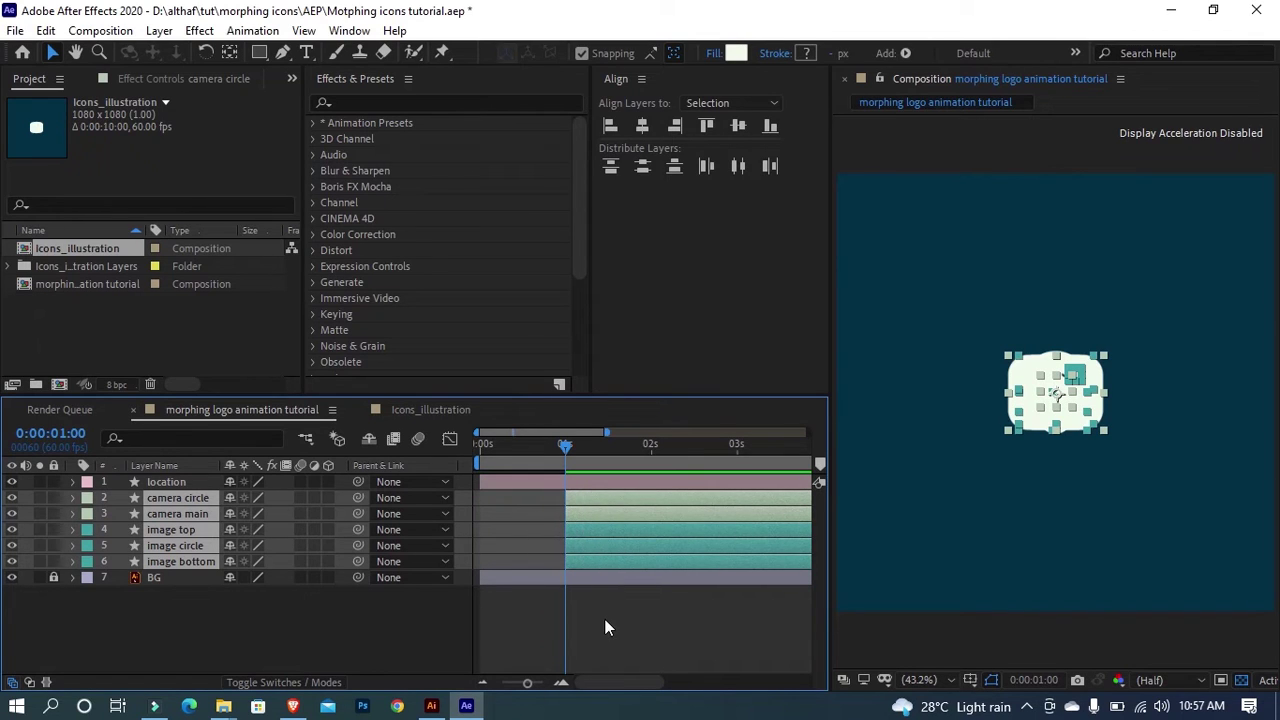
{"action": "left_click", "coordinate": [604, 618]}
Step: Shift the image top, image circle and image bottom layers so they start at 2 seconds
{"action": "left_click", "coordinate": [650, 447]}
{"action": "left_click", "coordinate": [618, 530]}
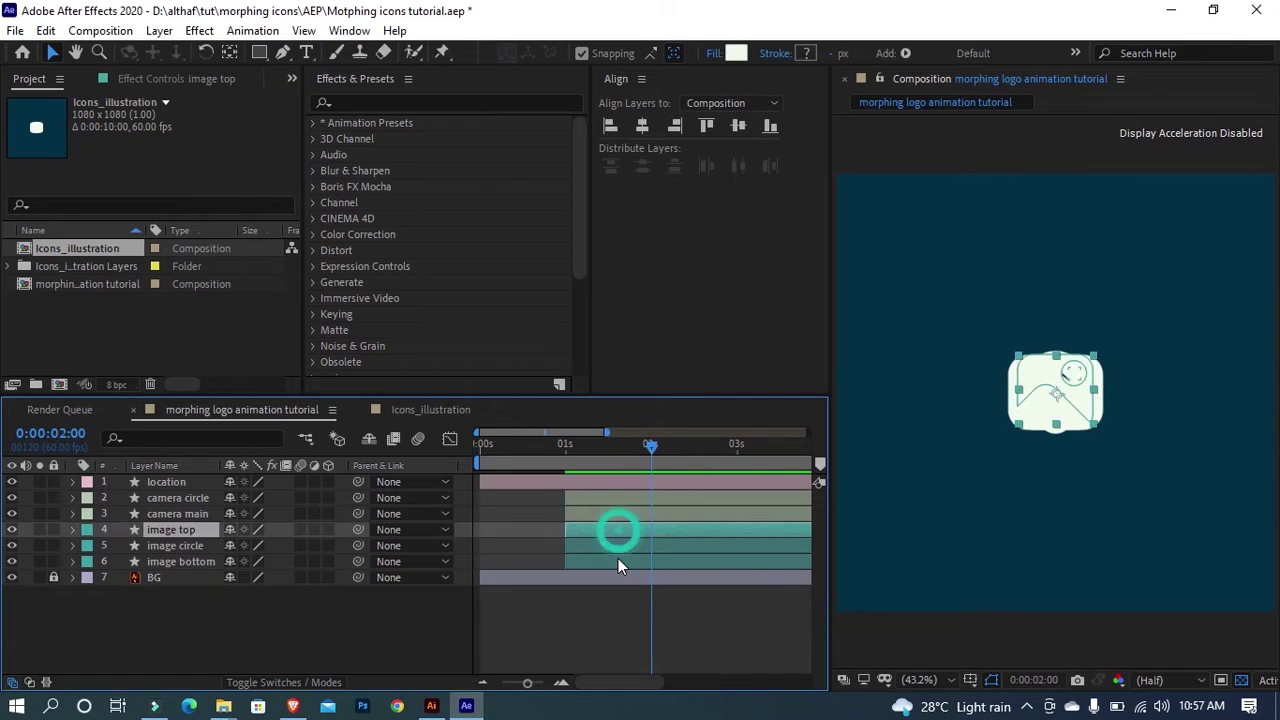
{"action": "left_click", "coordinate": [614, 561], "text": "shift"}
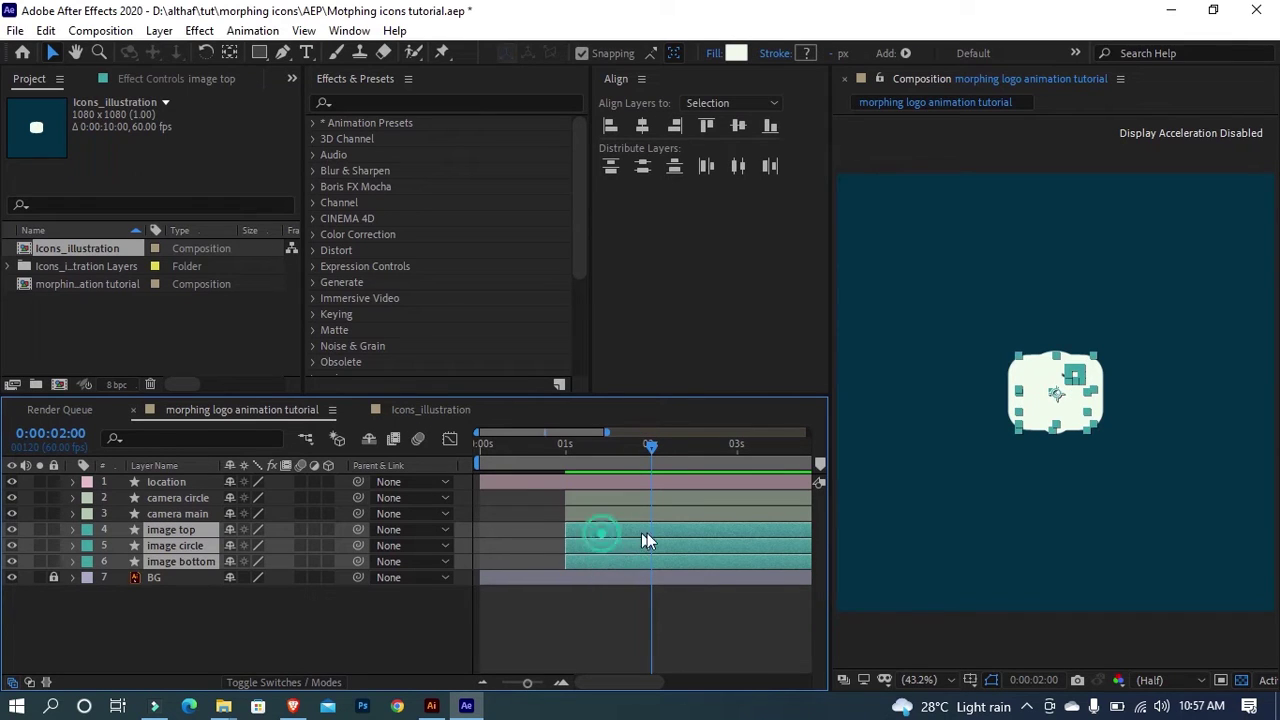
{"action": "left_click_drag", "start_coordinate": [645, 535], "coordinate": [677, 534]}
{"action": "left_click", "coordinate": [686, 596]}
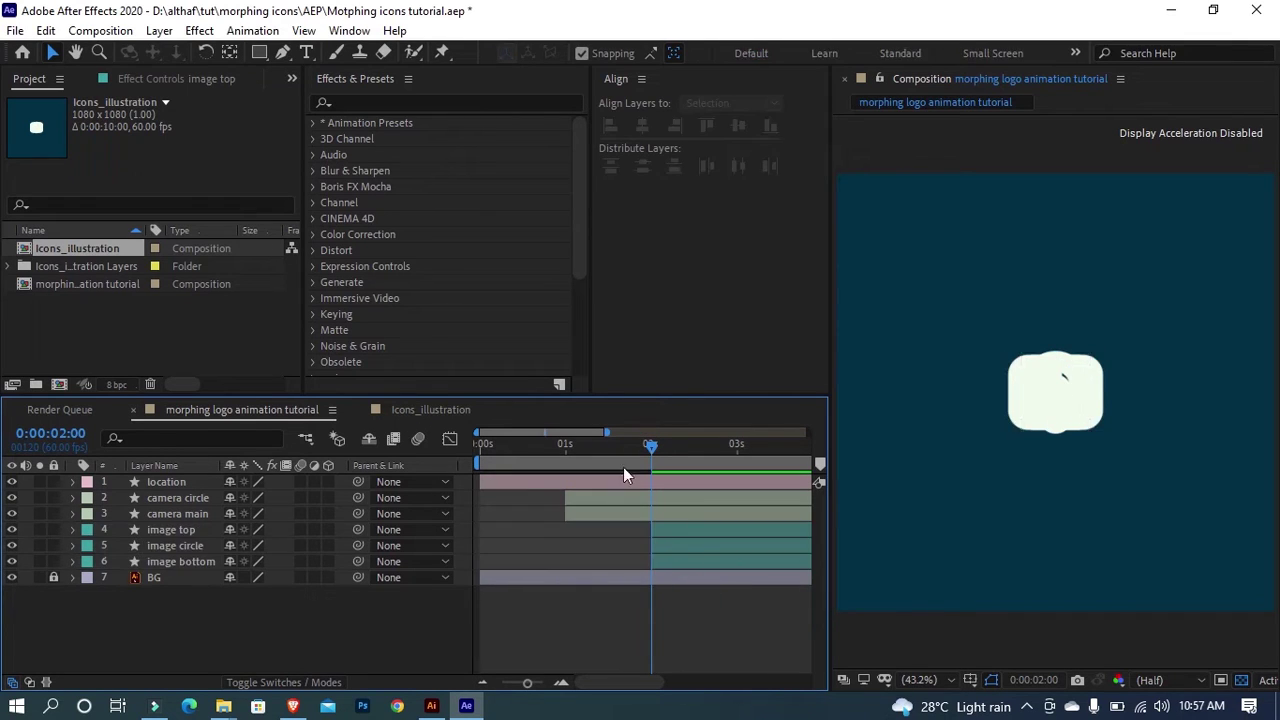
Step: Trim the location layer so it ends at 1 second, where the camera layers start
{"action": "left_click_drag", "start_coordinate": [601, 466], "coordinate": [646, 464]}
{"action": "left_click", "coordinate": [567, 448]}
{"action": "left_click", "coordinate": [578, 483]}
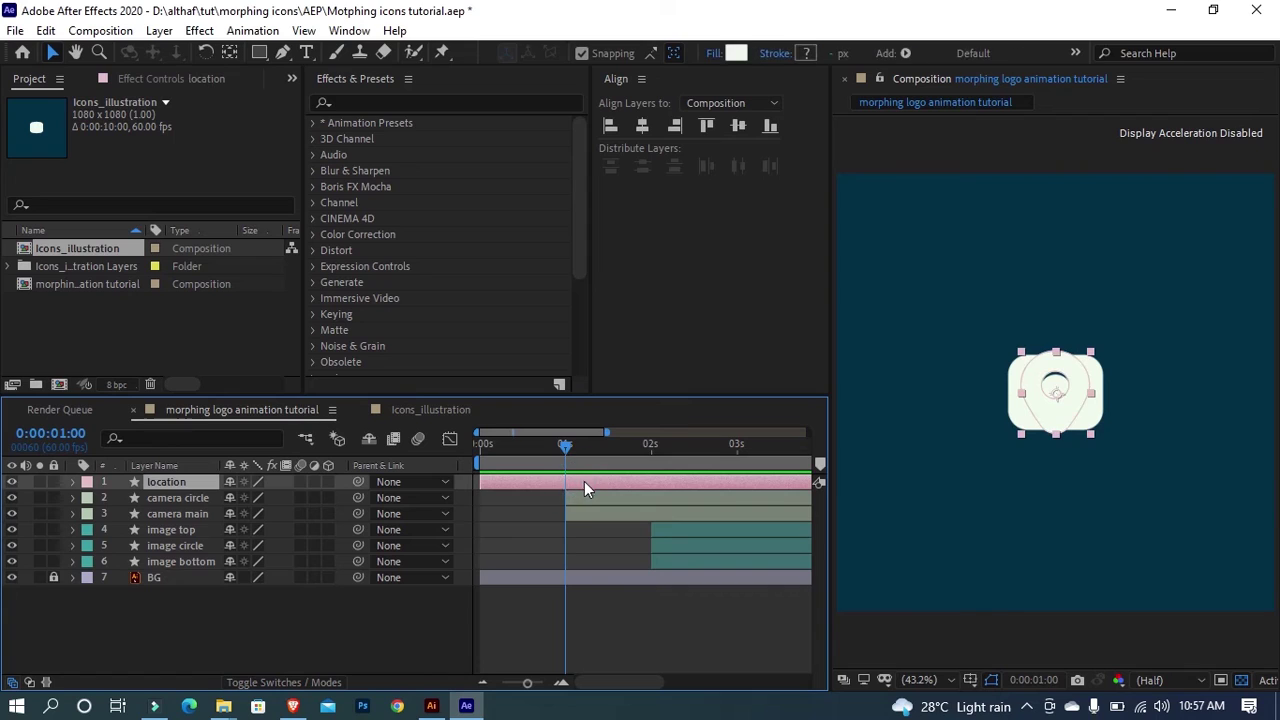
{"action": "left_click_drag", "start_coordinate": [527, 682], "coordinate": [503, 683]}
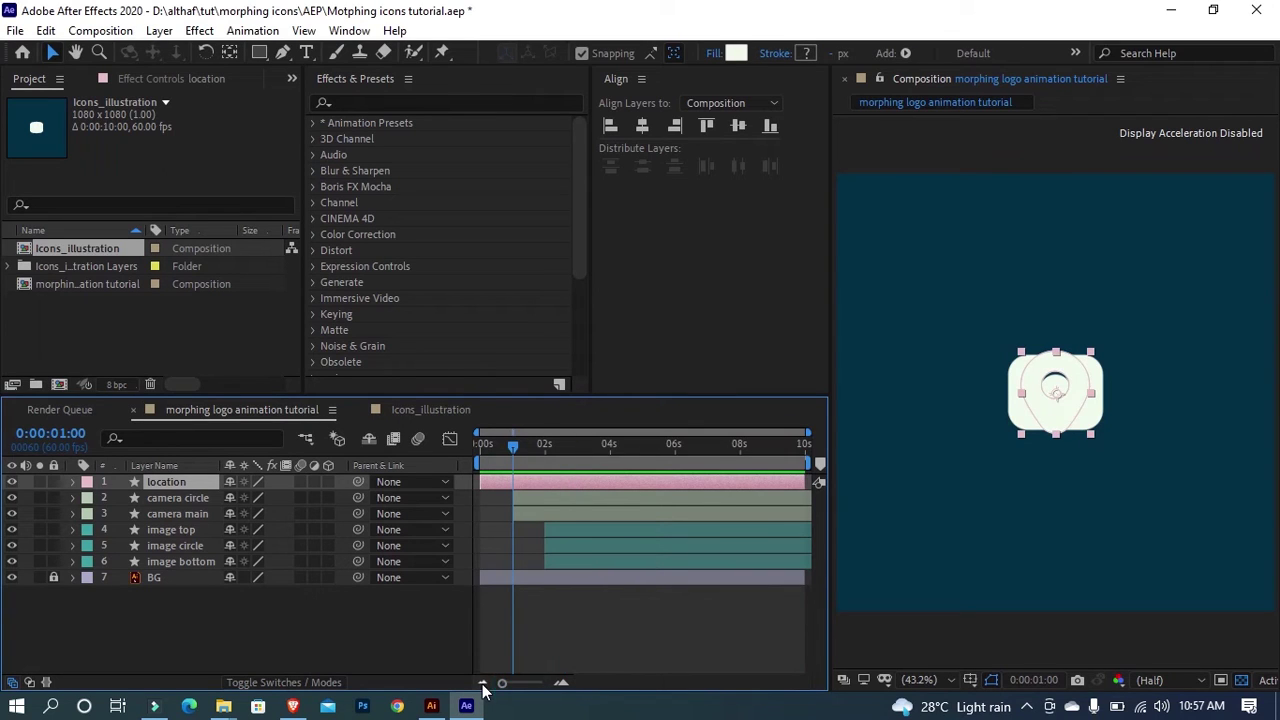
{"action": "key", "text": "alt+bracketright"}
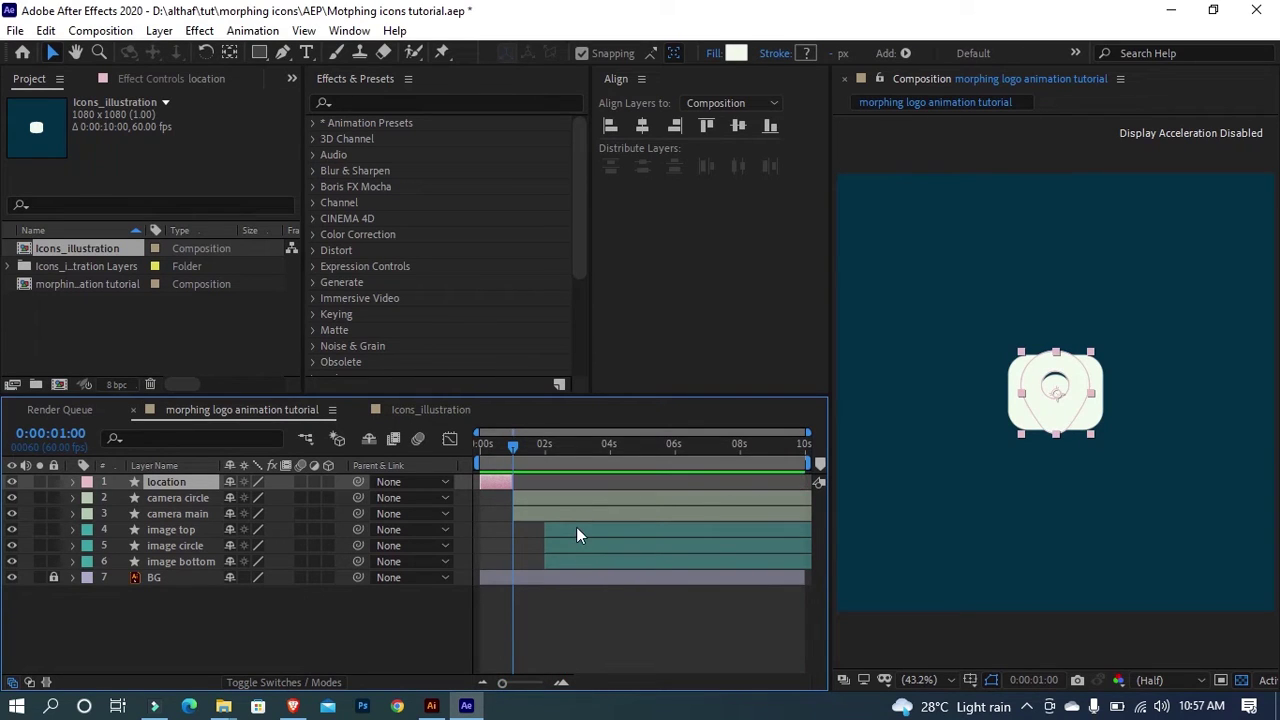
Step: Trim the camera circle and camera main layers so they end at 2 seconds
{"action": "left_click", "coordinate": [549, 458]}
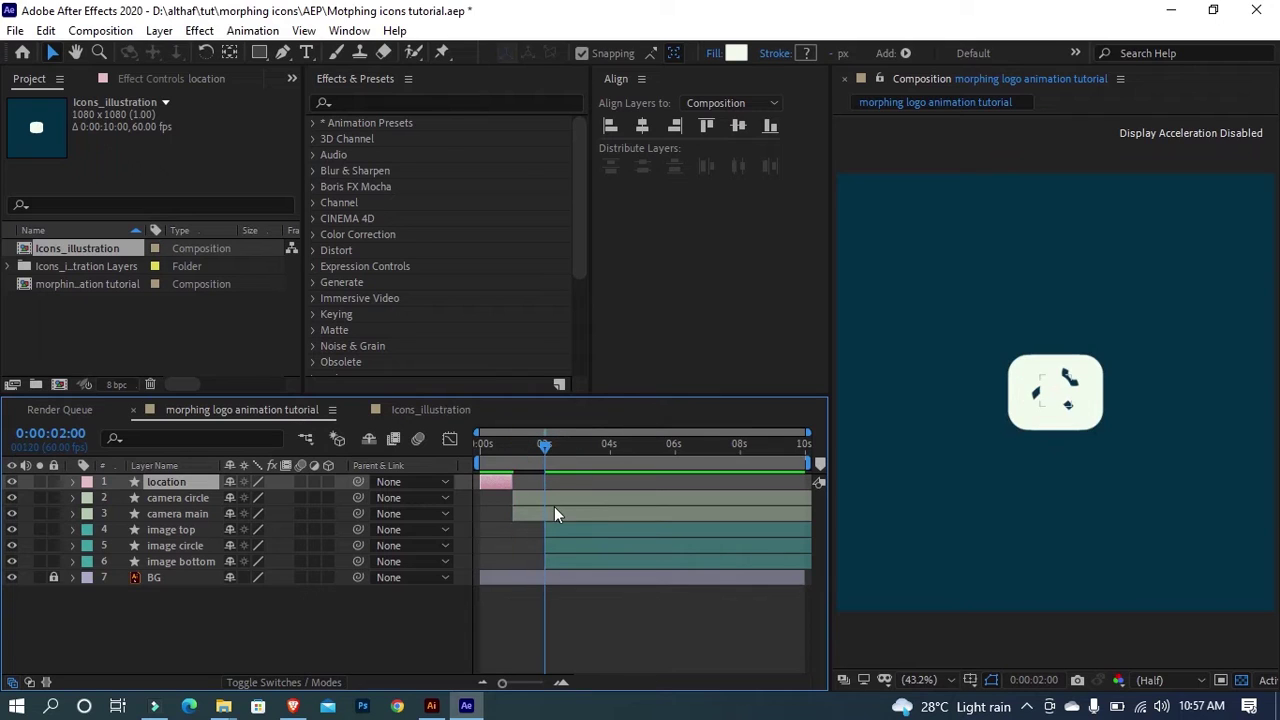
{"action": "left_click", "coordinate": [555, 502]}
{"action": "left_click", "coordinate": [559, 514], "text": "ctrl"}
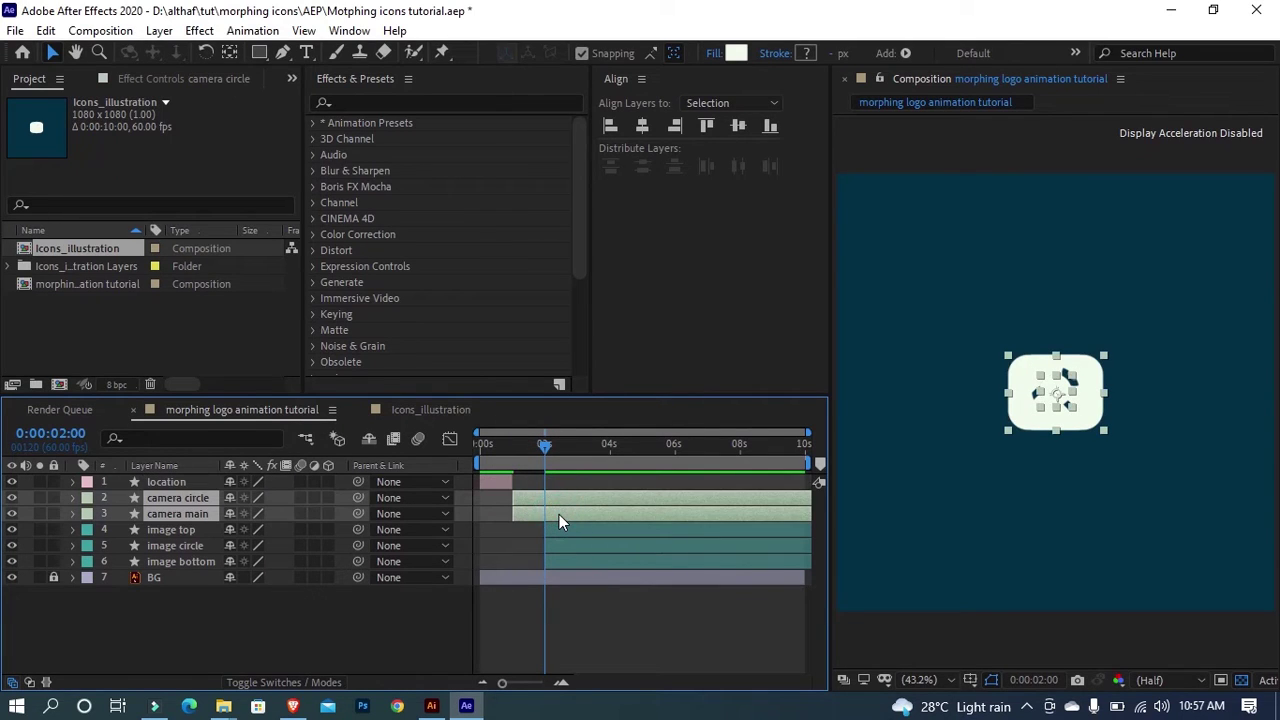
{"action": "key", "text": "alt+bracketright"}
{"action": "left_click", "coordinate": [579, 487]}
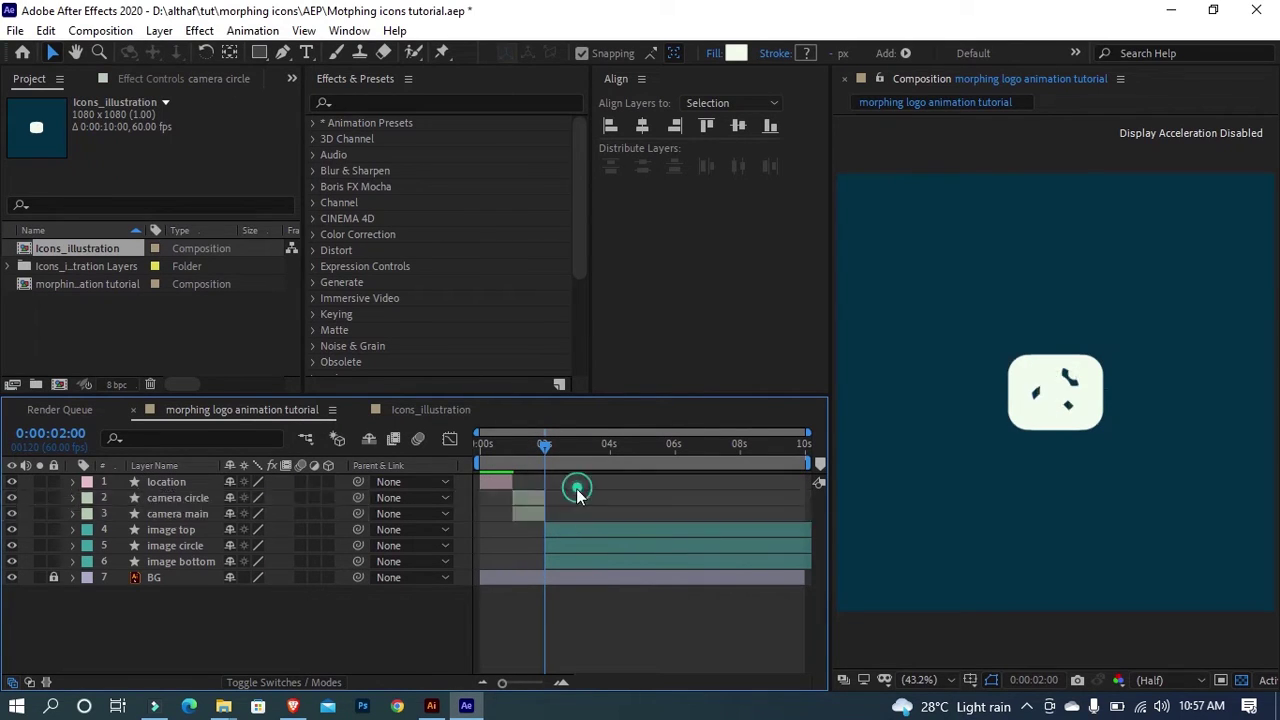
Step: Trim the image top, image circle and image bottom layers so they end at 3 seconds
{"action": "left_click_drag", "start_coordinate": [509, 458], "coordinate": [582, 457]}
{"action": "left_click", "coordinate": [561, 683]}
{"action": "left_click", "coordinate": [590, 531]}
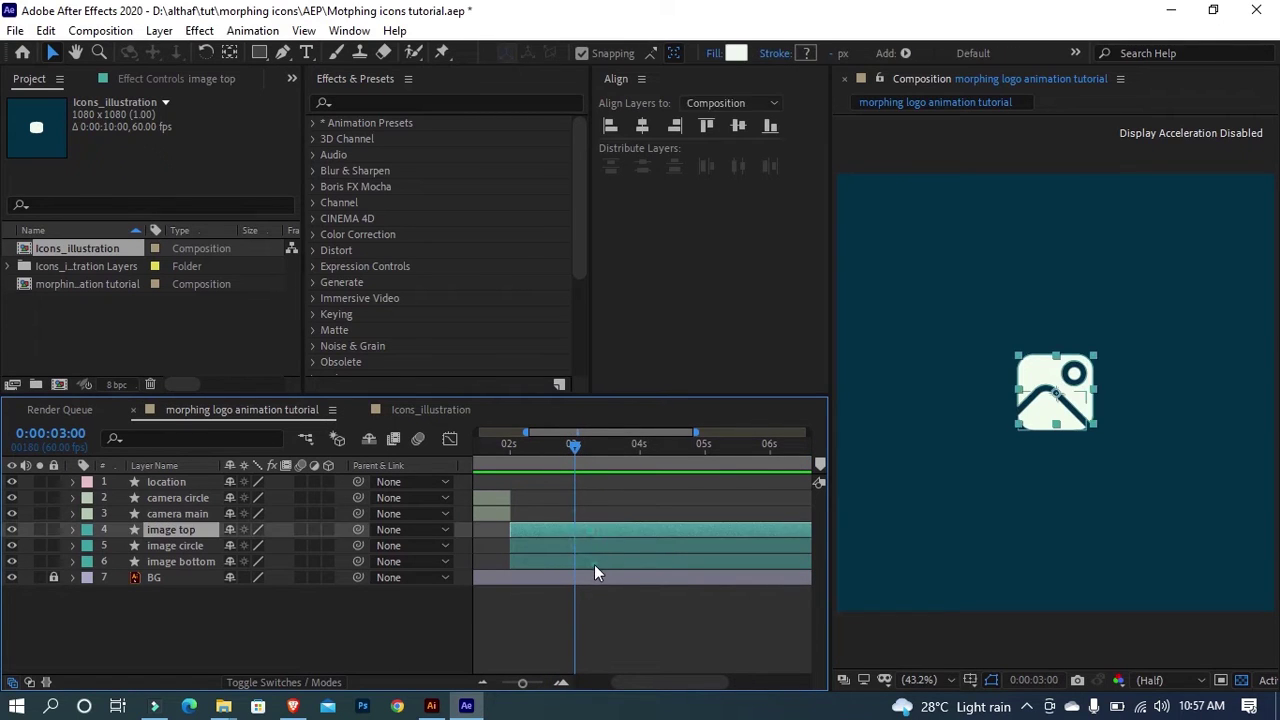
{"action": "left_click", "coordinate": [594, 564], "text": "shift"}
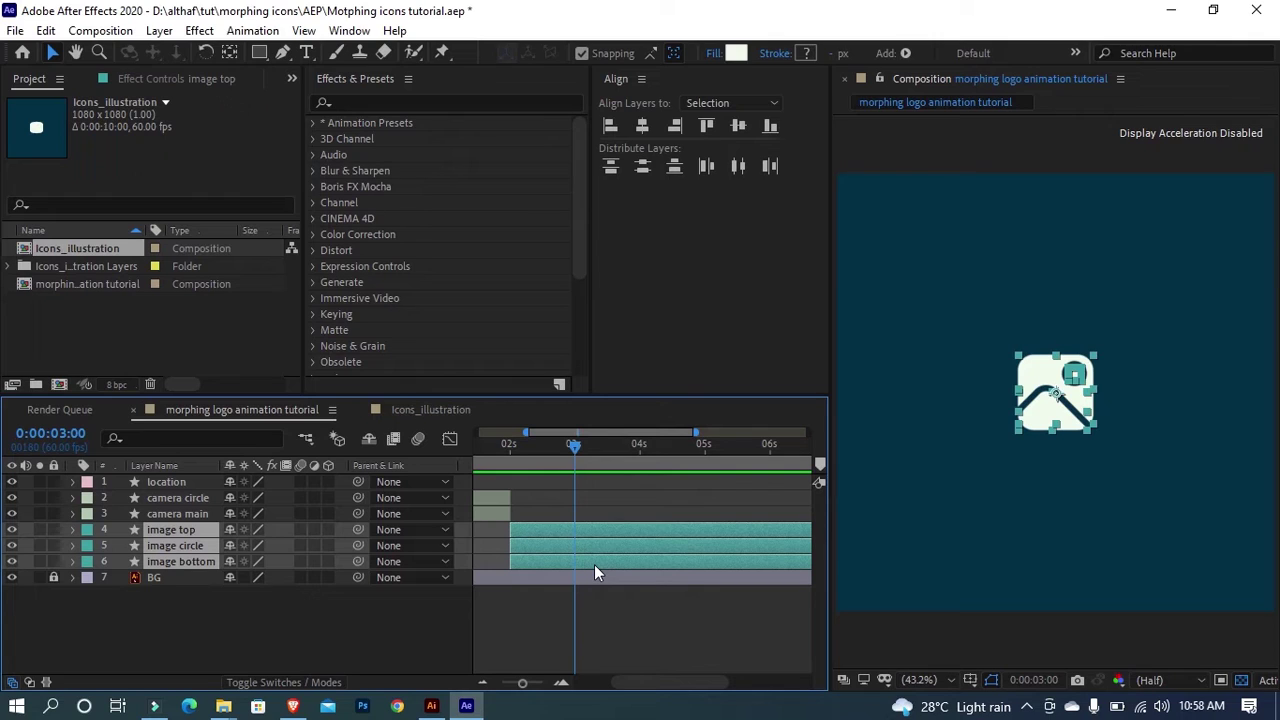
{"action": "key", "text": "alt+bracketright"}
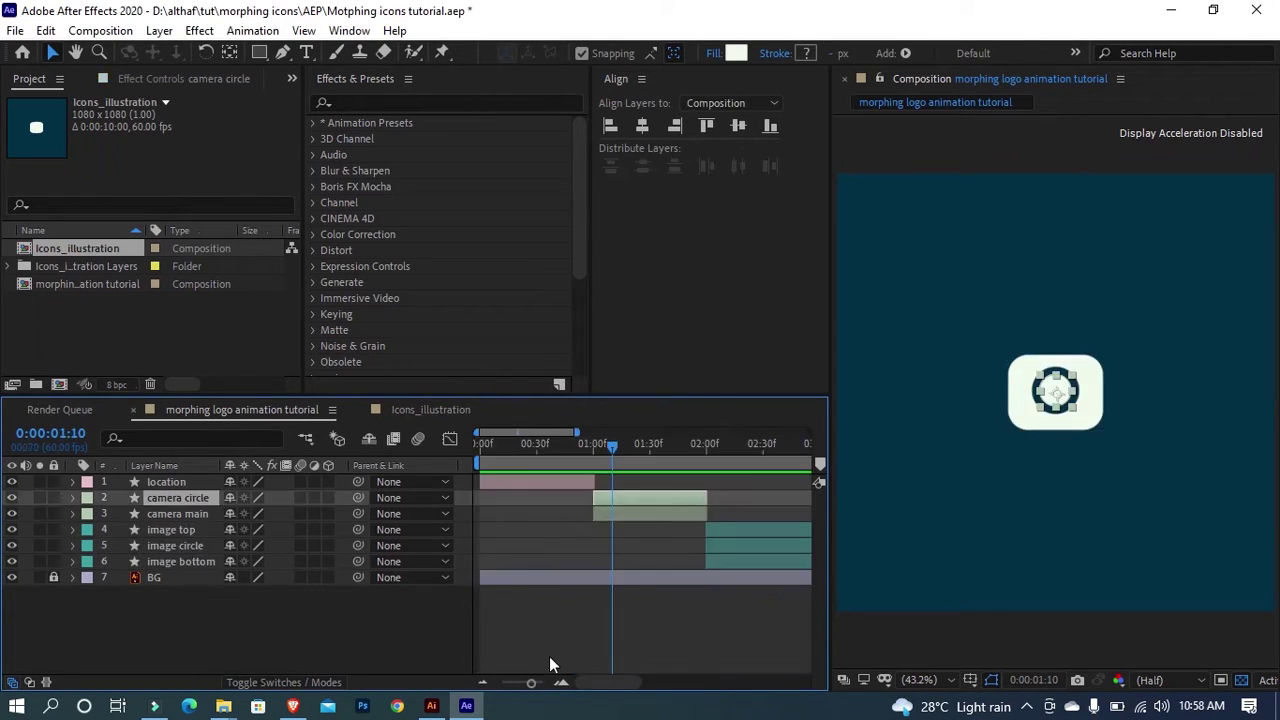
Step: Filter the location layer's properties by "path" and start keyframing Path 1 and Path 2 at 0:00:00:30
{"action": "left_click", "coordinate": [560, 681]}
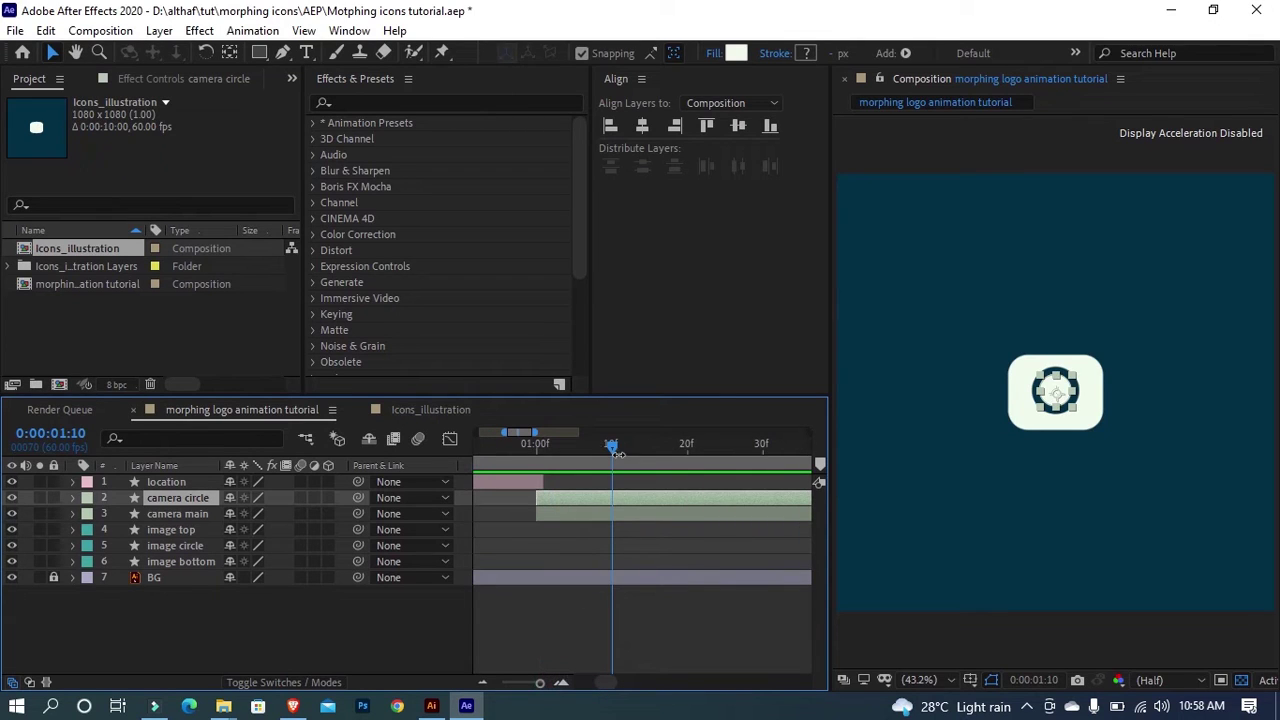
{"action": "left_click", "coordinate": [631, 589]}
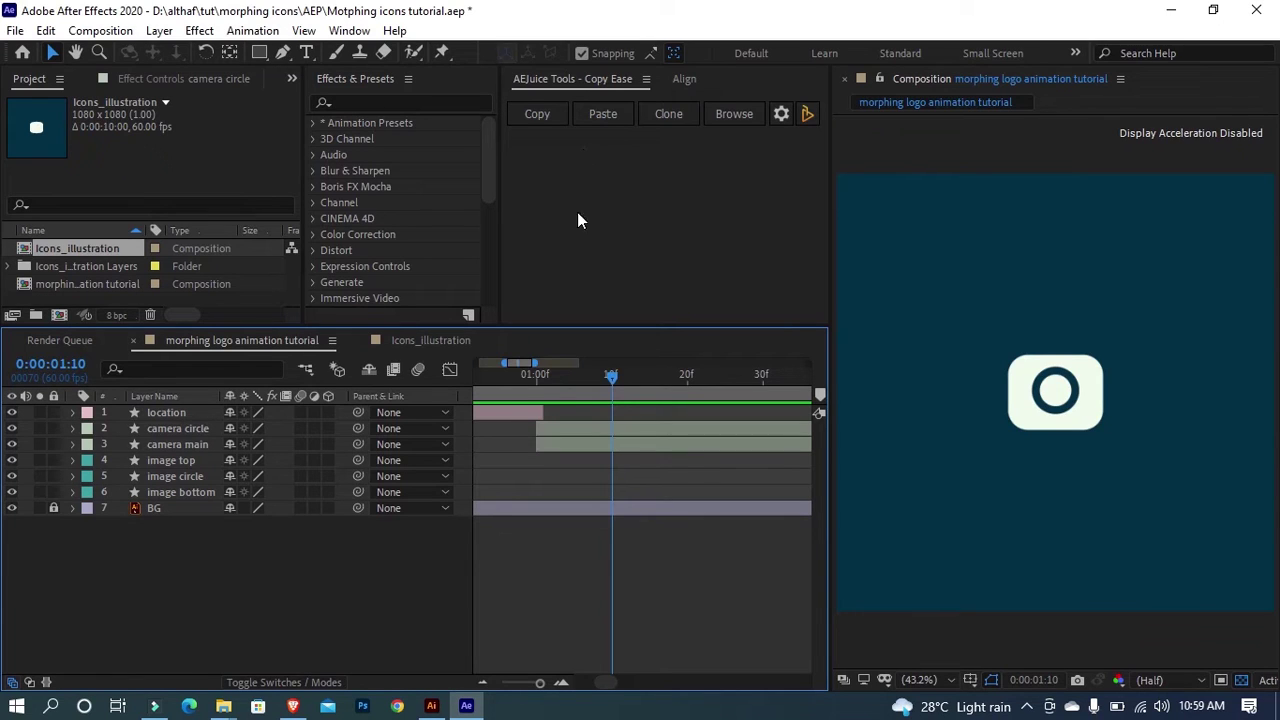
{"action": "left_click_drag", "start_coordinate": [605, 684], "coordinate": [534, 680]}
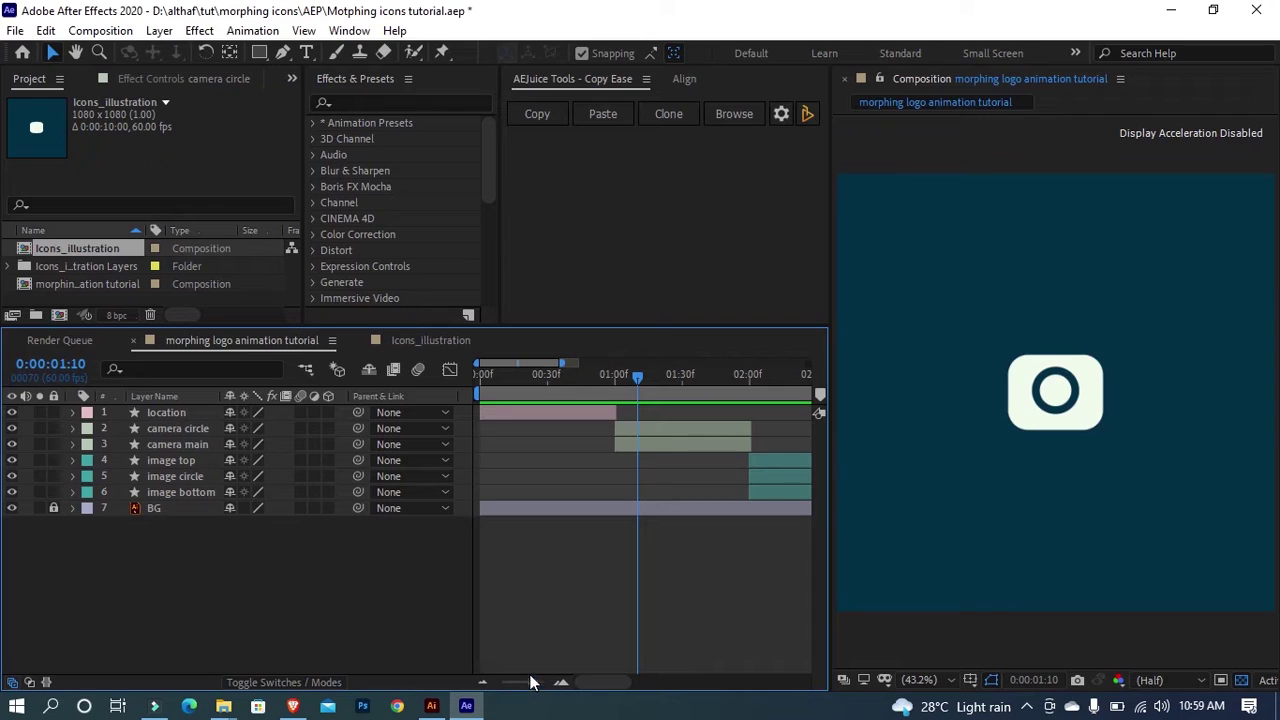
{"action": "left_click", "coordinate": [160, 412]}
{"action": "left_click_drag", "start_coordinate": [584, 378], "coordinate": [547, 436]}
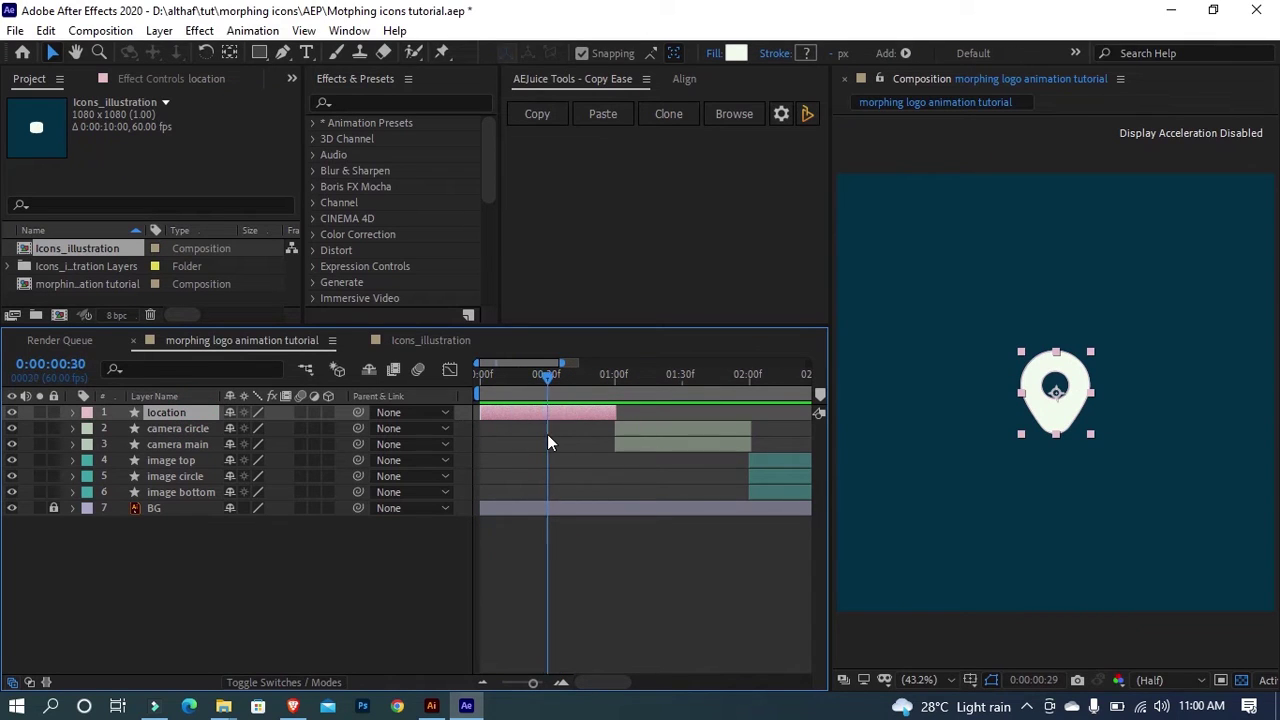
{"action": "left_click", "coordinate": [223, 365]}
{"action": "type", "text": "path"}
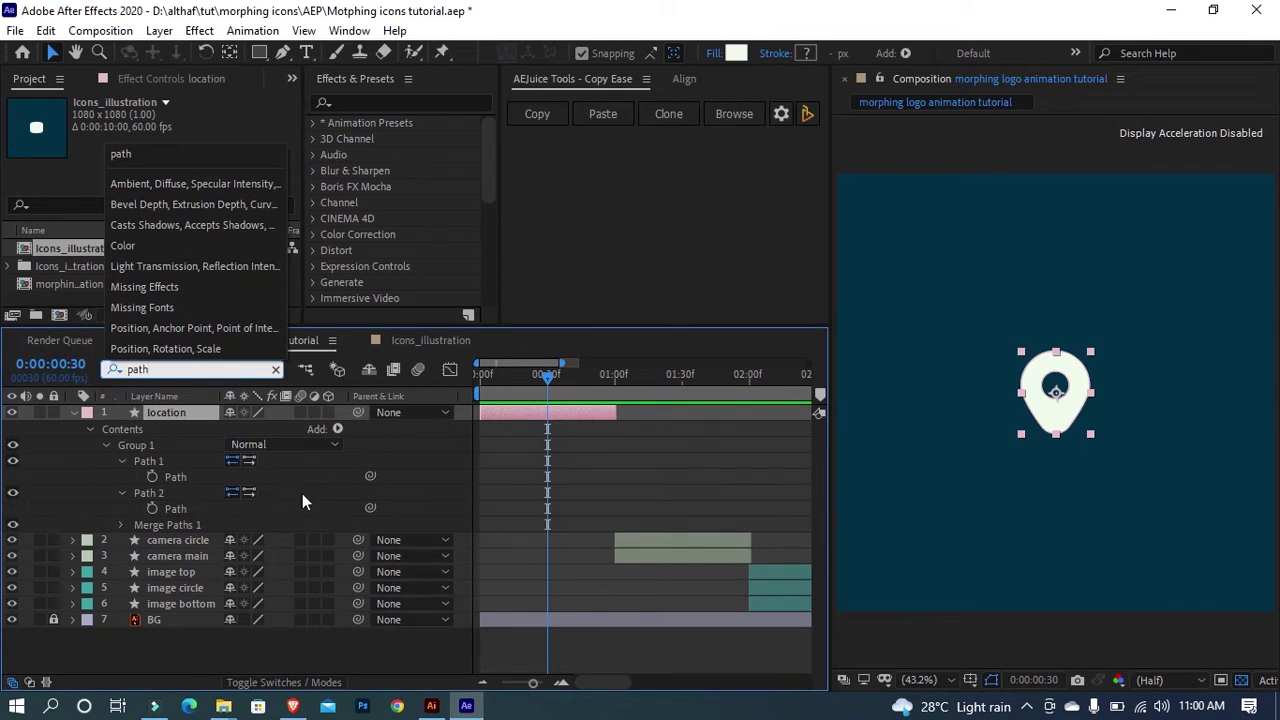
{"action": "left_click", "coordinate": [479, 482]}
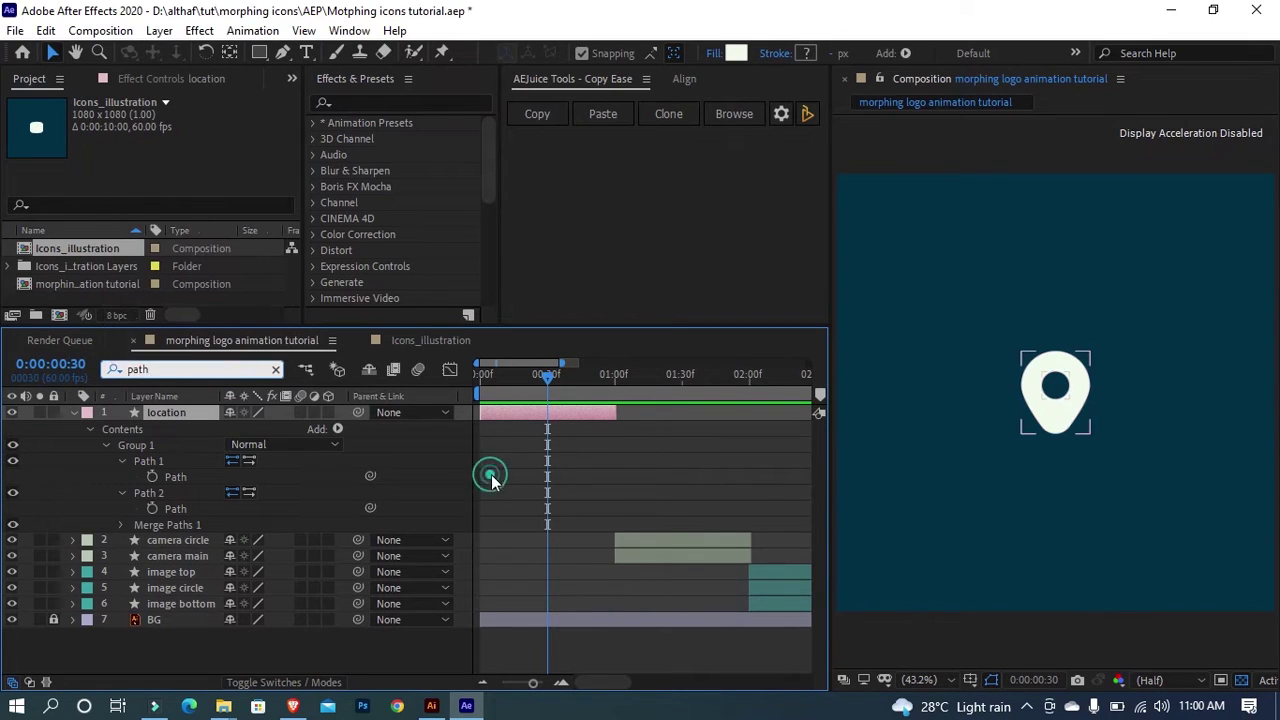
{"action": "left_click", "coordinate": [152, 477]}
{"action": "left_click", "coordinate": [152, 509]}
Step: Set the camera main layer's opacity to 50%
{"action": "left_click_drag", "start_coordinate": [547, 517], "coordinate": [652, 557]}
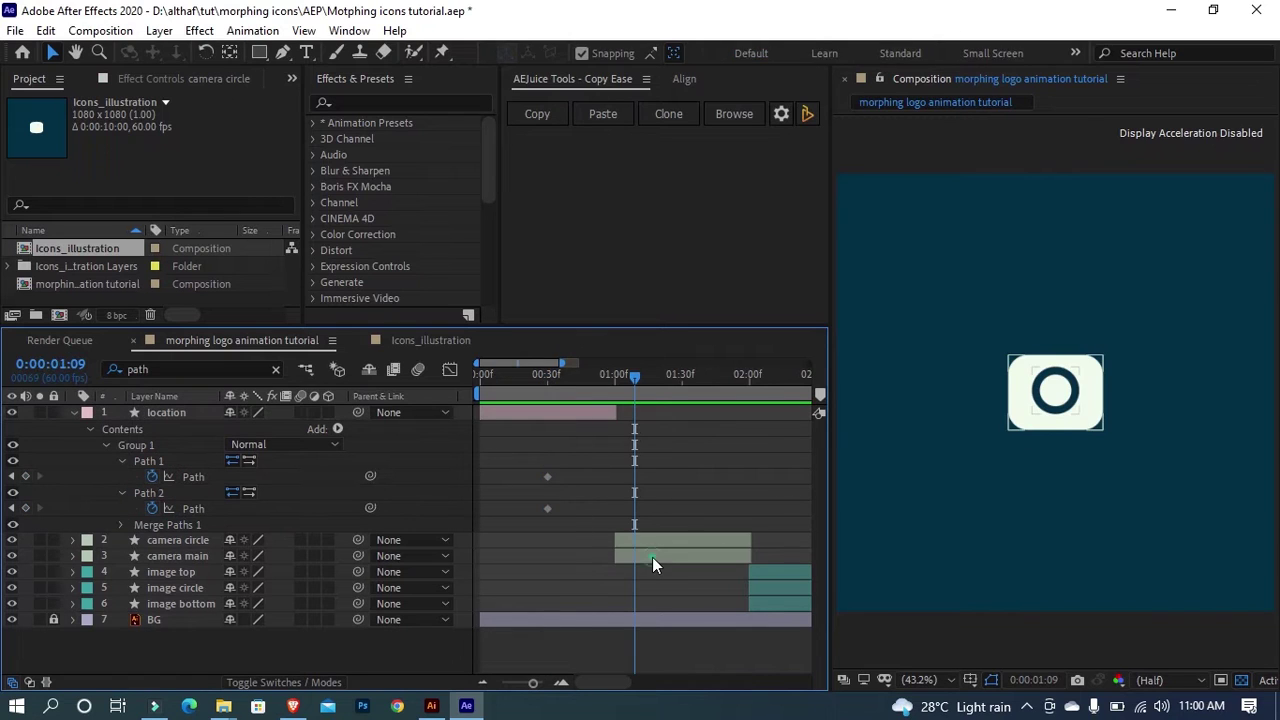
{"action": "left_click", "coordinate": [652, 557]}
{"action": "key", "text": "t"}
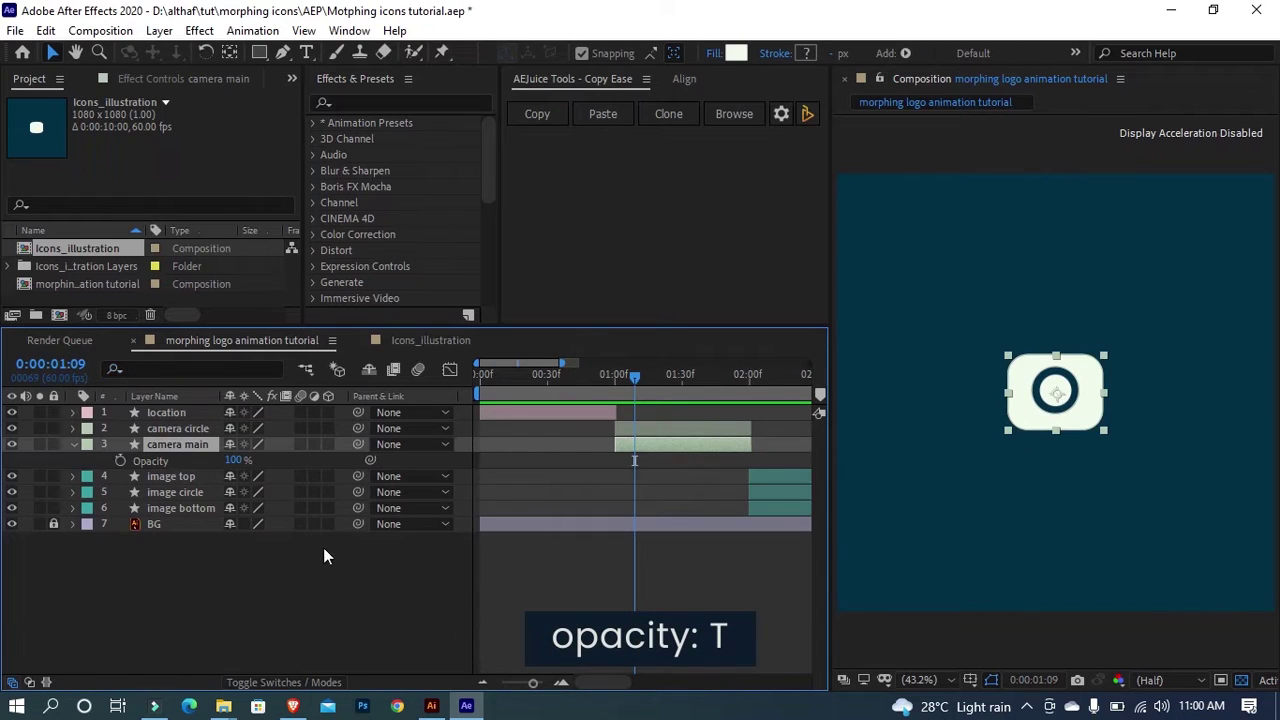
{"action": "left_click", "coordinate": [236, 460]}
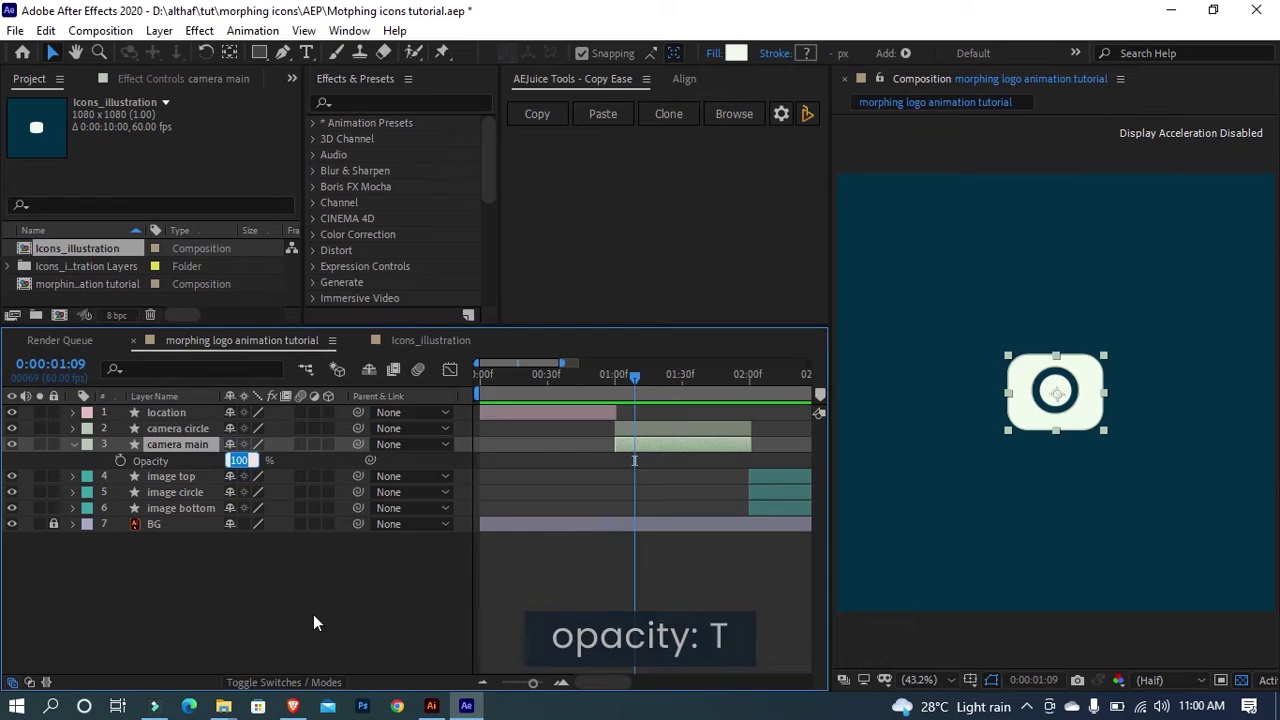
{"action": "type", "text": "50"}
{"action": "key", "text": "Return"}
{"action": "left_click", "coordinate": [343, 634]}
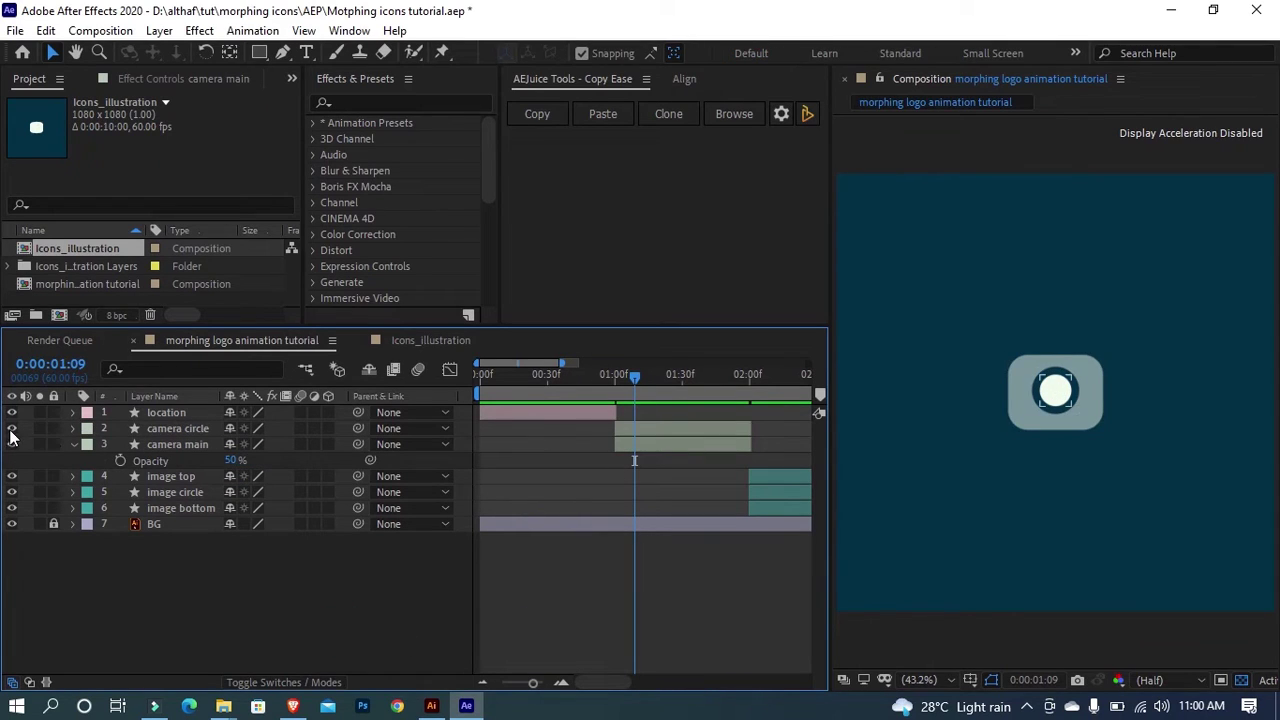
Step: Hide the camera circle layer and extend the start of camera main earlier so it overlaps the end of the location layer
{"action": "left_click", "coordinate": [150, 430]}
{"action": "left_click", "coordinate": [12, 428]}
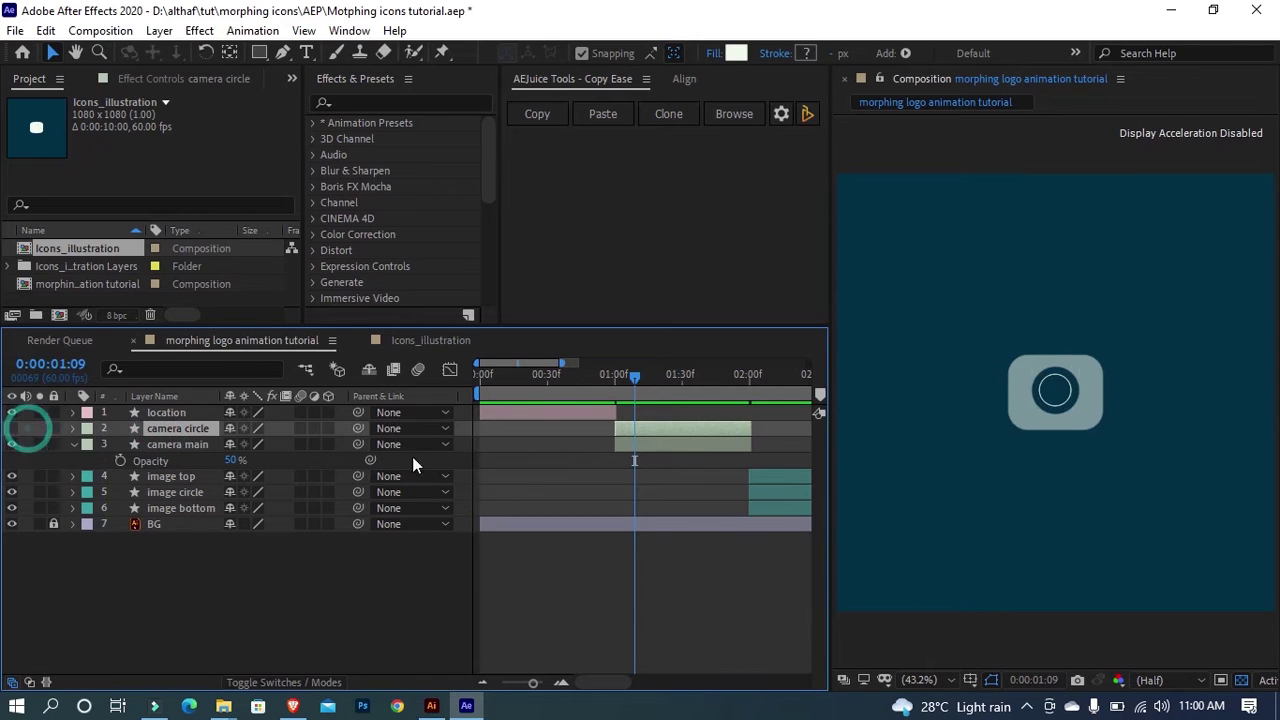
{"action": "left_click", "coordinate": [636, 594]}
{"action": "left_click", "coordinate": [639, 447]}
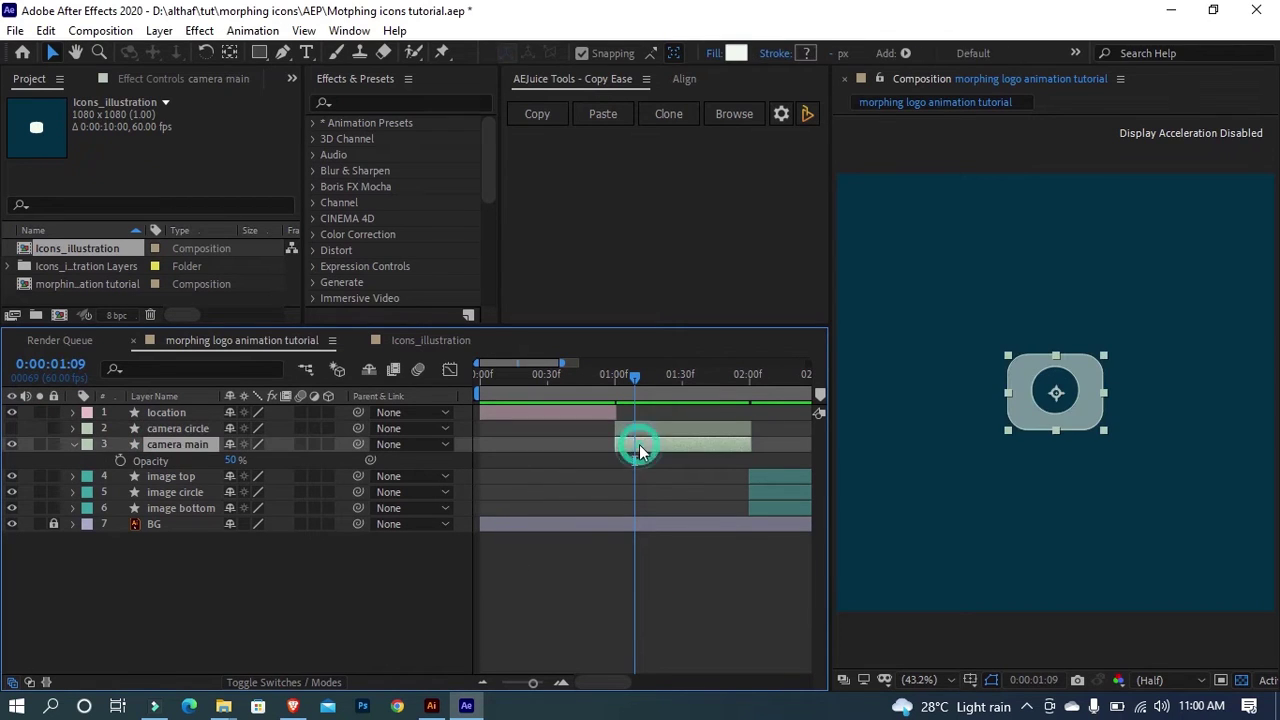
{"action": "left_click_drag", "start_coordinate": [612, 445], "coordinate": [561, 444]}
Step: Return to 0:00:00:30 and reveal the keyframed Path properties of the location layer
{"action": "left_click_drag", "start_coordinate": [578, 377], "coordinate": [549, 389]}
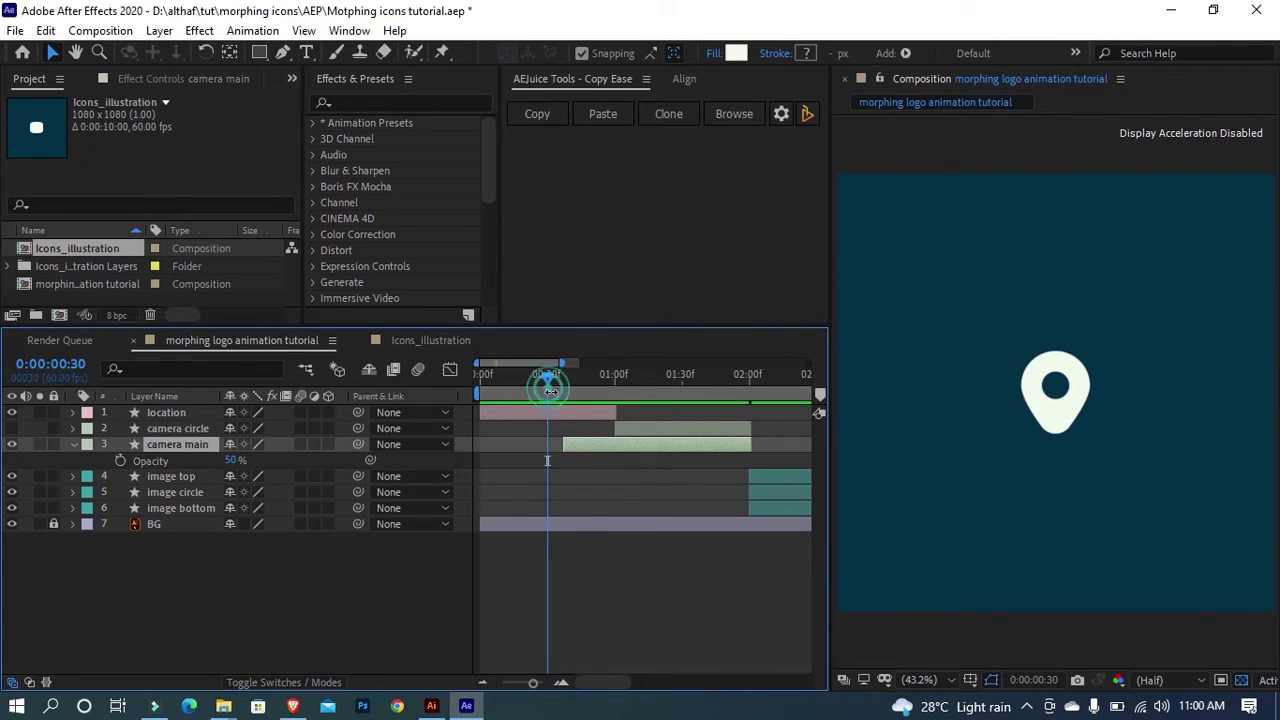
{"action": "left_click", "coordinate": [553, 410]}
{"action": "key", "text": "u"}
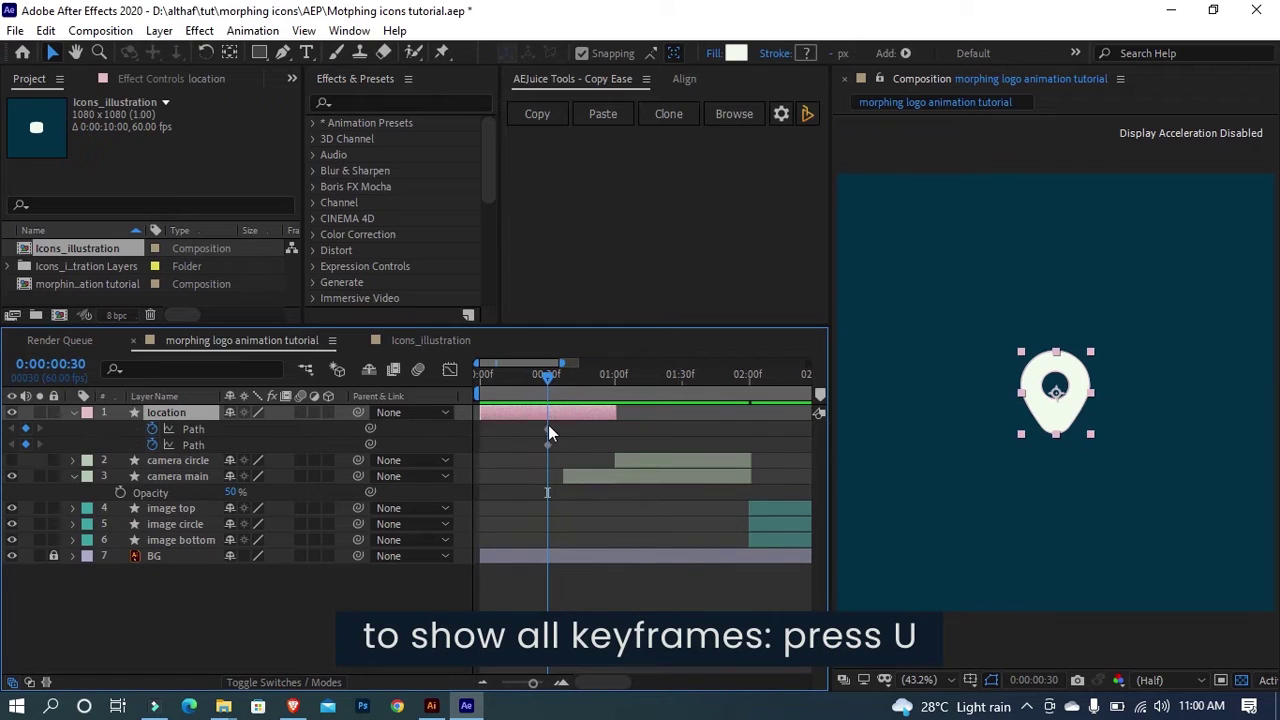
{"action": "left_click", "coordinate": [571, 443]}
Step: Move the current time from the first Path keyframes to 0:00:00:47
{"action": "left_click_drag", "start_coordinate": [548, 379], "coordinate": [579, 382]}
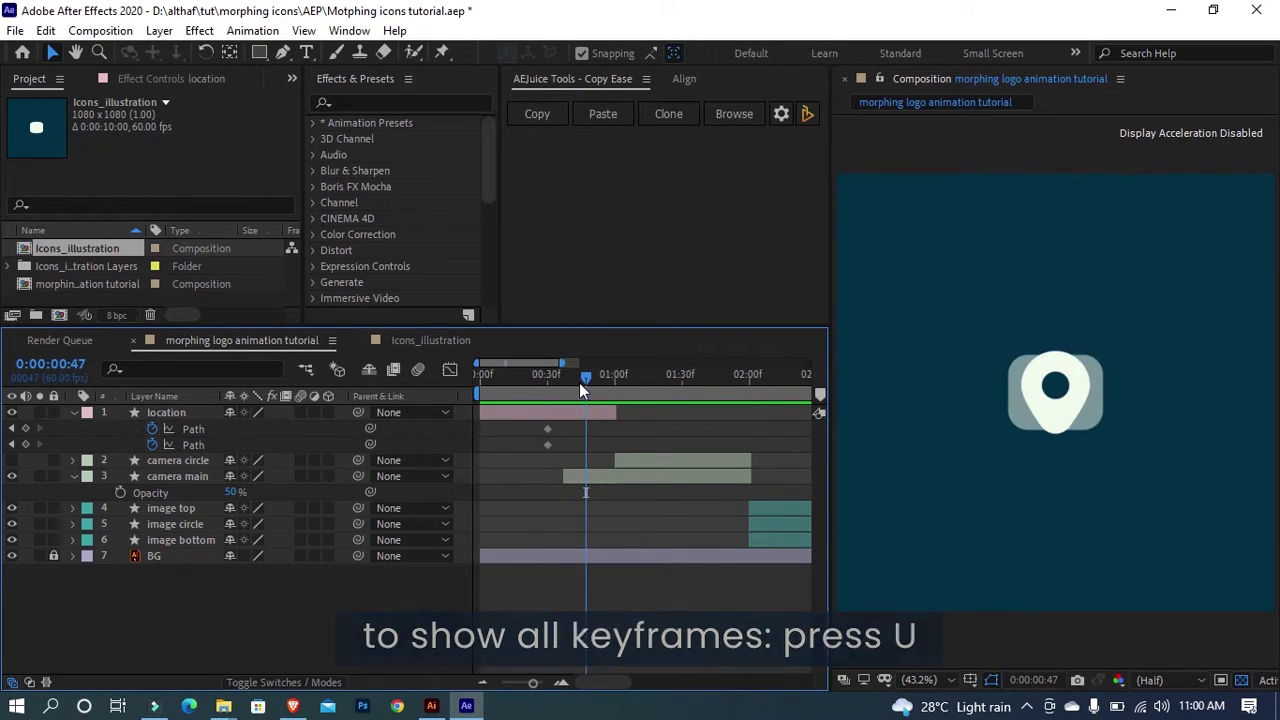
{"action": "left_click", "coordinate": [574, 428]}
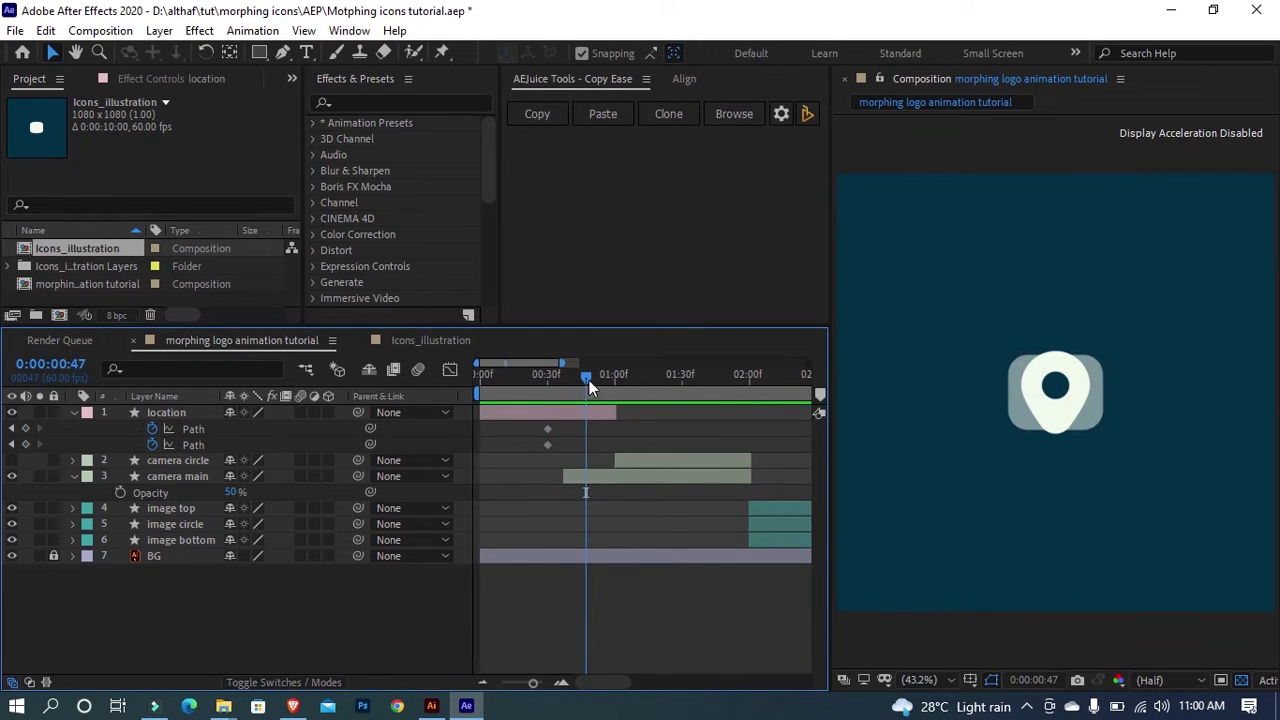
{"action": "scroll", "coordinate": [1063, 461], "scroll_direction": "up", "scroll_amount": 1}
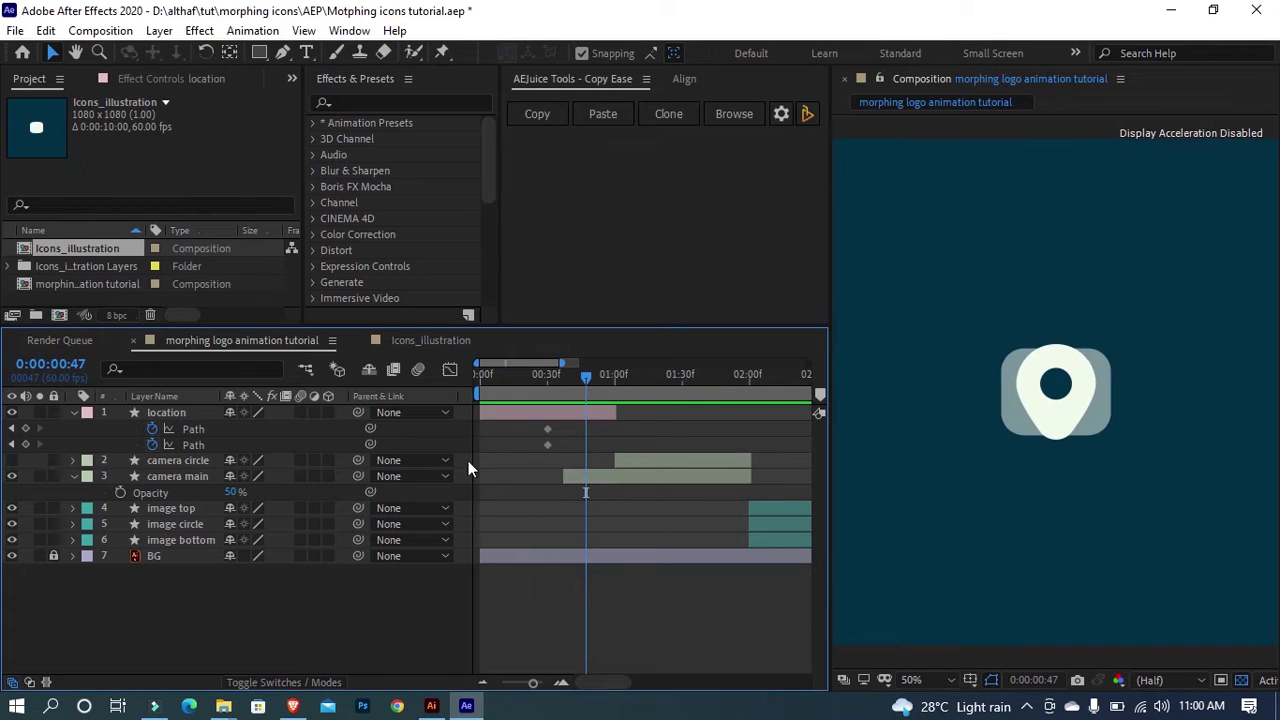
Step: Try pulling the location pin's right vertex outward toward the camera shape's edge, and undo the move
{"action": "left_click", "coordinate": [547, 429]}
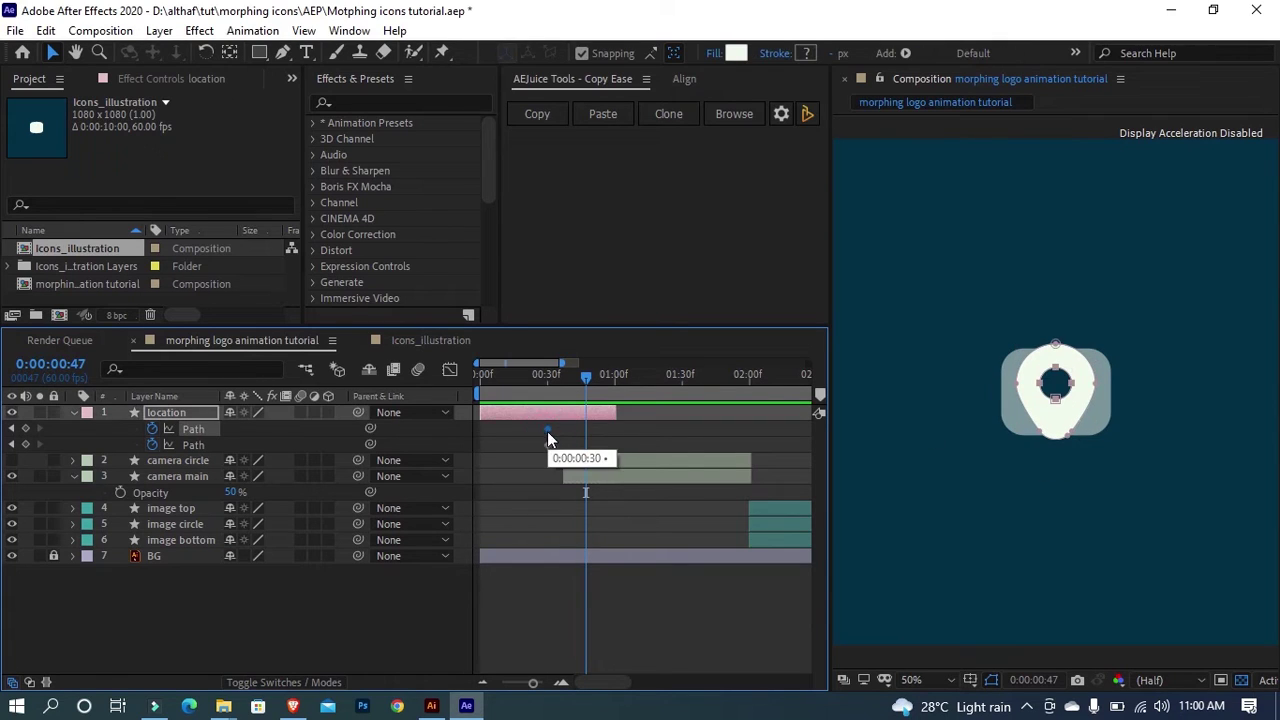
{"action": "scroll", "coordinate": [1089, 413], "scroll_direction": "up", "scroll_amount": 2}
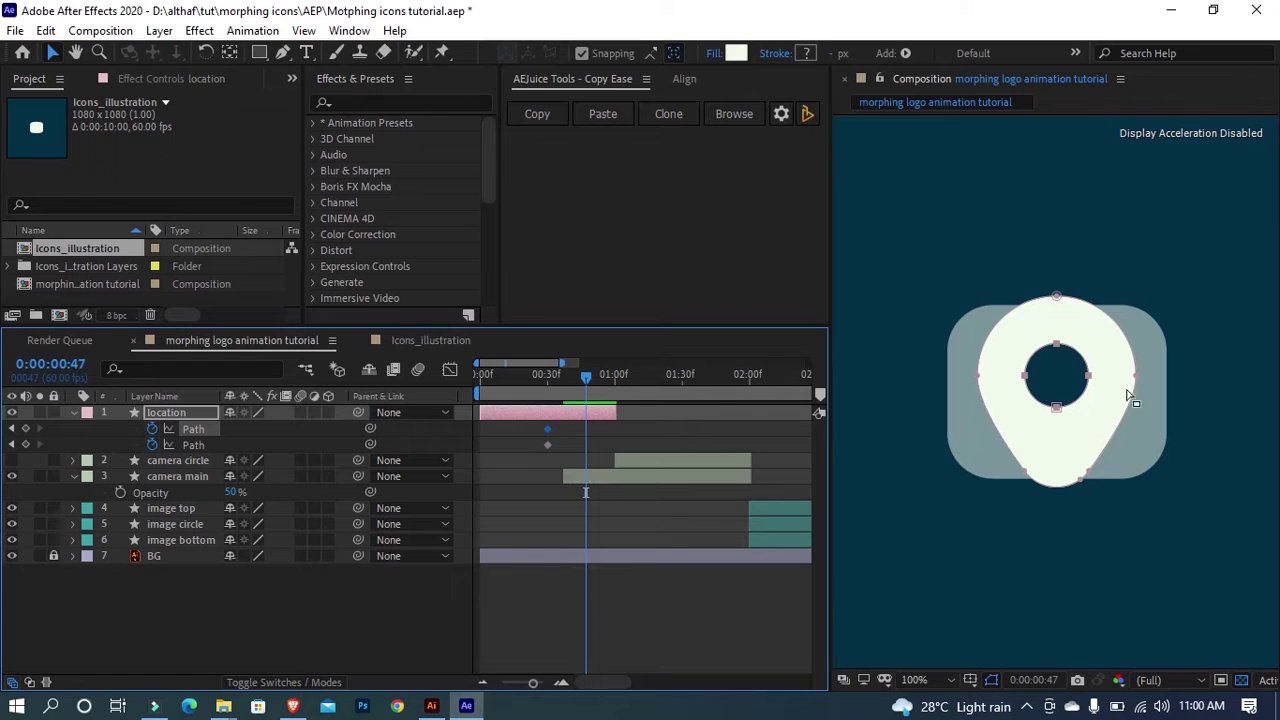
{"action": "left_click_drag", "start_coordinate": [1136, 374], "coordinate": [1153, 396]}
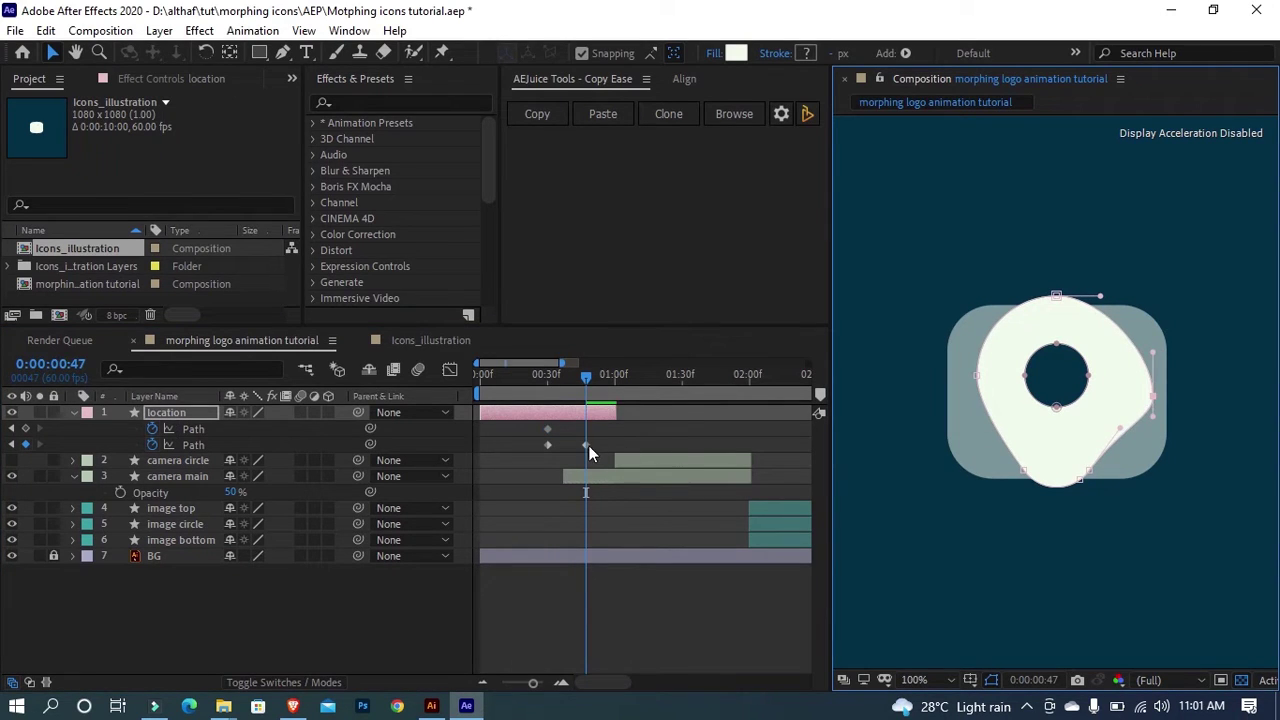
{"action": "key", "text": "ctrl+z"}
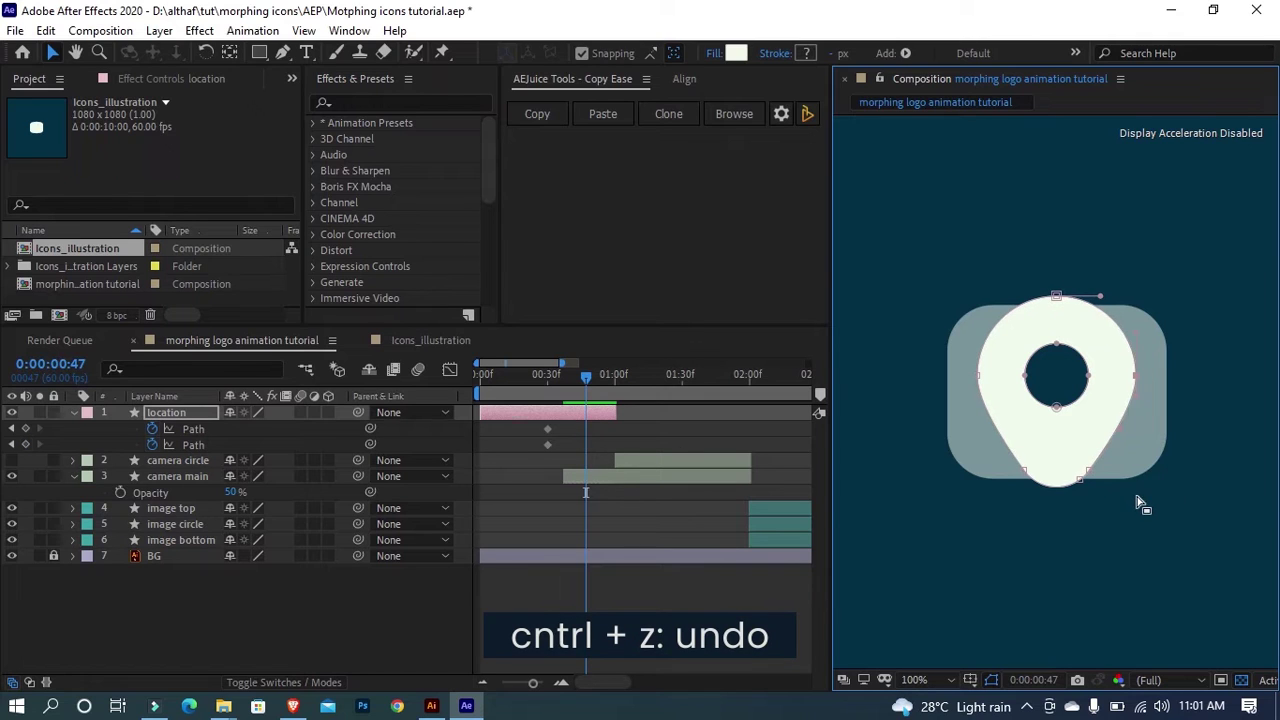
Step: Show the rulers in the composition view and widen the composition panel
{"action": "scroll", "coordinate": [1145, 503], "scroll_direction": "up", "scroll_amount": 2}
{"action": "left_click_drag", "start_coordinate": [1105, 569], "coordinate": [1111, 507]}
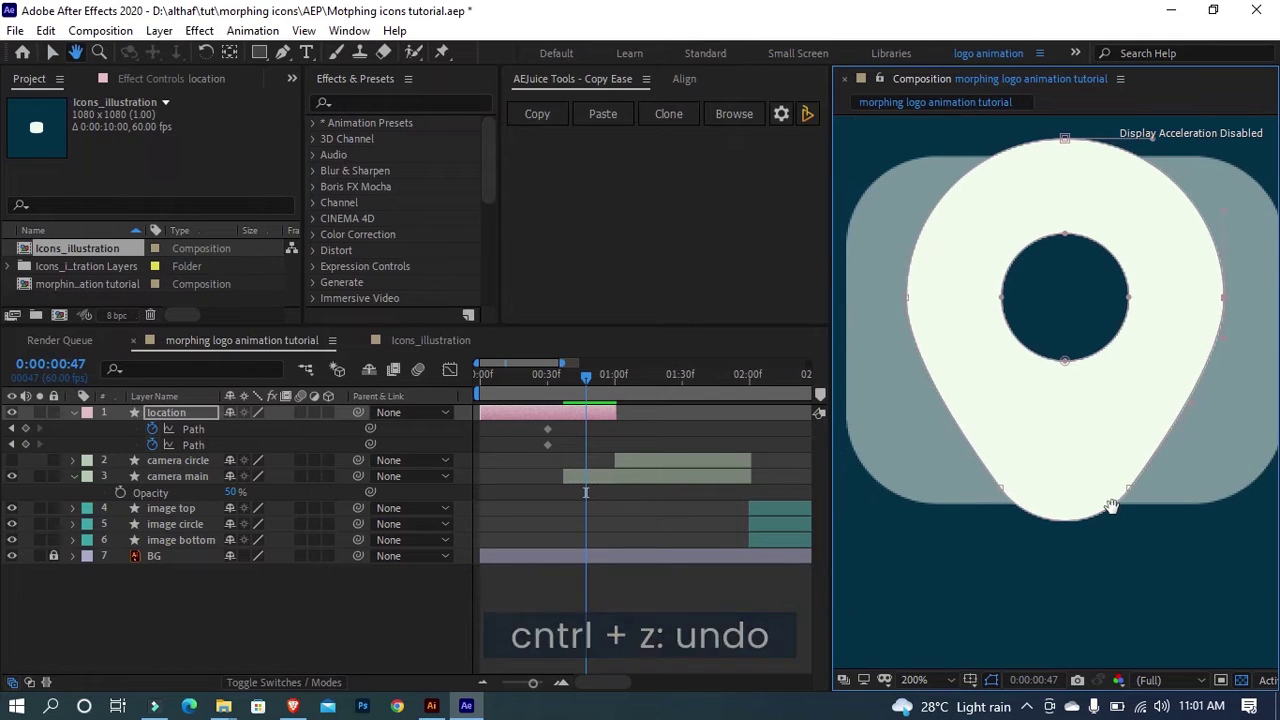
{"action": "key", "text": "ctrl+r"}
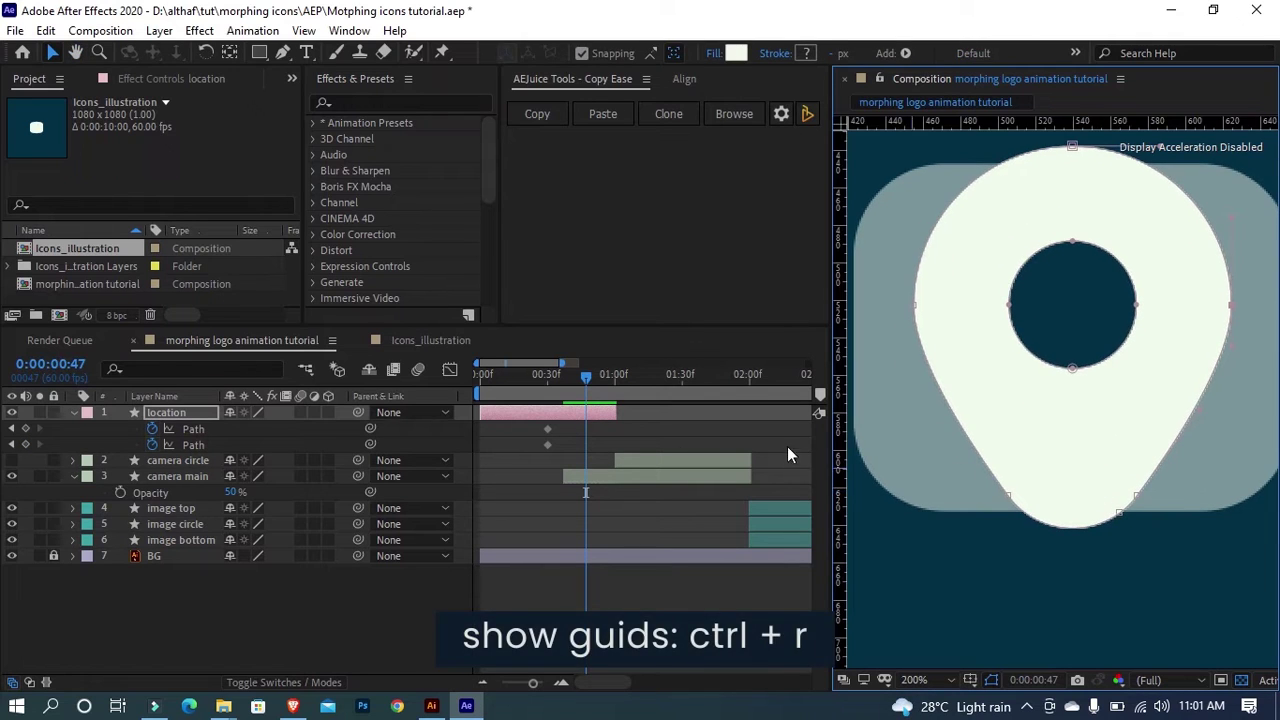
{"action": "left_click_drag", "start_coordinate": [832, 429], "coordinate": [807, 431]}
{"action": "scroll", "coordinate": [987, 529], "scroll_direction": "down", "scroll_amount": 1}
{"action": "scroll", "coordinate": [987, 529], "scroll_direction": "up", "scroll_amount": 1}
{"action": "key", "text": "h"}
{"action": "key", "text": "v"}
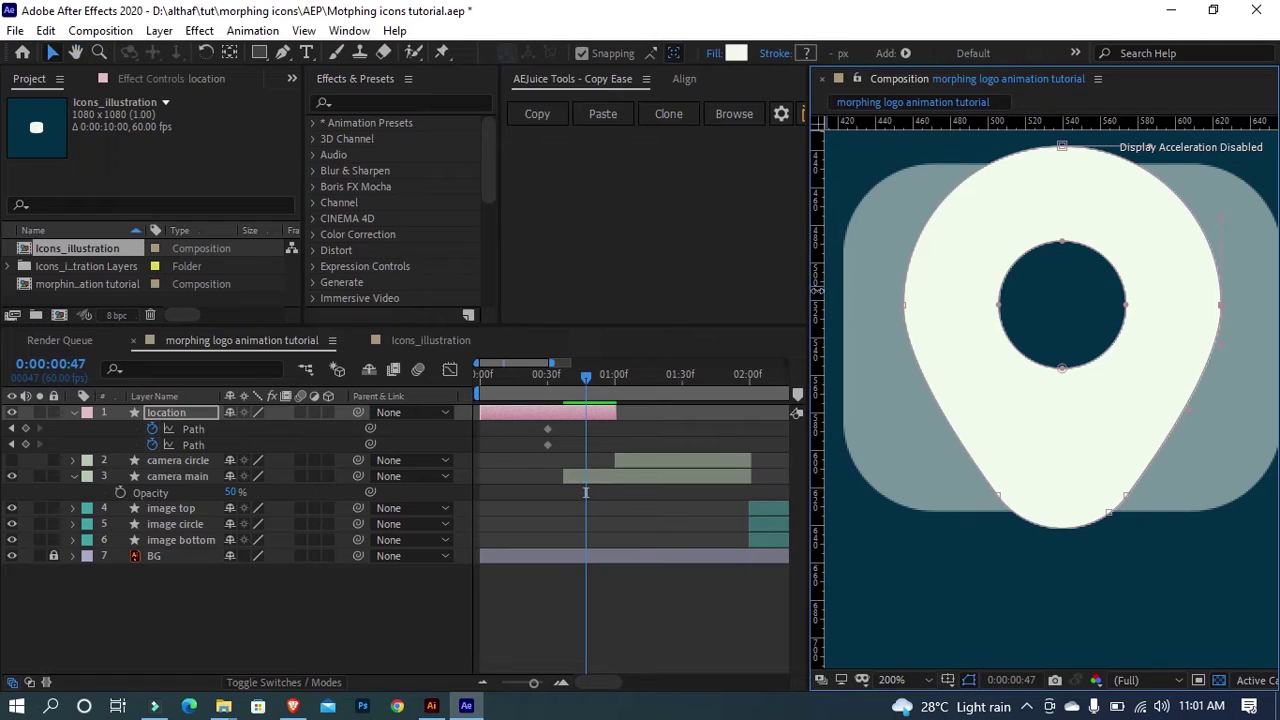
Step: Place a vertical guide on the camera shape's left edge and a horizontal guide on its top edge
{"action": "left_click_drag", "start_coordinate": [837, 301], "coordinate": [977, 326]}
{"action": "key", "text": "space"}
{"action": "scroll", "coordinate": [960, 340], "scroll_direction": "up", "scroll_amount": 2}
{"action": "left_click_drag", "start_coordinate": [923, 366], "coordinate": [953, 370]}
{"action": "scroll", "coordinate": [1027, 348], "scroll_direction": "down", "scroll_amount": 4}
{"action": "scroll", "coordinate": [986, 366], "scroll_direction": "up", "scroll_amount": 4}
{"action": "left_click_drag", "start_coordinate": [993, 122], "coordinate": [1011, 394]}
{"action": "scroll", "coordinate": [1011, 402], "scroll_direction": "down", "scroll_amount": 2}
Step: Place a horizontal guide along the camera shape's bottom edge
{"action": "left_click_drag", "start_coordinate": [1011, 517], "coordinate": [925, 212]}
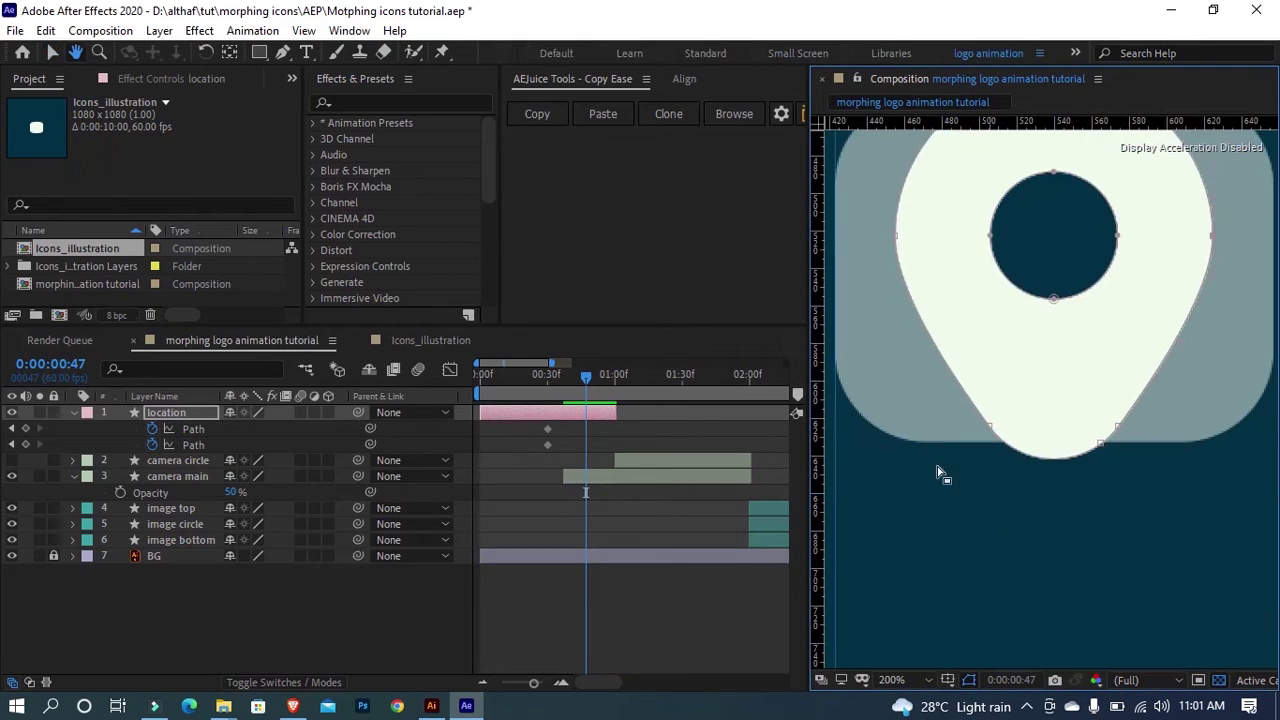
{"action": "left_click_drag", "start_coordinate": [937, 466], "coordinate": [1080, 460]}
{"action": "scroll", "coordinate": [1075, 470], "scroll_direction": "up", "scroll_amount": 2}
{"action": "scroll", "coordinate": [1090, 468], "scroll_direction": "up", "scroll_amount": 1}
{"action": "left_click_drag", "start_coordinate": [1067, 121], "coordinate": [1145, 522]}
{"action": "scroll", "coordinate": [1180, 505], "scroll_direction": "down", "scroll_amount": 4}
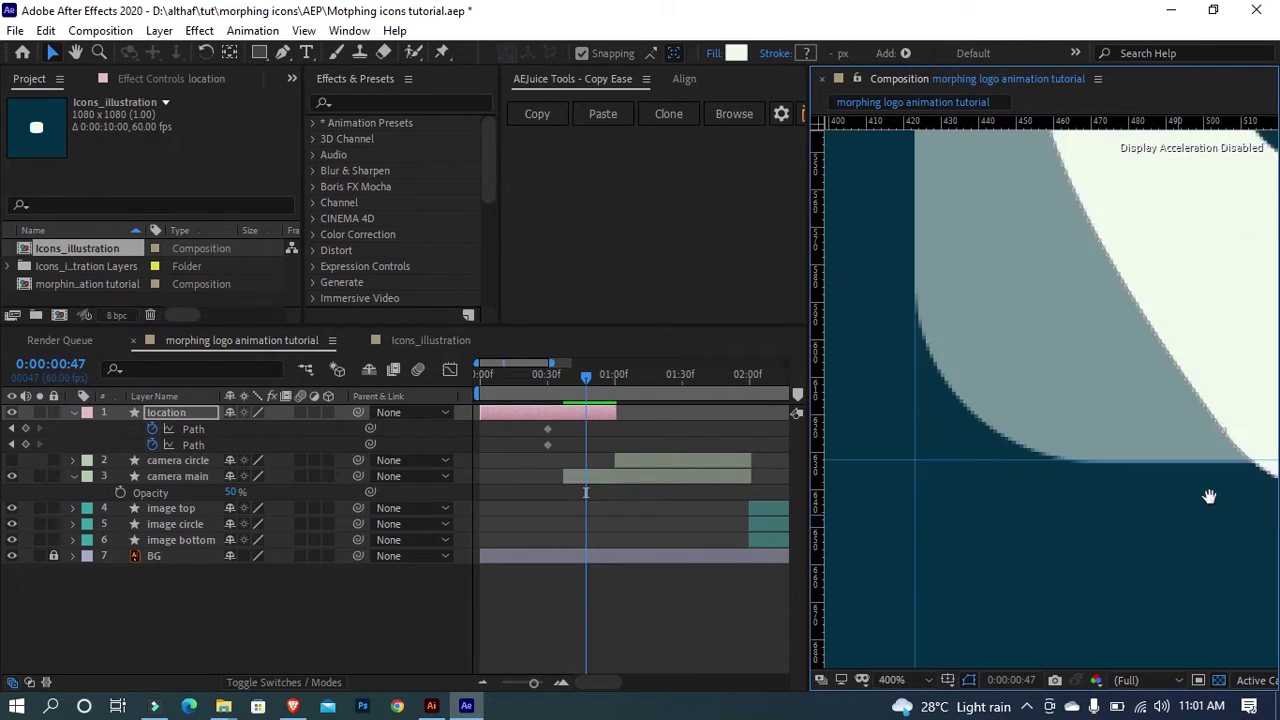
Step: Place a vertical guide along the camera shape's right edge
{"action": "left_click_drag", "start_coordinate": [1190, 370], "coordinate": [986, 373]}
{"action": "scroll", "coordinate": [986, 373], "scroll_direction": "up", "scroll_amount": 2}
{"action": "scroll", "coordinate": [990, 410], "scroll_direction": "up", "scroll_amount": 2}
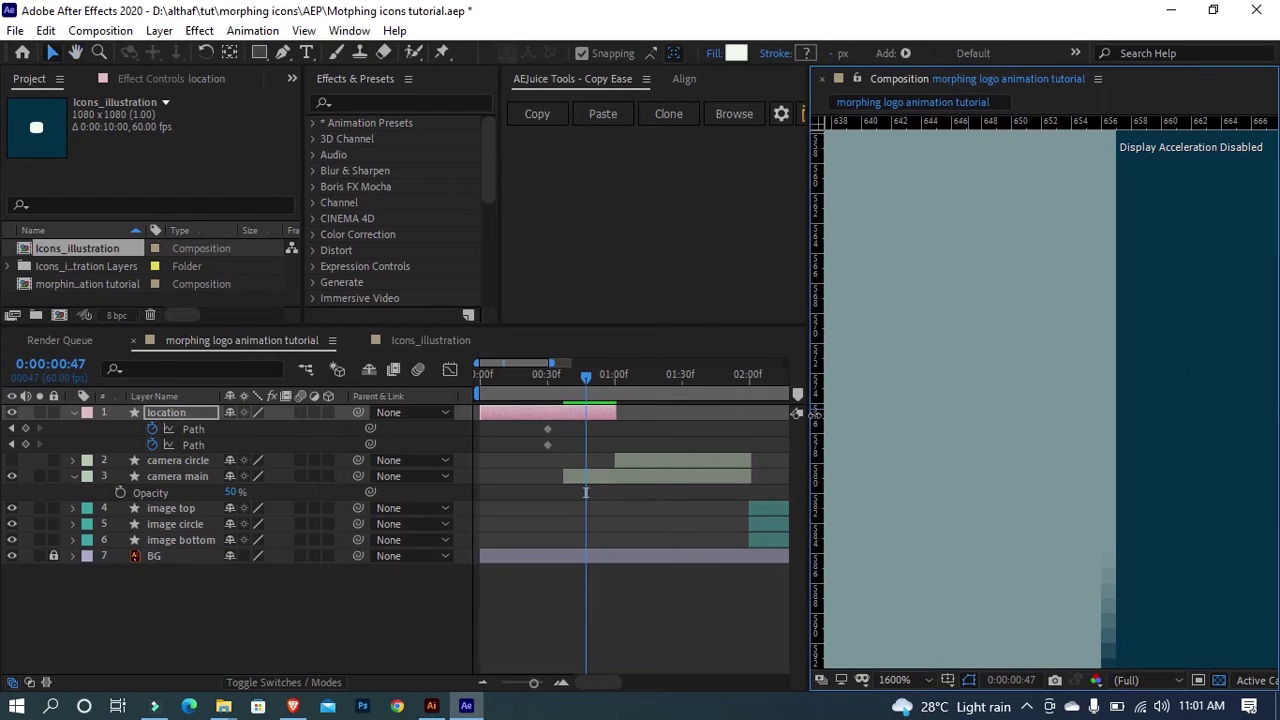
{"action": "left_click_drag", "start_coordinate": [811, 416], "coordinate": [1112, 447]}
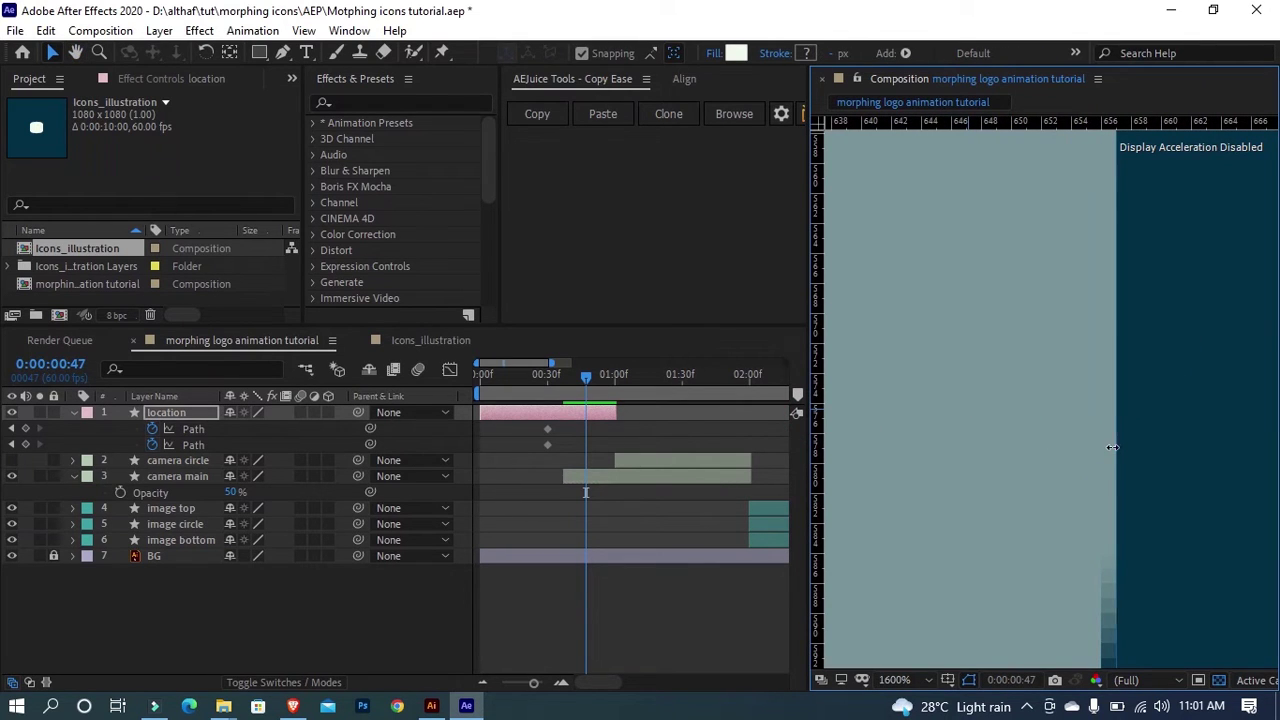
{"action": "scroll", "coordinate": [1115, 452], "scroll_direction": "down", "scroll_amount": 4}
{"action": "key", "text": "space"}
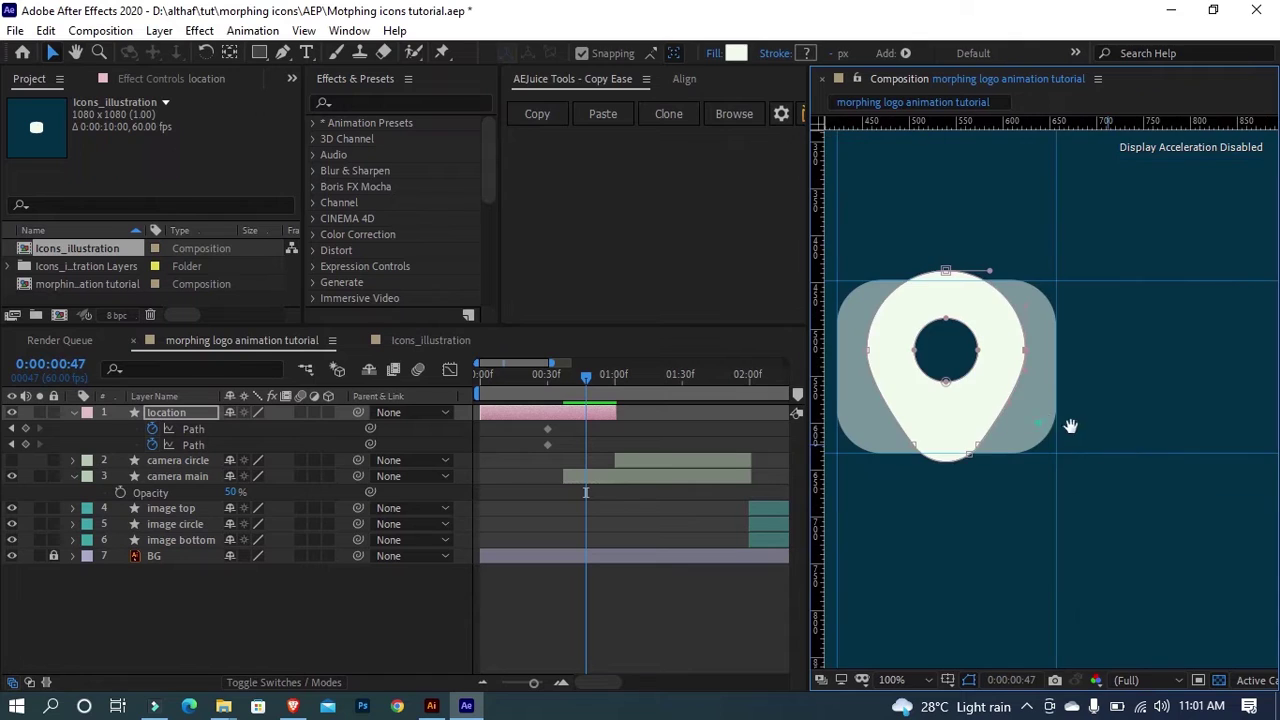
{"action": "left_click_drag", "start_coordinate": [1038, 423], "coordinate": [1095, 431]}
{"action": "key", "text": "v"}
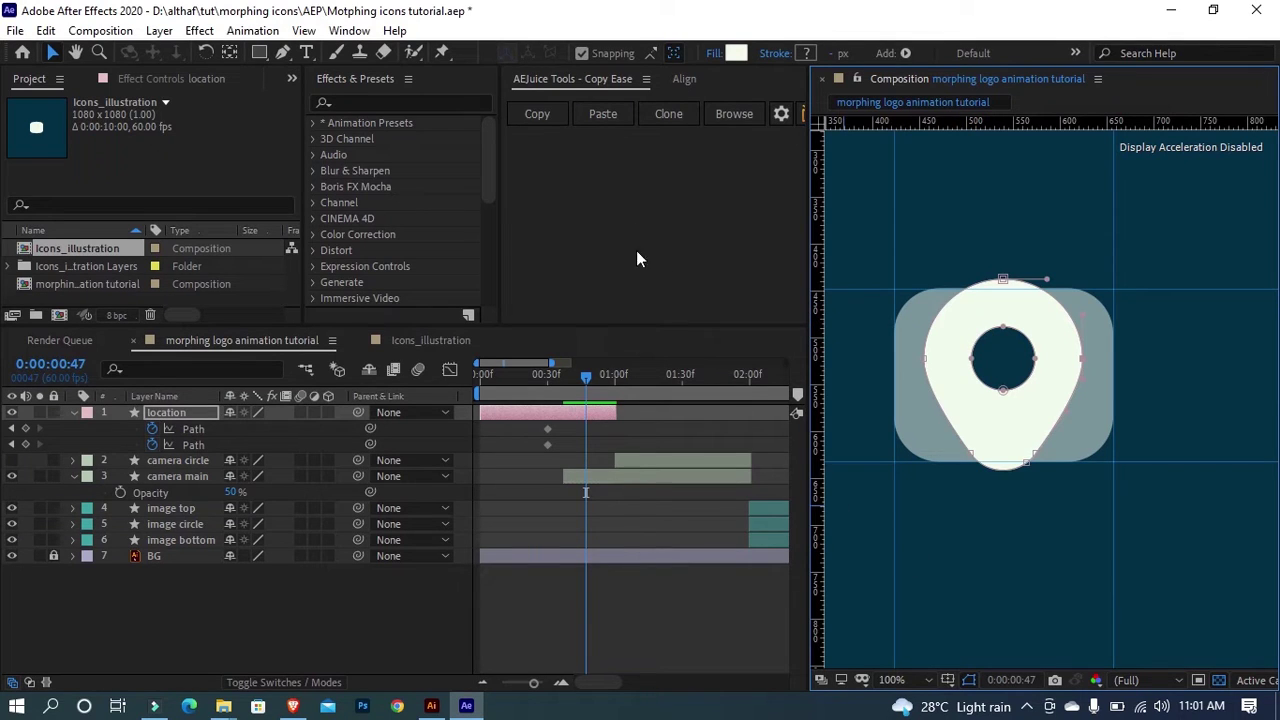
Step: Add vertices with the Pen tool to the pin outline at its upper-left, upper-right and lower-left, and return to the Selection tool
{"action": "left_click", "coordinate": [284, 53]}
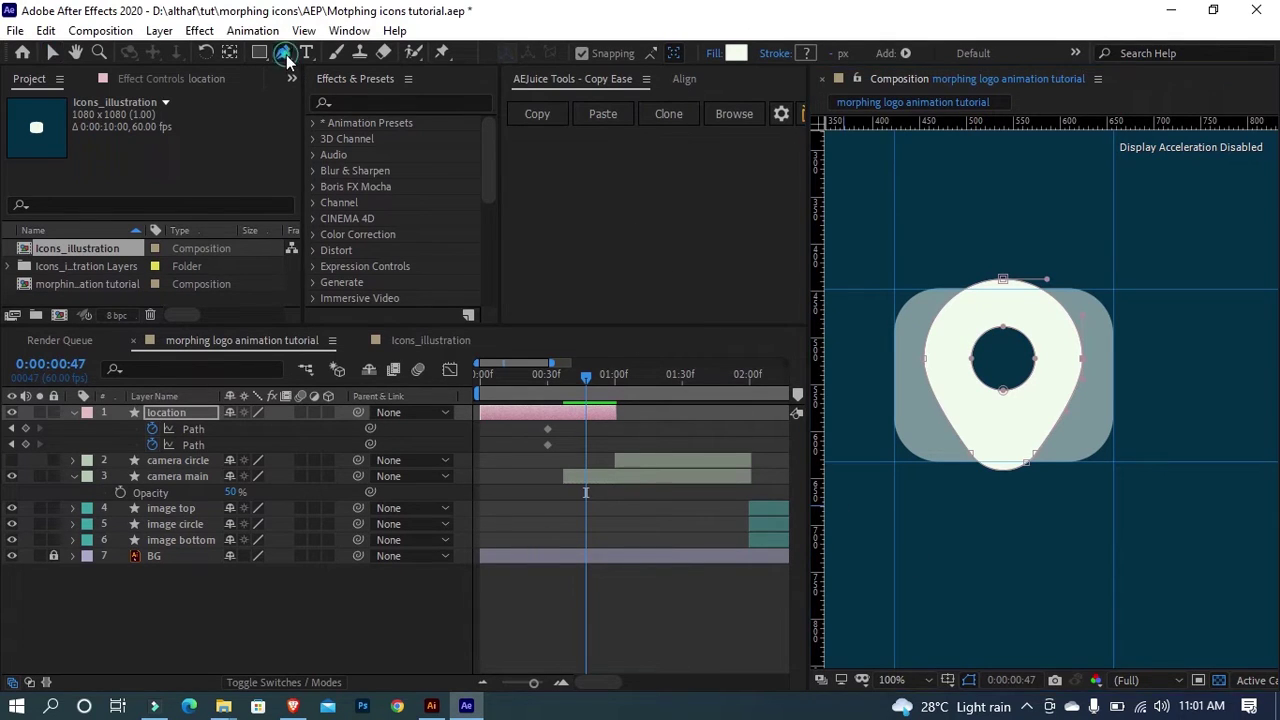
{"action": "left_click", "coordinate": [938, 321]}
{"action": "left_click", "coordinate": [1069, 316]}
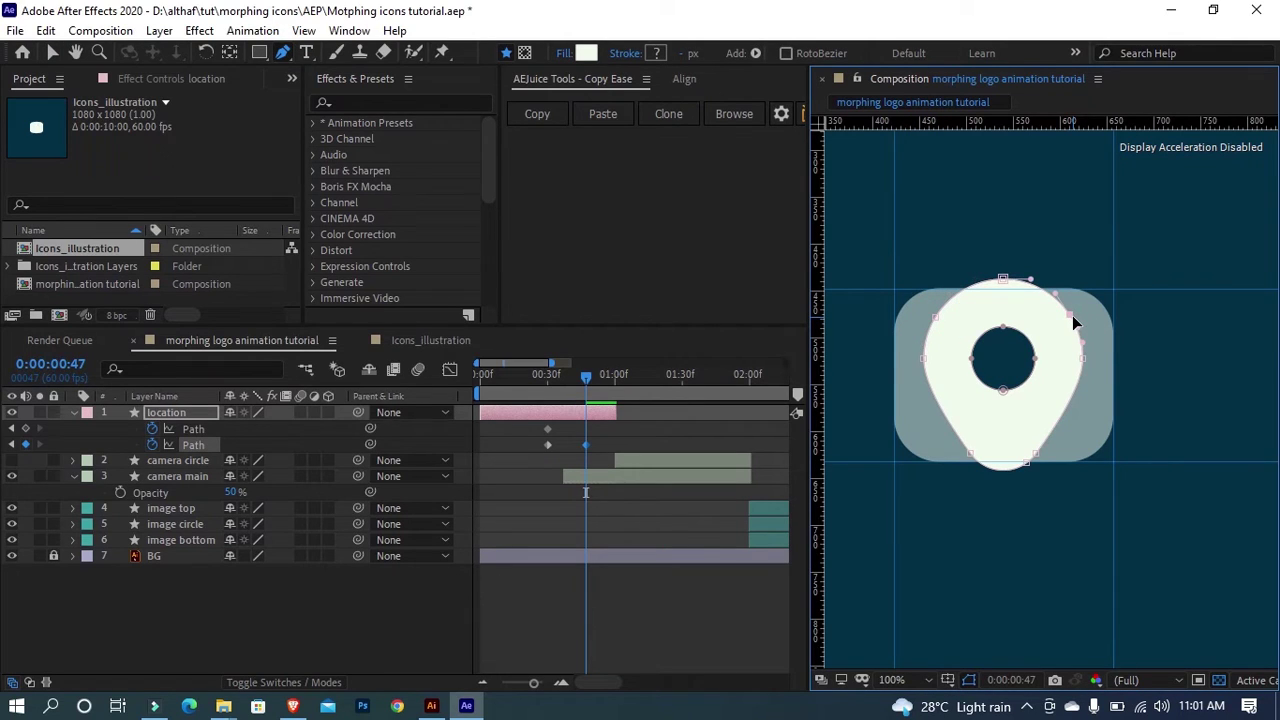
{"action": "left_click", "coordinate": [960, 436]}
{"action": "left_click", "coordinate": [52, 55]}
Step: Move the pin outline's top vertex down onto the top guide
{"action": "left_click", "coordinate": [1003, 281]}
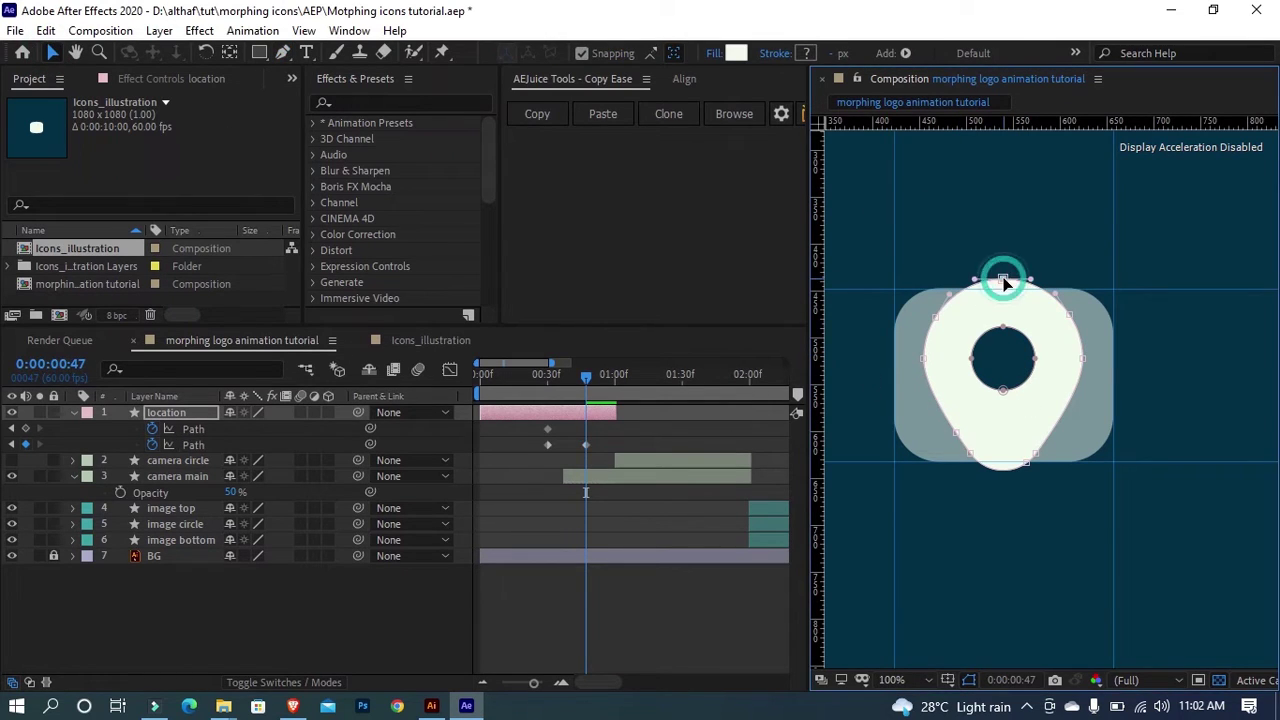
{"action": "scroll", "coordinate": [1003, 281], "scroll_direction": "up", "scroll_amount": 1}
{"action": "left_click_drag", "start_coordinate": [1003, 281], "coordinate": [1072, 421]}
{"action": "scroll", "coordinate": [1070, 346], "scroll_direction": "up", "scroll_amount": 2}
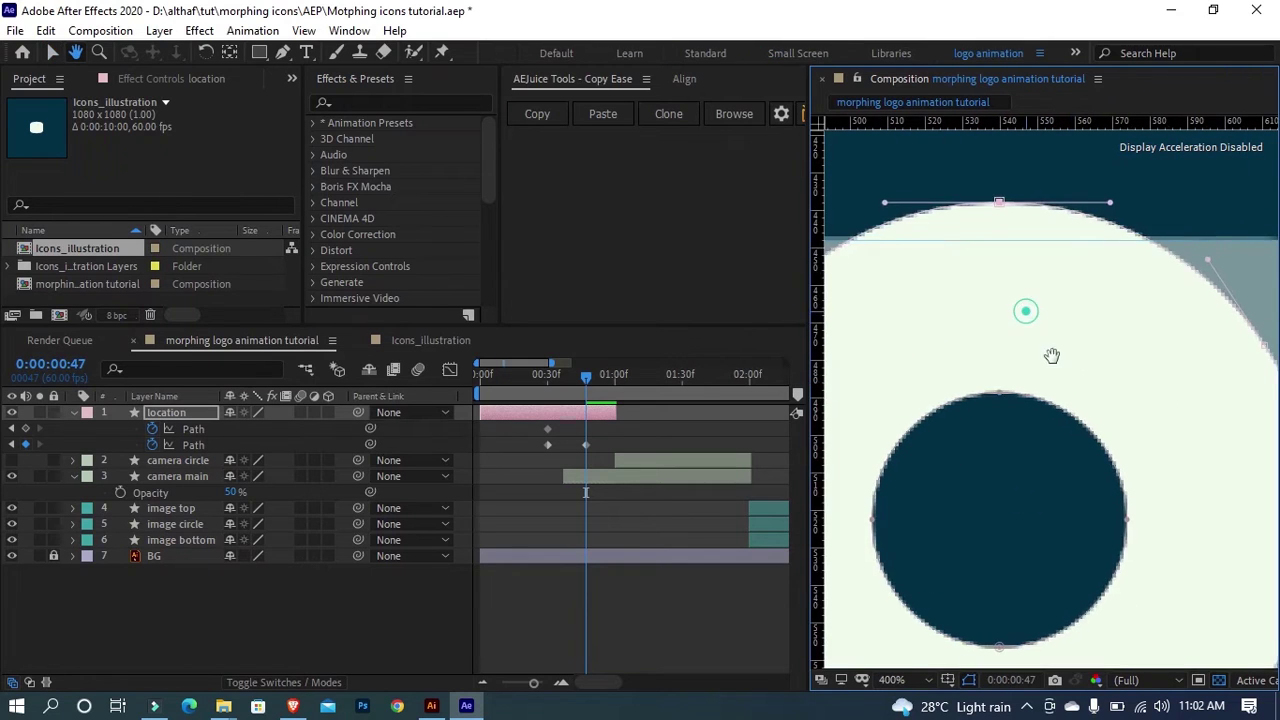
{"action": "left_click_drag", "start_coordinate": [1023, 270], "coordinate": [1023, 302]}
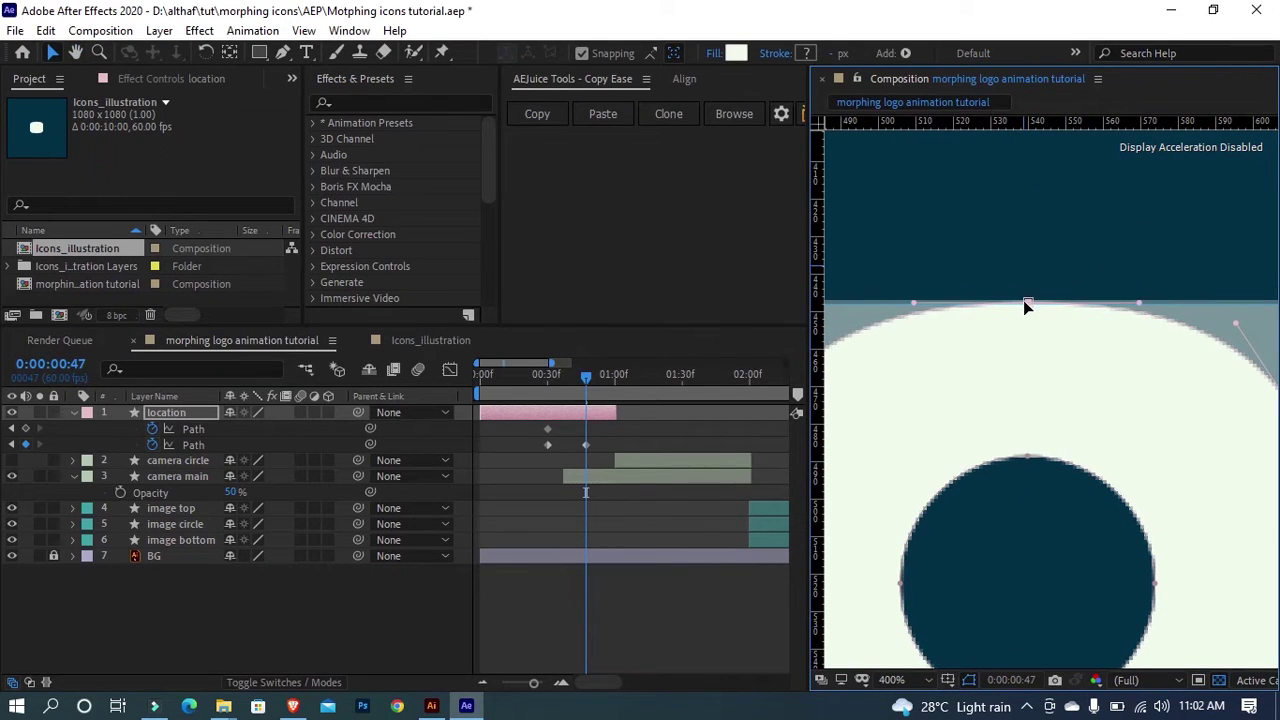
{"action": "scroll", "coordinate": [1030, 309], "scroll_direction": "up", "scroll_amount": 1}
{"action": "left_click_drag", "start_coordinate": [992, 235], "coordinate": [1005, 285]}
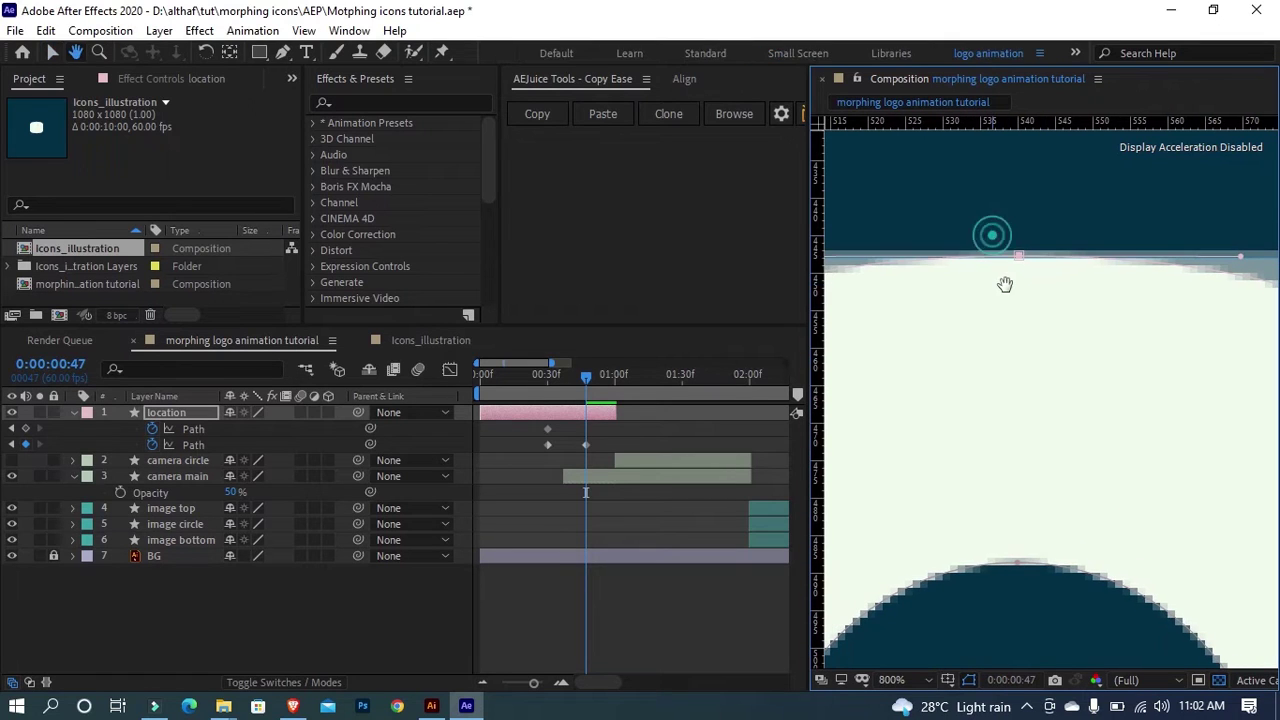
{"action": "left_click", "coordinate": [1023, 263]}
{"action": "key", "text": "comma"}
Step: Move the pin outline's upper-right vertex onto the top guide near the start of the camera's rounded corner
{"action": "key", "text": "space"}
{"action": "left_click_drag", "start_coordinate": [1123, 296], "coordinate": [867, 296]}
{"action": "left_click_drag", "start_coordinate": [1034, 320], "coordinate": [1011, 316]}
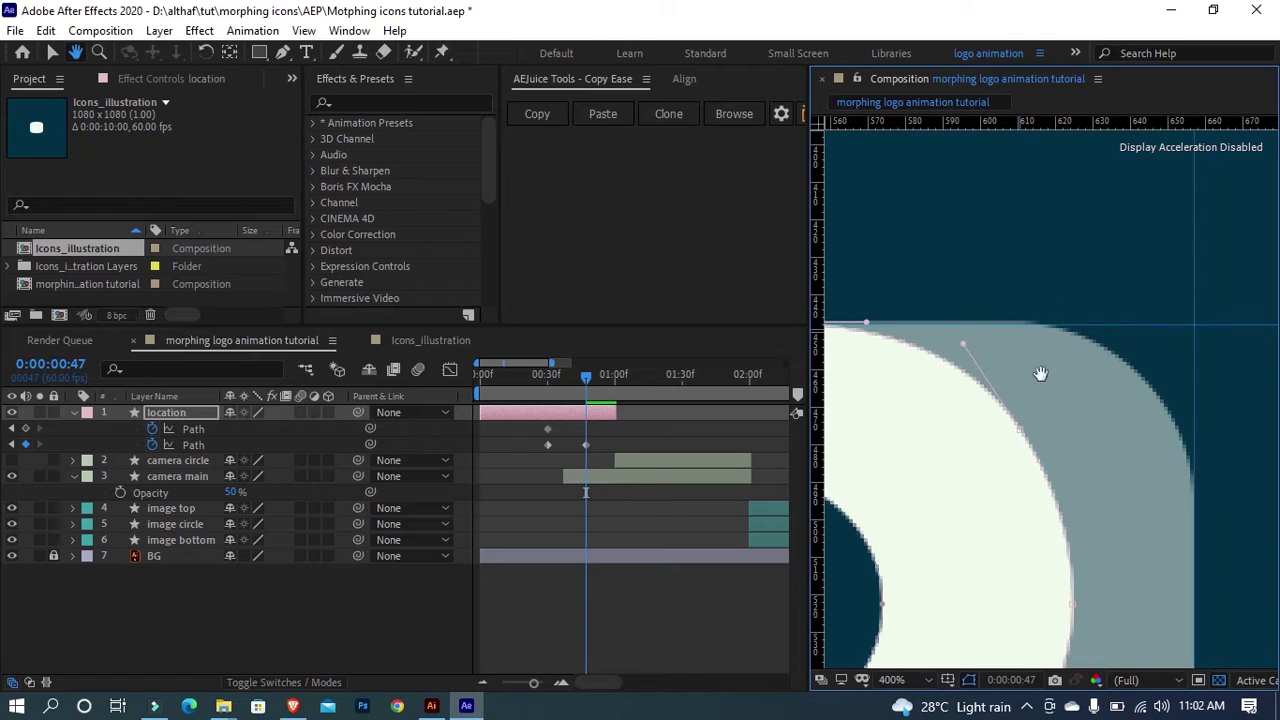
{"action": "scroll", "coordinate": [1117, 376], "scroll_direction": "left", "scroll_amount": 2}
{"action": "scroll", "coordinate": [1059, 353], "scroll_direction": "down", "scroll_amount": 2}
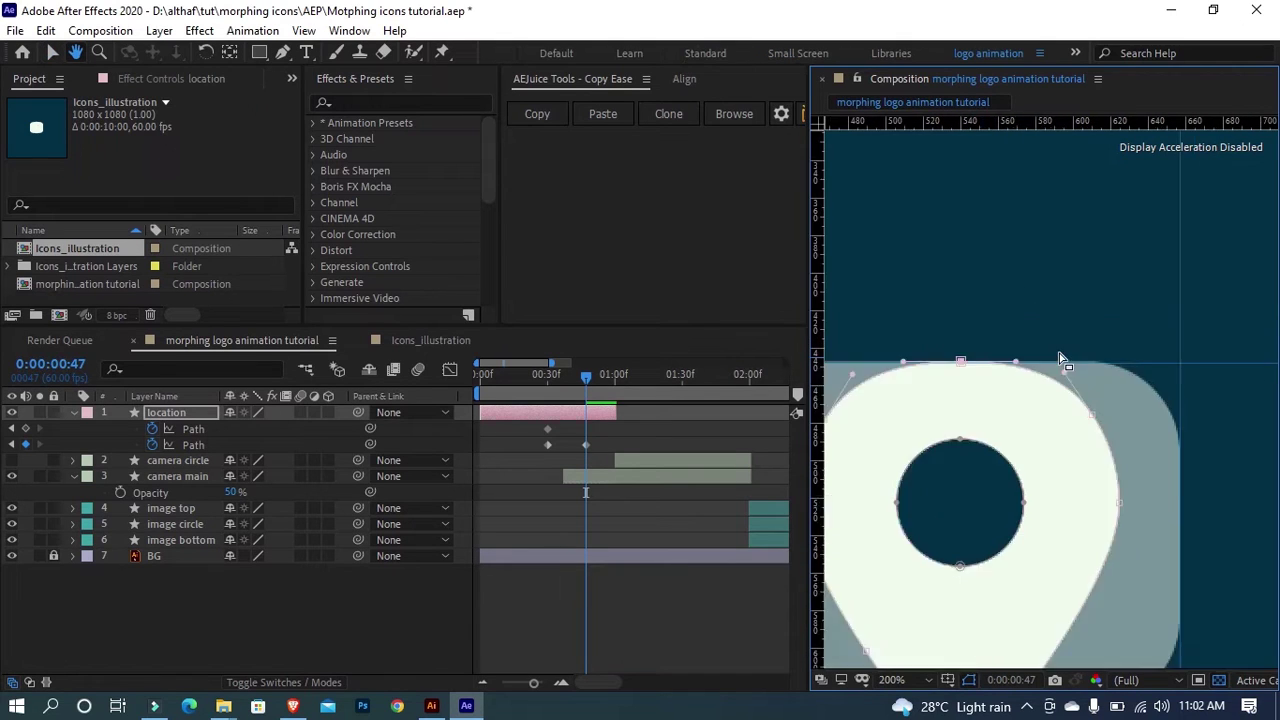
{"action": "scroll", "coordinate": [1083, 382], "scroll_direction": "up", "scroll_amount": 1}
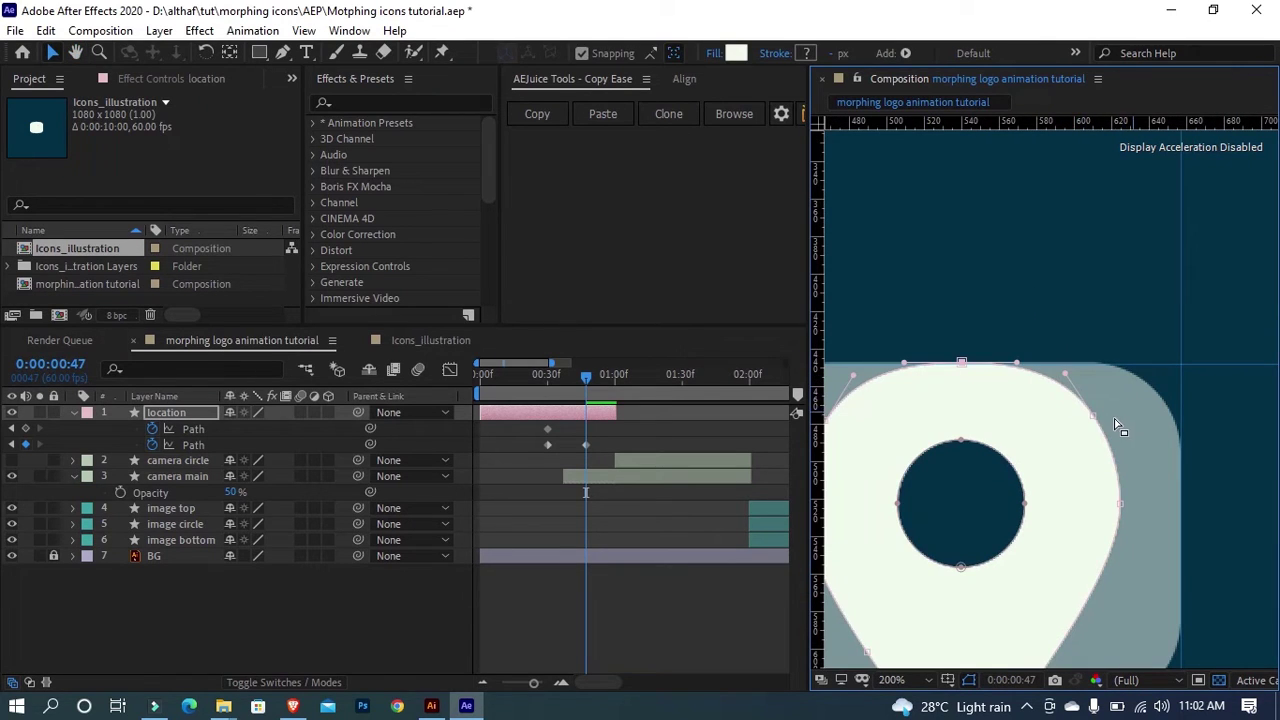
{"action": "scroll", "coordinate": [1120, 420], "scroll_direction": "up", "scroll_amount": 1}
{"action": "mouse_move", "coordinate": [1130, 418]}
{"action": "left_mouse_down"}
{"action": "mouse_move", "coordinate": [1125, 336]}
{"action": "mouse_move", "coordinate": [1132, 397]}
{"action": "left_mouse_up"}
{"action": "scroll", "coordinate": [1134, 405], "scroll_direction": "up", "scroll_amount": 2}
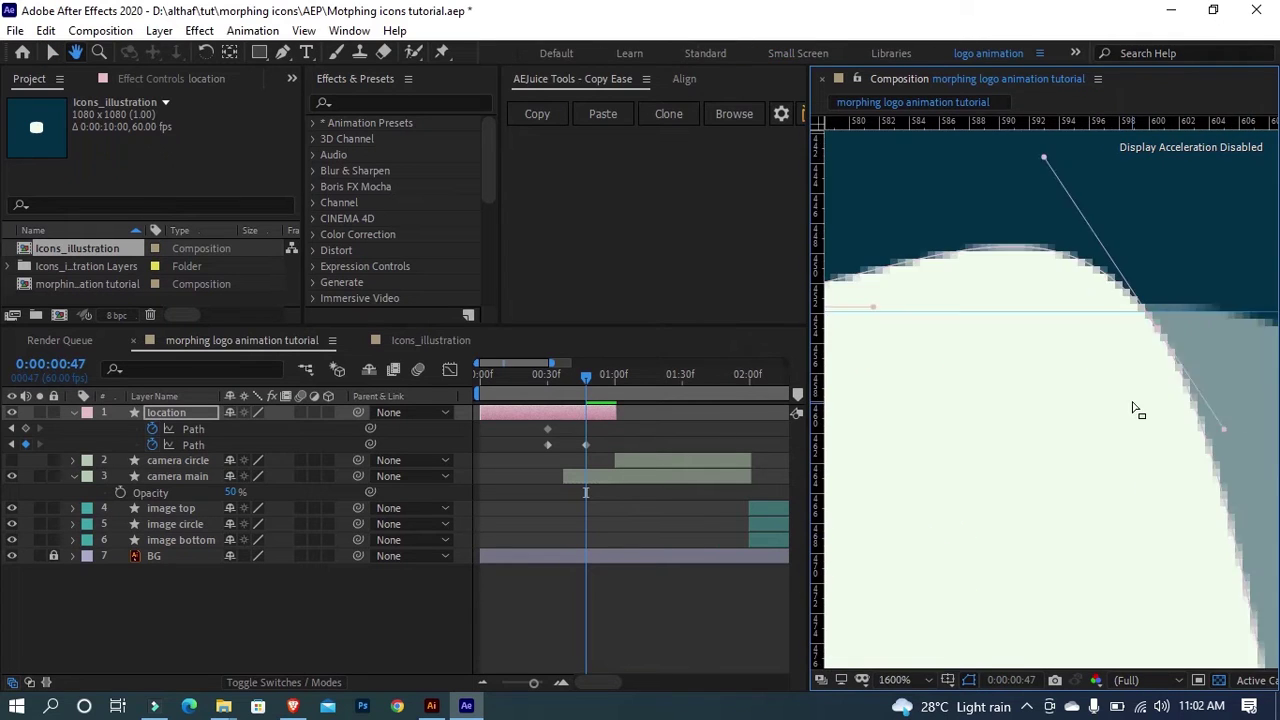
{"action": "left_click_drag", "start_coordinate": [1197, 319], "coordinate": [1067, 362]}
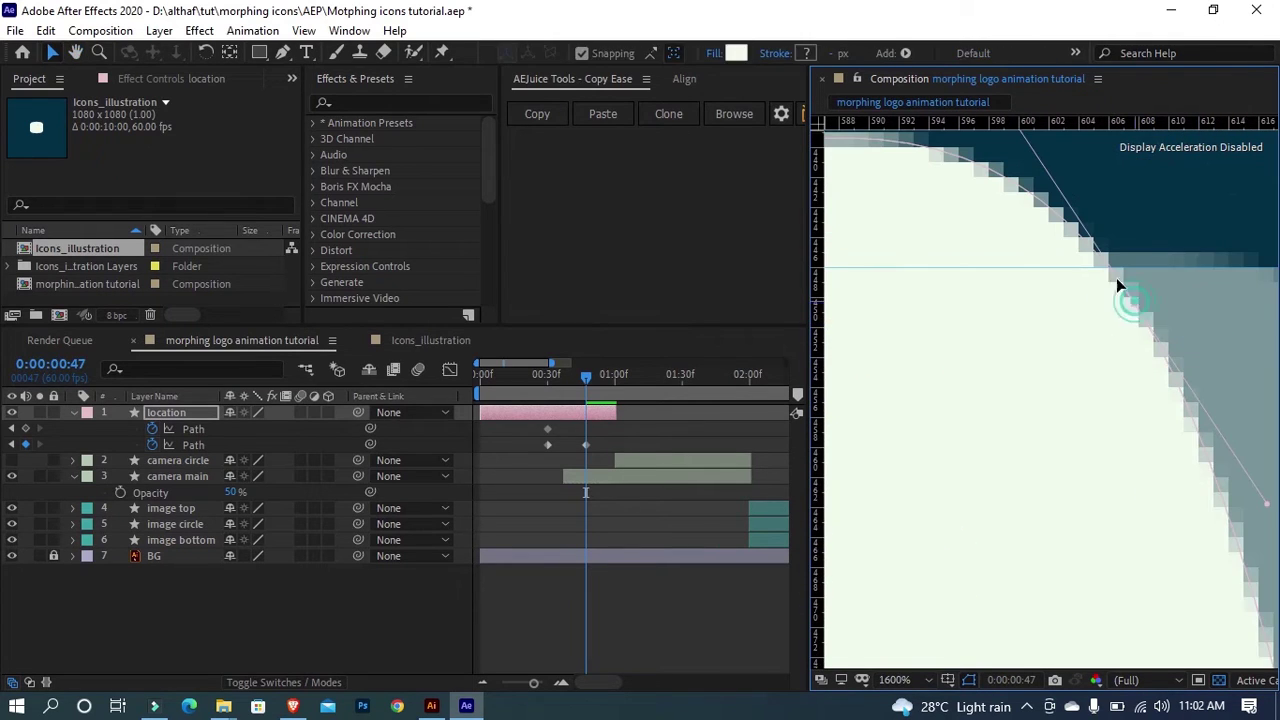
Step: Move the pin outline's right vertex onto the right guide near the lower end of the camera's upper-right corner curve
{"action": "scroll", "coordinate": [1116, 278], "scroll_direction": "down", "scroll_amount": 2}
{"action": "left_click_drag", "start_coordinate": [1138, 660], "coordinate": [1092, 427]}
{"action": "scroll", "coordinate": [1120, 425], "scroll_direction": "up", "scroll_amount": 1}
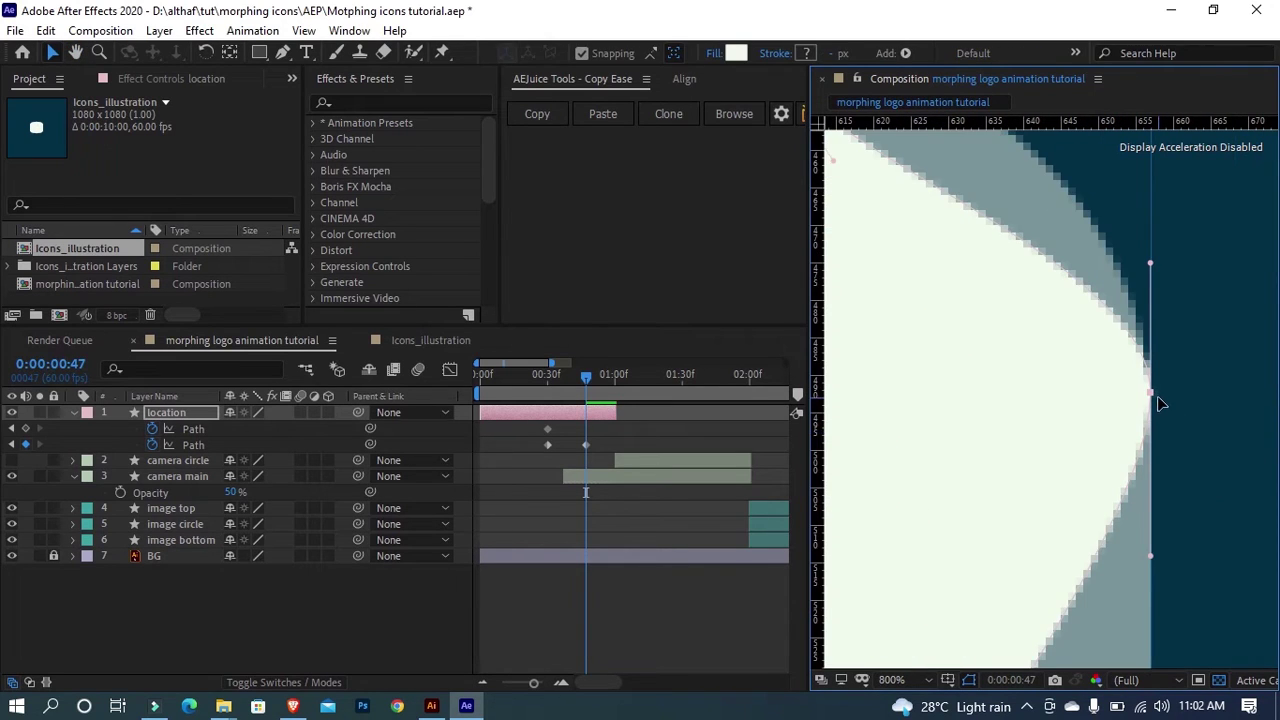
{"action": "scroll", "coordinate": [1160, 403], "scroll_direction": "down", "scroll_amount": 2}
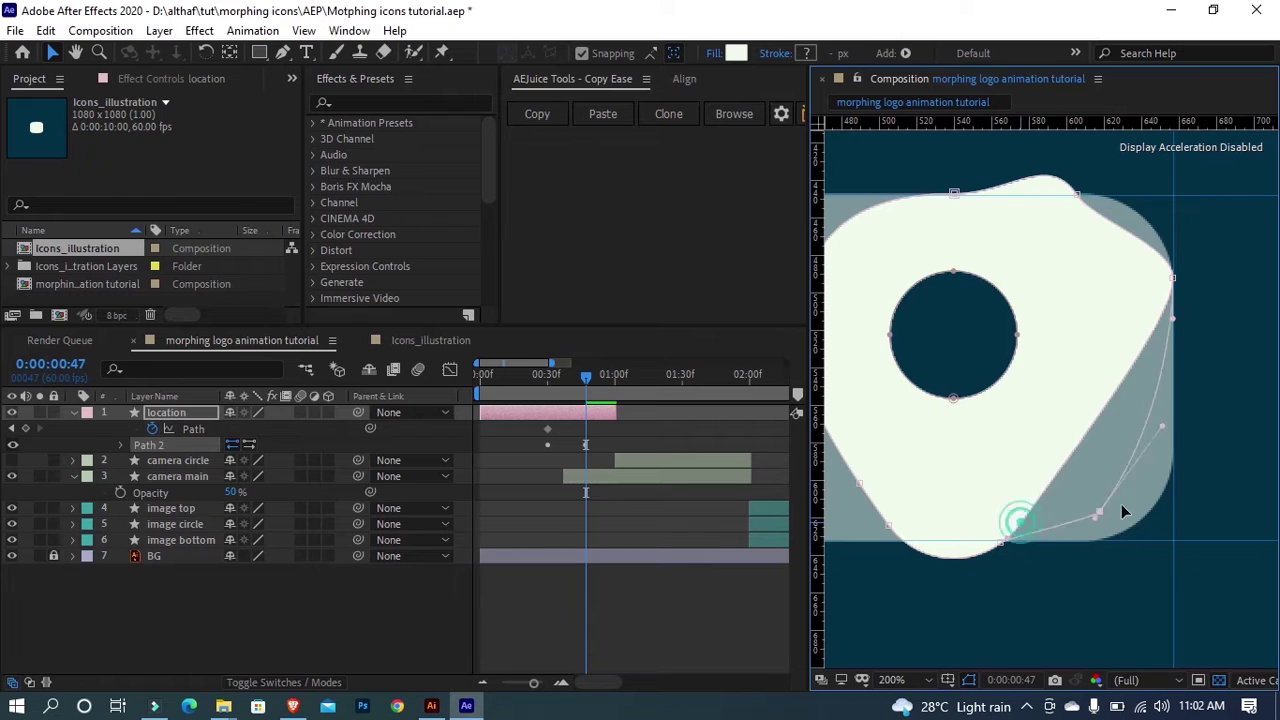
Step: Move the pin's lower-right vertices onto the right and bottom guides at the ends of the camera's lower-right corner curve
{"action": "left_click_drag", "start_coordinate": [1121, 504], "coordinate": [1174, 464]}
{"action": "left_click_drag", "start_coordinate": [1001, 543], "coordinate": [1100, 541]}
{"action": "left_click_drag", "start_coordinate": [1152, 565], "coordinate": [1149, 504]}
{"action": "scroll", "coordinate": [1147, 500], "scroll_direction": "up", "scroll_amount": 1}
{"action": "left_click_drag", "start_coordinate": [1078, 543], "coordinate": [1074, 539]}
{"action": "left_click_drag", "start_coordinate": [1203, 467], "coordinate": [1191, 480]}
Step: Position the pin's lower-left vertices on the left and bottom guides at the ends of the camera's lower-left corner curve
{"action": "left_click_drag", "start_coordinate": [880, 520], "coordinate": [1023, 509]}
{"action": "left_click", "coordinate": [1158, 484]}
{"action": "left_click_drag", "start_coordinate": [1097, 400], "coordinate": [846, 316]}
{"action": "left_click_drag", "start_coordinate": [846, 316], "coordinate": [957, 360]}
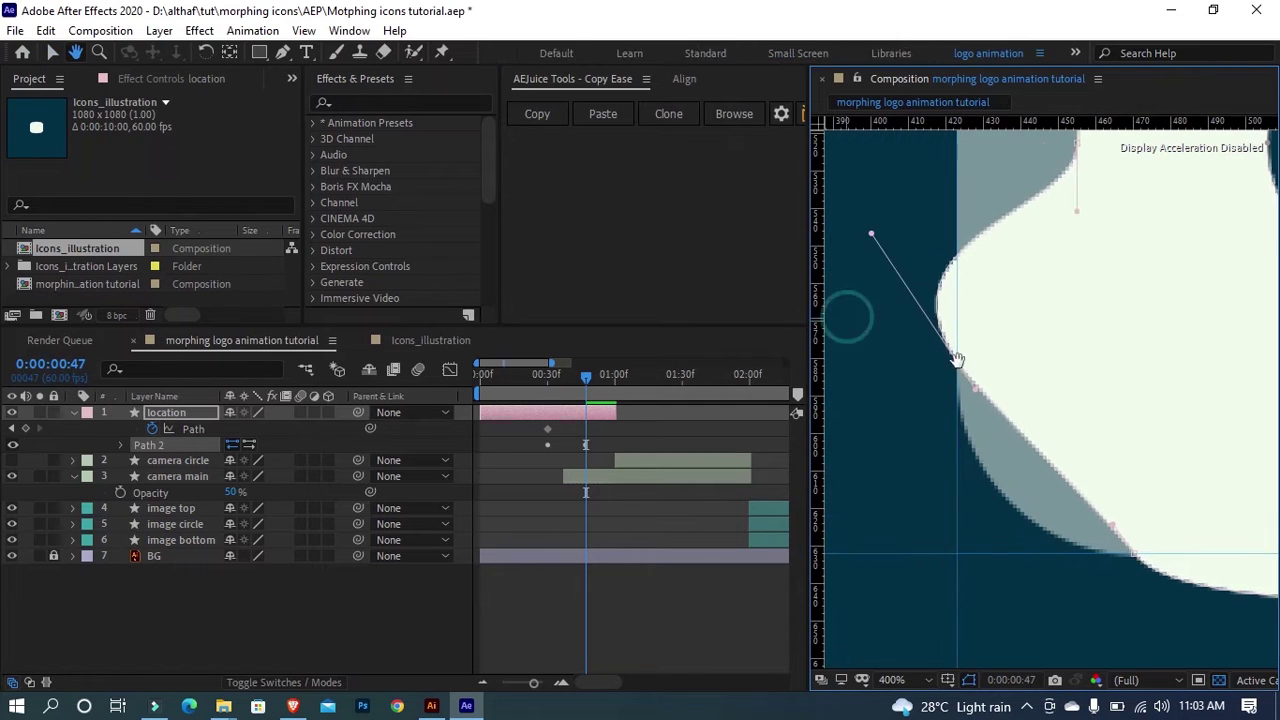
{"action": "scroll", "coordinate": [957, 360], "scroll_direction": "up", "scroll_amount": 2}
{"action": "left_click_drag", "start_coordinate": [1052, 452], "coordinate": [1046, 309]}
{"action": "left_click_drag", "start_coordinate": [956, 221], "coordinate": [949, 217]}
{"action": "left_click_drag", "start_coordinate": [1171, 451], "coordinate": [850, 180]}
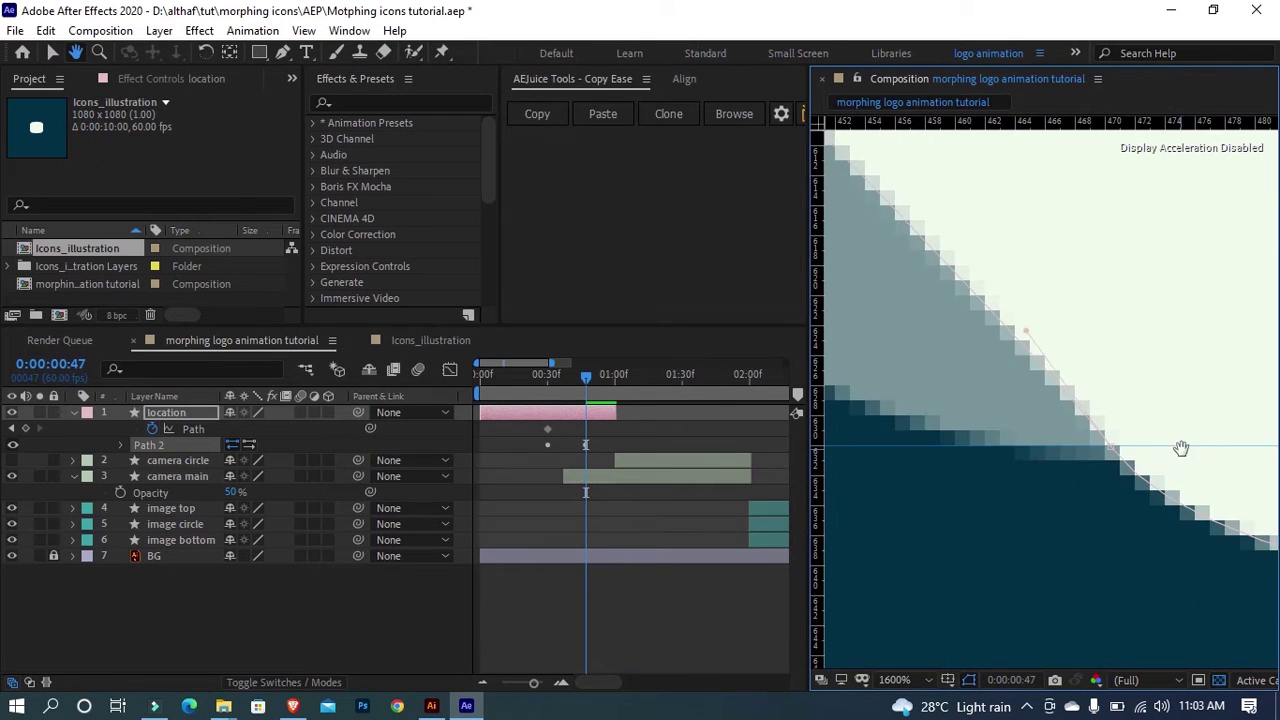
{"action": "scroll", "coordinate": [1181, 448], "scroll_direction": "down", "scroll_amount": 2}
Step: Fine-tune the two lower-right corner vertices so they sit exactly on the bottom and right guides
{"action": "left_click_drag", "start_coordinate": [1230, 450], "coordinate": [860, 466]}
{"action": "scroll", "coordinate": [1169, 466], "scroll_direction": "up", "scroll_amount": 1}
{"action": "left_click_drag", "start_coordinate": [1133, 469], "coordinate": [1128, 464]}
{"action": "left_click_drag", "start_coordinate": [1190, 290], "coordinate": [920, 484]}
{"action": "left_click_drag", "start_coordinate": [1153, 355], "coordinate": [1149, 351]}
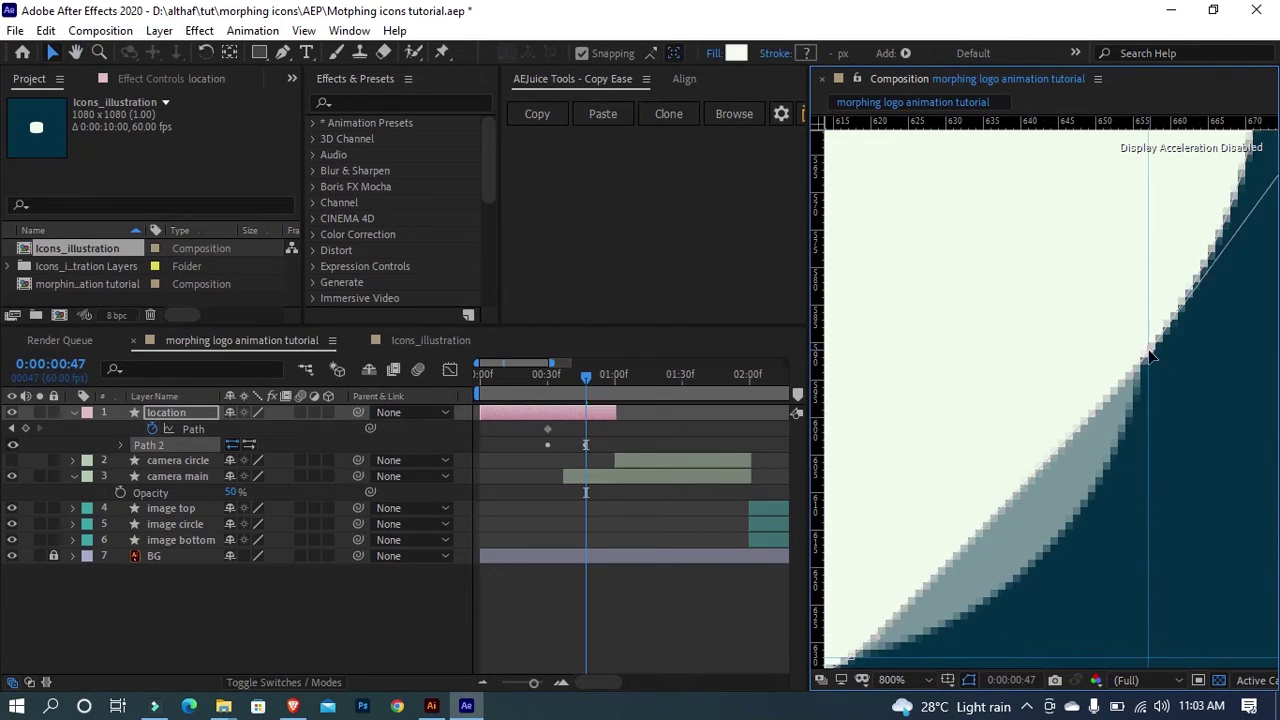
{"action": "scroll", "coordinate": [1149, 356], "scroll_direction": "down", "scroll_amount": 2}
{"action": "scroll", "coordinate": [1150, 350], "scroll_direction": "up", "scroll_amount": 2}
{"action": "left_click_drag", "start_coordinate": [1181, 223], "coordinate": [1146, 610]}
{"action": "left_click_drag", "start_coordinate": [1155, 145], "coordinate": [1154, 329]}
{"action": "scroll", "coordinate": [1152, 332], "scroll_direction": "down", "scroll_amount": 3}
{"action": "left_click_drag", "start_coordinate": [1020, 393], "coordinate": [1105, 371]}
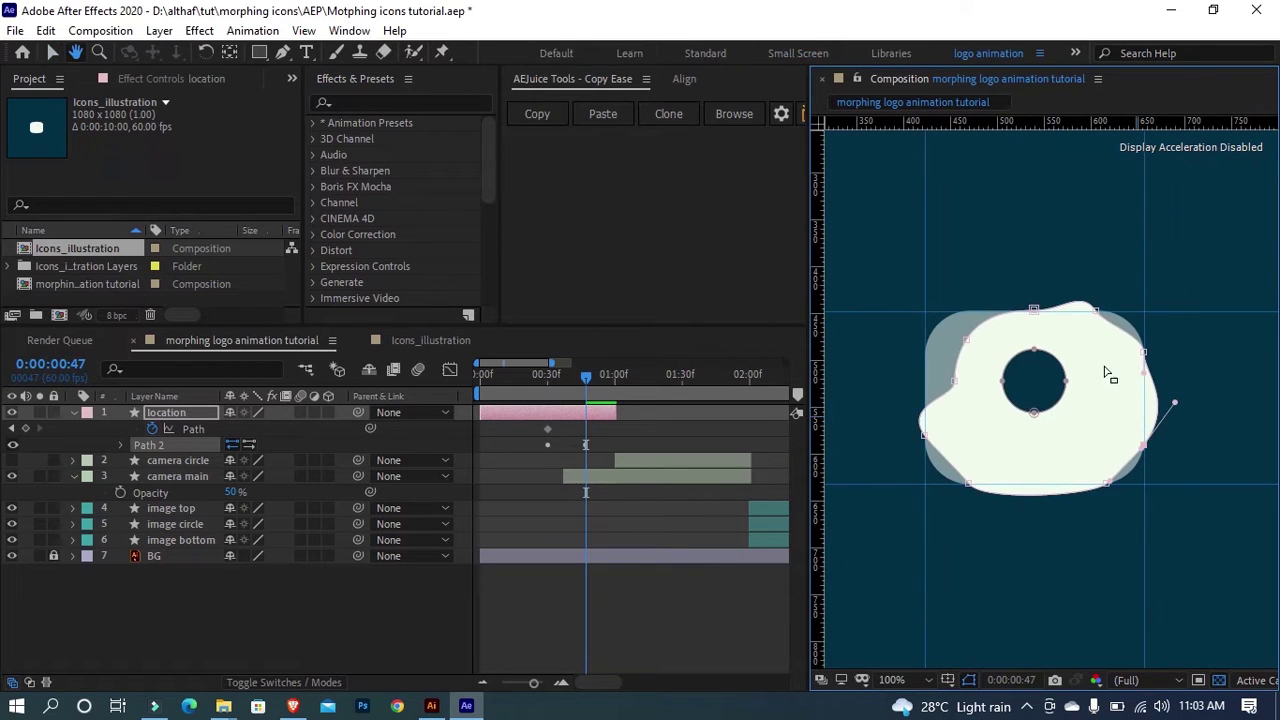
Step: Align the upper-right vertex's curve handle with the top guide, and move the outline's left vertex onto the left guide
{"action": "left_click", "coordinate": [1034, 309]}
{"action": "left_click_drag", "start_coordinate": [1080, 290], "coordinate": [1079, 311]}
{"action": "left_click_drag", "start_coordinate": [951, 366], "coordinate": [1039, 335]}
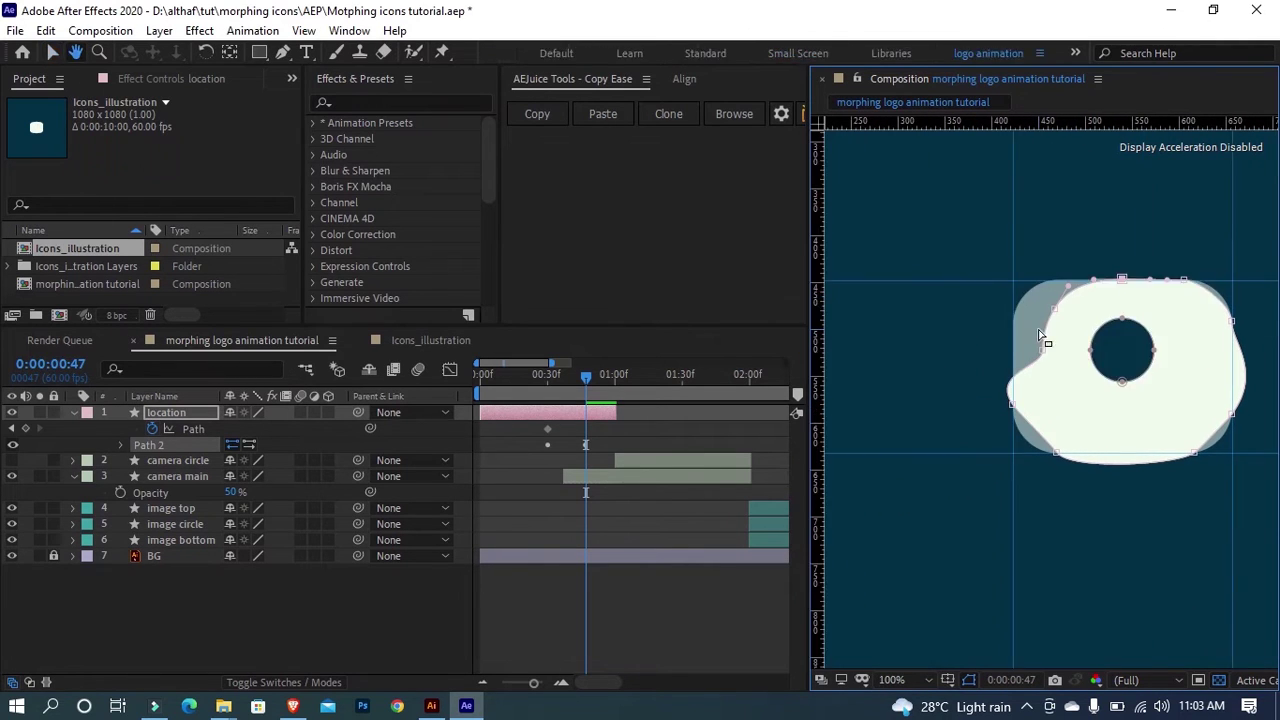
{"action": "scroll", "coordinate": [1040, 336], "scroll_direction": "up", "scroll_amount": 5}
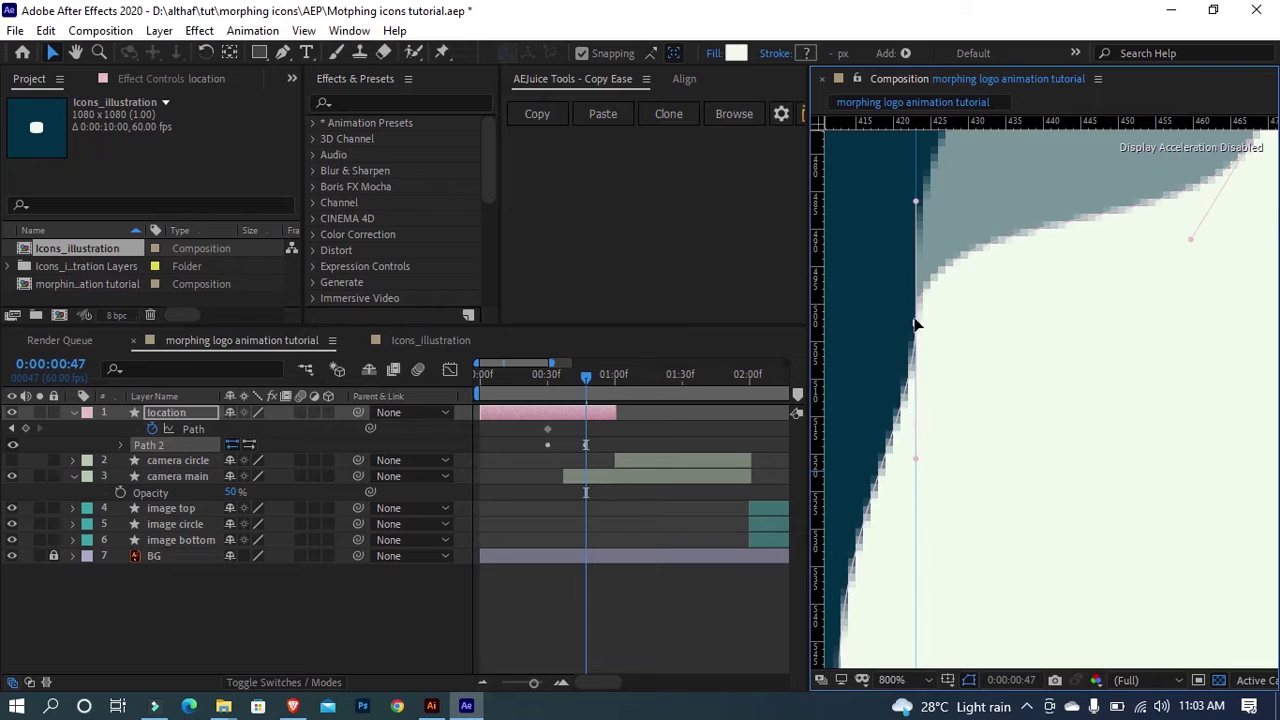
Step: Move the location outline's upper-left vertex onto the top guide at the end of the camera's upper-left corner curve
{"action": "left_click_drag", "start_coordinate": [1153, 168], "coordinate": [995, 414]}
{"action": "left_click_drag", "start_coordinate": [1268, 285], "coordinate": [1125, 361]}
{"action": "left_click_drag", "start_coordinate": [943, 469], "coordinate": [1011, 482]}
{"action": "left_click_drag", "start_coordinate": [1011, 483], "coordinate": [1004, 260]}
{"action": "scroll", "coordinate": [1002, 258], "scroll_direction": "down", "scroll_amount": 2}
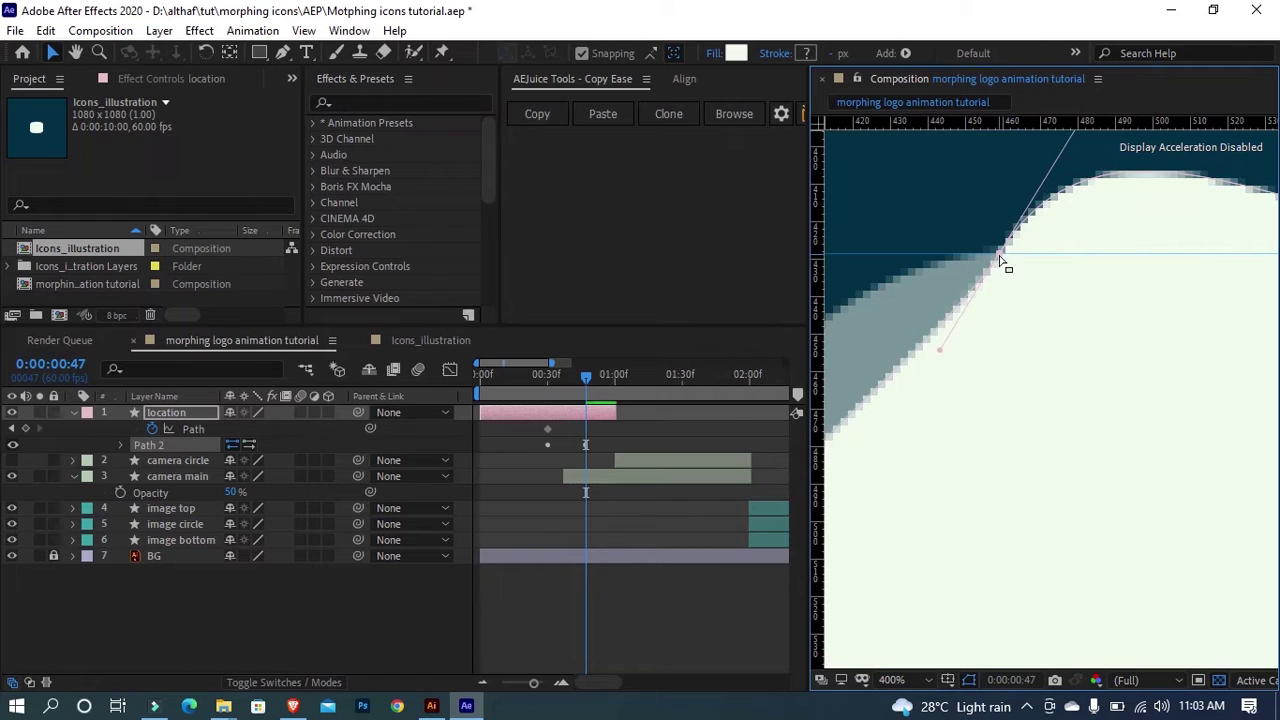
{"action": "scroll", "coordinate": [1000, 258], "scroll_direction": "down", "scroll_amount": 1}
{"action": "scroll", "coordinate": [1057, 329], "scroll_direction": "down", "scroll_amount": 1}
{"action": "scroll", "coordinate": [1090, 360], "scroll_direction": "down", "scroll_amount": 1}
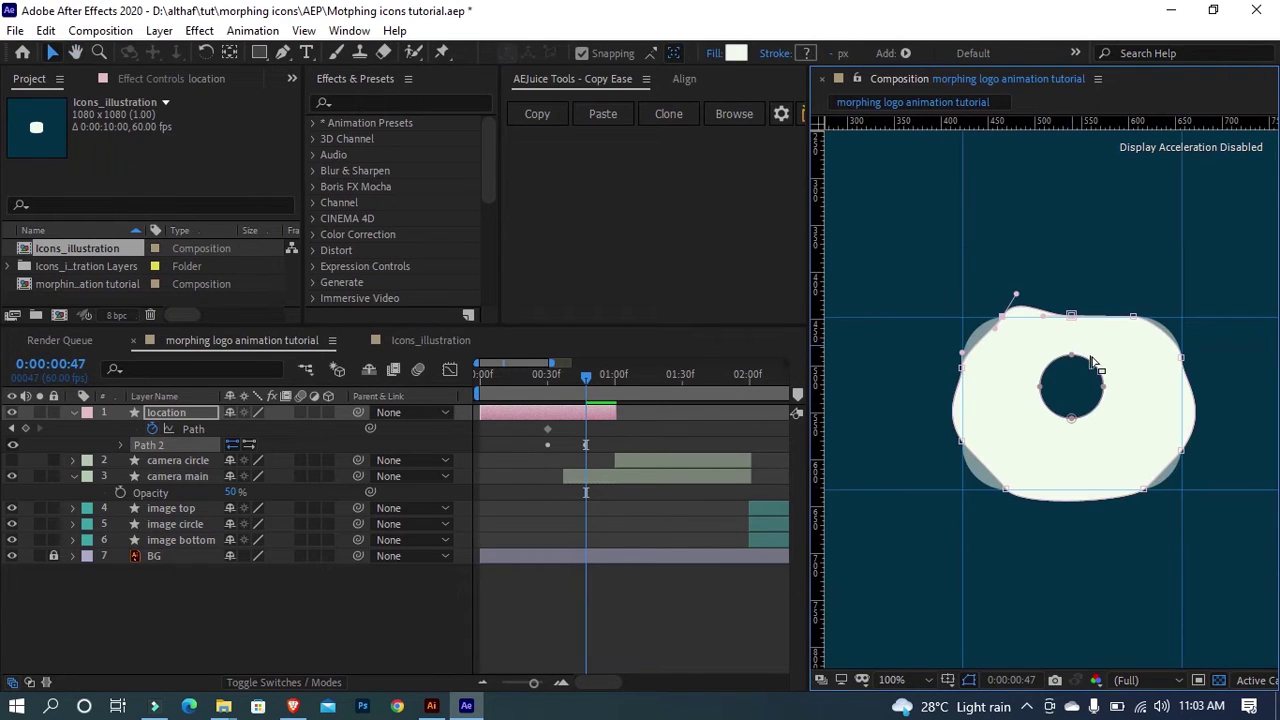
Step: Align the upper-left vertex's curve handle with the top guide to flatten the bulge along the outline's top edge
{"action": "scroll", "coordinate": [1098, 400], "scroll_direction": "up", "scroll_amount": 2}
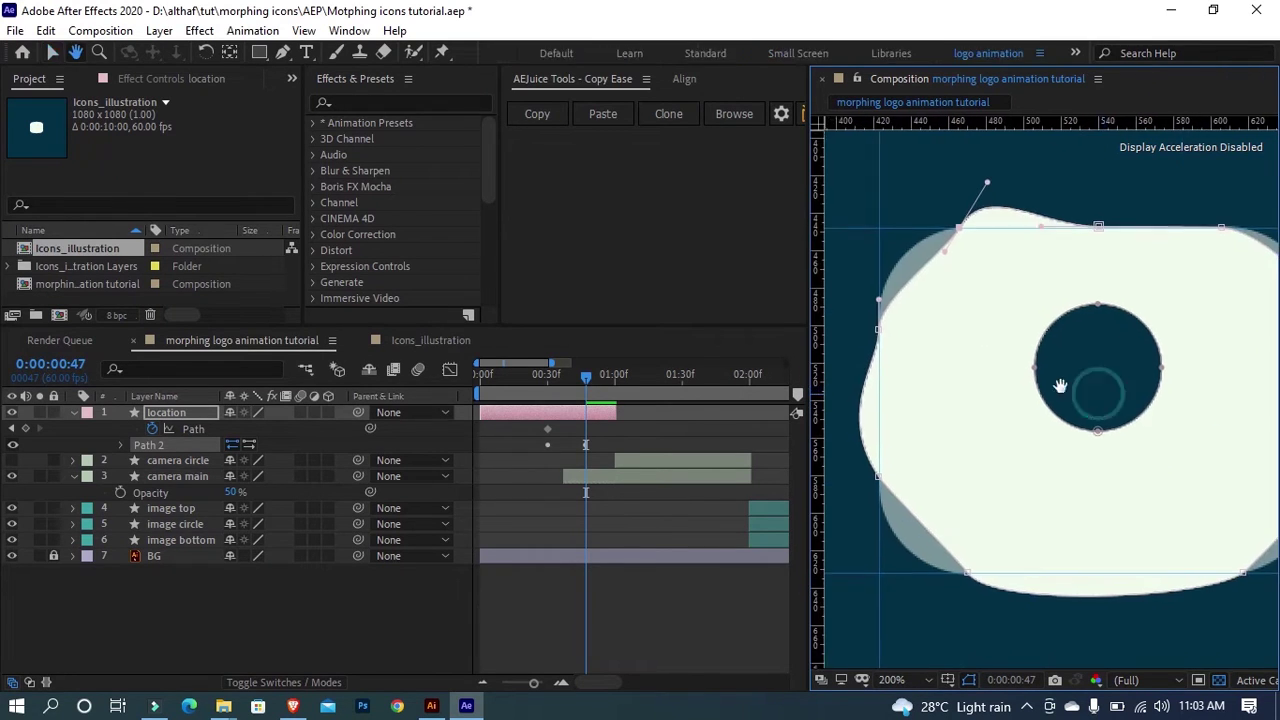
{"action": "left_click_drag", "start_coordinate": [1100, 392], "coordinate": [1052, 387]}
{"action": "key", "text": "v"}
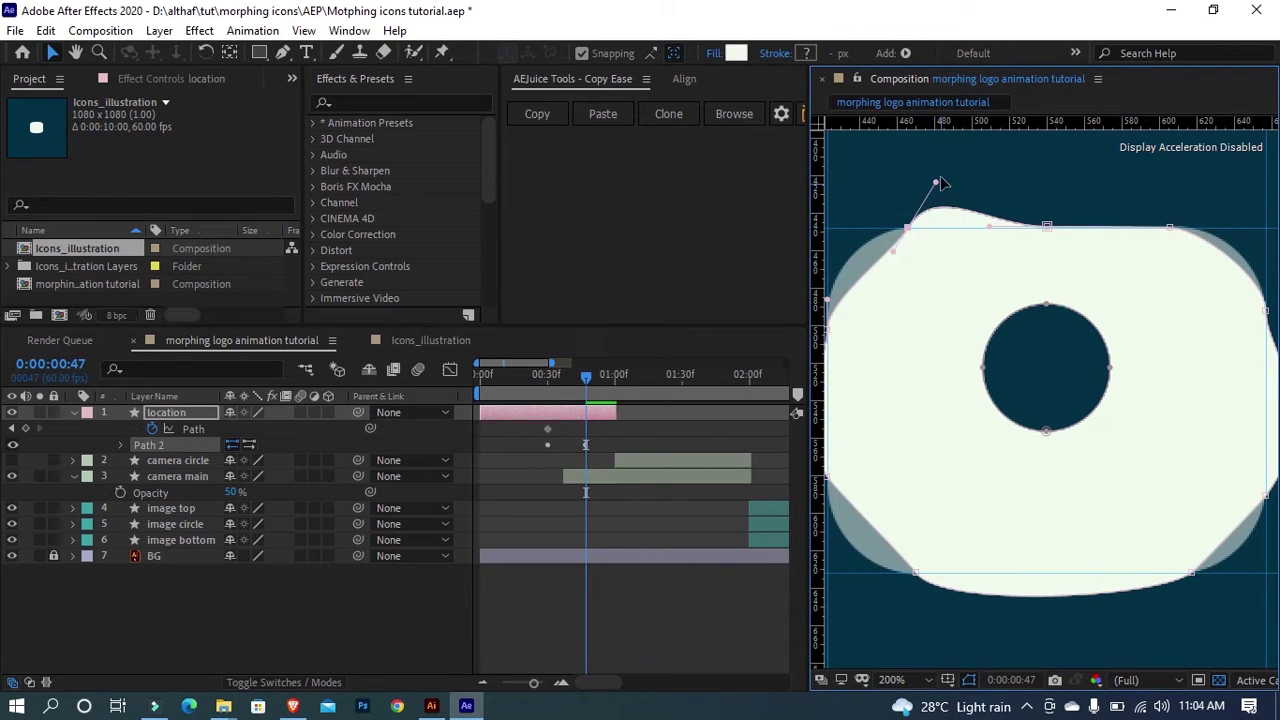
{"action": "left_click_drag", "start_coordinate": [936, 186], "coordinate": [949, 230]}
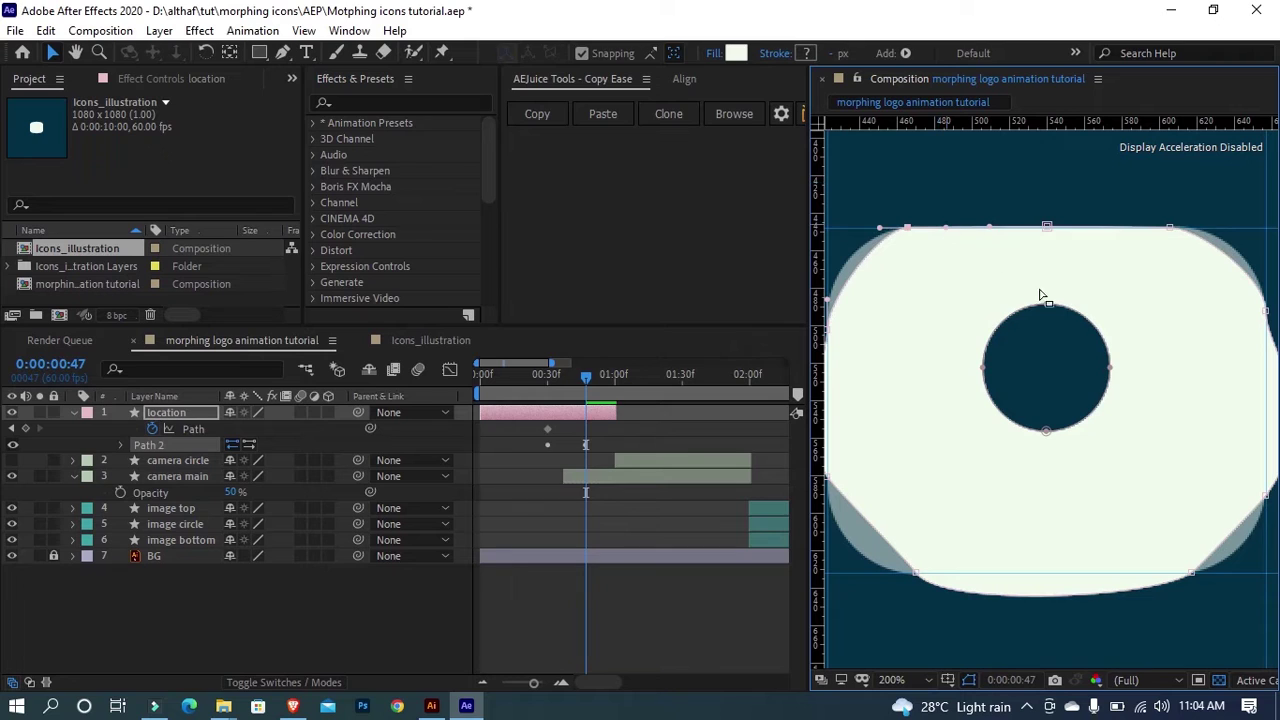
Step: Align the right edge's curve handle with the right guide to straighten that side of the outline
{"action": "left_click_drag", "start_coordinate": [1097, 388], "coordinate": [904, 320]}
{"action": "key", "text": "v"}
{"action": "left_click_drag", "start_coordinate": [1063, 429], "coordinate": [1068, 358]}
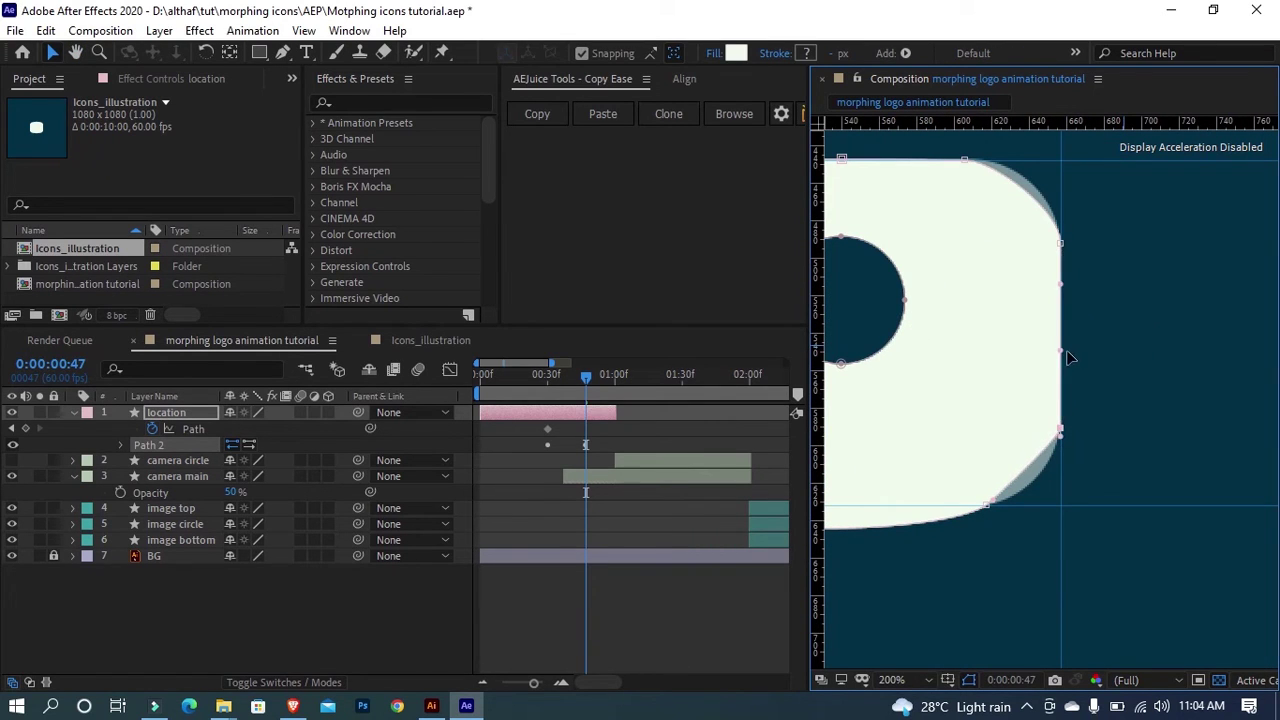
Step: Straighten the outline's bottom edge by aligning the curve handles at both of its ends with the bottom guide
{"action": "left_click_drag", "start_coordinate": [1037, 441], "coordinate": [1157, 419]}
{"action": "left_click", "coordinate": [1105, 483]}
{"action": "left_click_drag", "start_coordinate": [1075, 508], "coordinate": [1067, 504]}
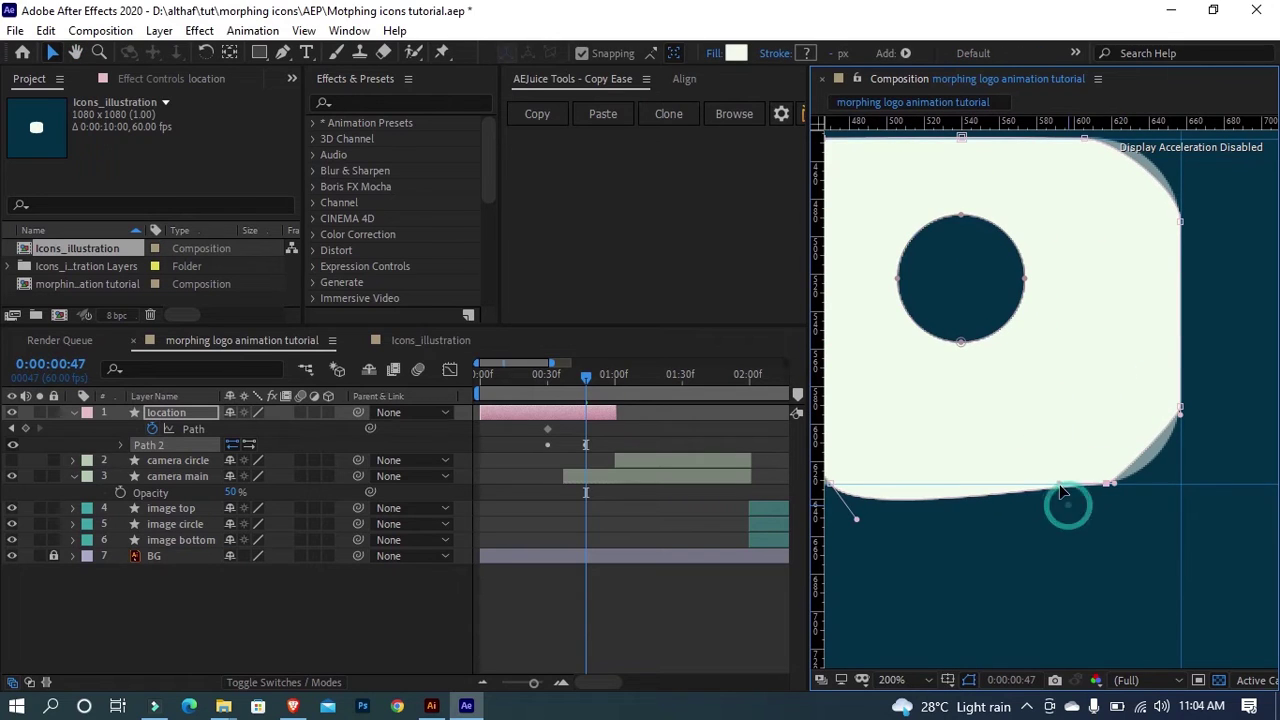
{"action": "left_click_drag", "start_coordinate": [887, 471], "coordinate": [1030, 486]}
{"action": "left_click_drag", "start_coordinate": [997, 536], "coordinate": [1005, 498]}
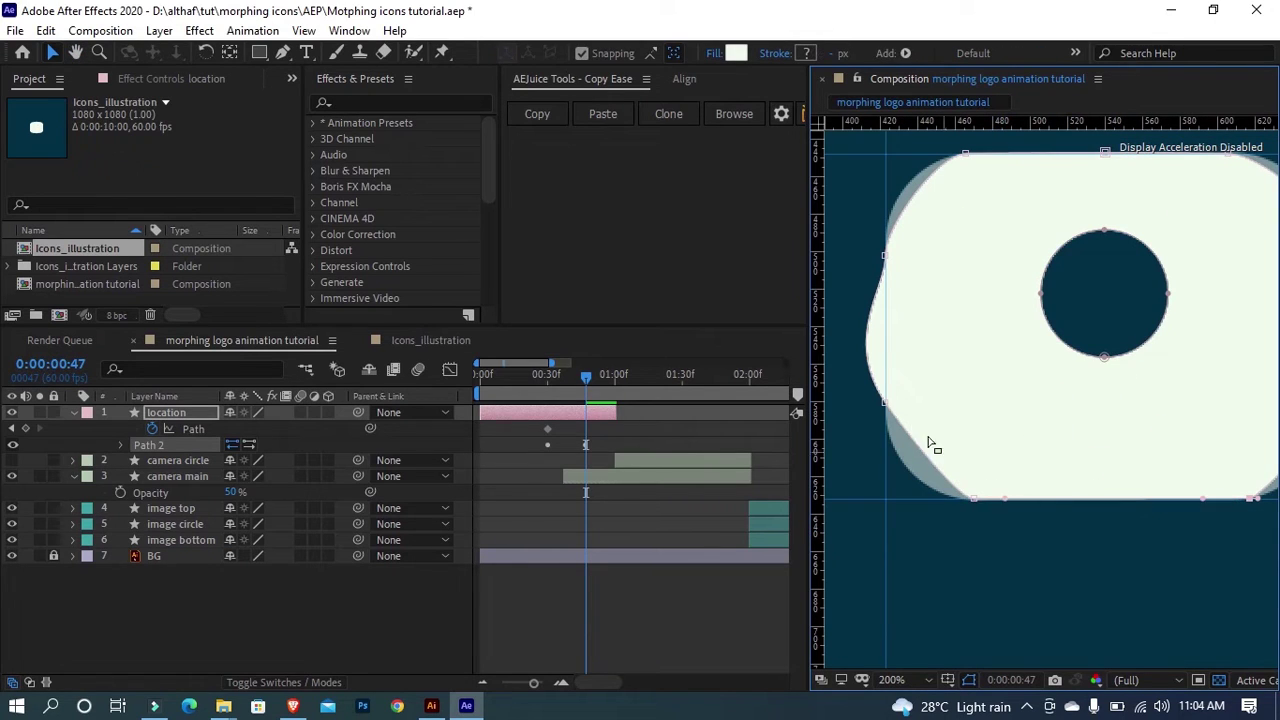
Step: Straighten the left edge along its guide and adjust the upper-left curve handles to match the camera's rounded corner
{"action": "left_click_drag", "start_coordinate": [842, 338], "coordinate": [885, 348]}
{"action": "left_click_drag", "start_coordinate": [964, 315], "coordinate": [970, 382]}
{"action": "left_click", "coordinate": [968, 221]}
{"action": "left_click_drag", "start_coordinate": [968, 221], "coordinate": [922, 224]}
{"action": "left_click_drag", "start_coordinate": [918, 304], "coordinate": [1052, 477]}
{"action": "scroll", "coordinate": [957, 320], "scroll_direction": "up", "scroll_amount": 1}
{"action": "key", "text": "v"}
{"action": "left_click_drag", "start_coordinate": [912, 377], "coordinate": [912, 309]}
{"action": "left_click_drag", "start_coordinate": [988, 237], "coordinate": [1015, 235]}
{"action": "left_click", "coordinate": [912, 432]}
{"action": "mouse_move", "coordinate": [912, 429]}
{"action": "left_mouse_down"}
{"action": "mouse_move", "coordinate": [917, 446]}
{"action": "mouse_move", "coordinate": [914, 427]}
{"action": "left_mouse_up"}
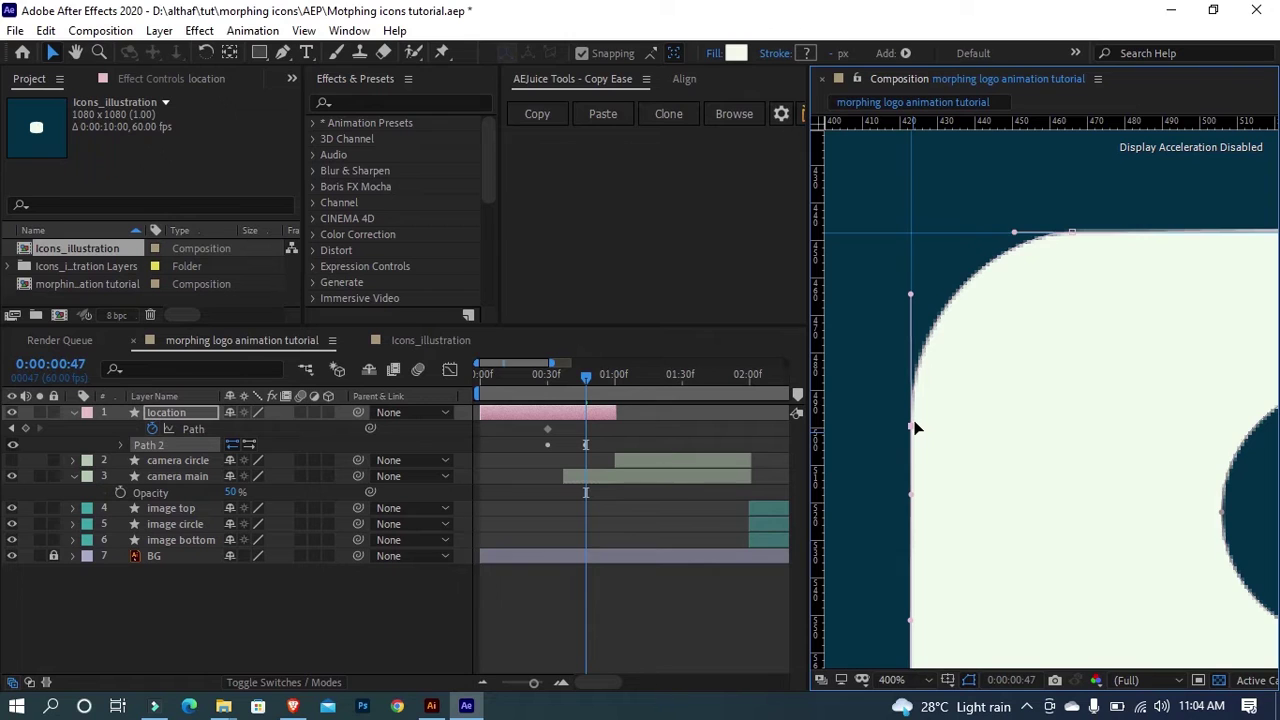
Step: Adjust the curve handles at the upper-right and lower-right corners to match the camera's rounded corners
{"action": "scroll", "coordinate": [1062, 366], "scroll_direction": "down", "scroll_amount": 1}
{"action": "key", "text": "space"}
{"action": "left_click_drag", "start_coordinate": [1163, 383], "coordinate": [1057, 423]}
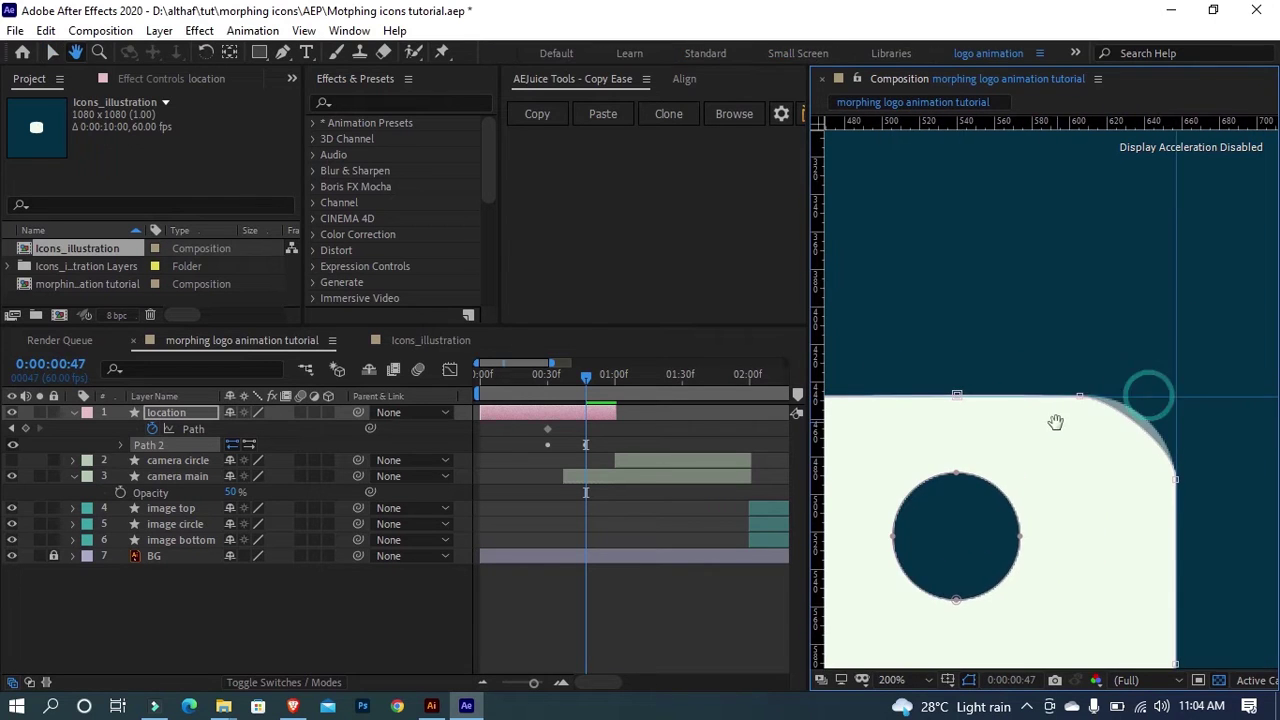
{"action": "left_click", "coordinate": [1080, 397]}
{"action": "scroll", "coordinate": [1166, 438], "scroll_direction": "up", "scroll_amount": 1}
{"action": "key", "text": "space"}
{"action": "left_click_drag", "start_coordinate": [1172, 424], "coordinate": [1062, 363]}
{"action": "left_click_drag", "start_coordinate": [1164, 632], "coordinate": [1182, 133]}
{"action": "left_click", "coordinate": [986, 551]}
{"action": "left_click_drag", "start_coordinate": [1001, 551], "coordinate": [1074, 551]}
Step: Extend the lower-left corner's curve handles along the left and bottom guides to match the camera's rounded corner
{"action": "scroll", "coordinate": [971, 493], "scroll_direction": "down", "scroll_amount": 1}
{"action": "left_click_drag", "start_coordinate": [971, 493], "coordinate": [1109, 500]}
{"action": "left_click_drag", "start_coordinate": [1034, 500], "coordinate": [1134, 474]}
{"action": "scroll", "coordinate": [1030, 514], "scroll_direction": "up", "scroll_amount": 1}
{"action": "left_click_drag", "start_coordinate": [922, 375], "coordinate": [922, 523]}
{"action": "left_click_drag", "start_coordinate": [1101, 565], "coordinate": [1091, 565]}
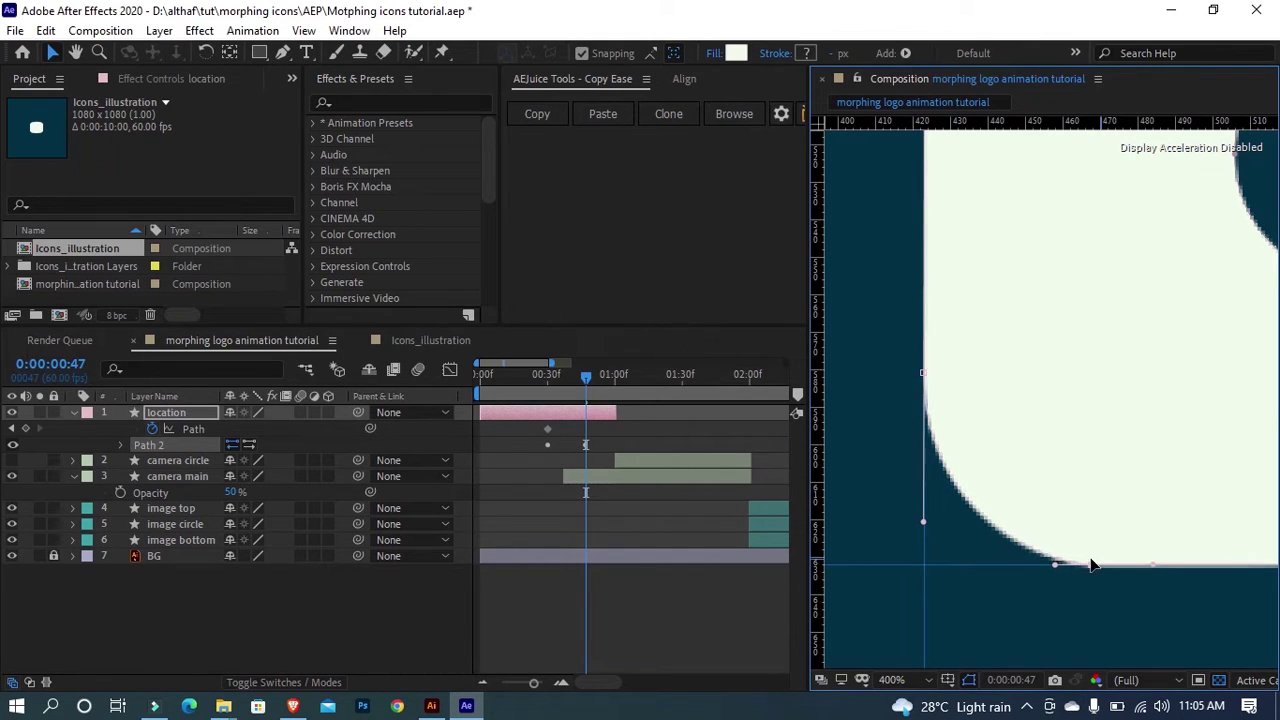
{"action": "key", "text": "slash"}
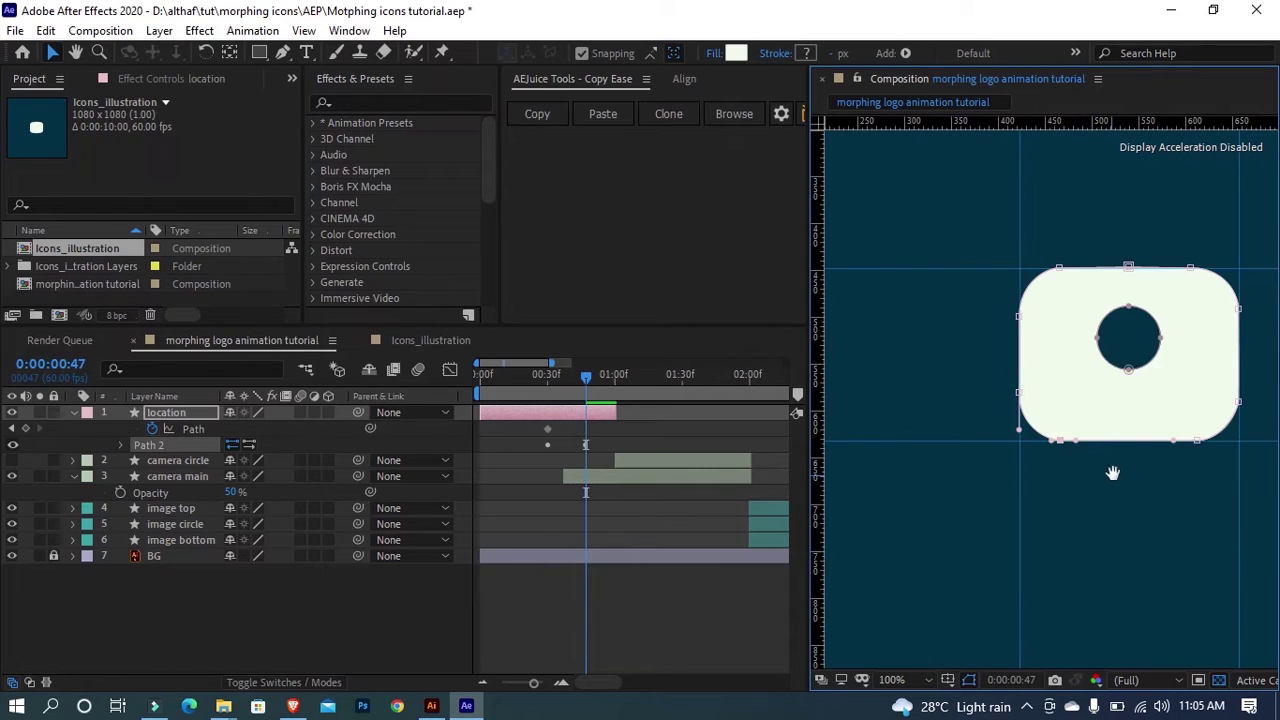
{"action": "left_click_drag", "start_coordinate": [1113, 473], "coordinate": [948, 517]}
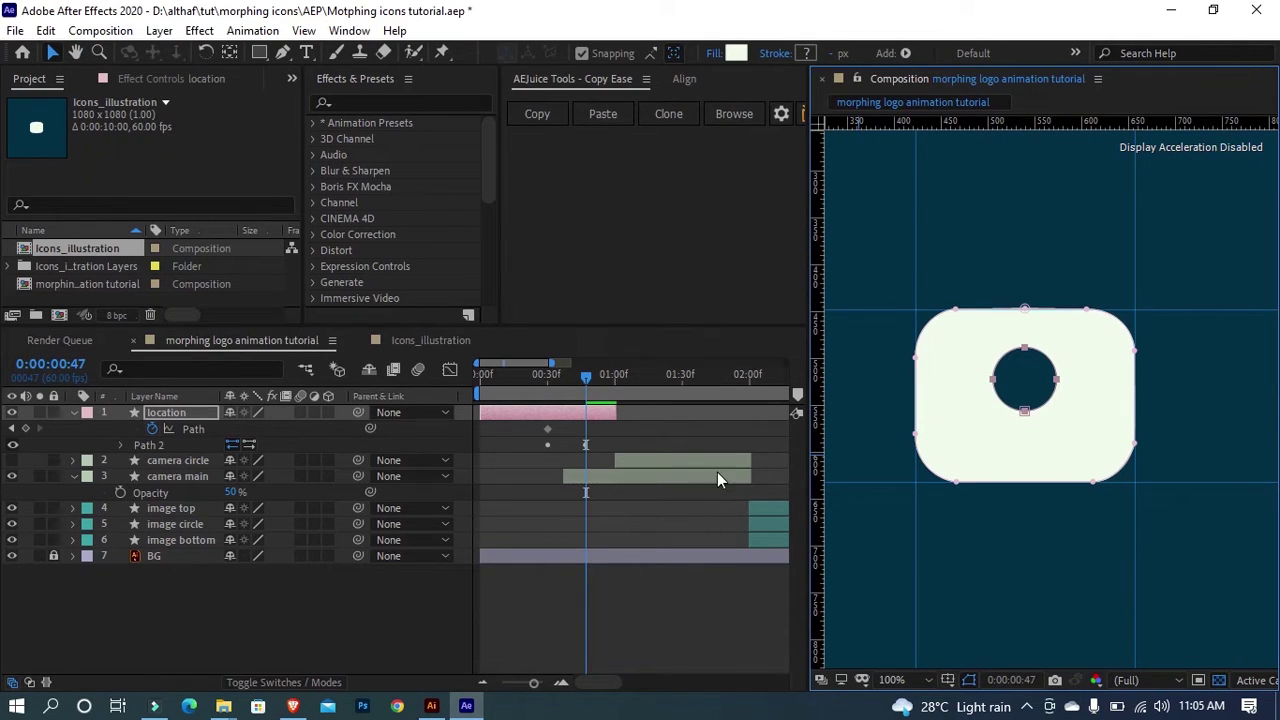
Step: Extend the camera circle layer's start to match the camera main layer's start, and make the camera circle visible
{"action": "left_click", "coordinate": [633, 464]}
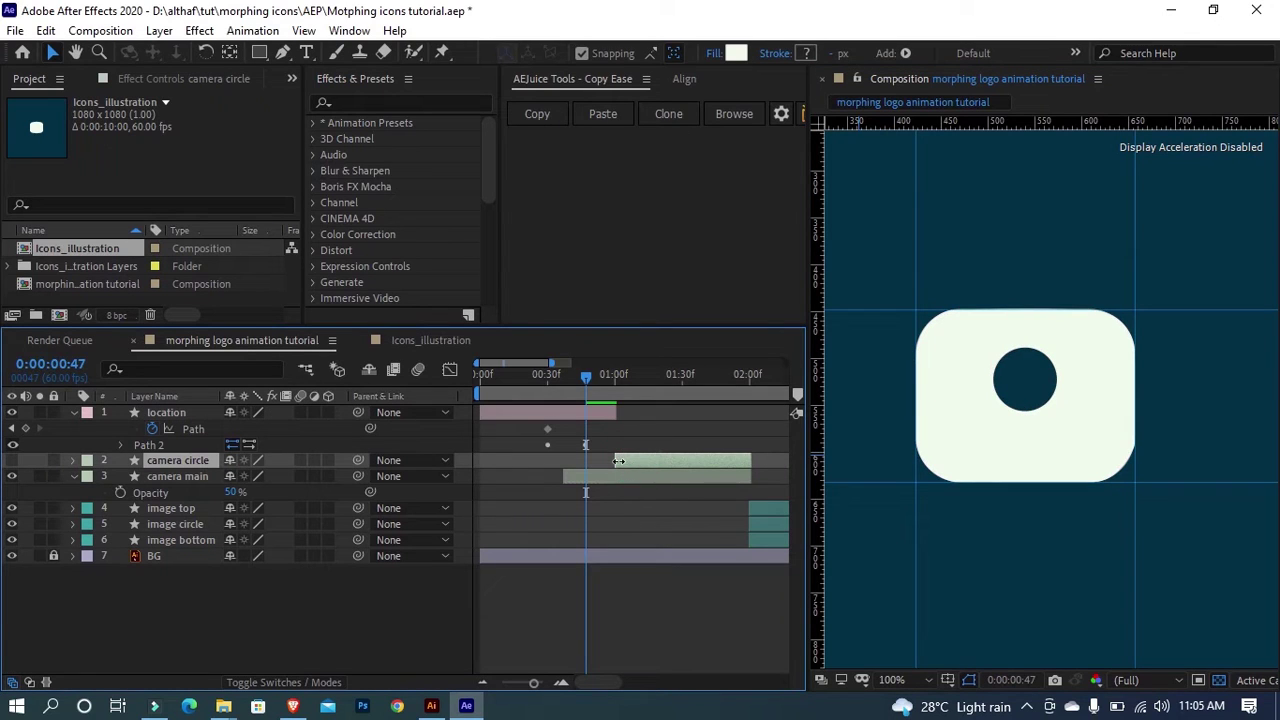
{"action": "left_click_drag", "start_coordinate": [619, 460], "coordinate": [605, 464]}
{"action": "left_click", "coordinate": [12, 461]}
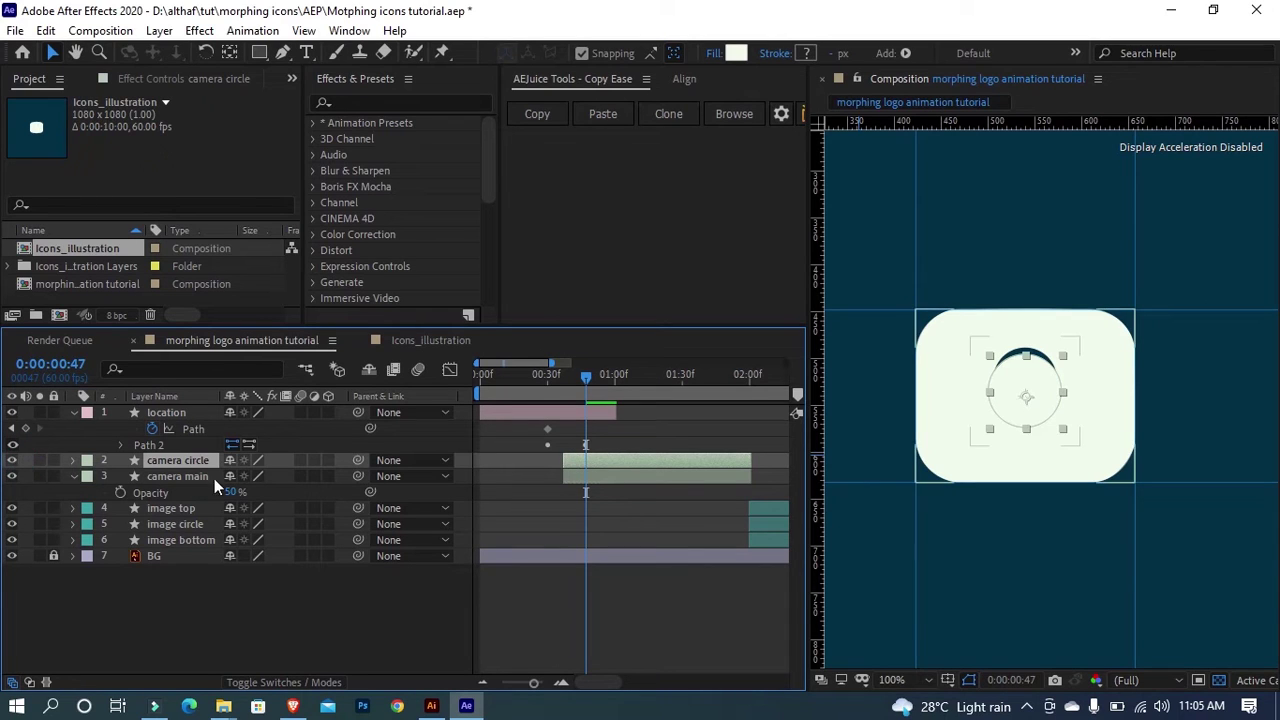
Step: Set the camera circle layer's opacity to 50%
{"action": "key", "text": "t"}
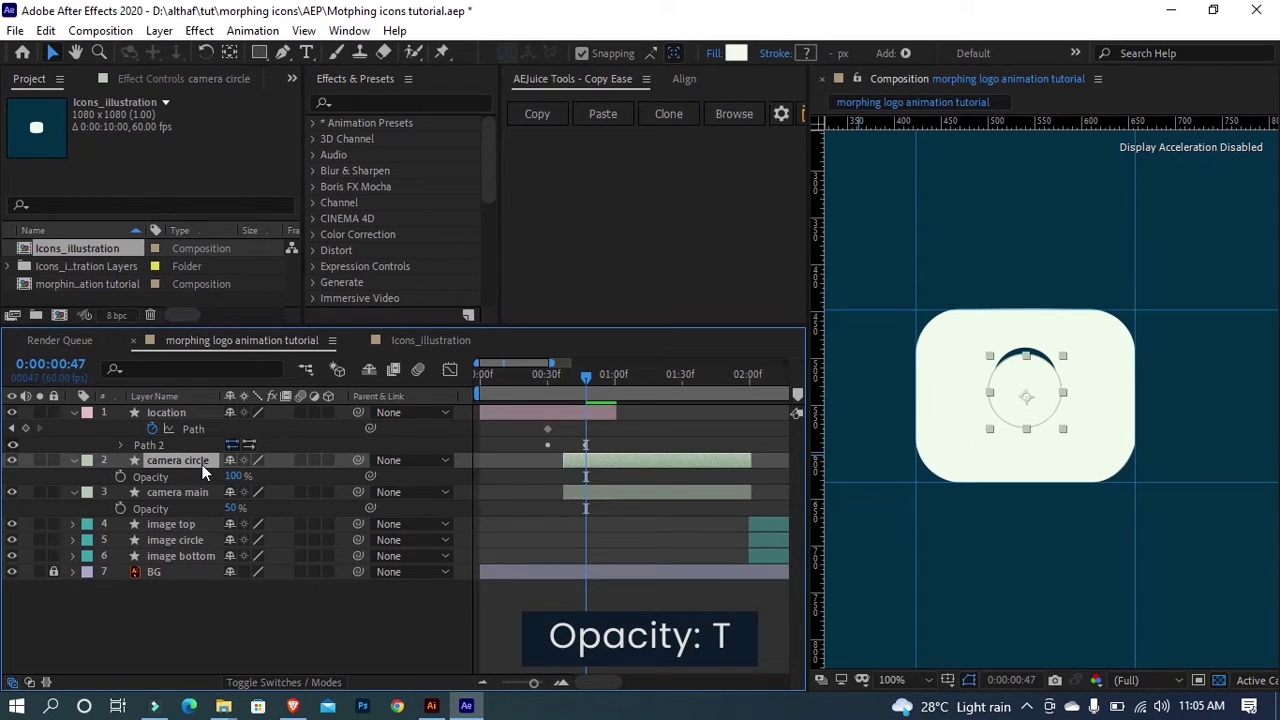
{"action": "left_click", "coordinate": [236, 476]}
{"action": "type", "text": "50"}
{"action": "left_click", "coordinate": [275, 614]}
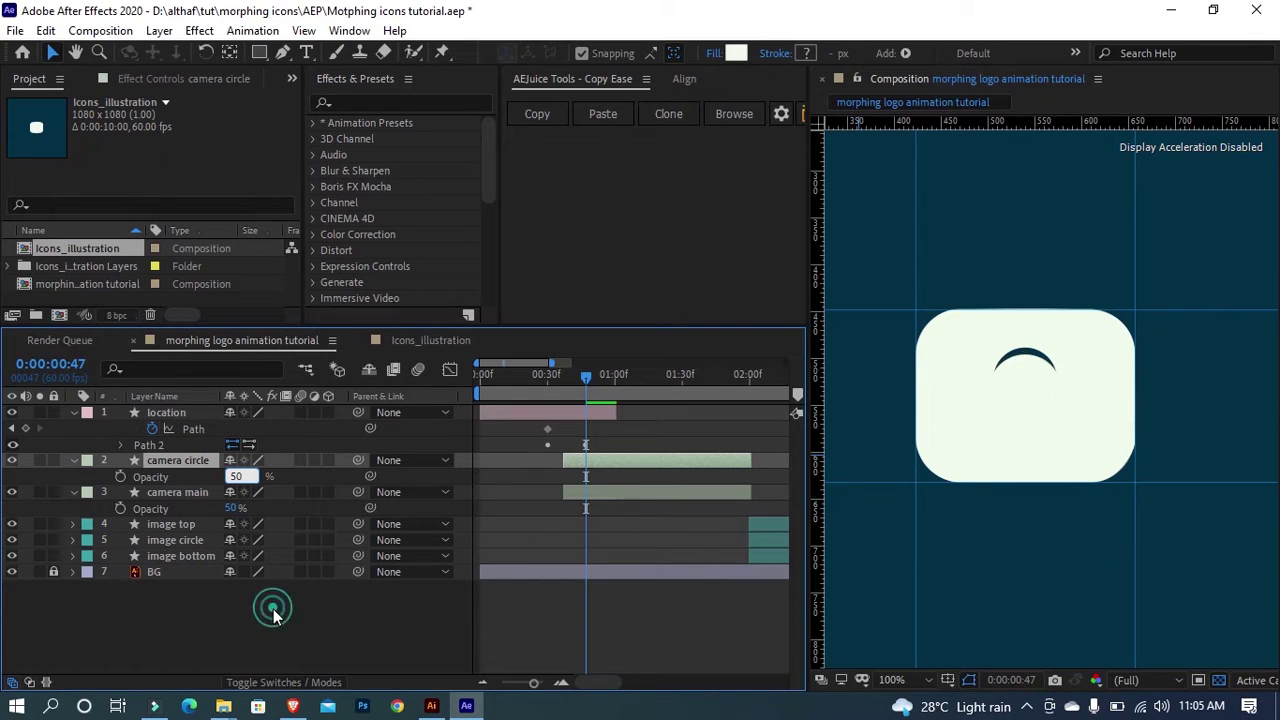
Step: Enlarge the location's inner circle path to about 120 px wide around the camera circle at 0:00:00:47
{"action": "left_click", "coordinate": [188, 410]}
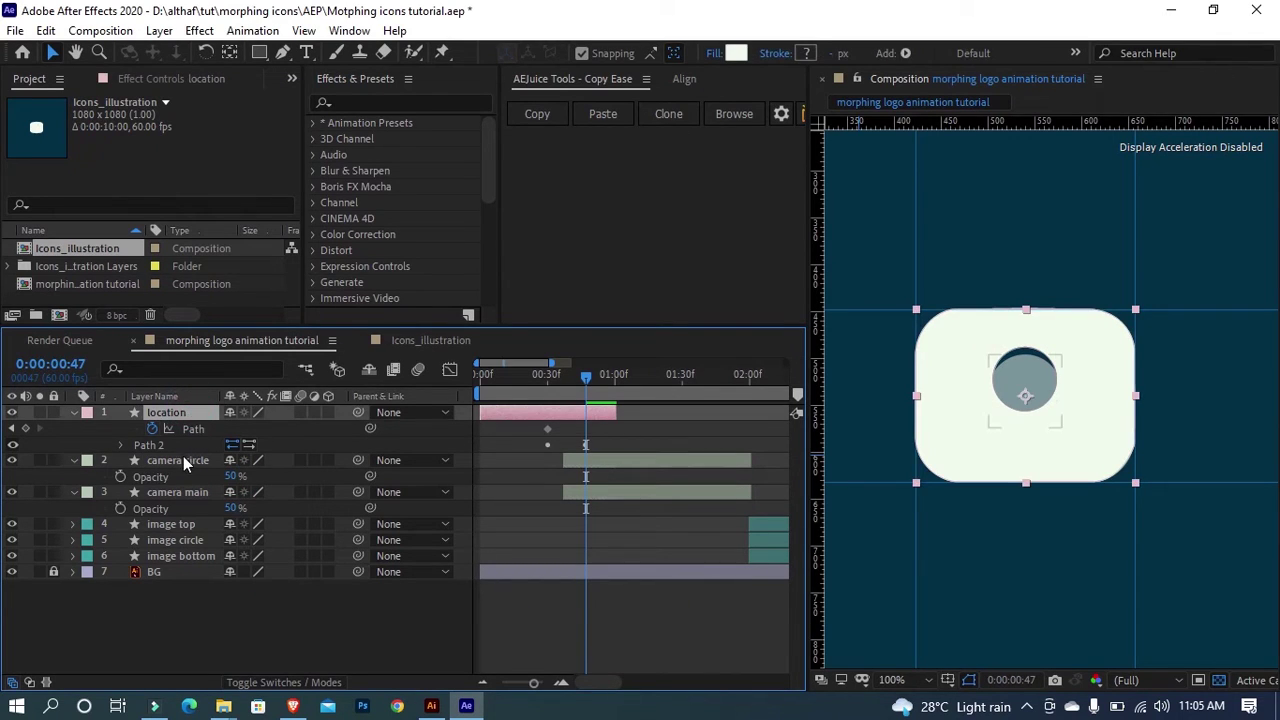
{"action": "left_click", "coordinate": [548, 432]}
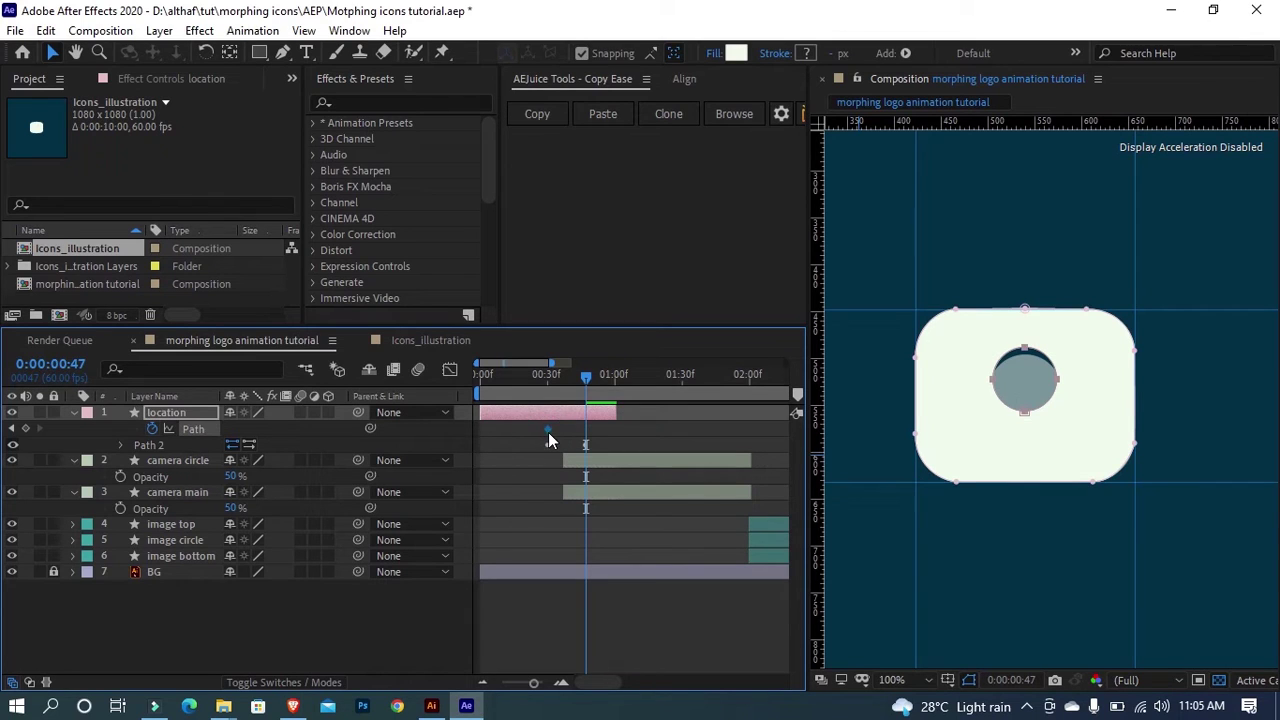
{"action": "left_click_drag", "start_coordinate": [1100, 328], "coordinate": [973, 440]}
{"action": "double_click", "coordinate": [1024, 416]}
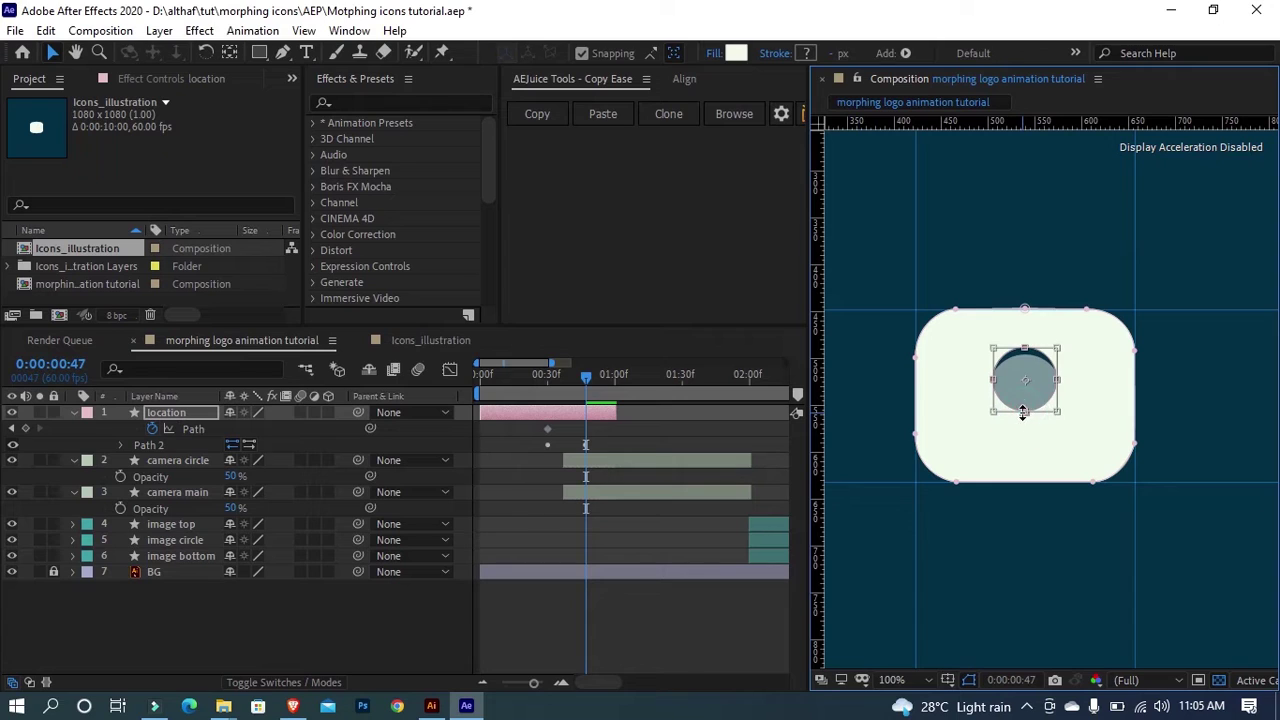
{"action": "mouse_move", "coordinate": [1055, 411]}
{"action": "left_mouse_down"}
{"action": "mouse_move", "coordinate": [1088, 438]}
{"action": "mouse_move", "coordinate": [1066, 403]}
{"action": "mouse_move", "coordinate": [1097, 449]}
{"action": "mouse_move", "coordinate": [1047, 417]}
{"action": "mouse_move", "coordinate": [1103, 466]}
{"action": "mouse_move", "coordinate": [1067, 415]}
{"action": "left_mouse_up"}
{"action": "scroll", "coordinate": [1068, 416], "scroll_direction": "up", "scroll_amount": 1}
{"action": "left_click_drag", "start_coordinate": [1119, 500], "coordinate": [1112, 494]}
Step: Fine-tune the top, right and left edges of the inner circle path so it forms an even ring around the camera circle
{"action": "left_click_drag", "start_coordinate": [1000, 268], "coordinate": [1000, 271]}
{"action": "left_click_drag", "start_coordinate": [1114, 382], "coordinate": [1111, 382]}
{"action": "left_click_drag", "start_coordinate": [887, 382], "coordinate": [889, 382]}
{"action": "scroll", "coordinate": [970, 380], "scroll_direction": "up", "scroll_amount": 2}
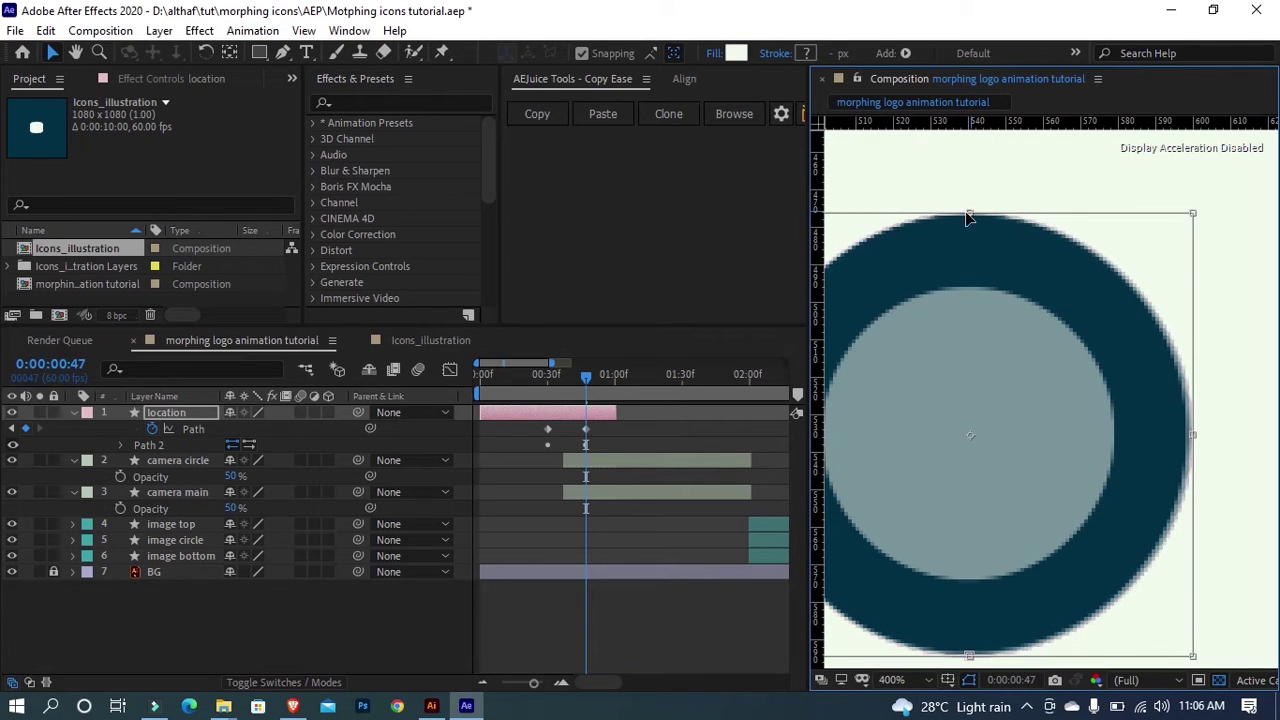
{"action": "scroll", "coordinate": [986, 425], "scroll_direction": "down", "scroll_amount": 2}
{"action": "scroll", "coordinate": [1055, 405], "scroll_direction": "down", "scroll_amount": 2}
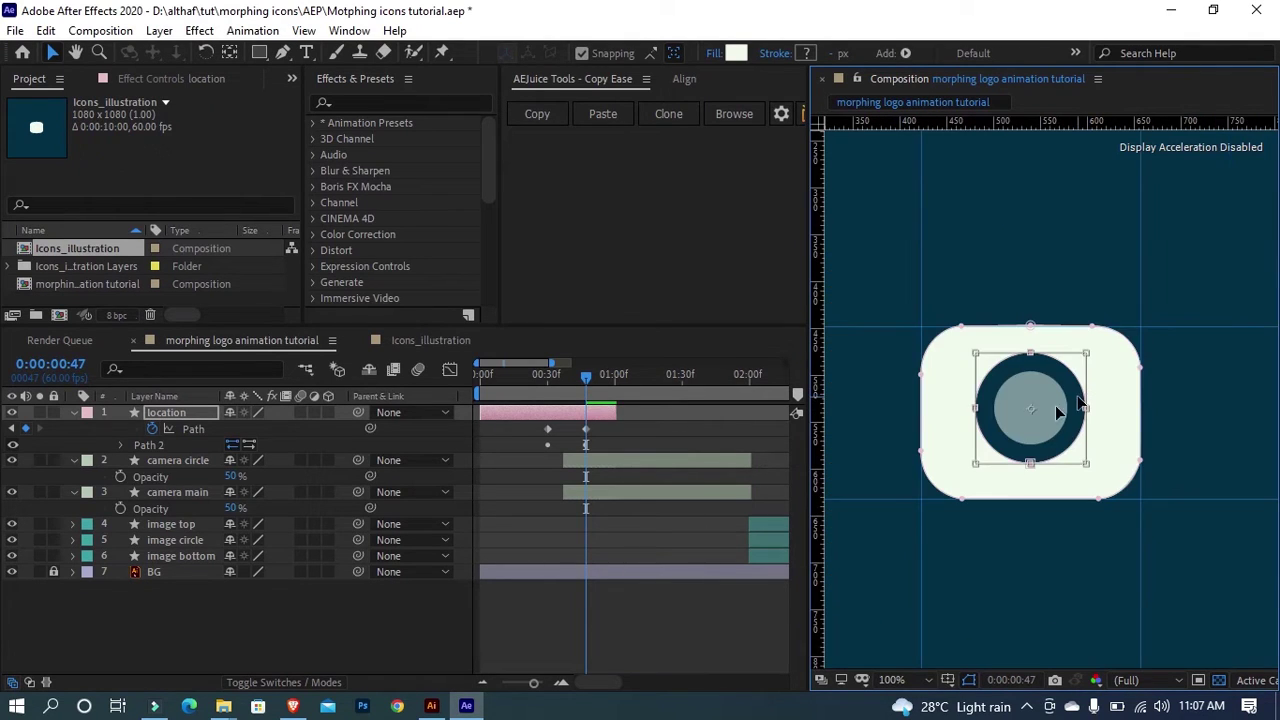
Step: Hide and show the location layer repeatedly to compare its morphed shape with the camera layers
{"action": "left_click", "coordinate": [374, 631]}
{"action": "left_click", "coordinate": [12, 413]}
{"action": "left_click", "coordinate": [12, 413]}
{"action": "left_click", "coordinate": [12, 413]}
{"action": "left_click", "coordinate": [12, 413]}
{"action": "scroll", "coordinate": [931, 426], "scroll_direction": "down", "scroll_amount": 2}
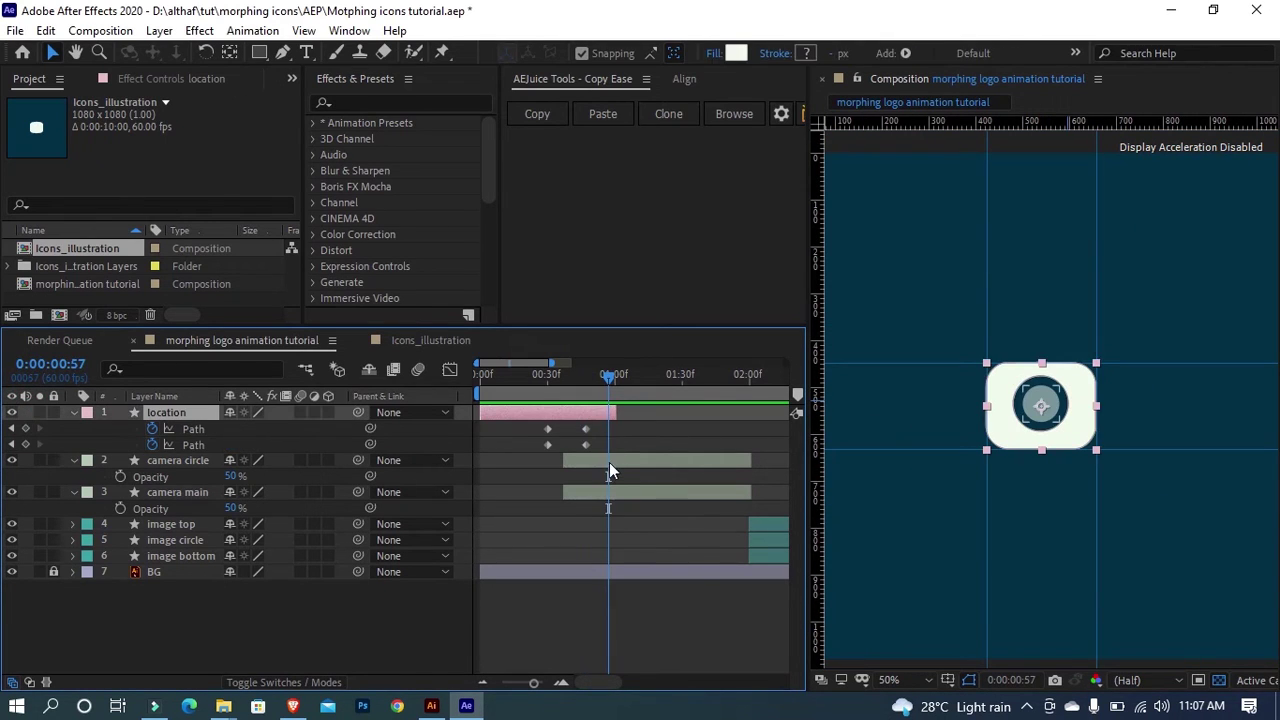
Step: Keyframe the camera circle's scale from 0% at 0:00:00:37 to 100% over about 12 frames
{"action": "left_click", "coordinate": [611, 462]}
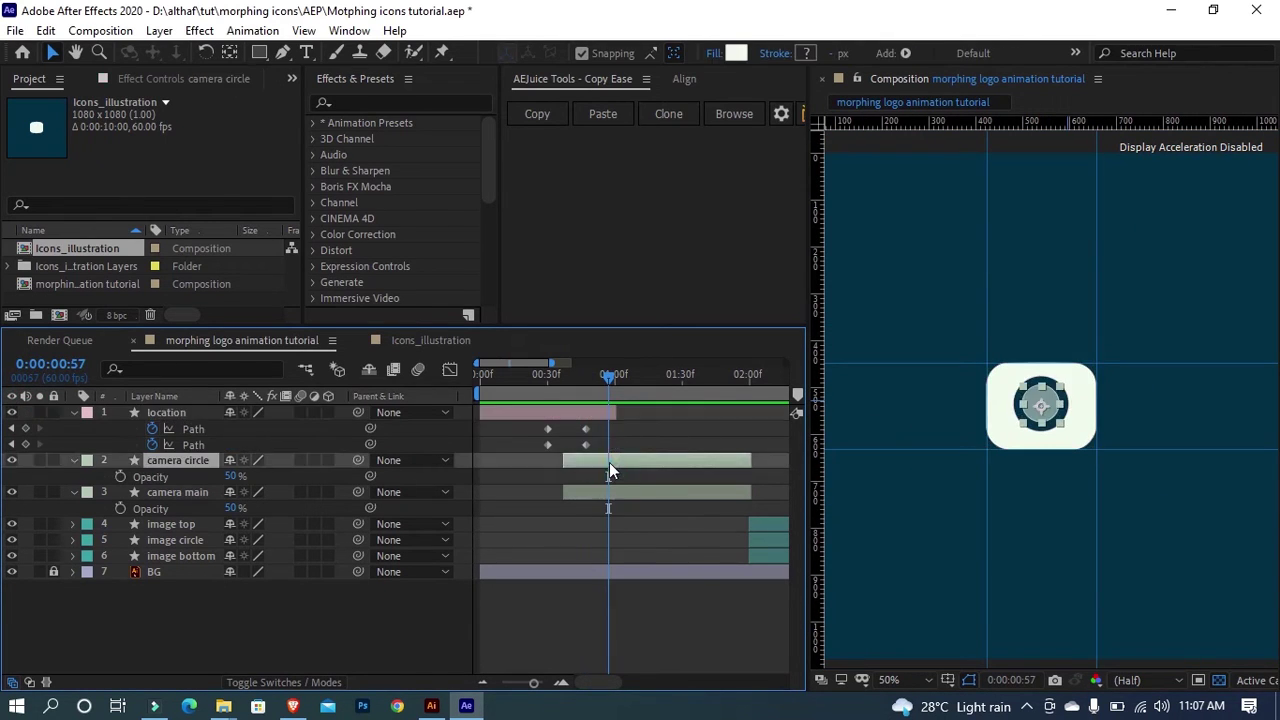
{"action": "left_click", "coordinate": [569, 381]}
{"action": "key", "text": "s"}
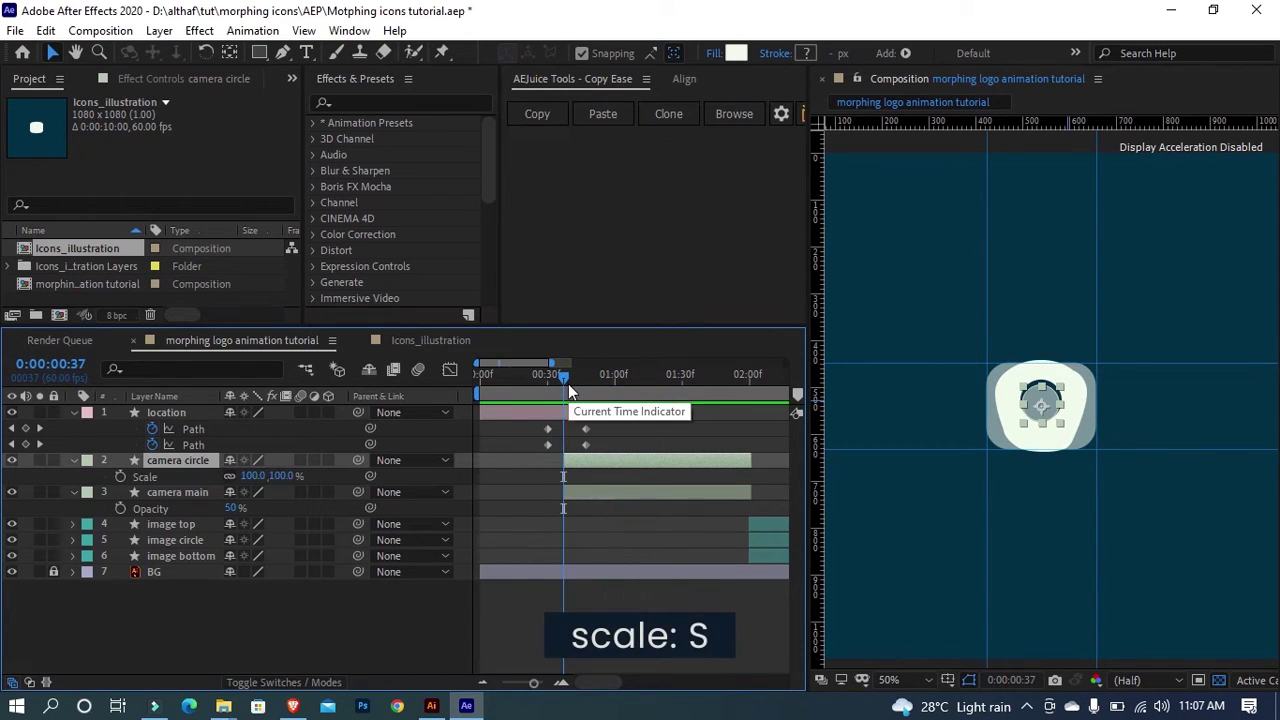
{"action": "left_click", "coordinate": [120, 476]}
{"action": "left_click_drag", "start_coordinate": [577, 476], "coordinate": [593, 476]}
{"action": "left_click", "coordinate": [280, 476]}
{"action": "type", "text": "0"}
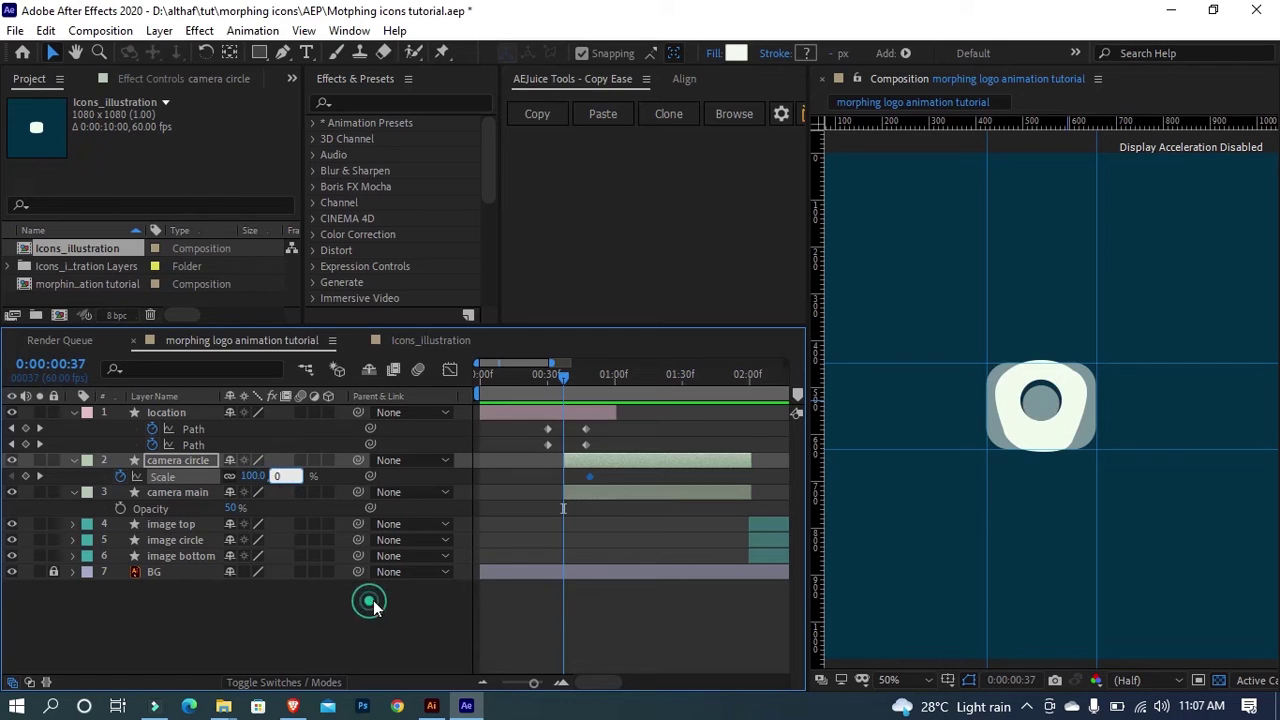
{"action": "left_click", "coordinate": [370, 603]}
Step: Preview the morph and trim the location layer's end to its last path keyframes at 0:00:00:47
{"action": "left_click", "coordinate": [545, 375]}
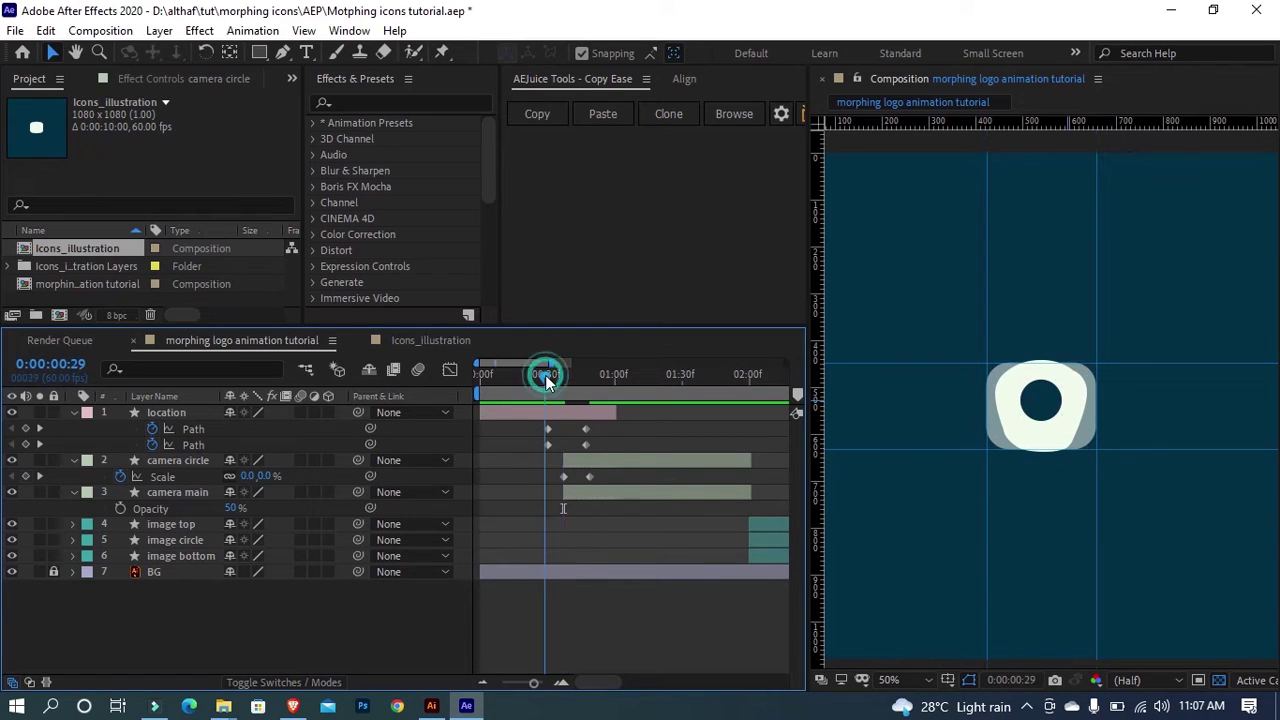
{"action": "left_click_drag", "start_coordinate": [545, 375], "coordinate": [626, 375]}
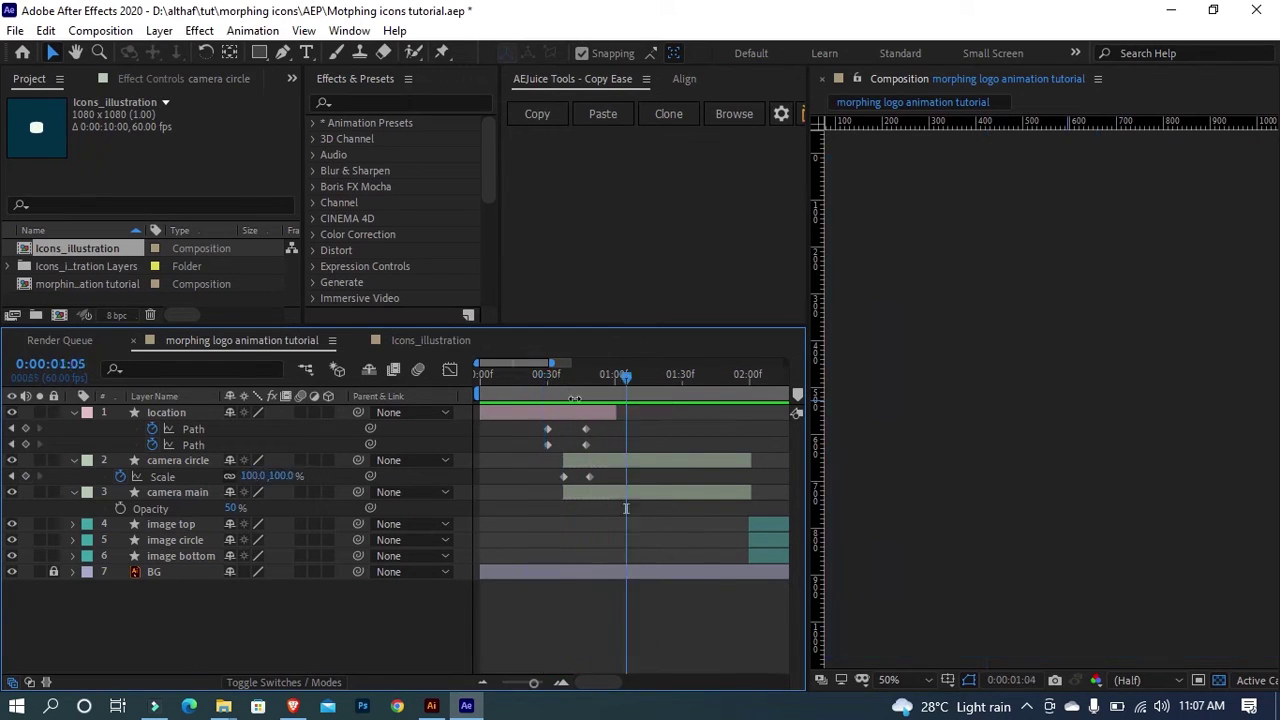
{"action": "left_click", "coordinate": [588, 393]}
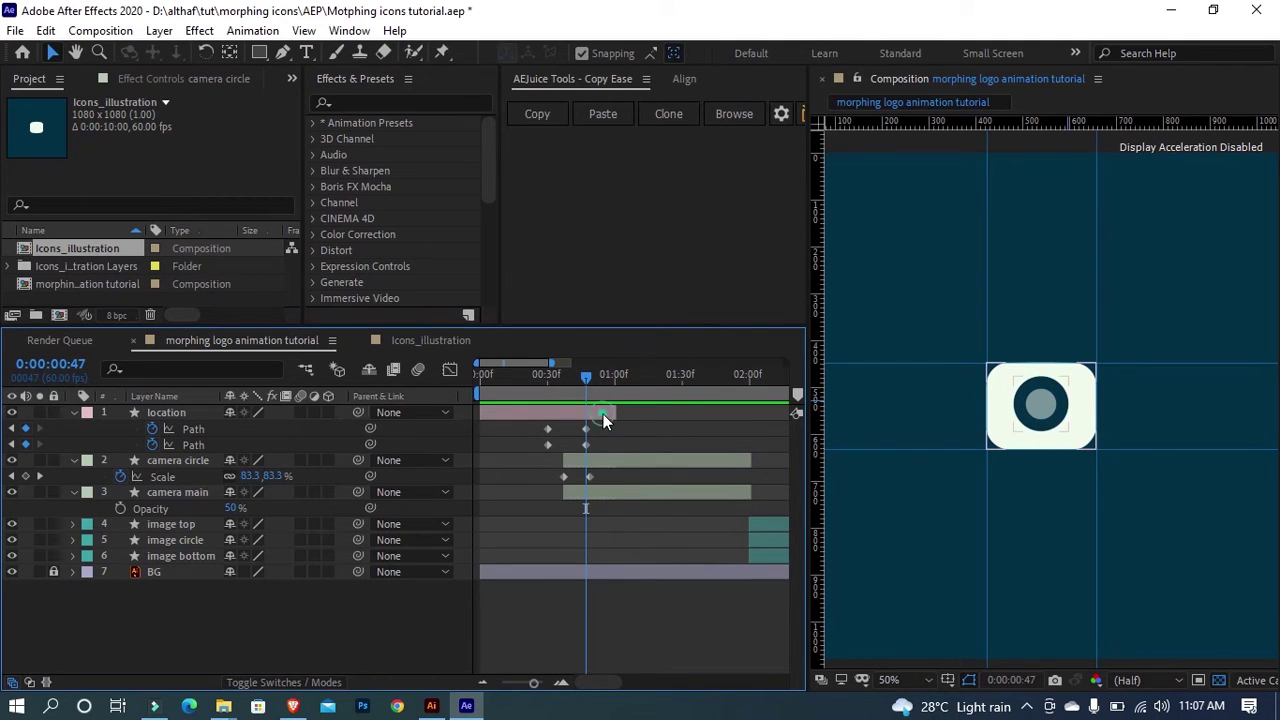
{"action": "left_click_drag", "start_coordinate": [603, 414], "coordinate": [586, 414]}
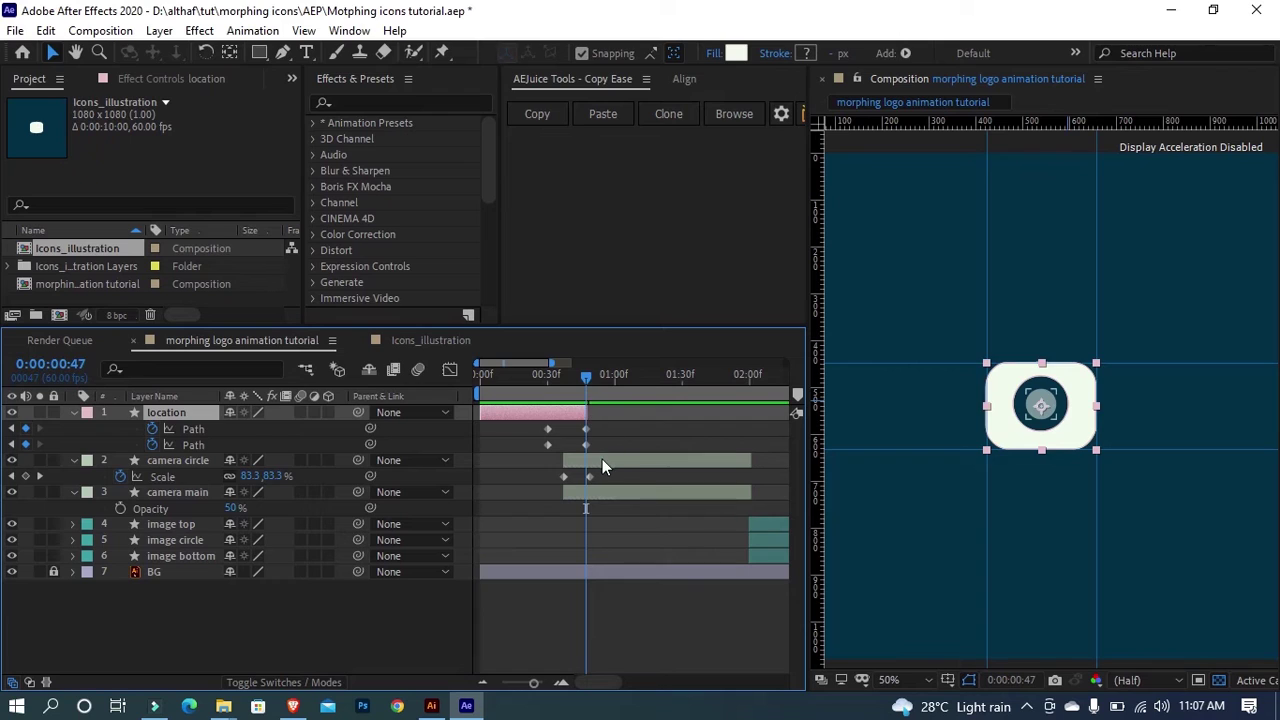
Step: Shift the camera circle and camera main layers together so both start at 0:00:00:47
{"action": "left_click", "coordinate": [602, 462]}
{"action": "left_click", "coordinate": [595, 490], "text": "shift"}
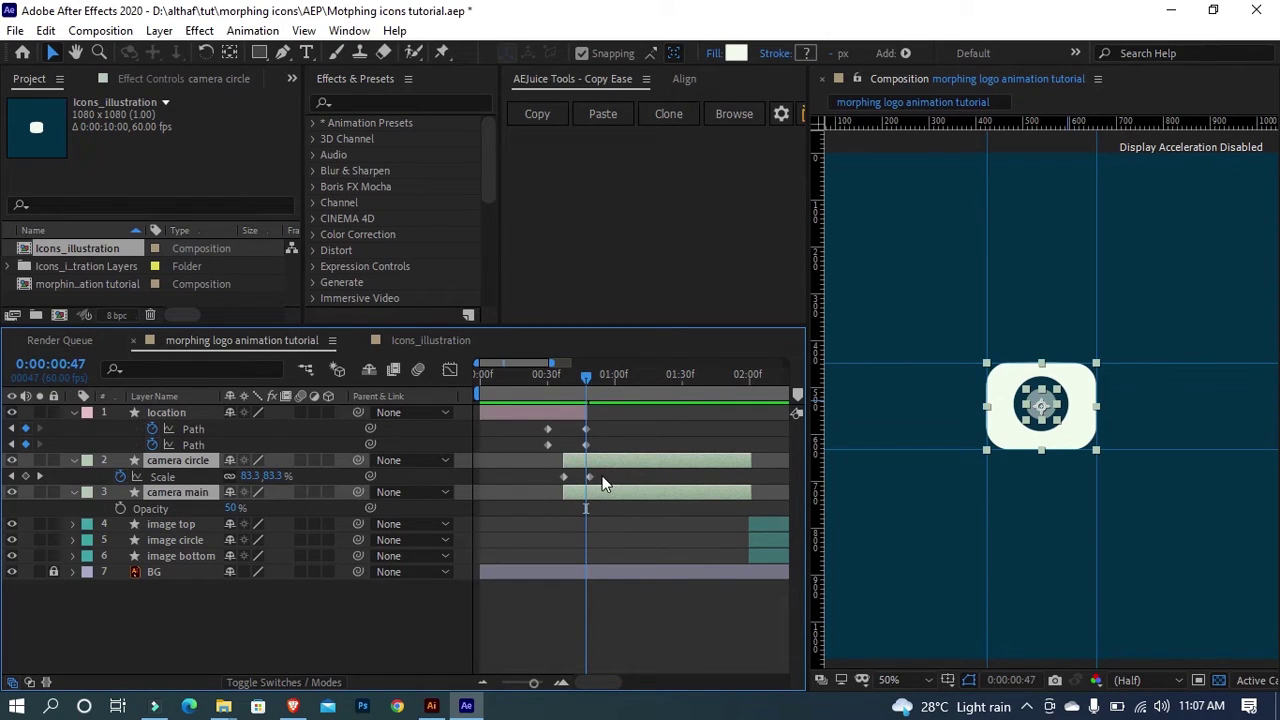
{"action": "mouse_move", "coordinate": [601, 462]}
{"action": "left_mouse_down"}
{"action": "mouse_move", "coordinate": [629, 461]}
{"action": "mouse_move", "coordinate": [619, 464]}
{"action": "left_mouse_up"}
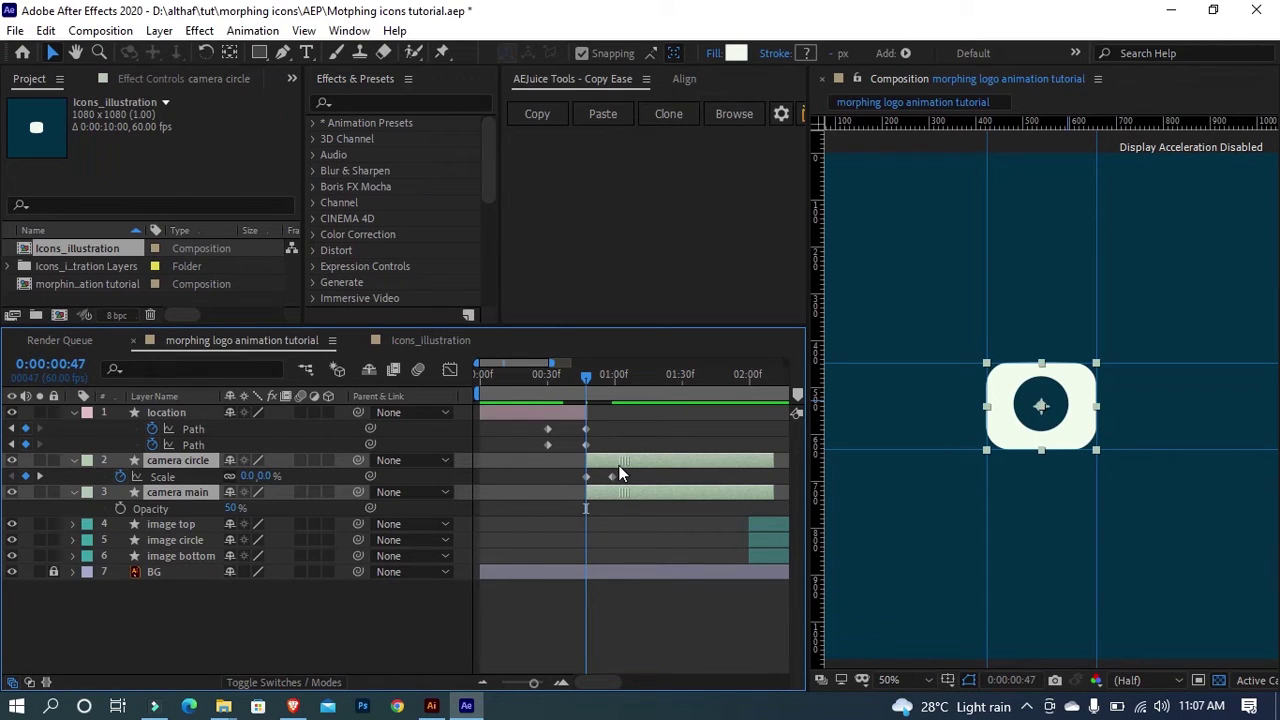
{"action": "left_click", "coordinate": [612, 516]}
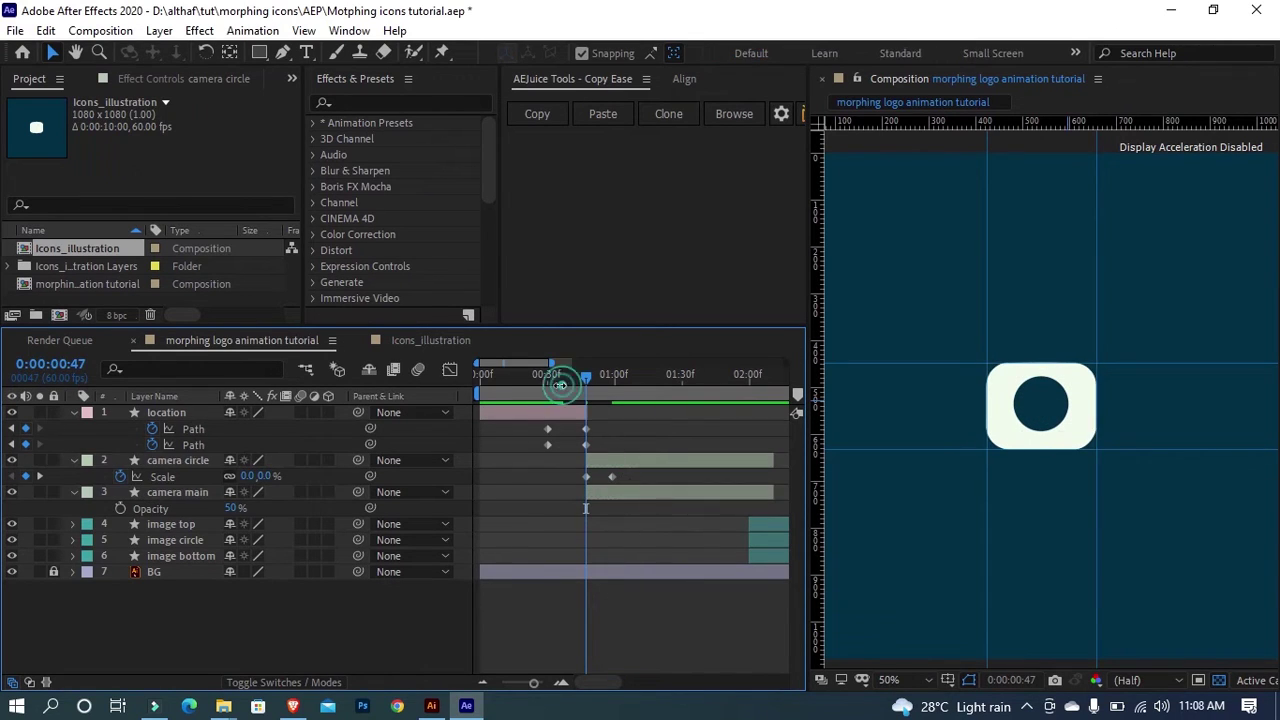
Step: Shift the camera circle layer so it starts about eight frames before the camera main layer, and check the timing
{"action": "left_click", "coordinate": [613, 464]}
{"action": "left_click_drag", "start_coordinate": [625, 463], "coordinate": [607, 463]}
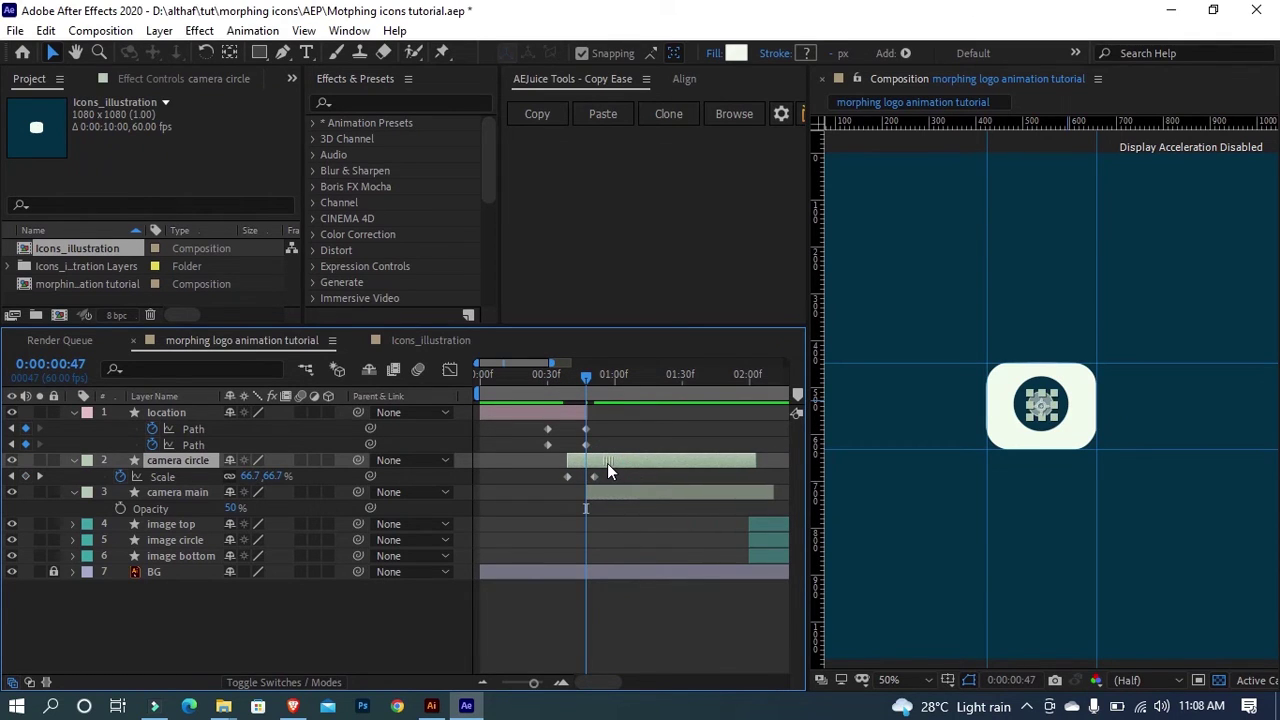
{"action": "left_click", "coordinate": [556, 384]}
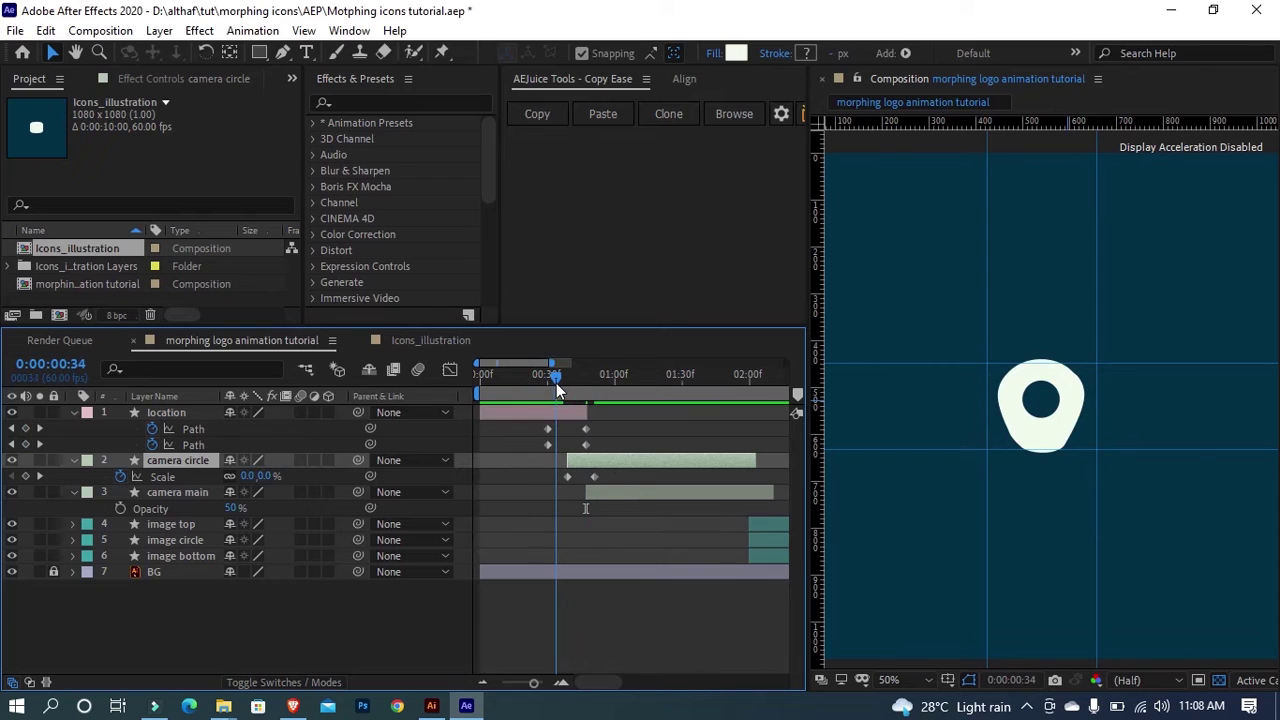
Step: Shift the camera circle layer slightly earlier and set the opacity of the camera circle and camera main layers to 100%
{"action": "left_click_drag", "start_coordinate": [580, 458], "coordinate": [574, 460]}
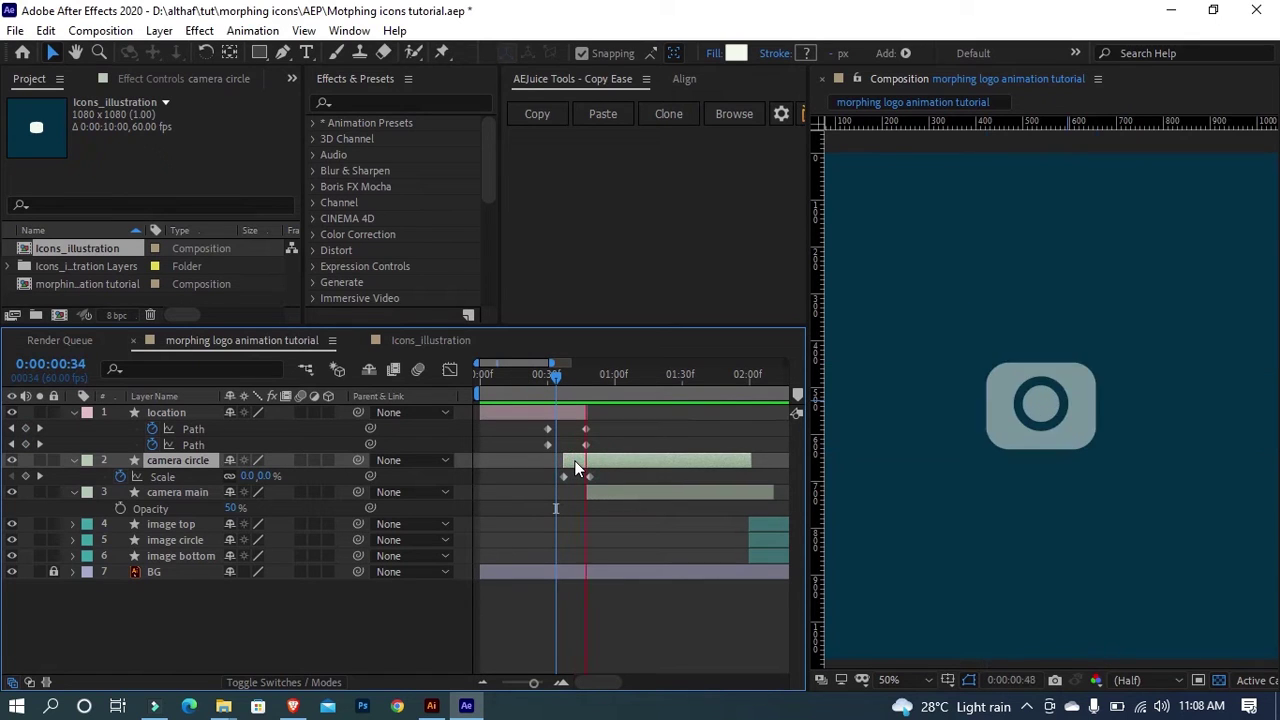
{"action": "key", "text": "space"}
{"action": "left_click", "coordinate": [598, 489], "text": "shift"}
{"action": "key", "text": "t"}
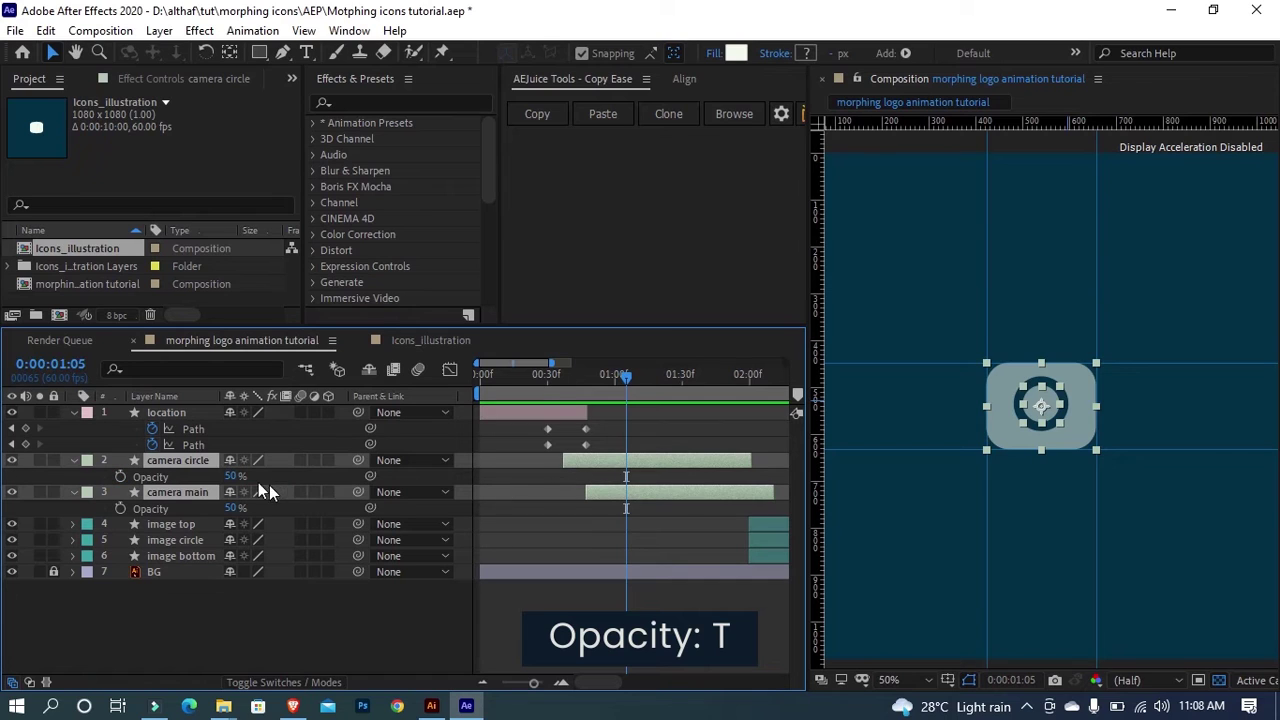
{"action": "left_click", "coordinate": [233, 476]}
{"action": "type", "text": "100"}
{"action": "left_click", "coordinate": [295, 632]}
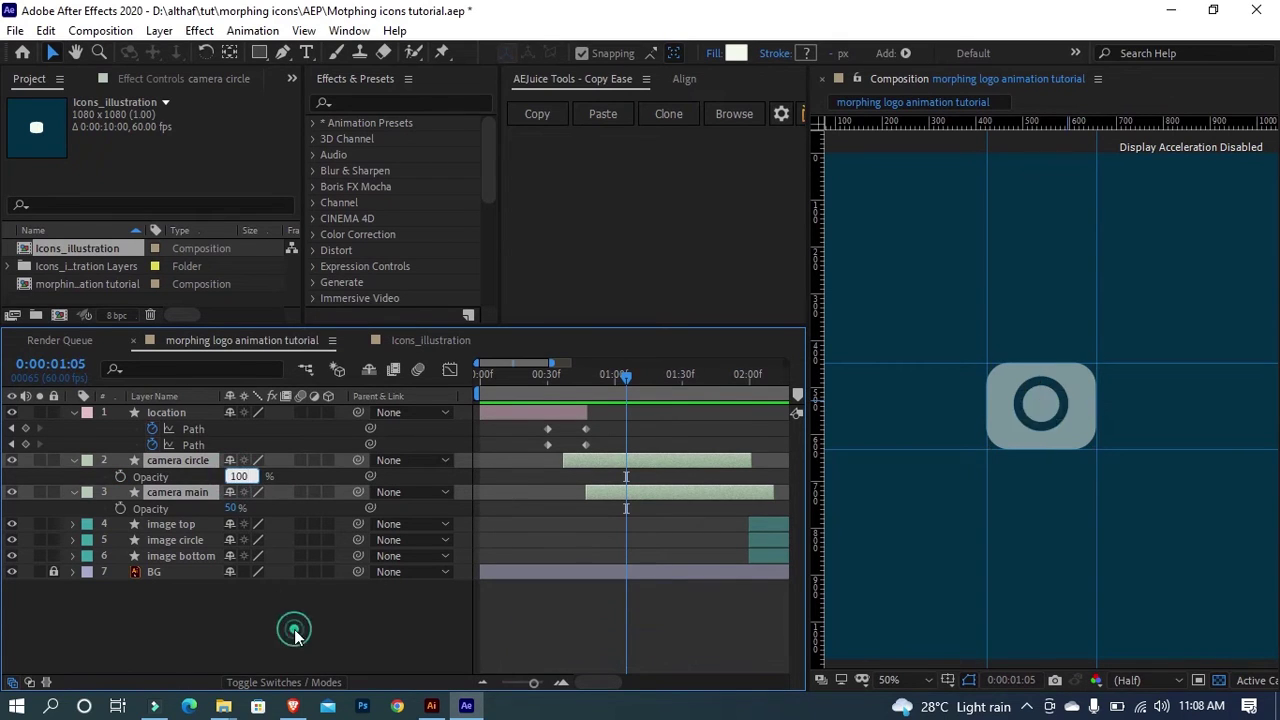
Step: Apply Easy Ease to the location layer's path keyframes and preview the eased morph
{"action": "left_click_drag", "start_coordinate": [597, 433], "coordinate": [549, 454]}
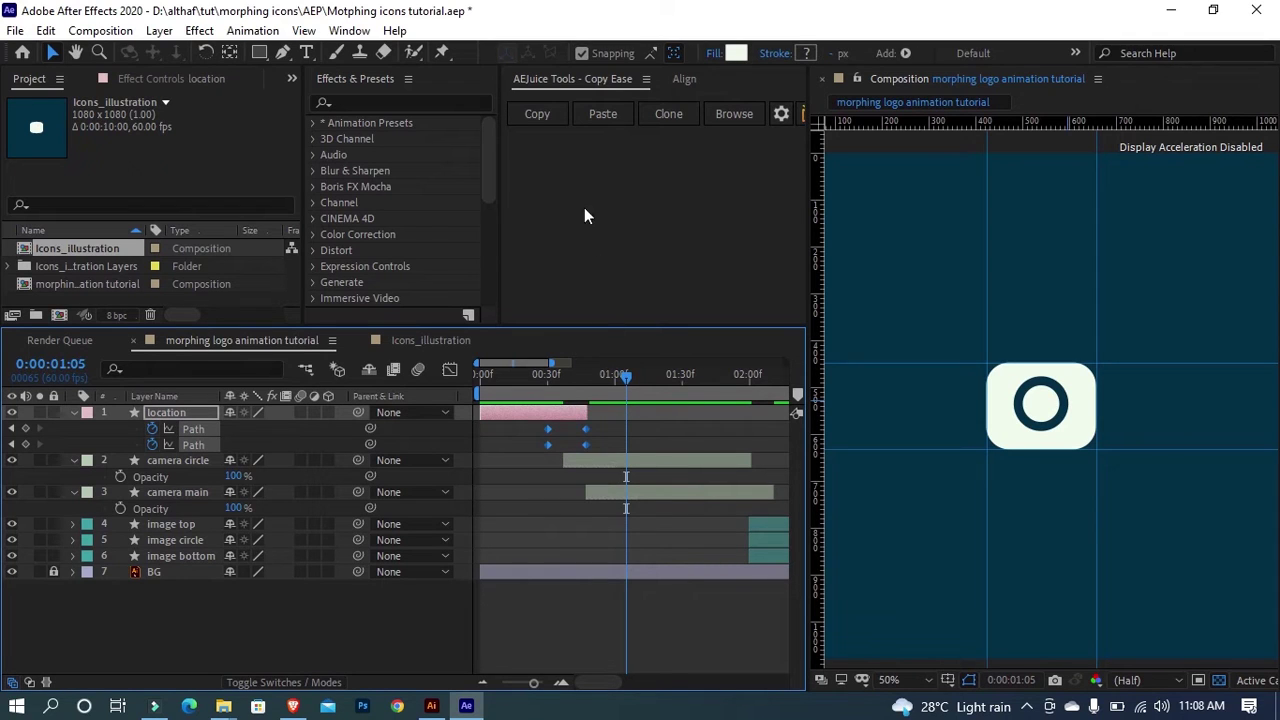
{"action": "left_click", "coordinate": [609, 118]}
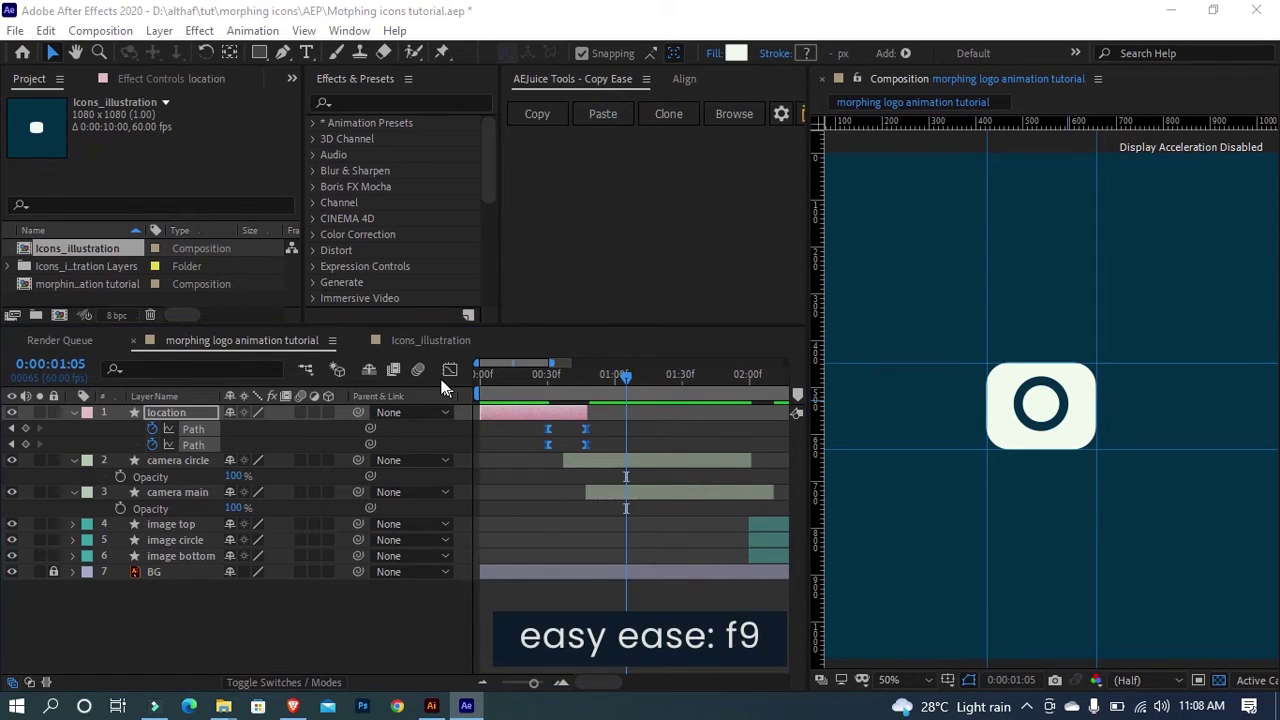
{"action": "left_click", "coordinate": [449, 372]}
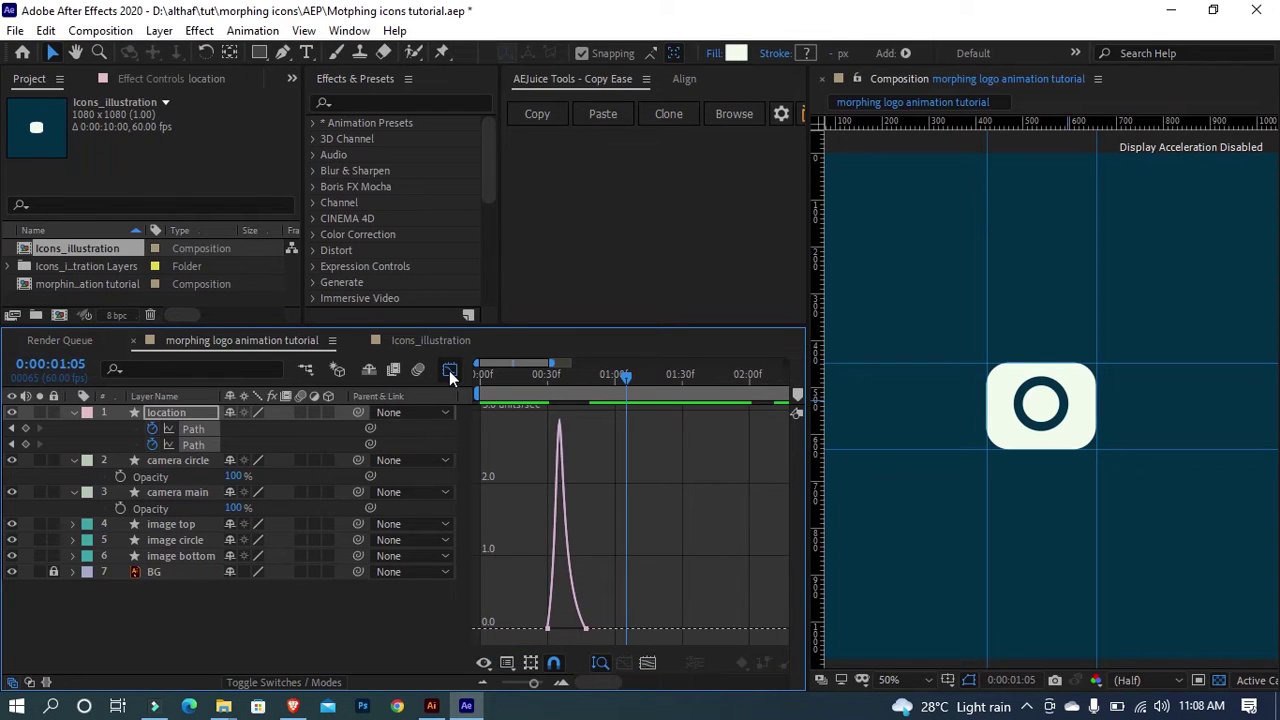
{"action": "left_click", "coordinate": [449, 370]}
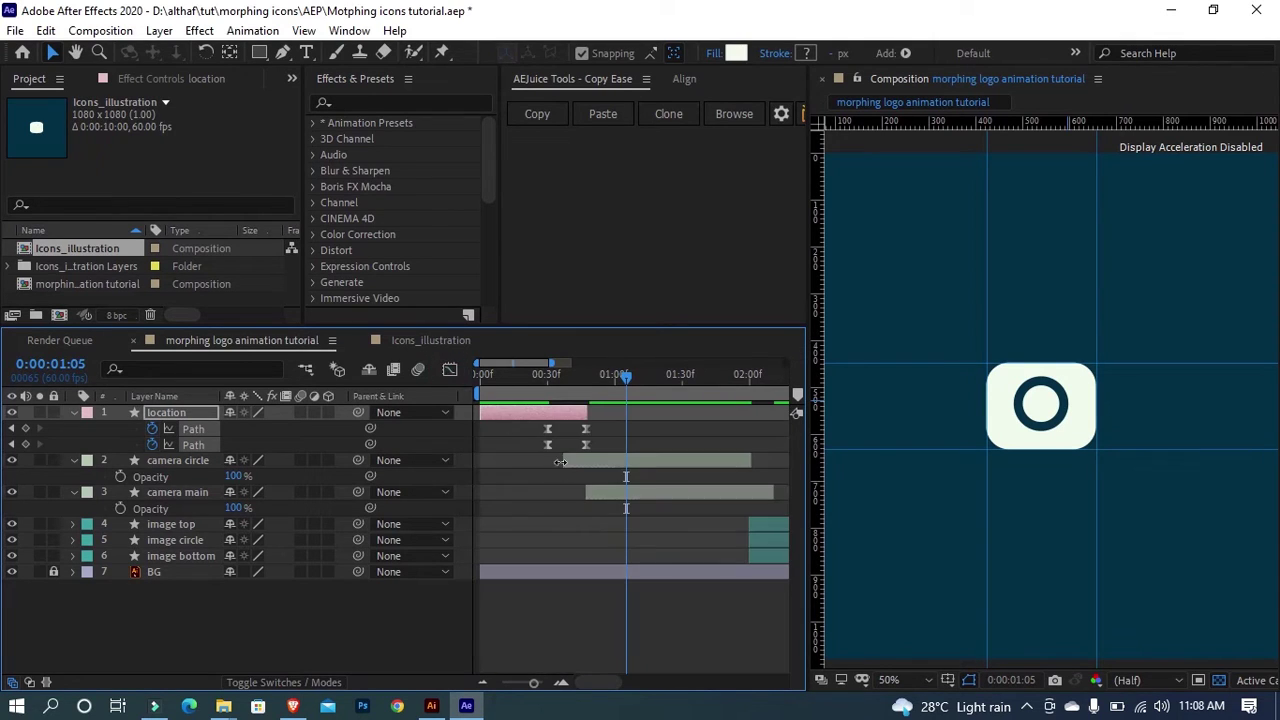
{"action": "left_click", "coordinate": [548, 376]}
{"action": "key", "text": "space"}
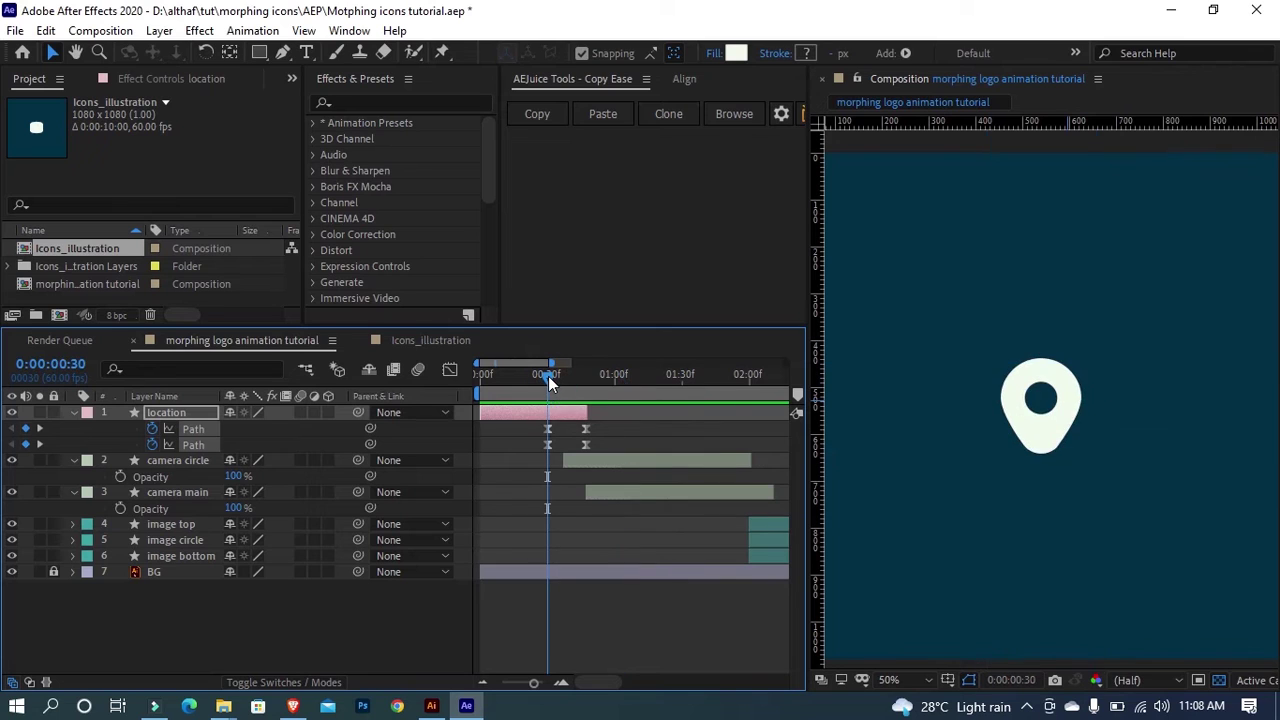
{"action": "left_click", "coordinate": [500, 681]}
{"action": "left_click", "coordinate": [581, 640]}
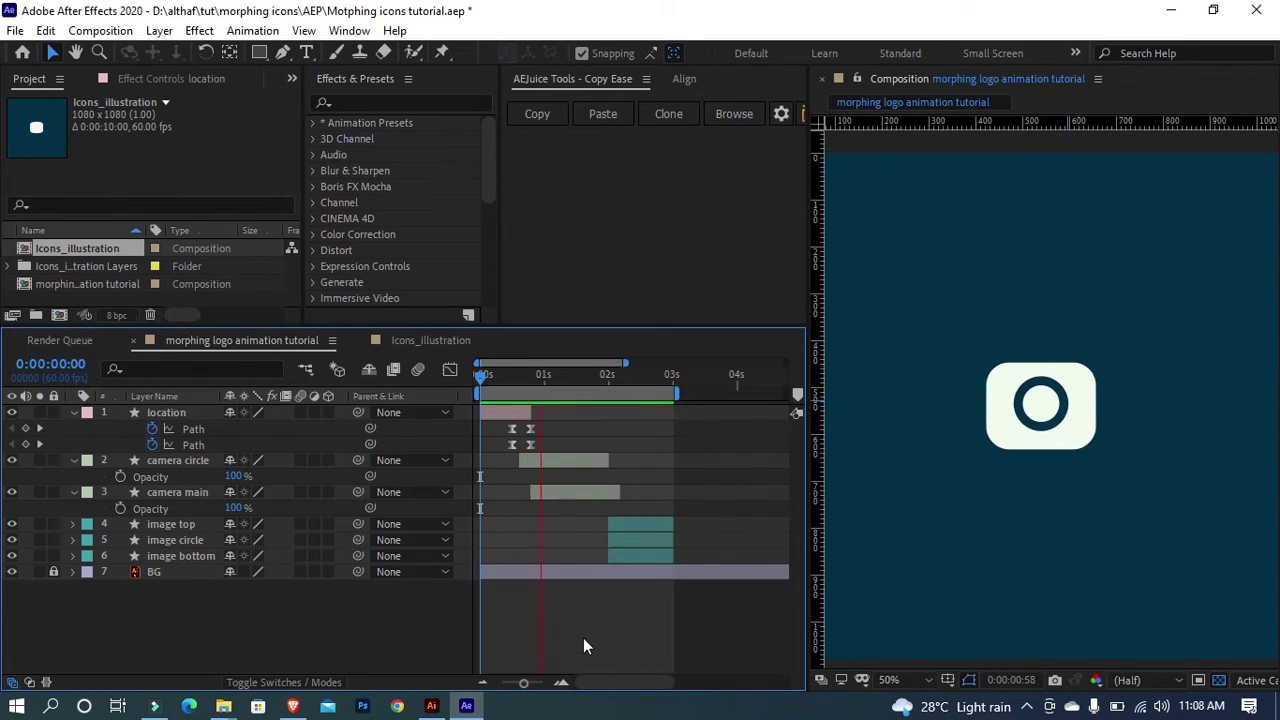
{"action": "key", "text": "space"}
Step: Apply Easy Ease to both scale keyframes of the camera circle layer
{"action": "left_click", "coordinate": [547, 450]}
{"action": "left_click", "coordinate": [530, 461]}
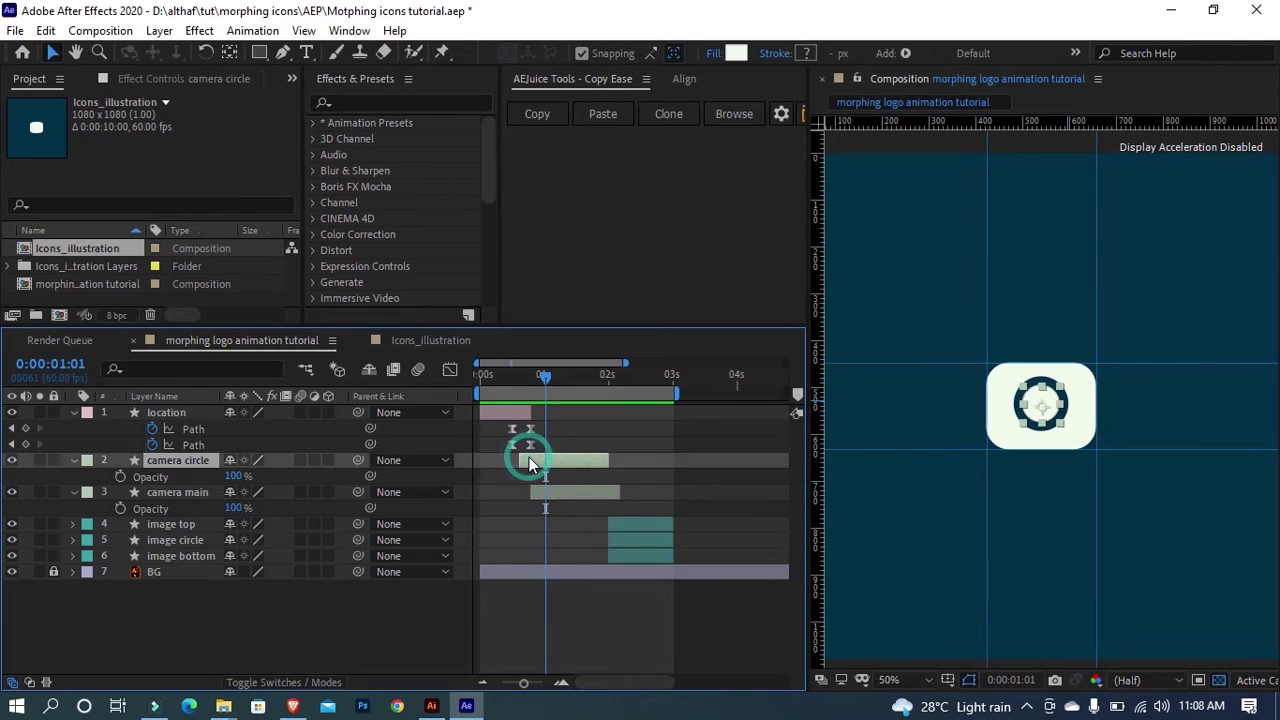
{"action": "key", "text": "s"}
{"action": "left_click_drag", "start_coordinate": [549, 479], "coordinate": [502, 488]}
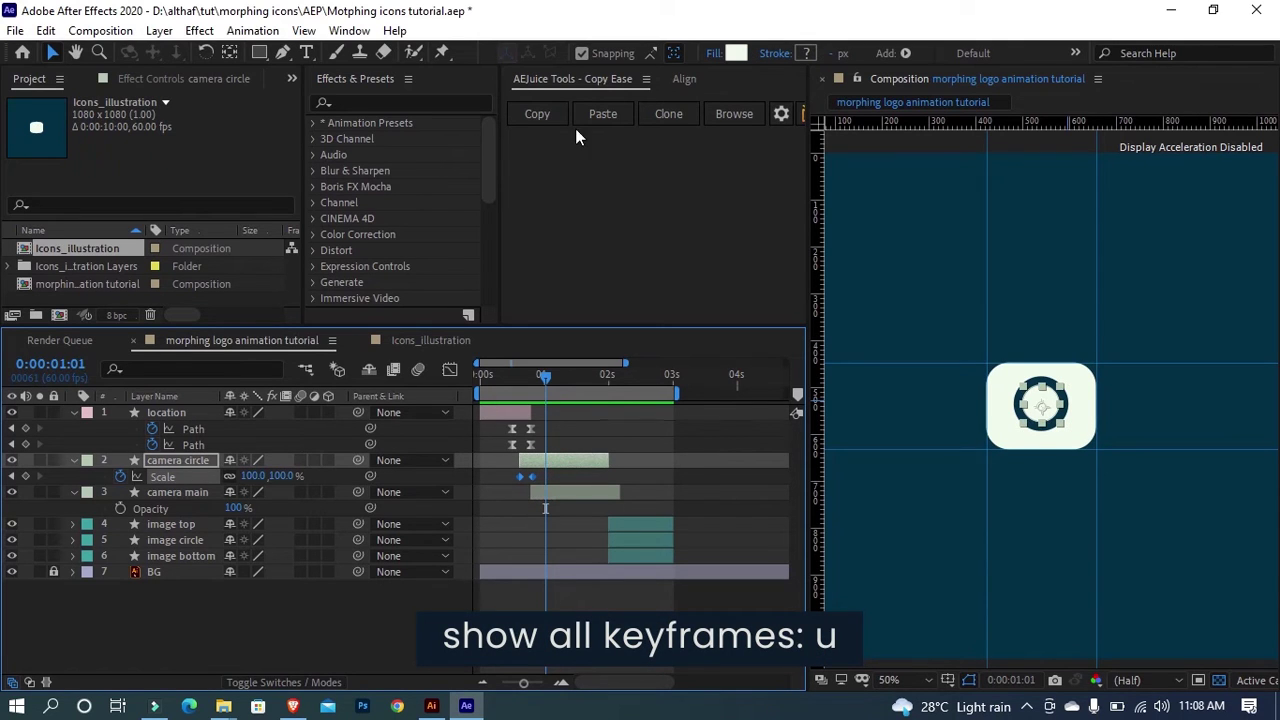
{"action": "left_click", "coordinate": [600, 114]}
Step: Lengthen the camera circle's scale-in by moving its last scale keyframe a few frames later, and preview from 0:00:00:25
{"action": "left_click", "coordinate": [507, 374]}
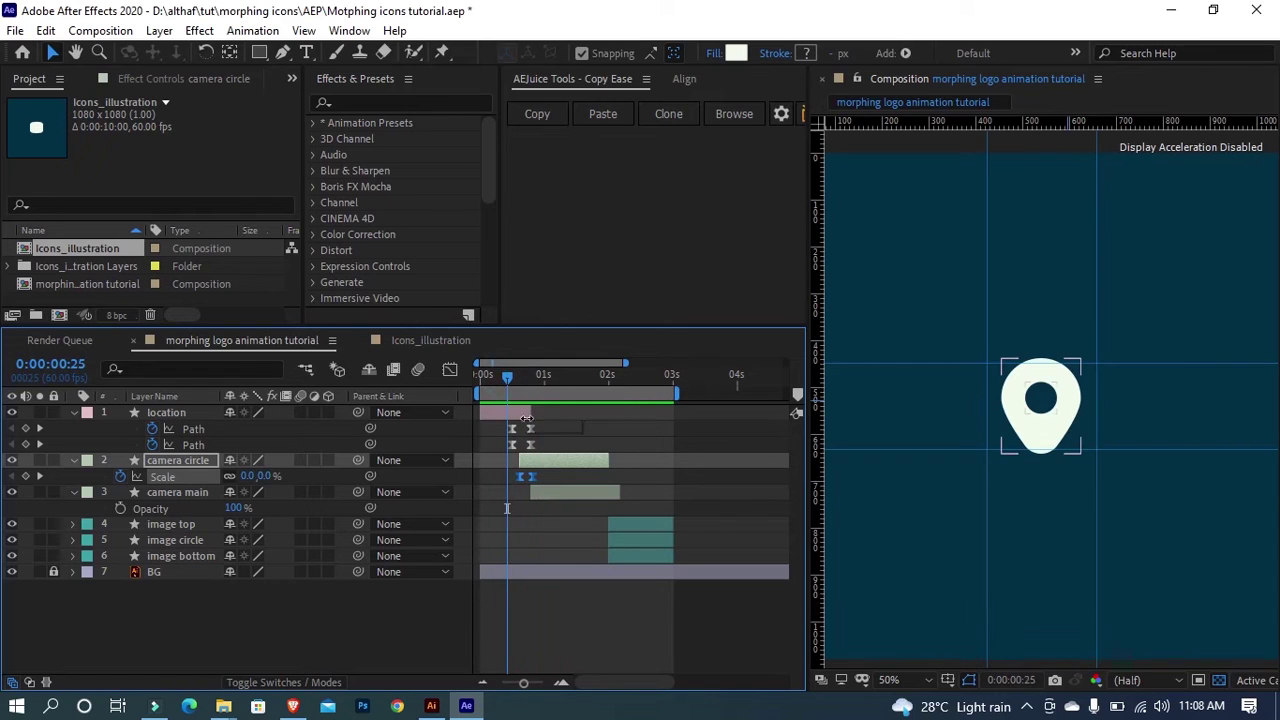
{"action": "left_click", "coordinate": [551, 471]}
{"action": "left_click_drag", "start_coordinate": [531, 476], "coordinate": [541, 475]}
{"action": "key", "text": "space"}
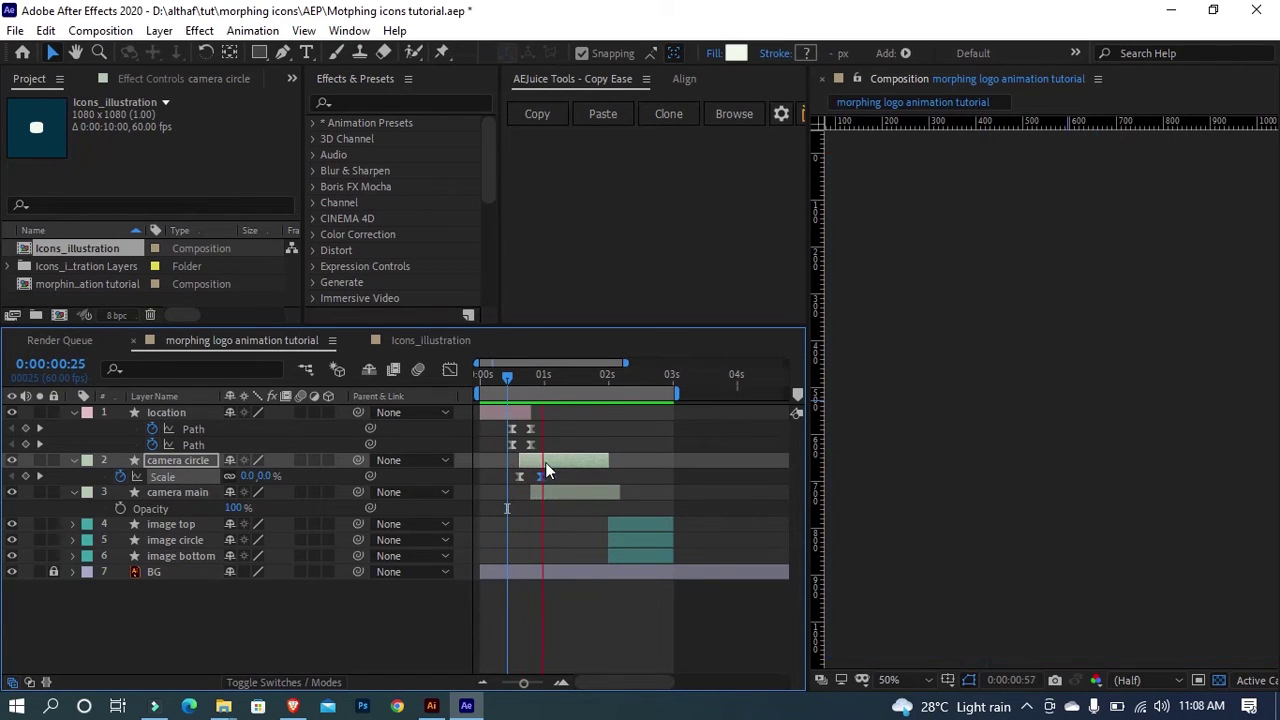
Step: Shift the camera circle layer earlier so it starts around the location layer's first path keyframes, and preview from the beginning
{"action": "left_click_drag", "start_coordinate": [531, 460], "coordinate": [522, 458]}
{"action": "left_click", "coordinate": [481, 375]}
{"action": "key", "text": "space"}
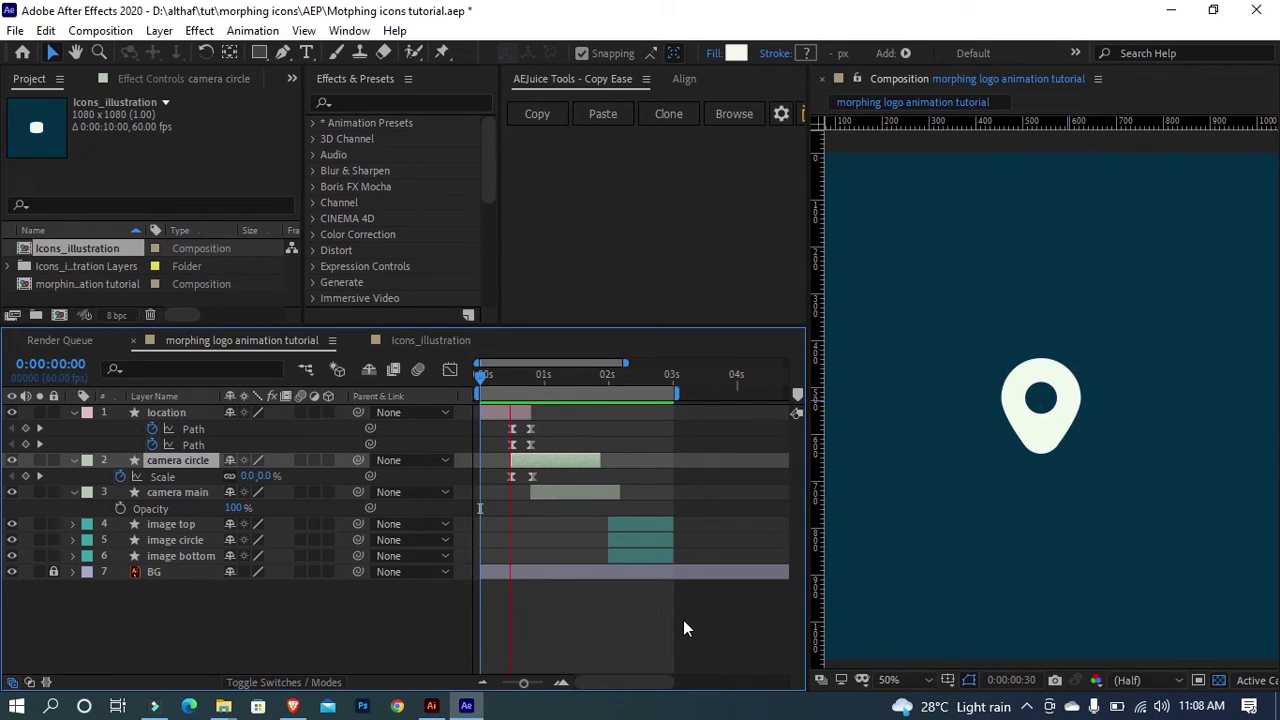
{"action": "key", "text": "space"}
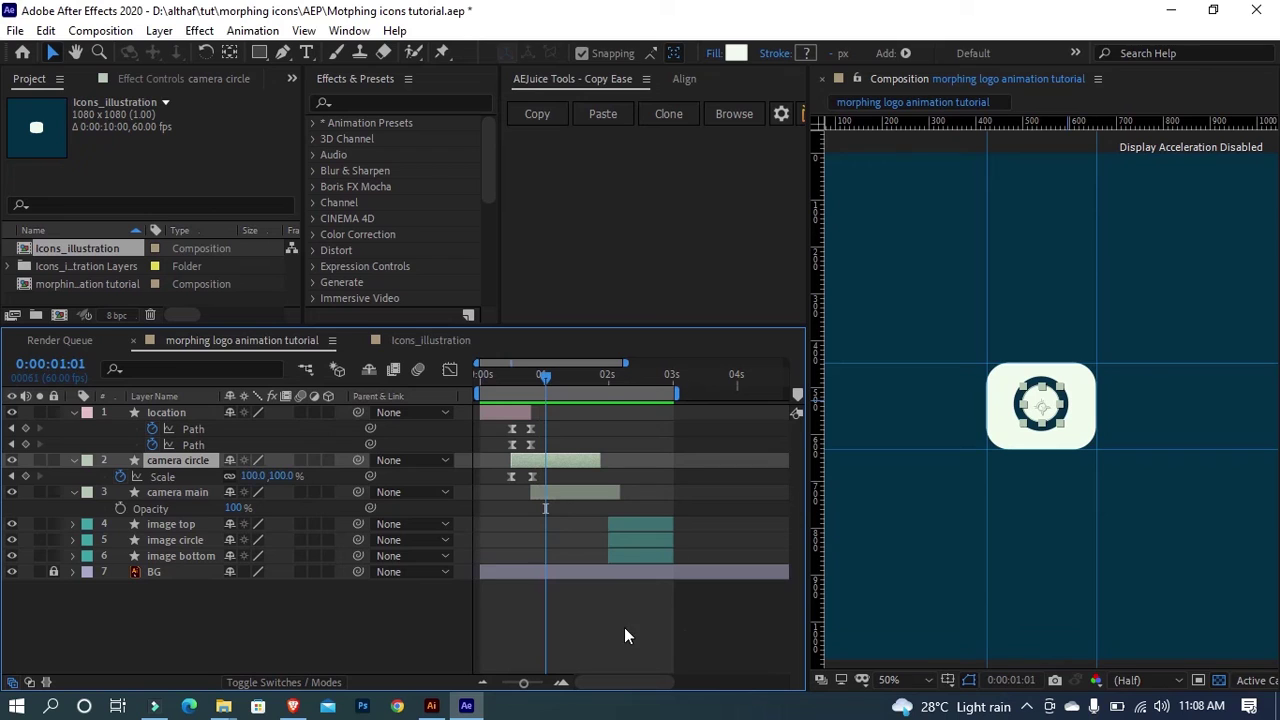
Step: Collapse the properties of the location, camera circle and camera main layers
{"action": "left_click", "coordinate": [72, 413]}
{"action": "left_click", "coordinate": [71, 430]}
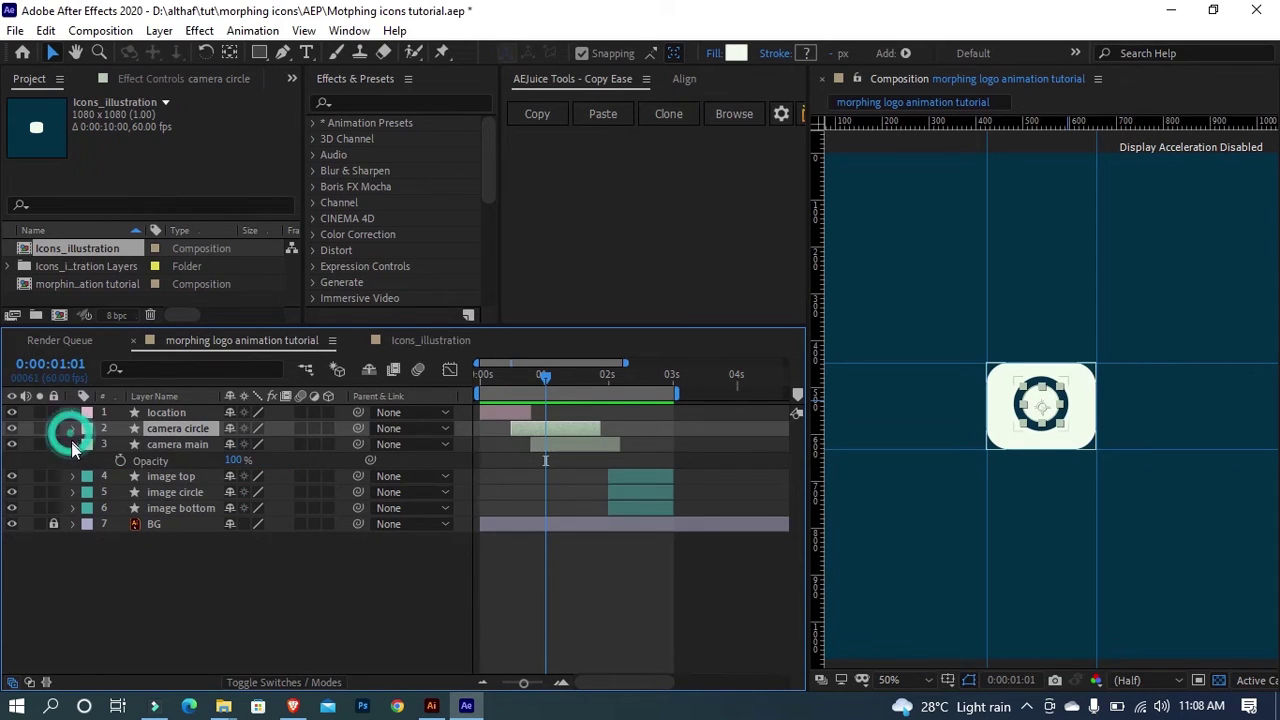
{"action": "left_click", "coordinate": [71, 444]}
{"action": "left_click", "coordinate": [187, 561]}
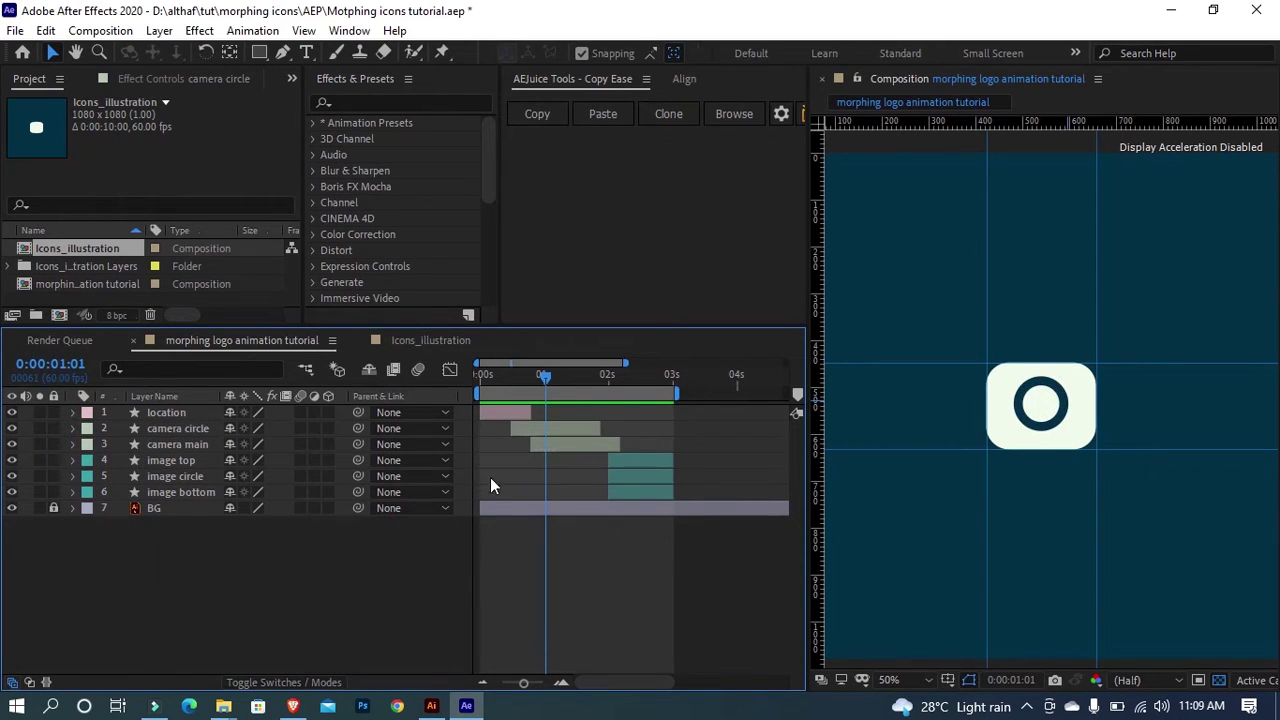
Step: Trim the end of the camera main layer to match the camera circle layer's end, and preview
{"action": "left_click", "coordinate": [605, 444]}
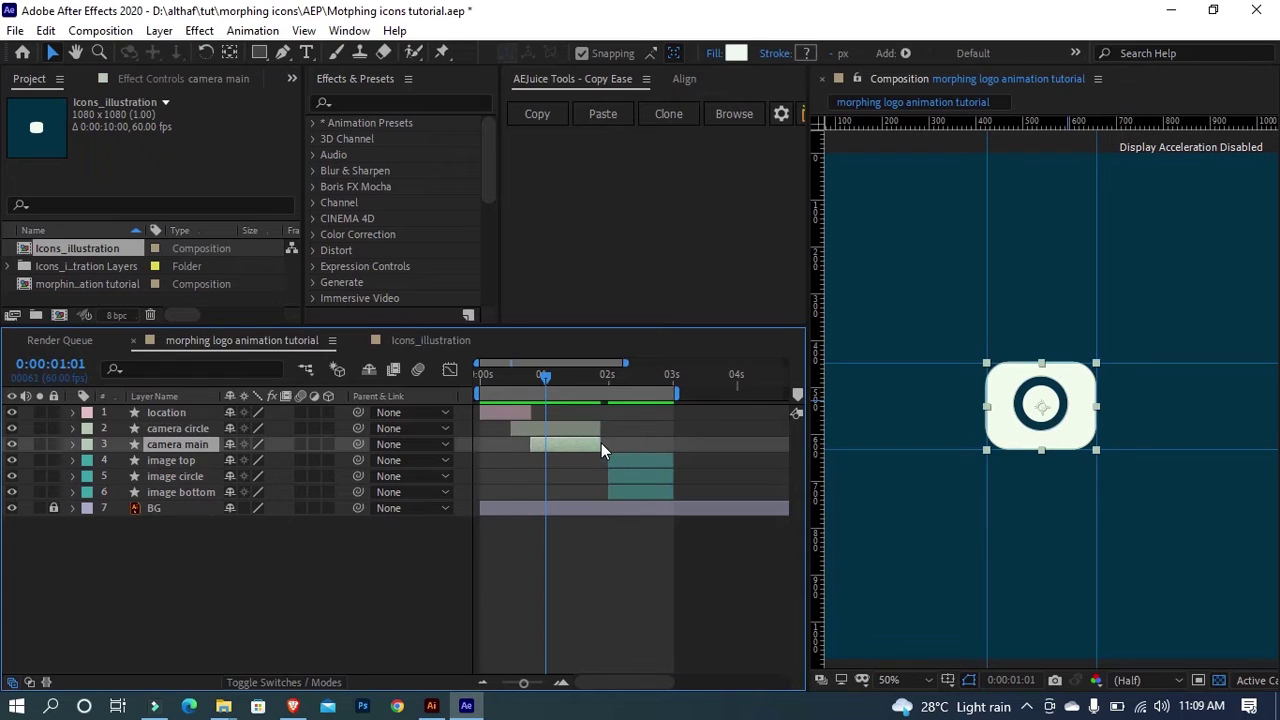
{"action": "key", "text": "space"}
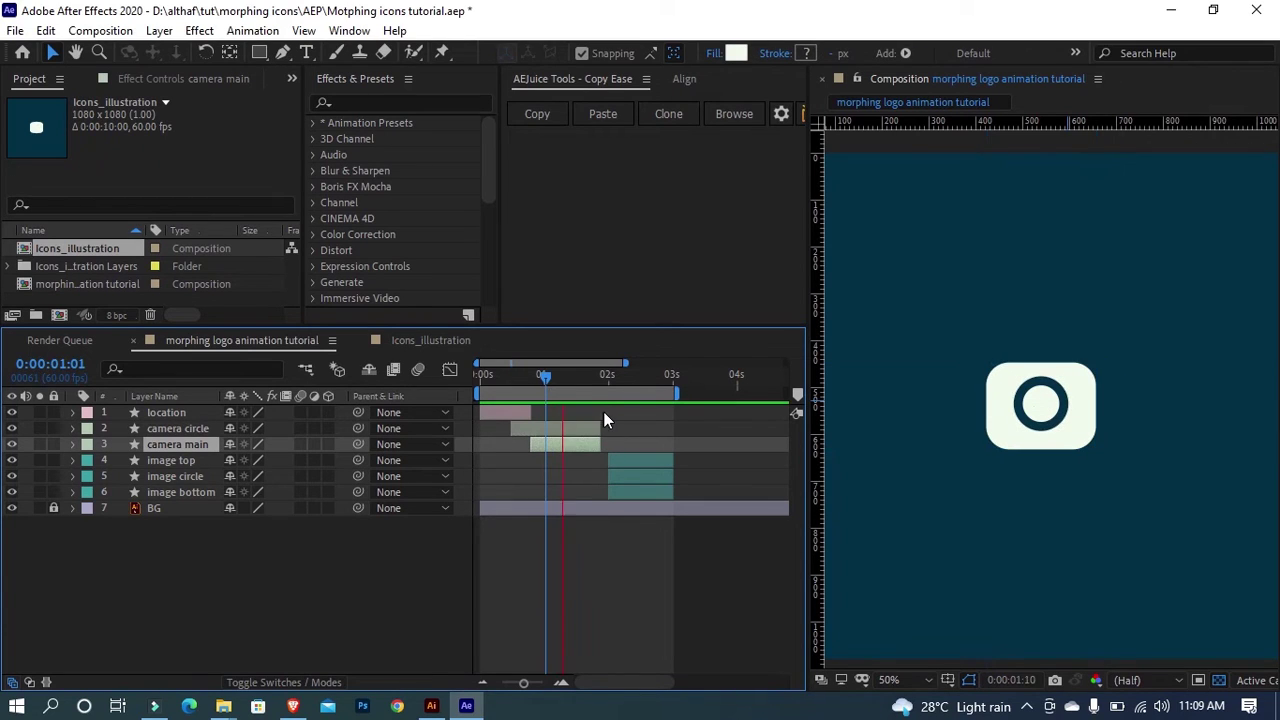
{"action": "key", "text": "space"}
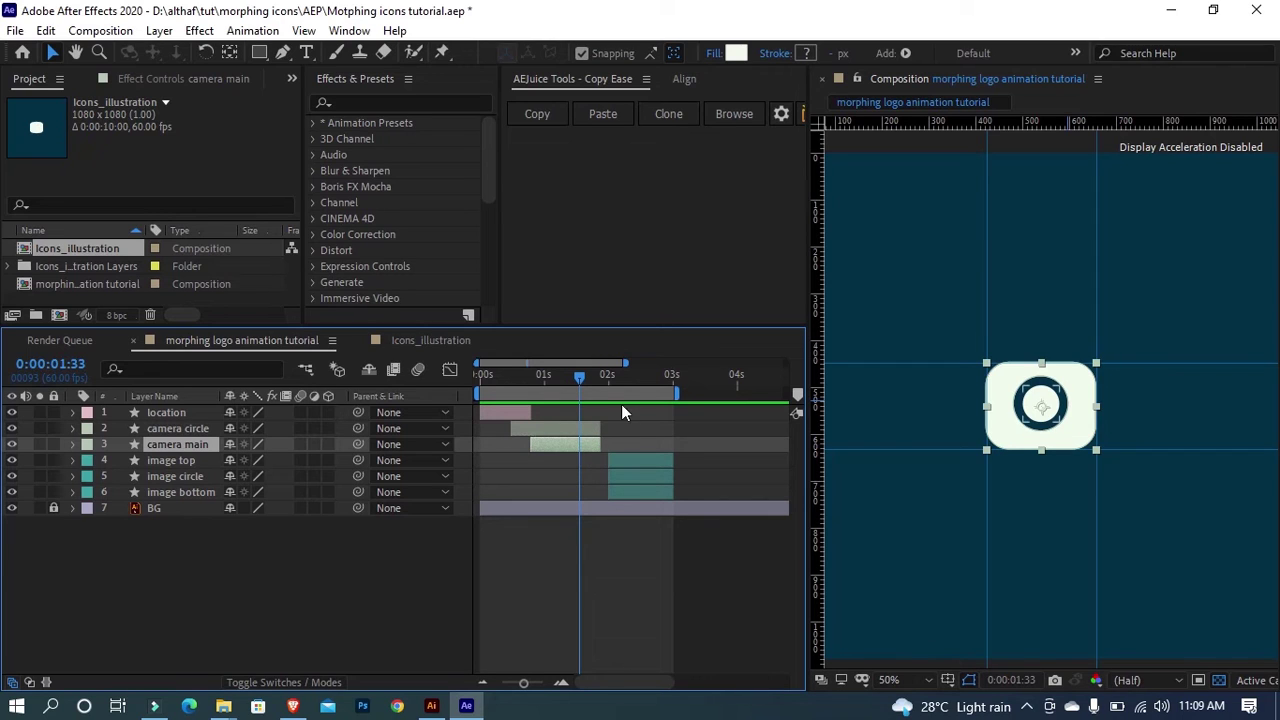
Step: Extend the start of the image top, image circle and image bottom layers earlier so they overlap the camera layers
{"action": "mouse_move", "coordinate": [588, 378]}
{"action": "left_mouse_down"}
{"action": "mouse_move", "coordinate": [626, 382]}
{"action": "mouse_move", "coordinate": [598, 377]}
{"action": "left_mouse_up"}
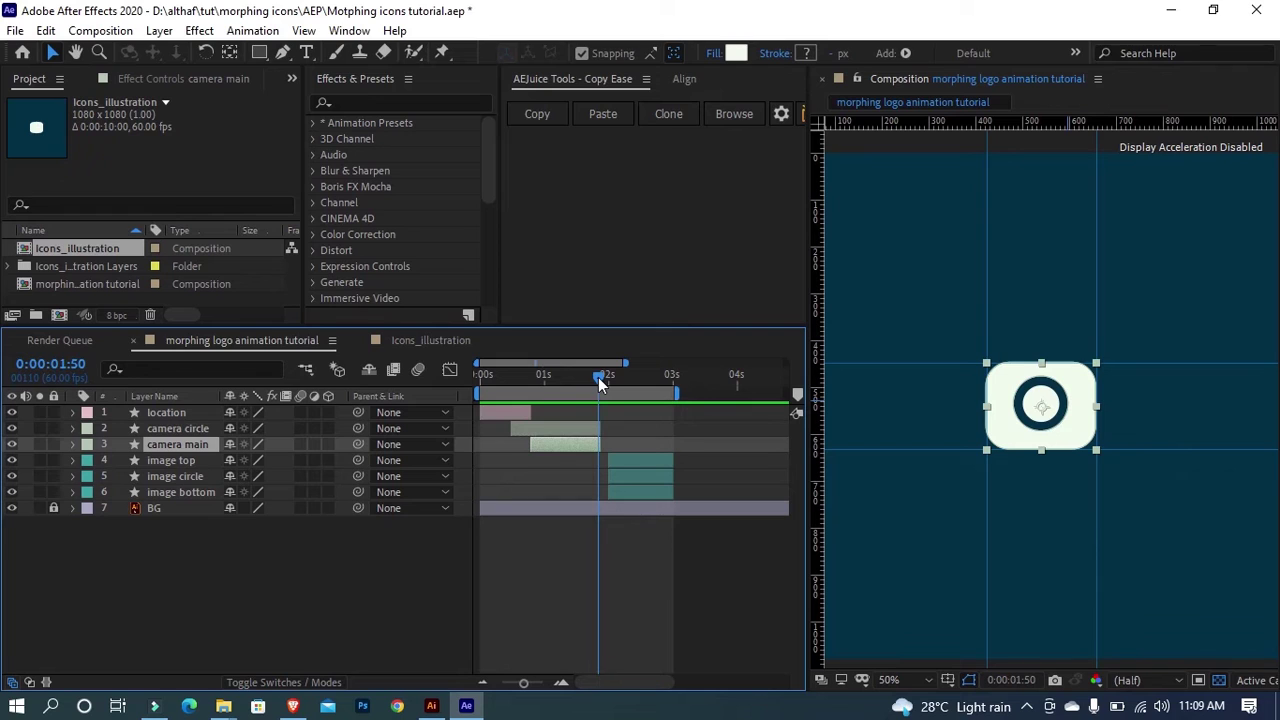
{"action": "left_click", "coordinate": [623, 464]}
{"action": "left_click", "coordinate": [624, 489], "text": "shift"}
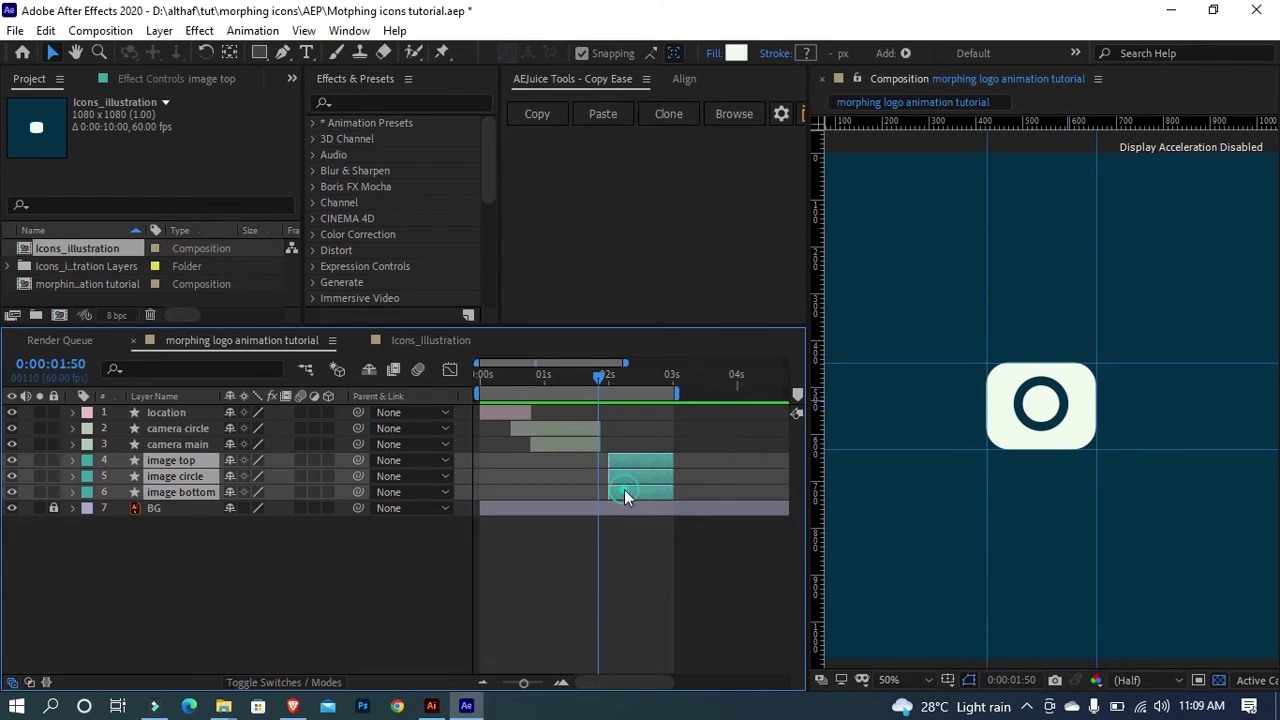
{"action": "left_click_drag", "start_coordinate": [609, 464], "coordinate": [583, 465]}
Step: Set the opacity of the three image layers to 50%
{"action": "key", "text": "t"}
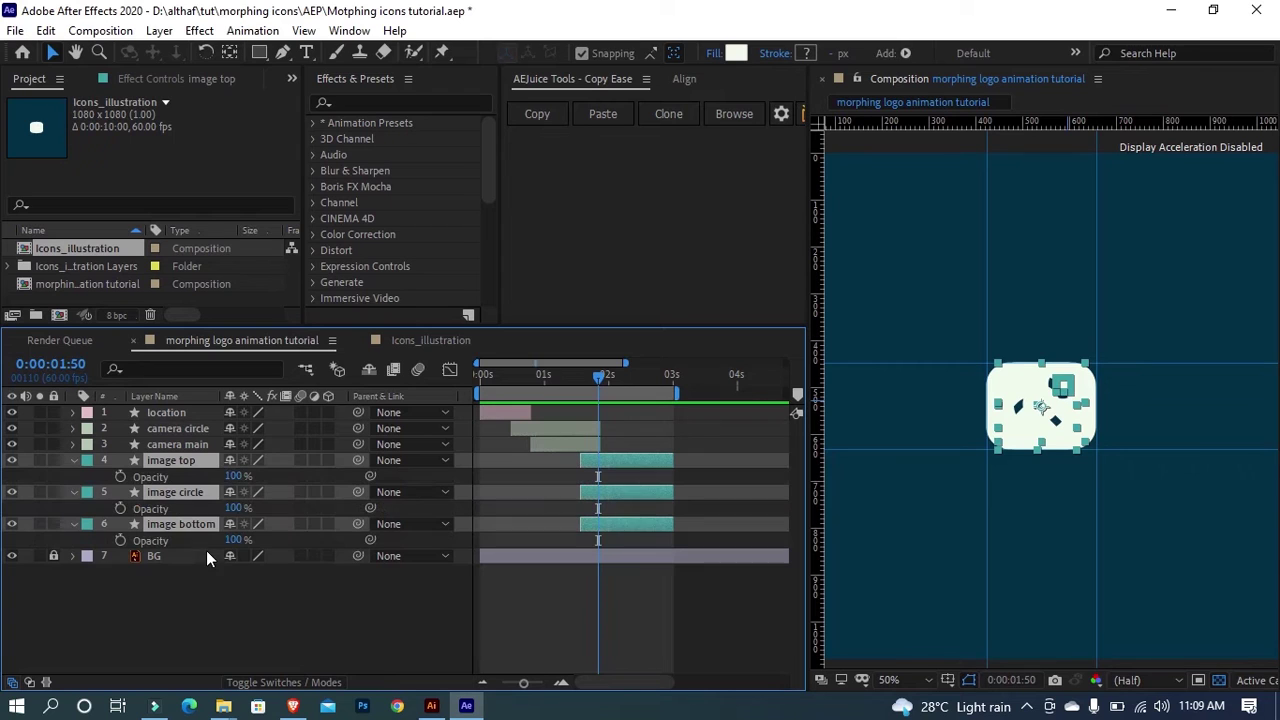
{"action": "left_click", "coordinate": [237, 476]}
{"action": "type", "text": "50"}
{"action": "left_click", "coordinate": [288, 606]}
{"action": "key", "text": "period"}
{"action": "key", "text": "period"}
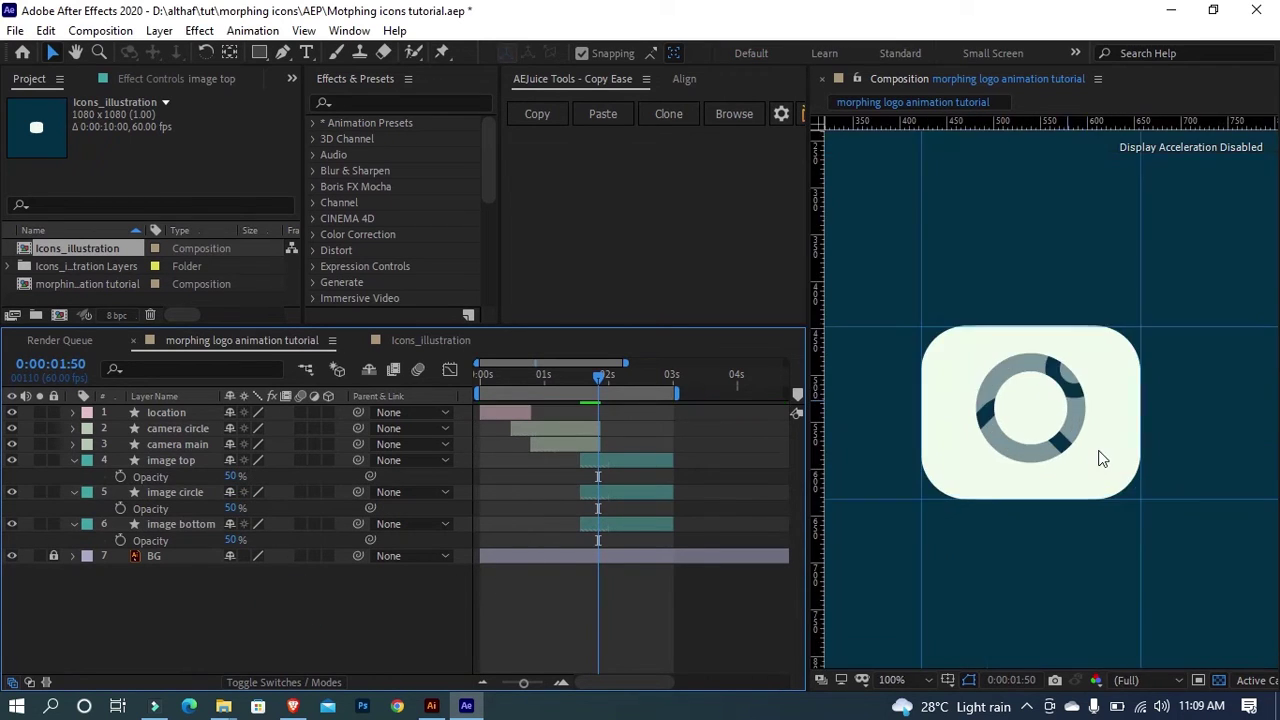
Step: At 0:00:01:20, filter the timeline properties for the camera layers' paths
{"action": "mouse_move", "coordinate": [567, 372]}
{"action": "left_mouse_down"}
{"action": "mouse_move", "coordinate": [532, 384]}
{"action": "mouse_move", "coordinate": [565, 390]}
{"action": "left_mouse_up"}
{"action": "left_click", "coordinate": [568, 427]}
{"action": "left_click", "coordinate": [570, 448], "text": "shift"}
{"action": "left_click", "coordinate": [569, 442]}
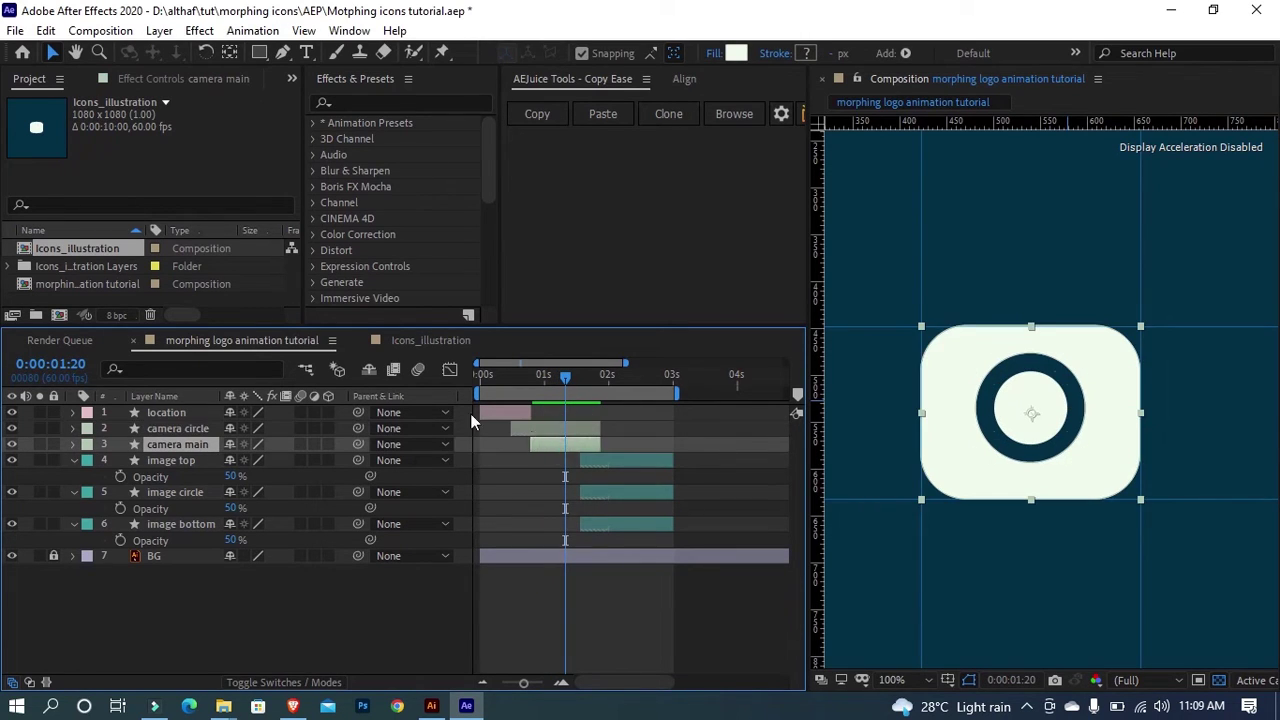
{"action": "left_click", "coordinate": [237, 368]}
{"action": "type", "text": "p"}
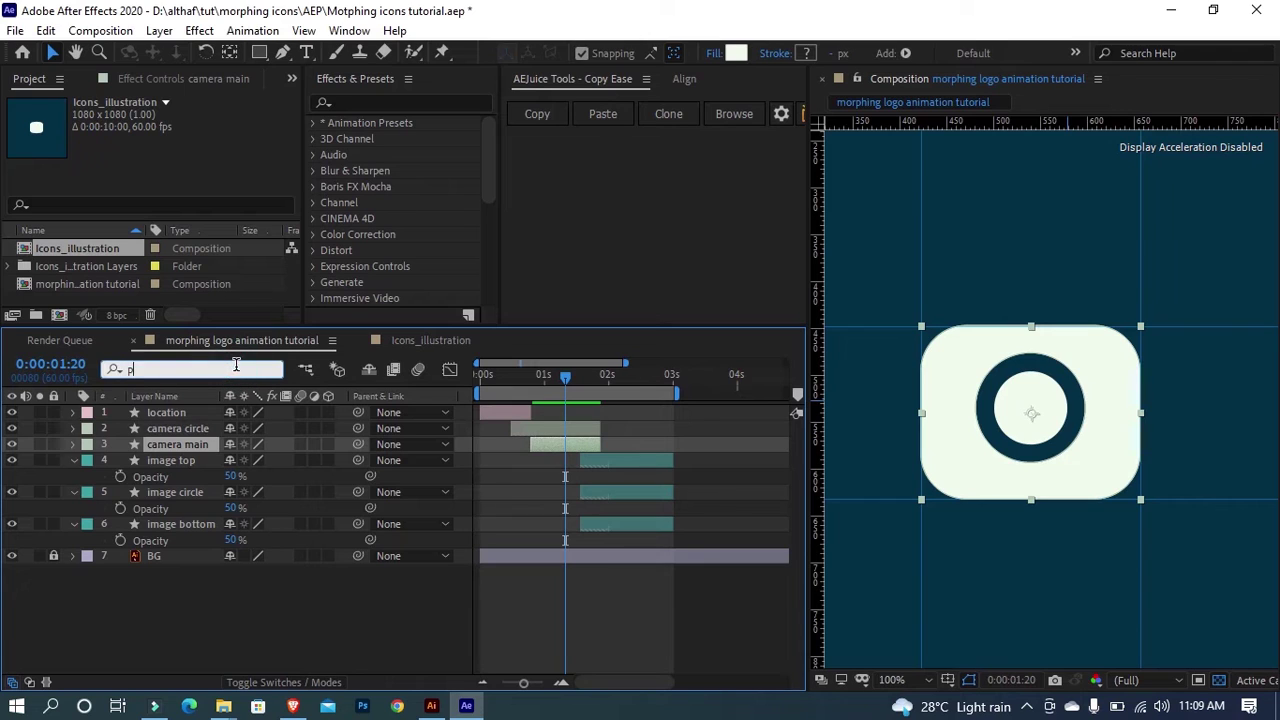
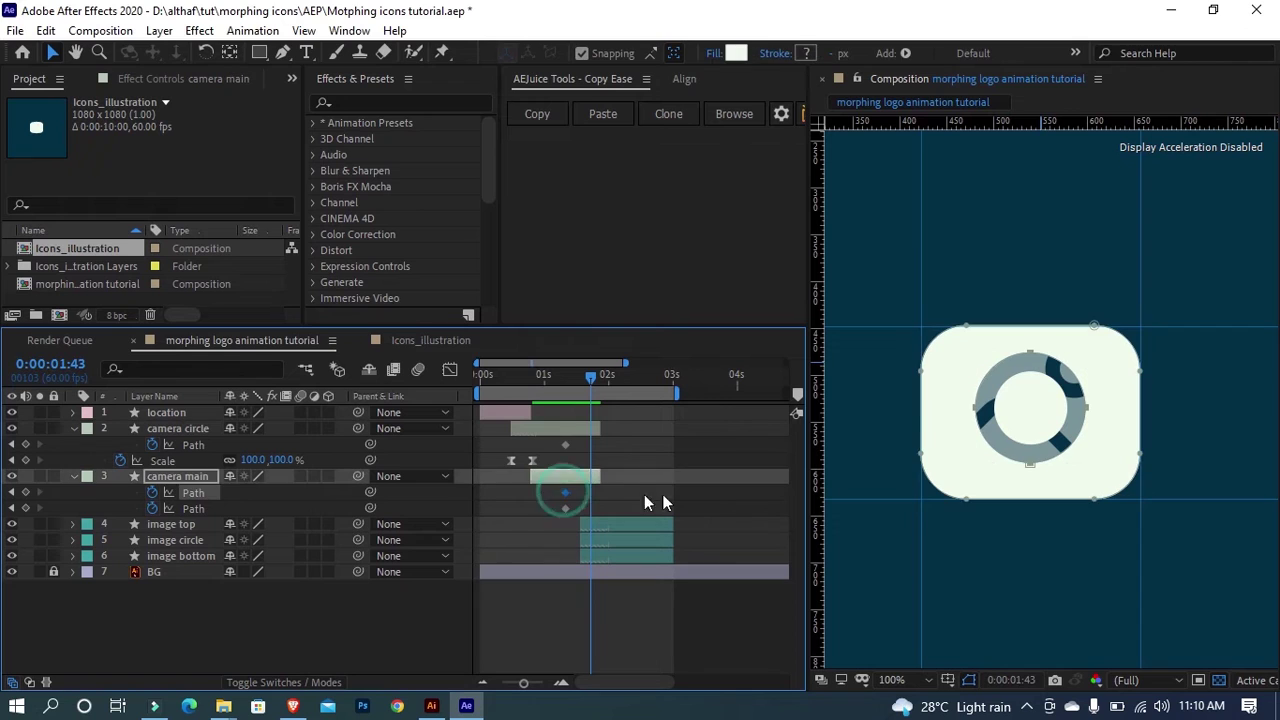
Step: At 0:00:01:43, shrink the camera main layer's circular hole path and move it over the image icon's small round cut-out
{"action": "left_click", "coordinate": [565, 444], "text": "shift"}
{"action": "left_click", "coordinate": [567, 492]}
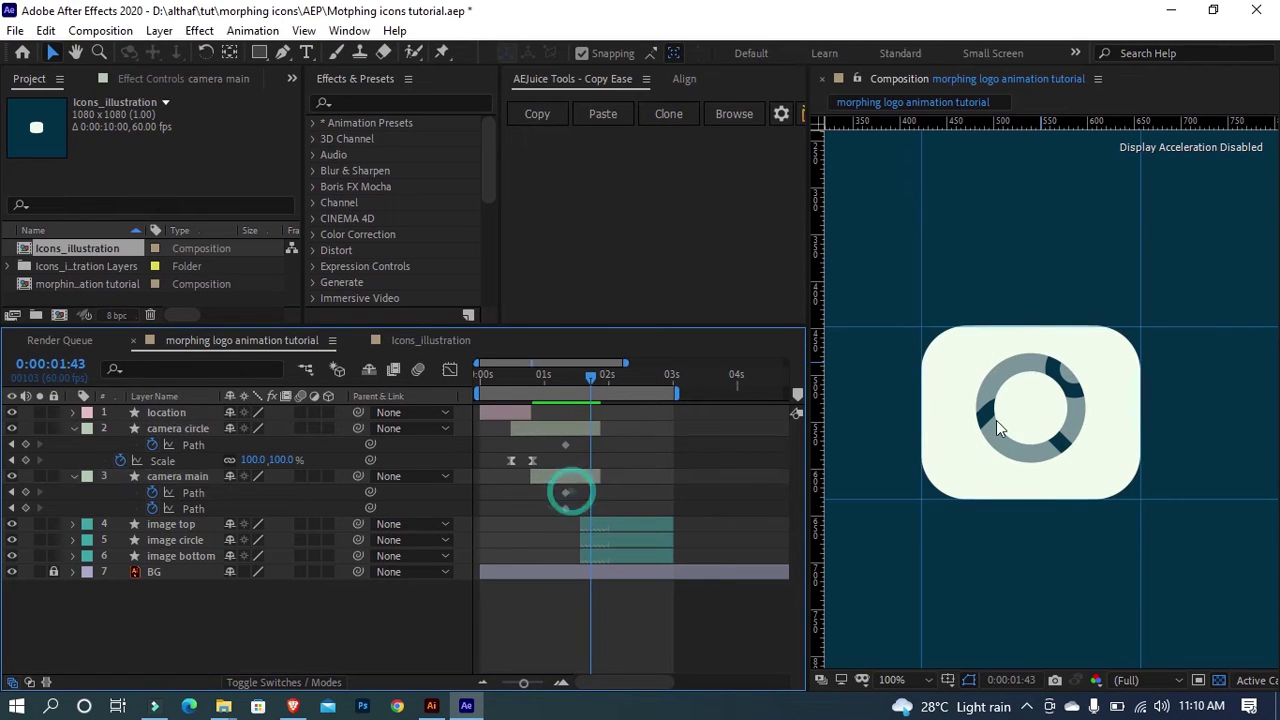
{"action": "left_click", "coordinate": [566, 493]}
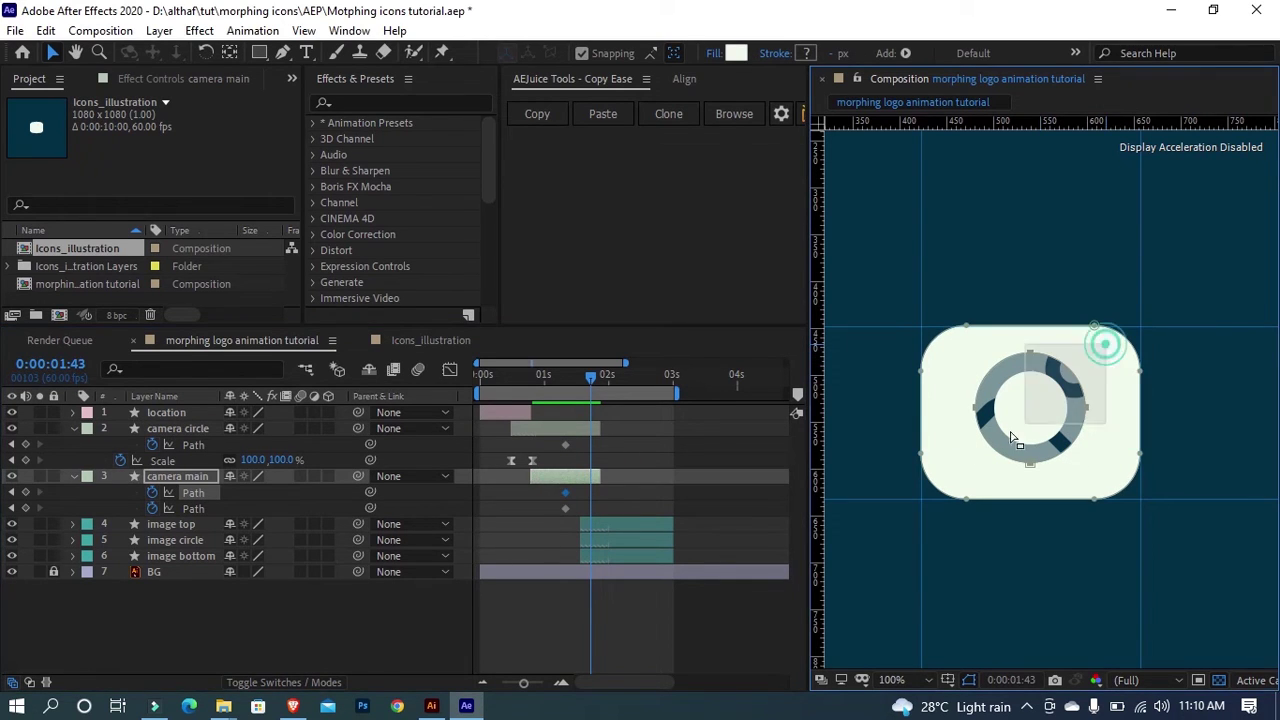
{"action": "double_click", "coordinate": [1030, 462]}
{"action": "left_click_drag", "start_coordinate": [976, 465], "coordinate": [1027, 416]}
{"action": "scroll", "coordinate": [1060, 385], "scroll_direction": "up", "scroll_amount": 1}
{"action": "left_click_drag", "start_coordinate": [1076, 361], "coordinate": [1108, 332]}
{"action": "scroll", "coordinate": [1110, 335], "scroll_direction": "up", "scroll_amount": 1}
{"action": "left_click_drag", "start_coordinate": [1117, 348], "coordinate": [1035, 420]}
Step: Fine-tune the hole path's size and position to match the ring around the small image circle
{"action": "left_click_drag", "start_coordinate": [1097, 357], "coordinate": [1102, 357]}
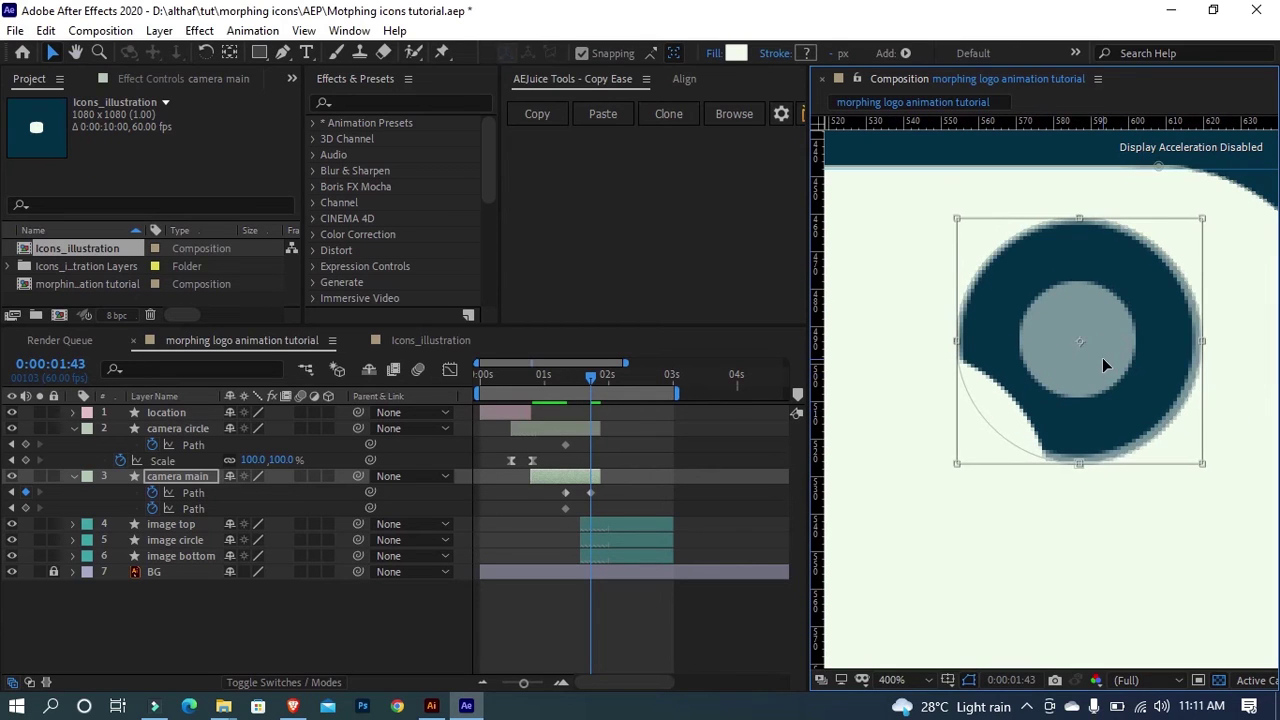
{"action": "left_click_drag", "start_coordinate": [1203, 464], "coordinate": [1196, 458]}
{"action": "left_click_drag", "start_coordinate": [955, 216], "coordinate": [962, 221]}
{"action": "key", "text": "Up"}
{"action": "key", "text": "Right"}
{"action": "key", "text": "Down"}
{"action": "key", "text": "Left"}
{"action": "scroll", "coordinate": [1151, 286], "scroll_direction": "down", "scroll_amount": 2}
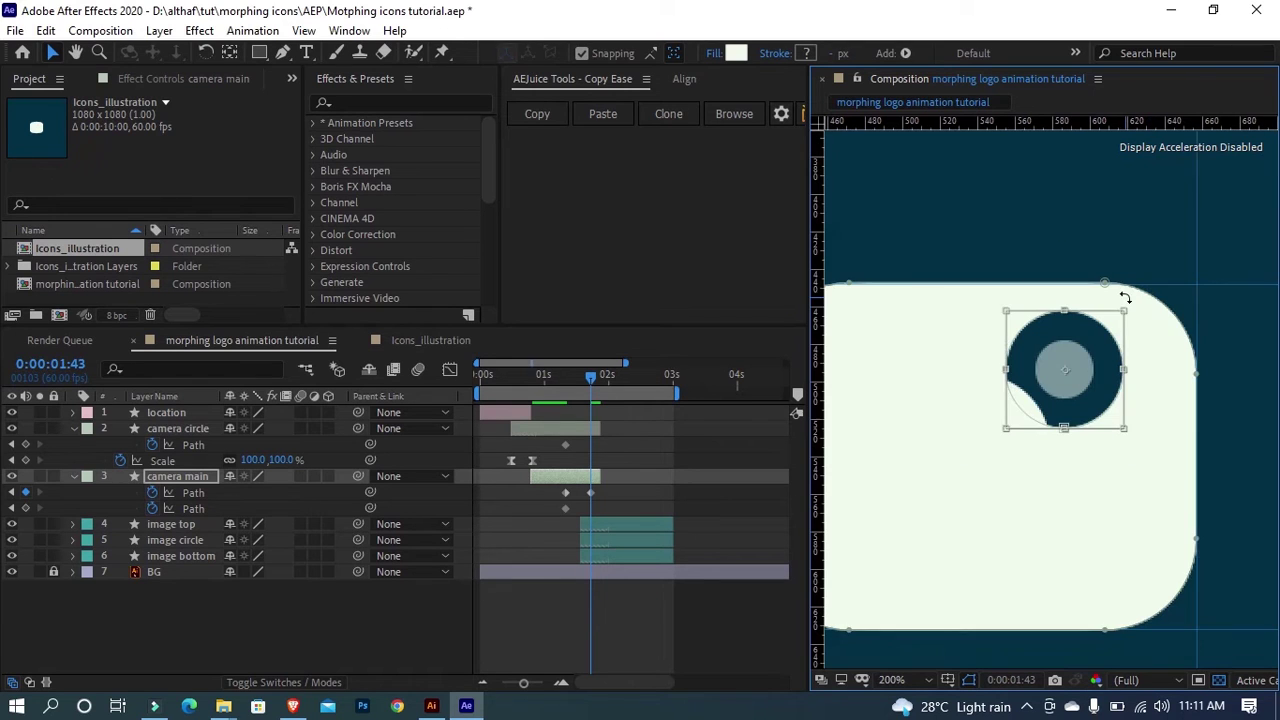
Step: At 0:00:01:43, shrink the camera circle's path and move it onto the small image circle inside the ring
{"action": "left_click_drag", "start_coordinate": [590, 379], "coordinate": [560, 382]}
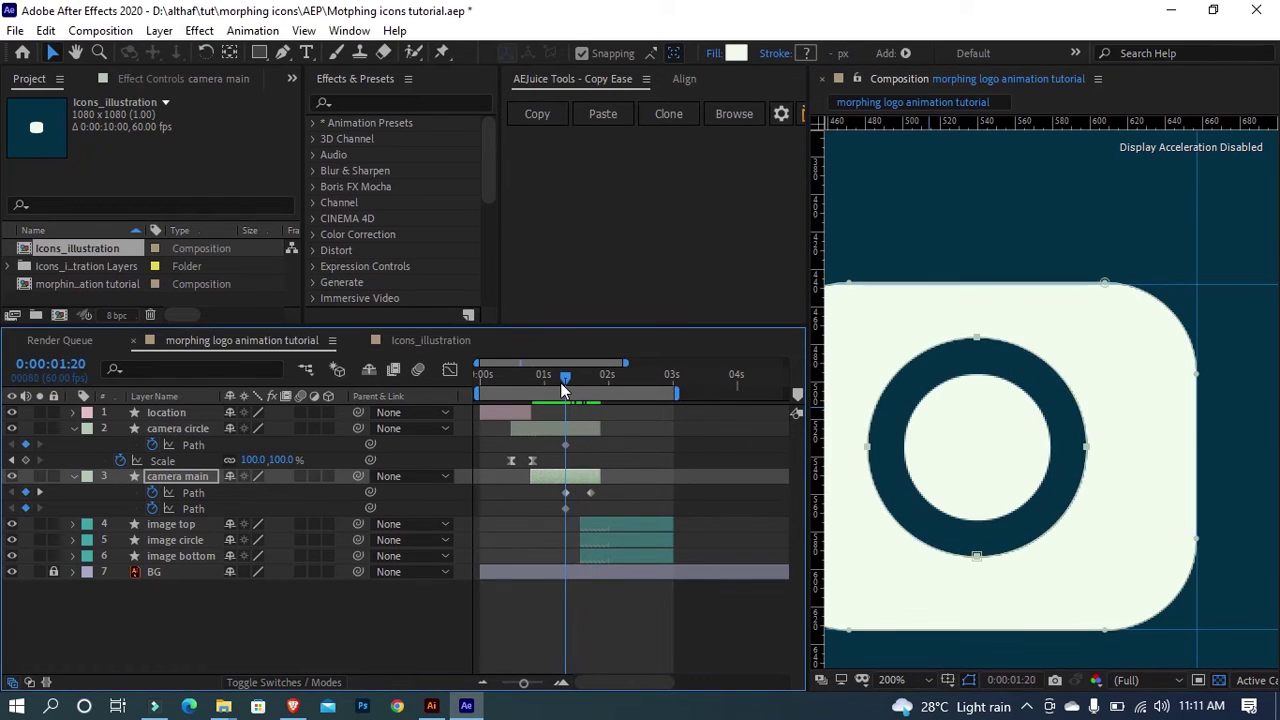
{"action": "left_click", "coordinate": [564, 444]}
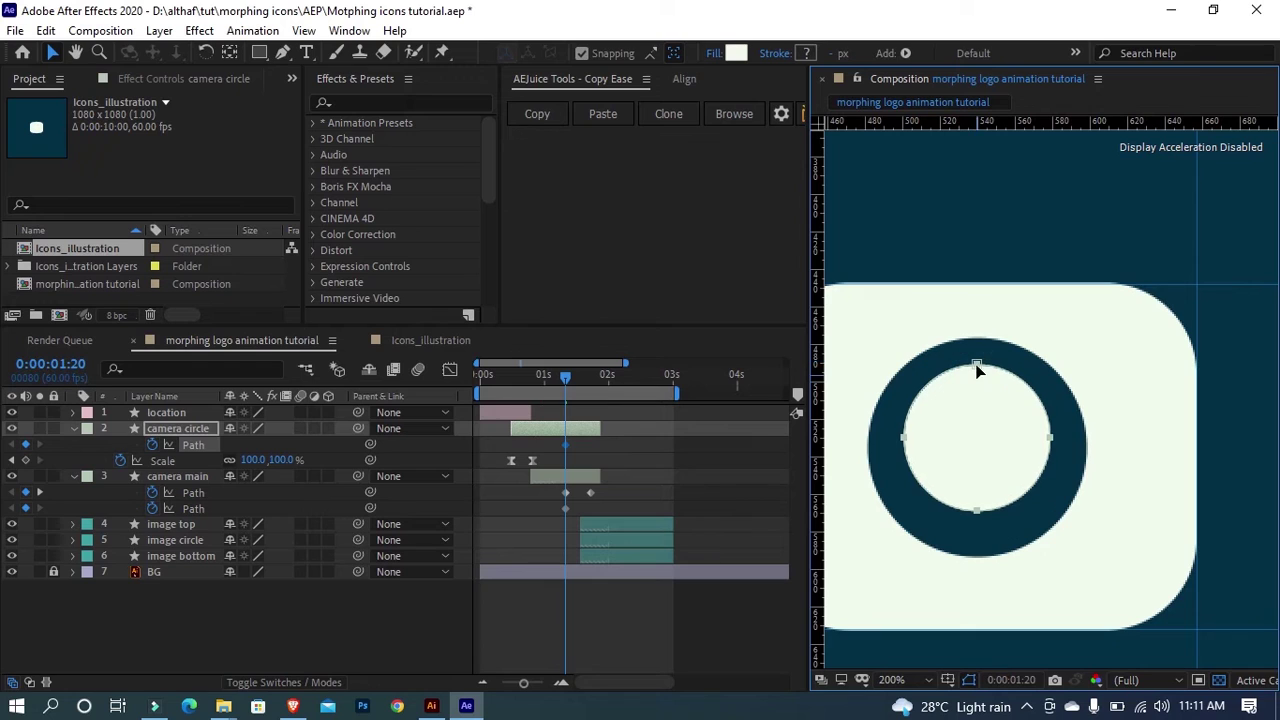
{"action": "left_click", "coordinate": [590, 377]}
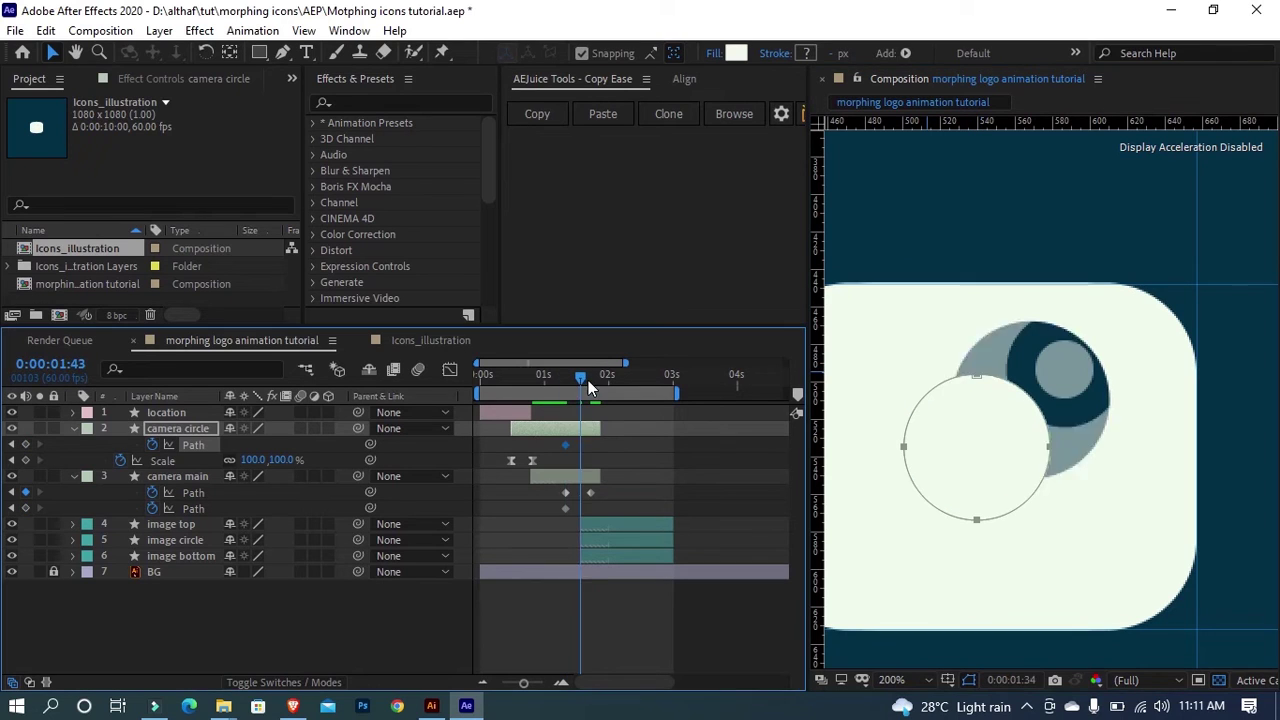
{"action": "left_click_drag", "start_coordinate": [863, 353], "coordinate": [1054, 497]}
{"action": "double_click", "coordinate": [1052, 447]}
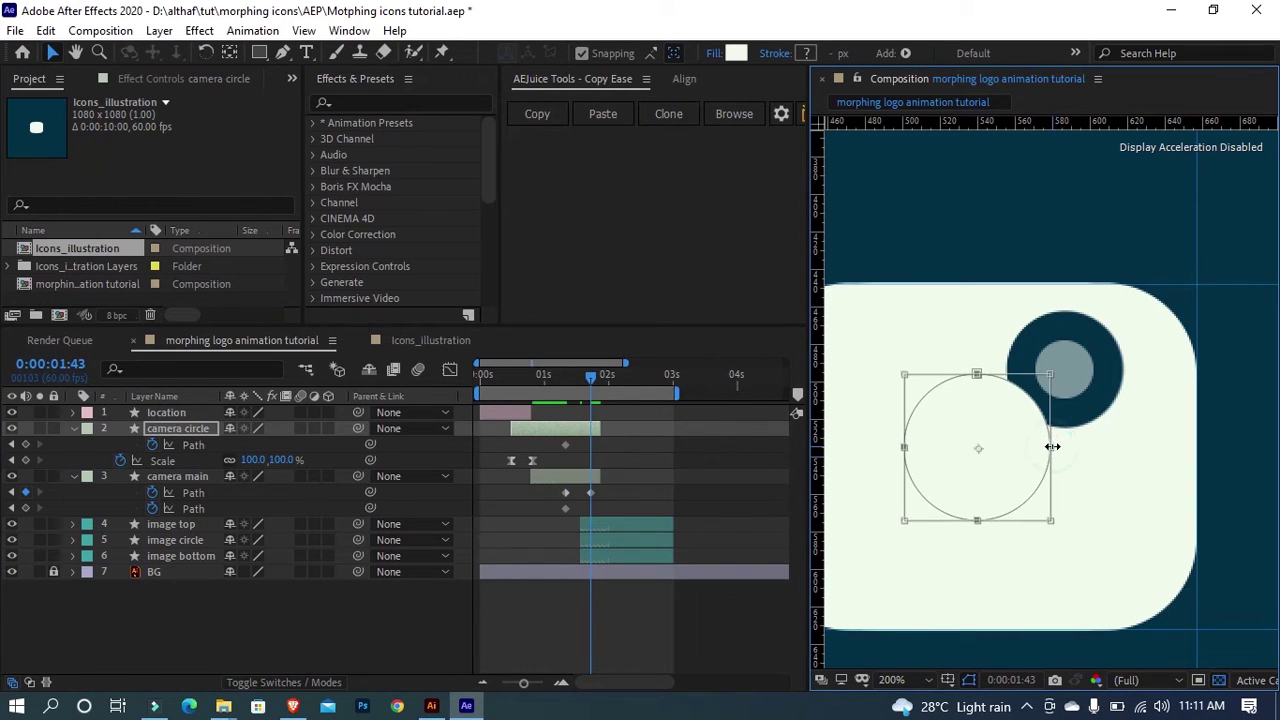
{"action": "left_click_drag", "start_coordinate": [906, 523], "coordinate": [1093, 374]}
{"action": "scroll", "coordinate": [1078, 373], "scroll_direction": "up", "scroll_amount": 1}
{"action": "left_click_drag", "start_coordinate": [1126, 290], "coordinate": [1135, 283]}
{"action": "left_click_drag", "start_coordinate": [1023, 394], "coordinate": [1021, 397]}
{"action": "scroll", "coordinate": [1020, 402], "scroll_direction": "down", "scroll_amount": 2}
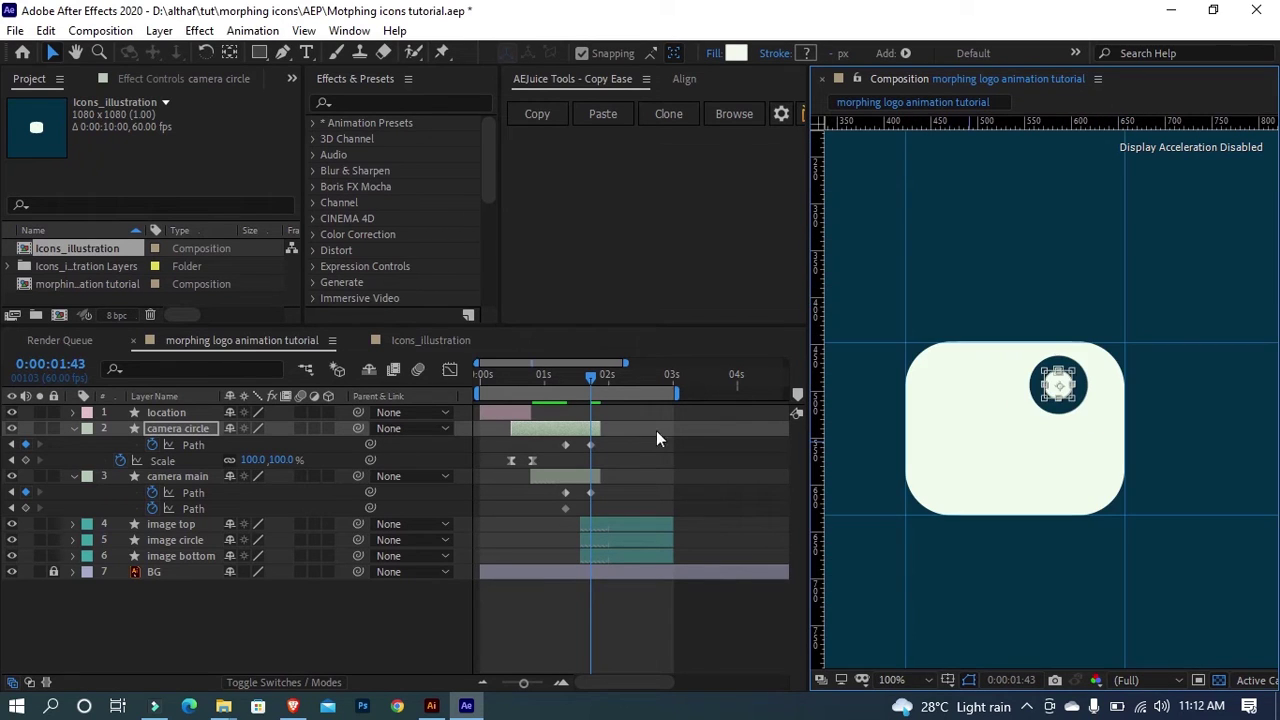
Step: At 0:00:01:43, move the camera main path's right-side points inward to line up with the image icon's right edge
{"action": "mouse_move", "coordinate": [588, 385]}
{"action": "left_mouse_down"}
{"action": "mouse_move", "coordinate": [598, 388]}
{"action": "mouse_move", "coordinate": [568, 379]}
{"action": "mouse_move", "coordinate": [634, 378]}
{"action": "mouse_move", "coordinate": [570, 378]}
{"action": "mouse_move", "coordinate": [591, 382]}
{"action": "left_mouse_up"}
{"action": "left_click", "coordinate": [640, 470]}
{"action": "left_click", "coordinate": [587, 479]}
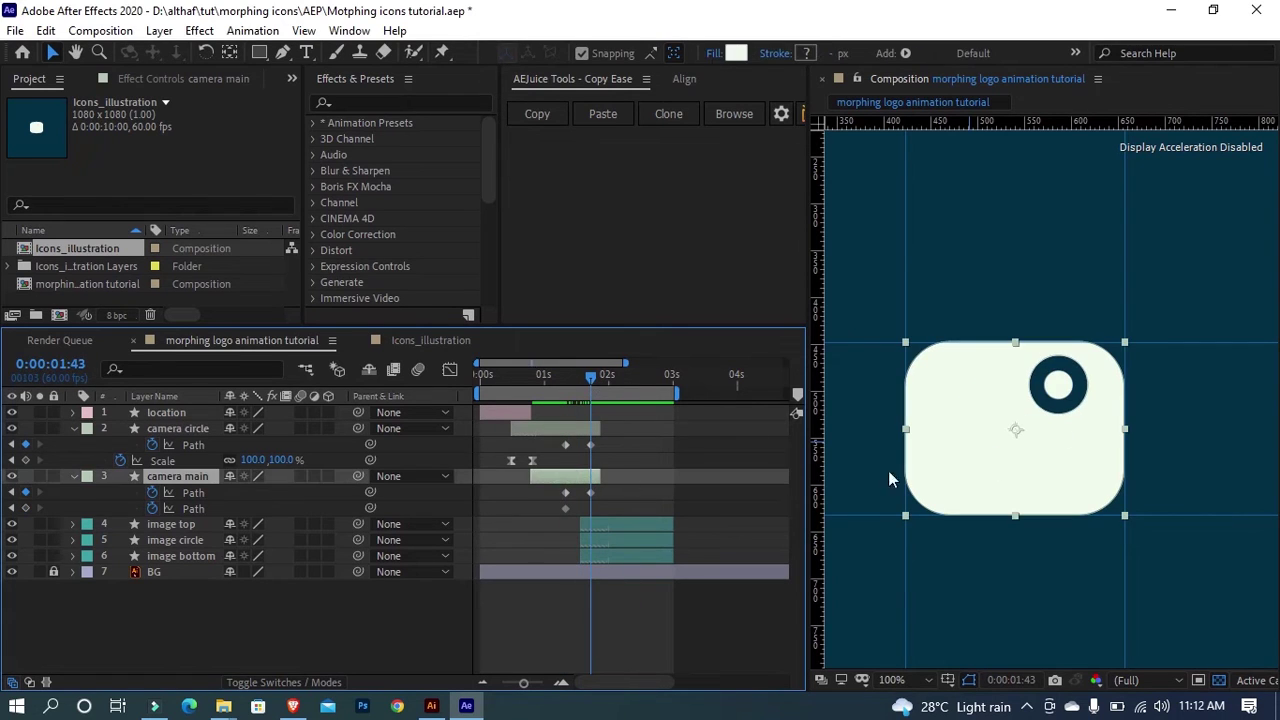
{"action": "left_click", "coordinate": [1126, 385]}
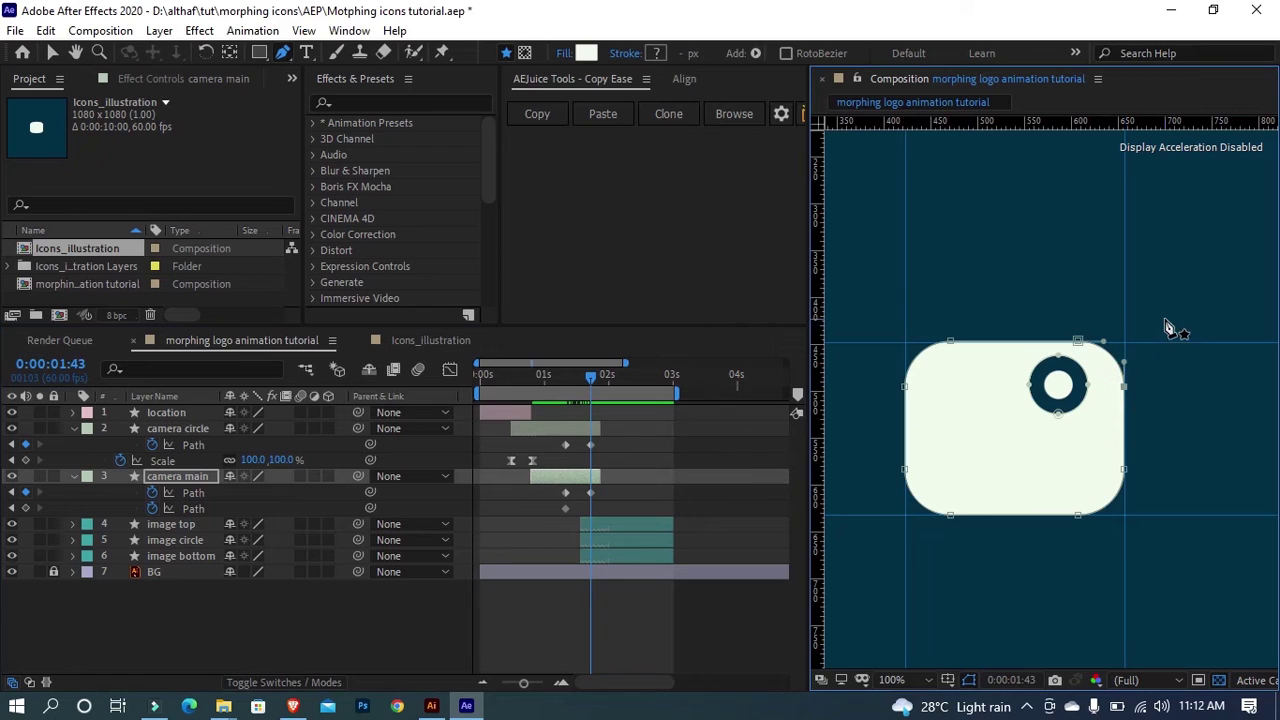
{"action": "left_click_drag", "start_coordinate": [1168, 322], "coordinate": [1120, 522]}
{"action": "left_click_drag", "start_coordinate": [1124, 469], "coordinate": [1058, 516]}
{"action": "key", "text": "ctrl+z"}
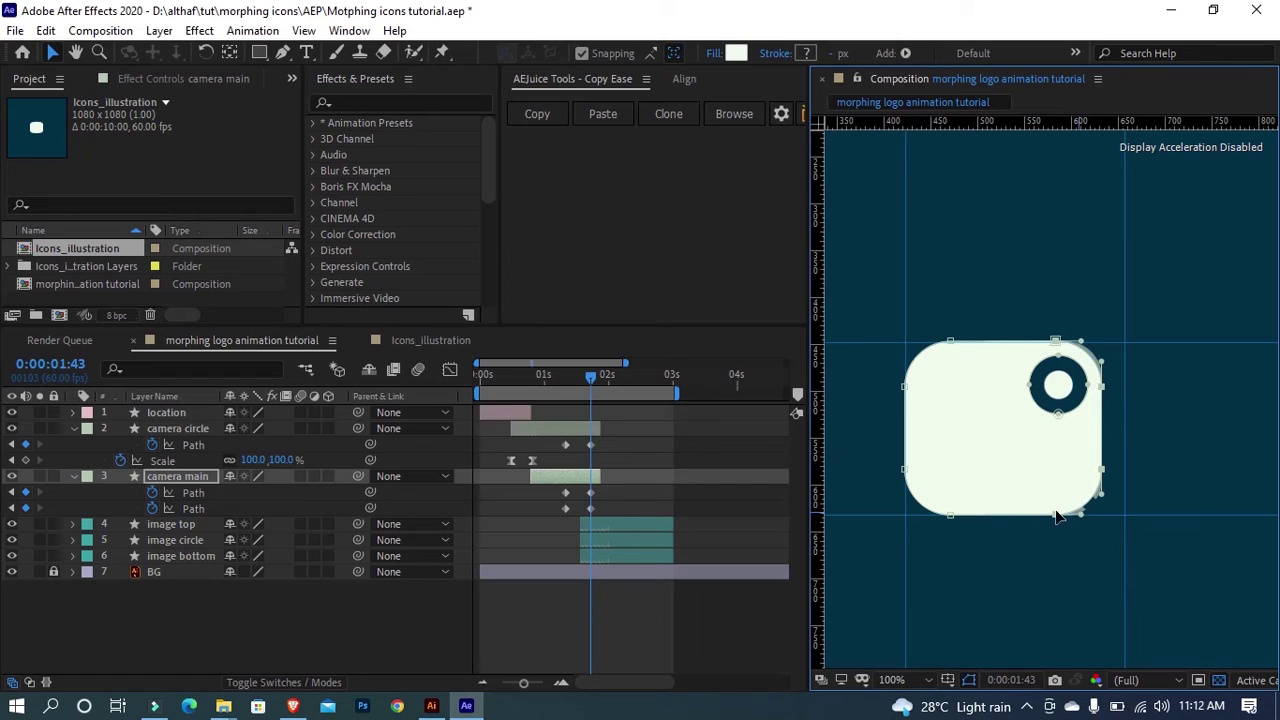
{"action": "scroll", "coordinate": [1058, 516], "scroll_direction": "up", "scroll_amount": 4}
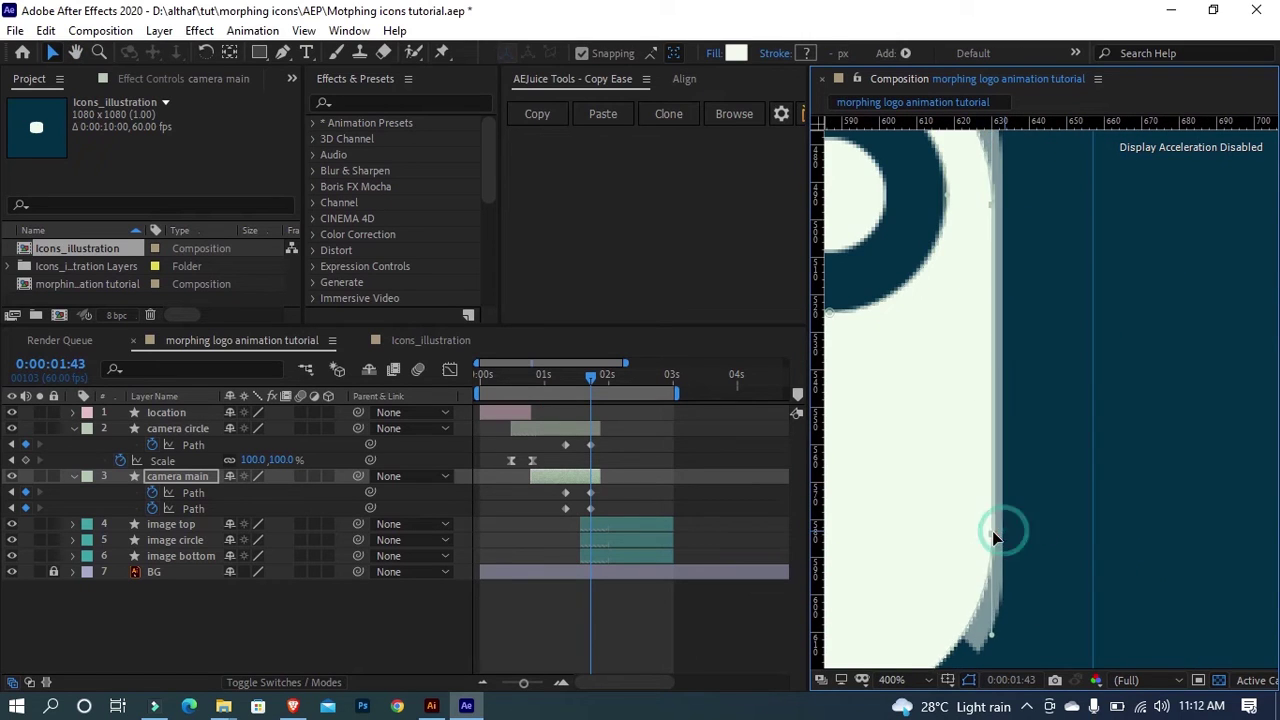
{"action": "scroll", "coordinate": [1010, 510], "scroll_direction": "up", "scroll_amount": 2}
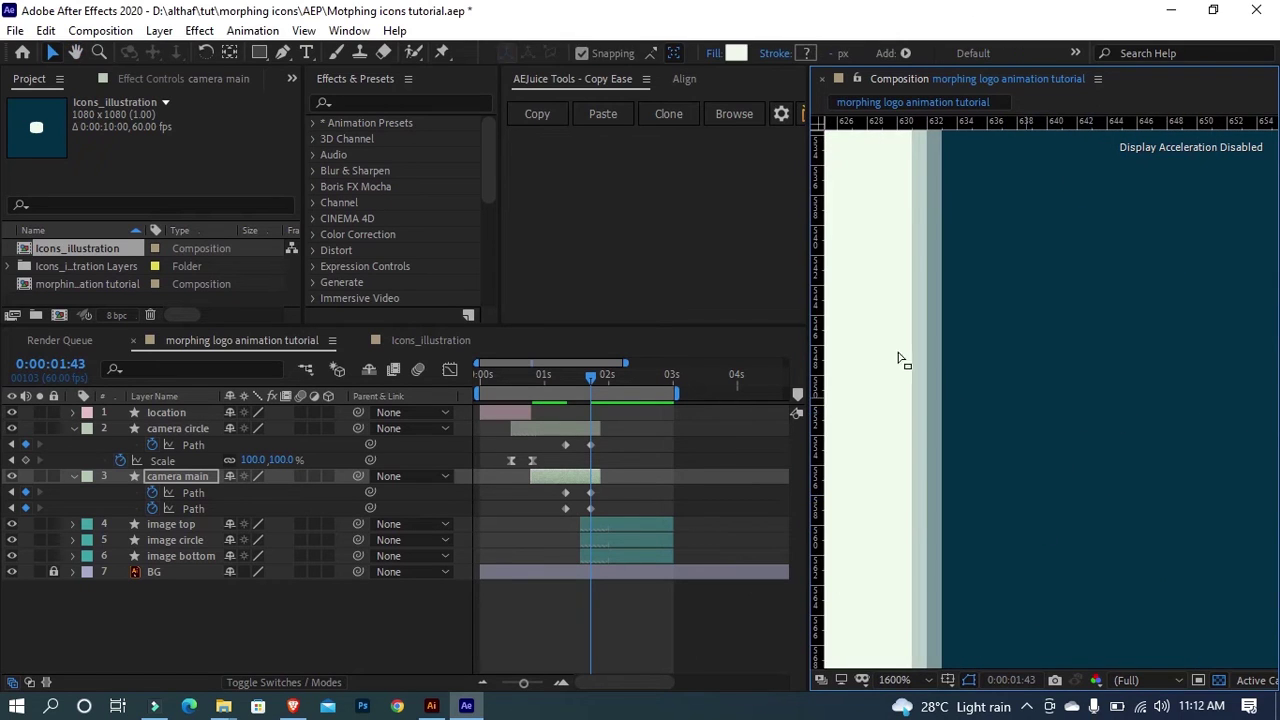
{"action": "scroll", "coordinate": [950, 527], "scroll_direction": "down", "scroll_amount": 1}
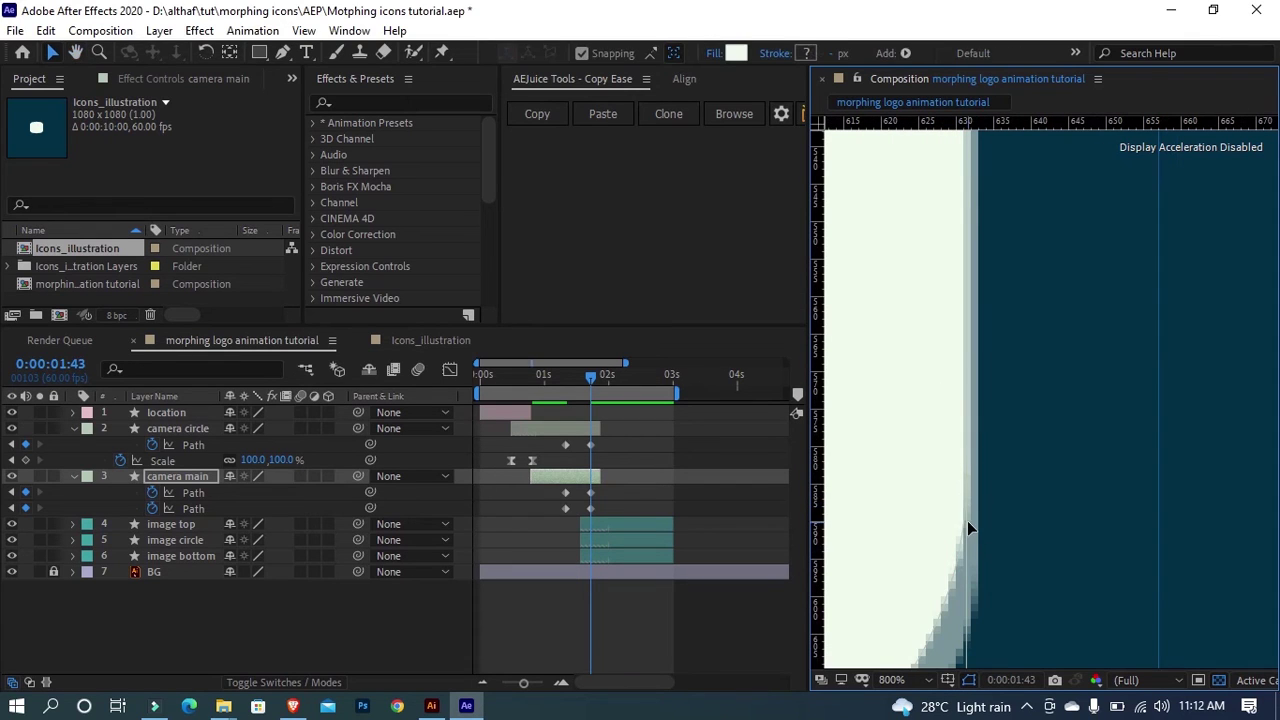
{"action": "left_click_drag", "start_coordinate": [966, 475], "coordinate": [1155, 471]}
{"action": "scroll", "coordinate": [973, 478], "scroll_direction": "down", "scroll_amount": 2}
Step: Move the camera main path's left-side points inward toward the image icon's left edge
{"action": "left_click_drag", "start_coordinate": [923, 451], "coordinate": [1106, 471]}
{"action": "left_click_drag", "start_coordinate": [1064, 426], "coordinate": [1031, 474]}
{"action": "left_click_drag", "start_coordinate": [945, 294], "coordinate": [1027, 480]}
{"action": "key", "text": "ctrl+z"}
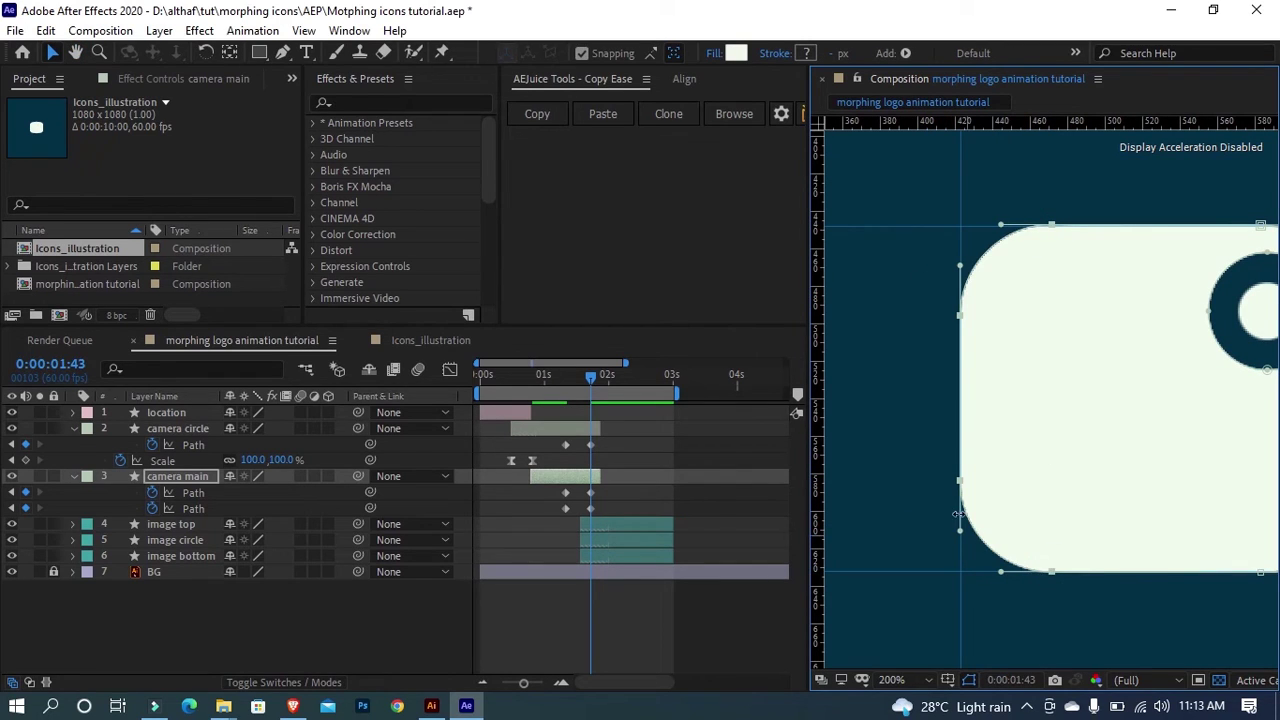
{"action": "left_click_drag", "start_coordinate": [962, 480], "coordinate": [1041, 485]}
{"action": "scroll", "coordinate": [1051, 363], "scroll_direction": "up", "scroll_amount": 2}
{"action": "scroll", "coordinate": [1162, 426], "scroll_direction": "up", "scroll_amount": 1}
{"action": "left_click_drag", "start_coordinate": [1202, 569], "coordinate": [1128, 514]}
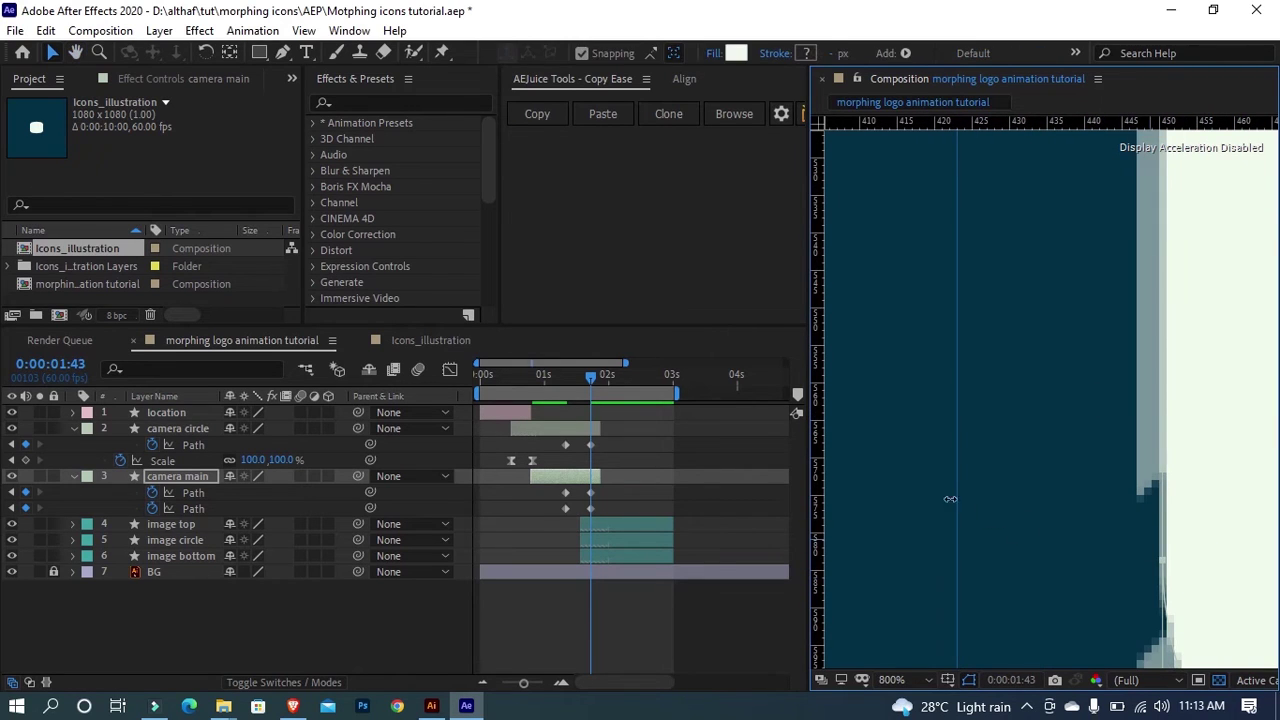
Step: Reposition the two vertical guides onto the left and right edges of the image icon
{"action": "left_click_drag", "start_coordinate": [1036, 509], "coordinate": [1139, 557]}
{"action": "scroll", "coordinate": [1141, 563], "scroll_direction": "down", "scroll_amount": 2}
{"action": "left_click_drag", "start_coordinate": [1236, 500], "coordinate": [1119, 523]}
Step: Adjust the points and handles of the camera body's upper-right corner to match the image icon's rounded corner
{"action": "scroll", "coordinate": [1119, 523], "scroll_direction": "up", "scroll_amount": 1}
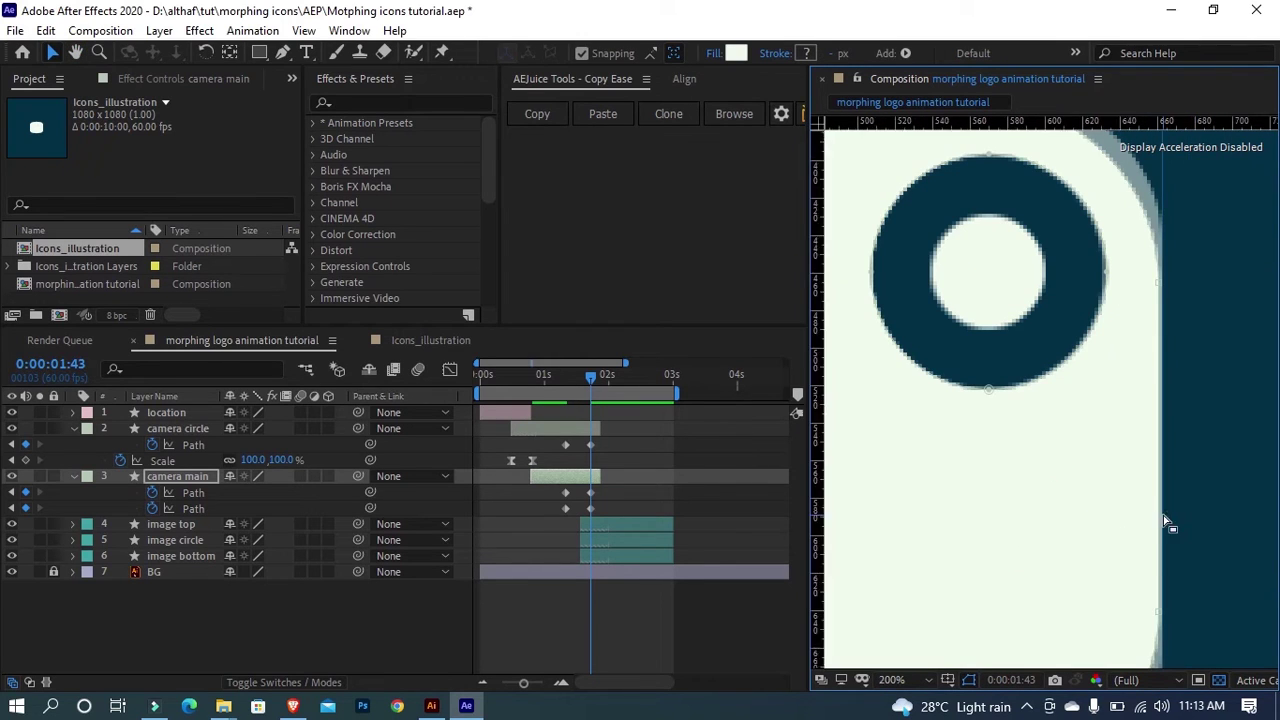
{"action": "scroll", "coordinate": [1140, 505], "scroll_direction": "down", "scroll_amount": 2}
{"action": "scroll", "coordinate": [1113, 497], "scroll_direction": "up", "scroll_amount": 1}
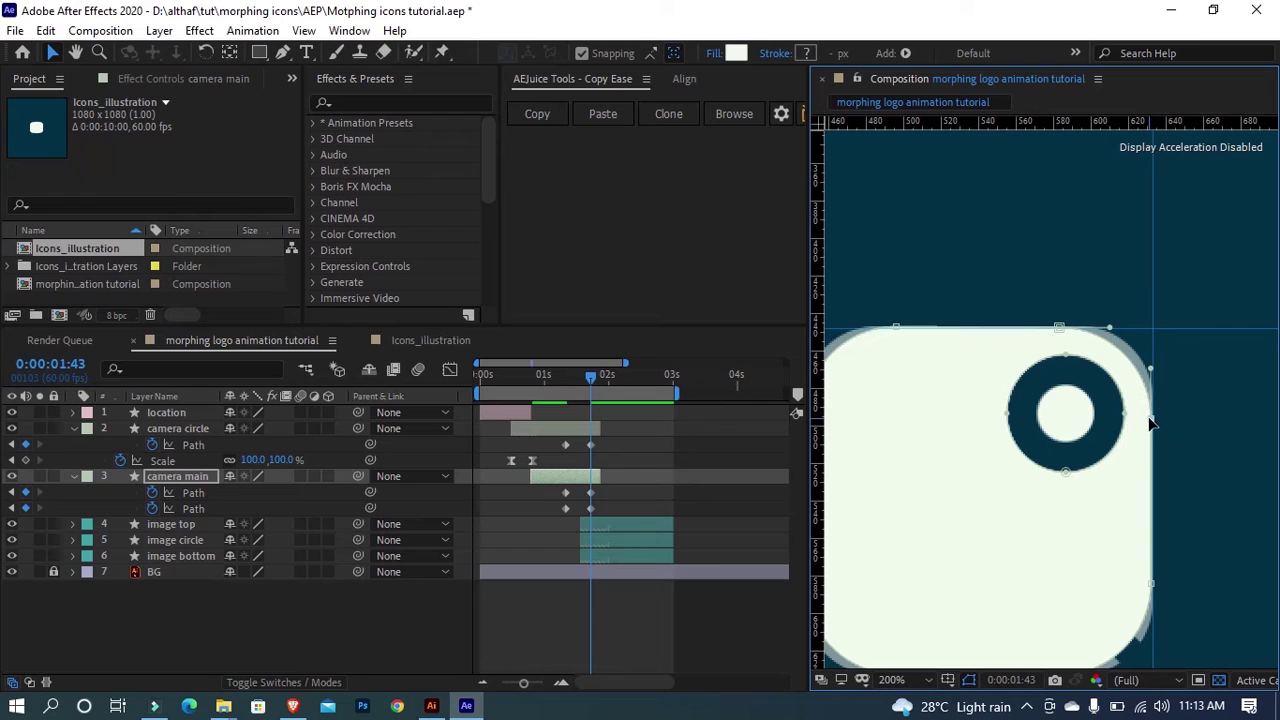
{"action": "scroll", "coordinate": [1160, 383], "scroll_direction": "up", "scroll_amount": 1}
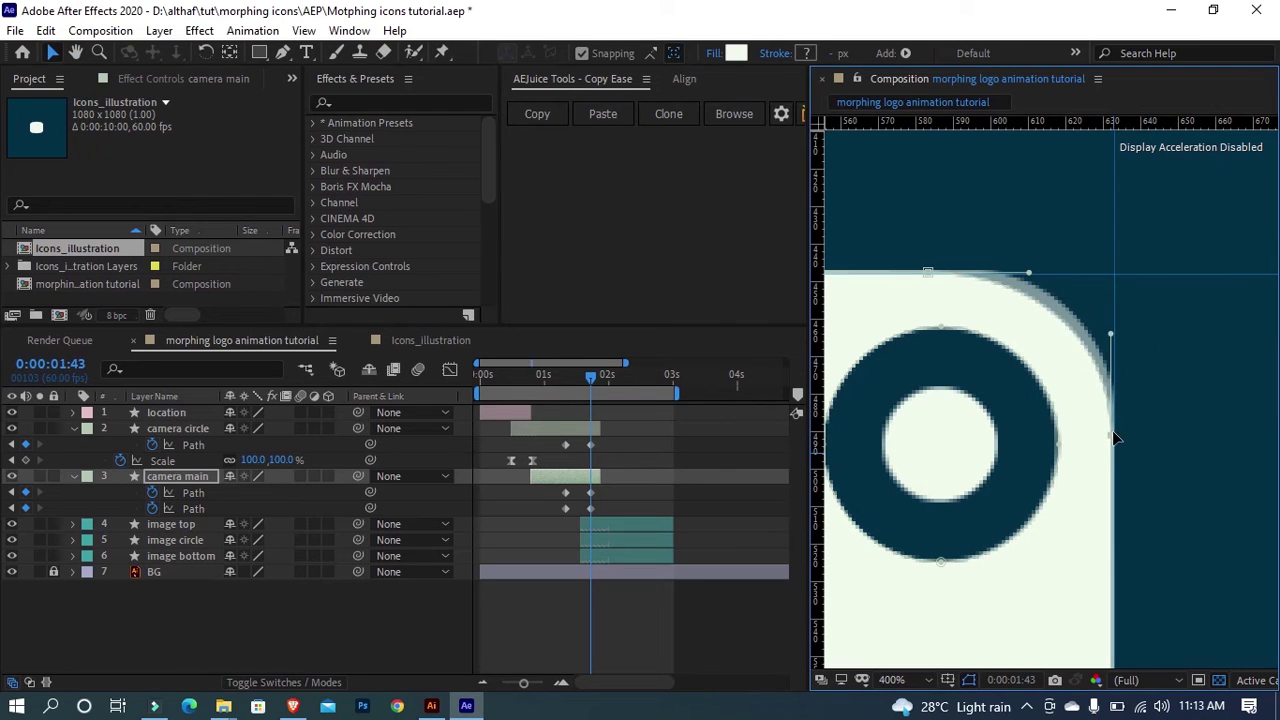
{"action": "left_click_drag", "start_coordinate": [1114, 418], "coordinate": [1115, 415]}
{"action": "left_click_drag", "start_coordinate": [930, 272], "coordinate": [1031, 276]}
{"action": "left_click_drag", "start_coordinate": [1110, 322], "coordinate": [1110, 342]}
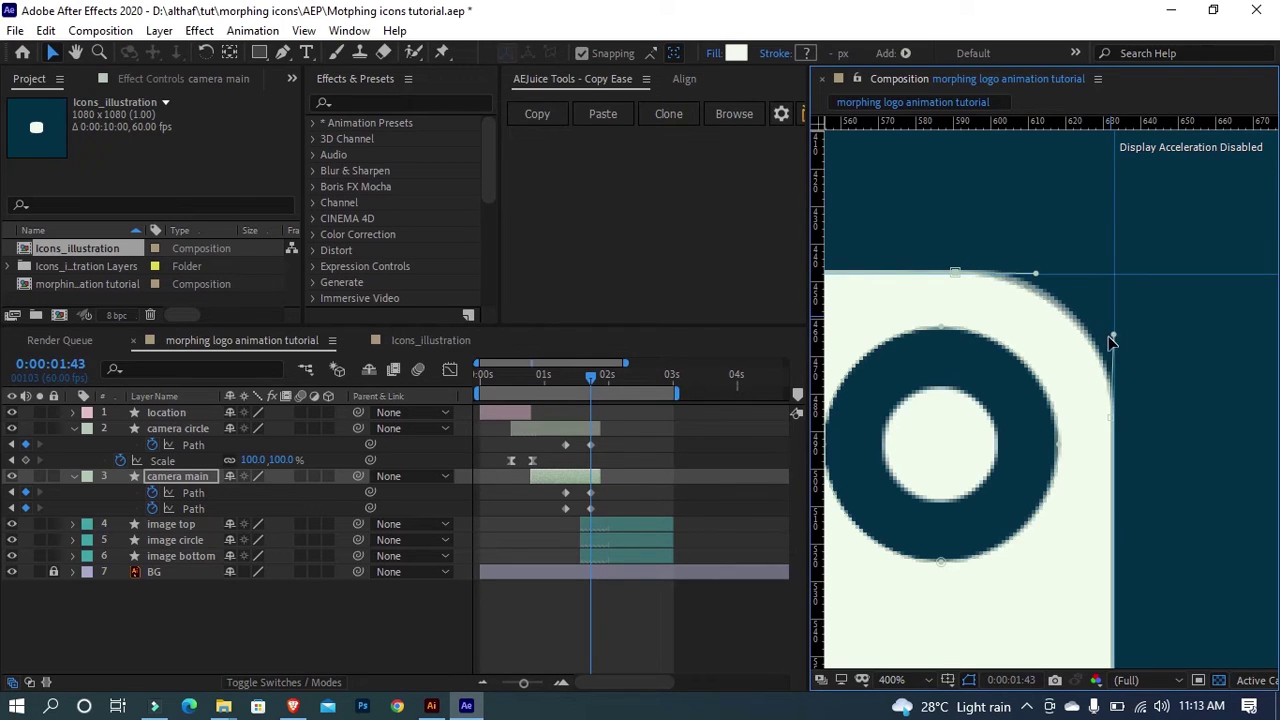
{"action": "left_click_drag", "start_coordinate": [955, 272], "coordinate": [1106, 297]}
Step: Adjust the camera body's upper-left corner points to follow the image icon's rounded corner
{"action": "scroll", "coordinate": [950, 285], "scroll_direction": "down", "scroll_amount": 1}
{"action": "left_click_drag", "start_coordinate": [975, 354], "coordinate": [1039, 354]}
{"action": "scroll", "coordinate": [1039, 354], "scroll_direction": "up", "scroll_amount": 1}
{"action": "left_click_drag", "start_coordinate": [918, 458], "coordinate": [913, 428]}
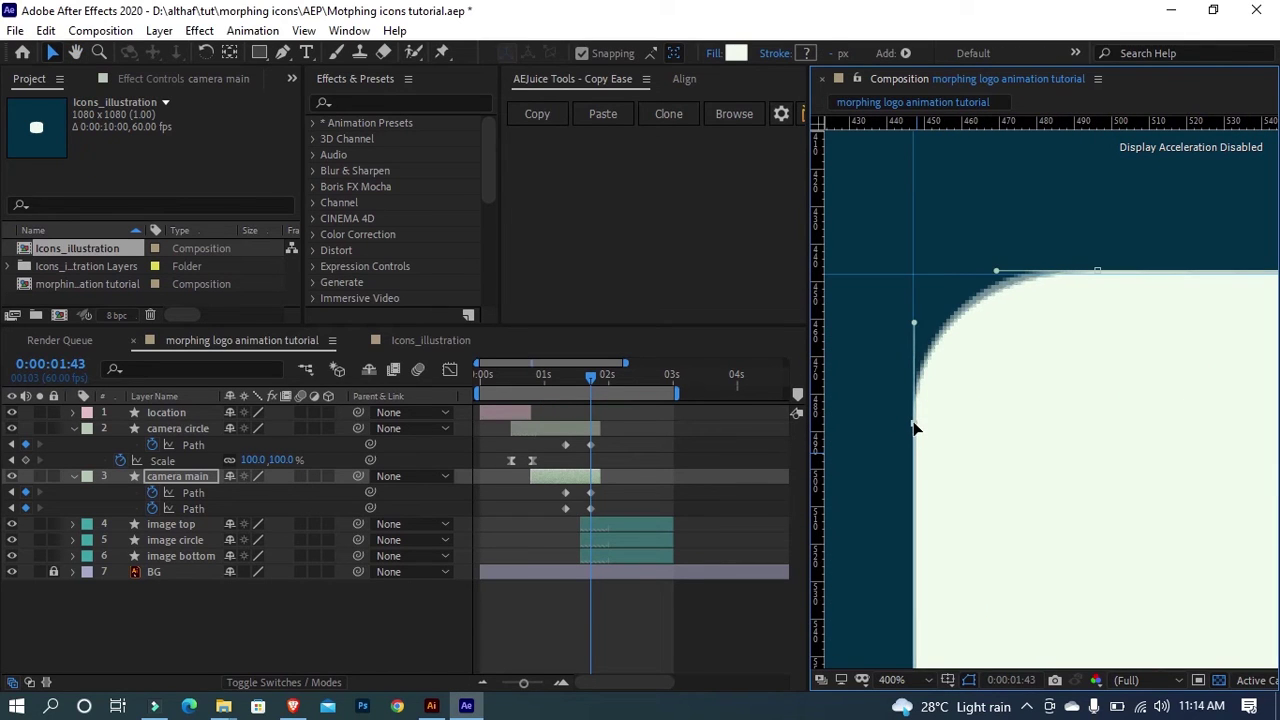
{"action": "left_click_drag", "start_coordinate": [1096, 271], "coordinate": [1077, 271]}
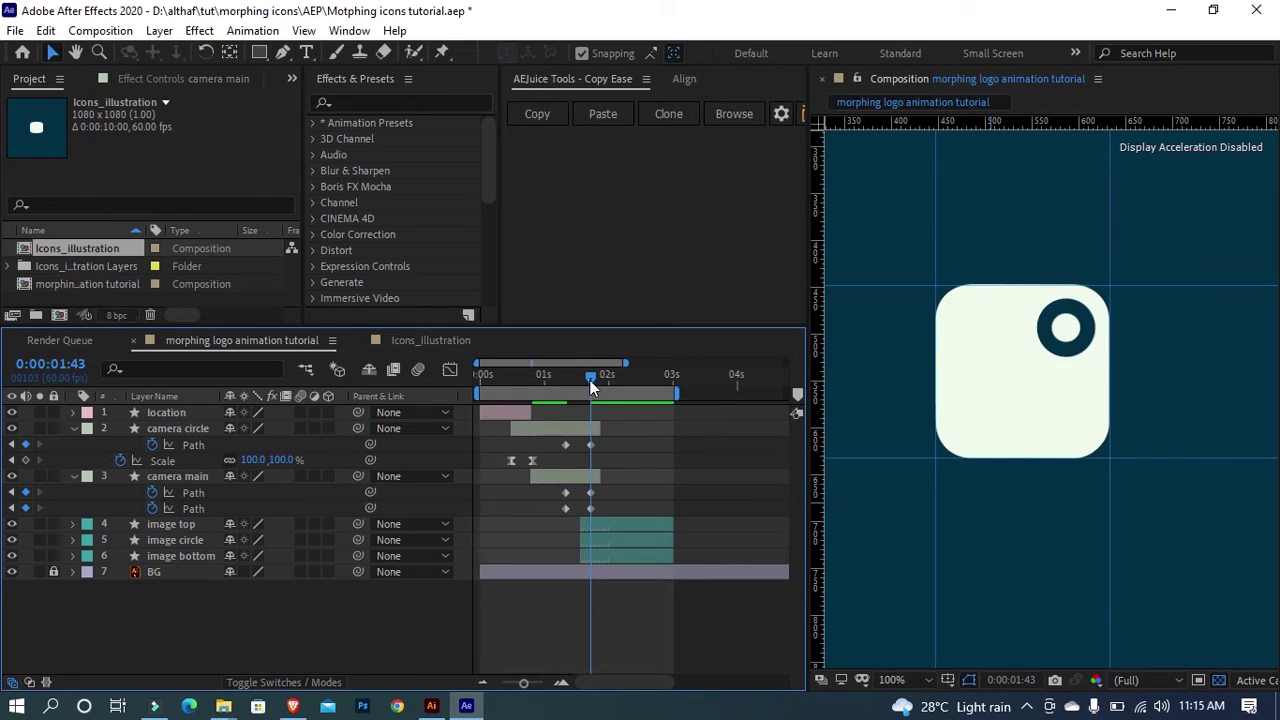
Step: Raise the two bottom-edge points of the camera main path toward the mountain ridge of the image top shape
{"action": "mouse_move", "coordinate": [591, 380]}
{"action": "left_mouse_down"}
{"action": "mouse_move", "coordinate": [567, 382]}
{"action": "mouse_move", "coordinate": [608, 377]}
{"action": "mouse_move", "coordinate": [591, 382]}
{"action": "left_mouse_up"}
{"action": "left_click", "coordinate": [590, 492]}
{"action": "left_click", "coordinate": [972, 458]}
{"action": "left_click_drag", "start_coordinate": [964, 455], "coordinate": [993, 343]}
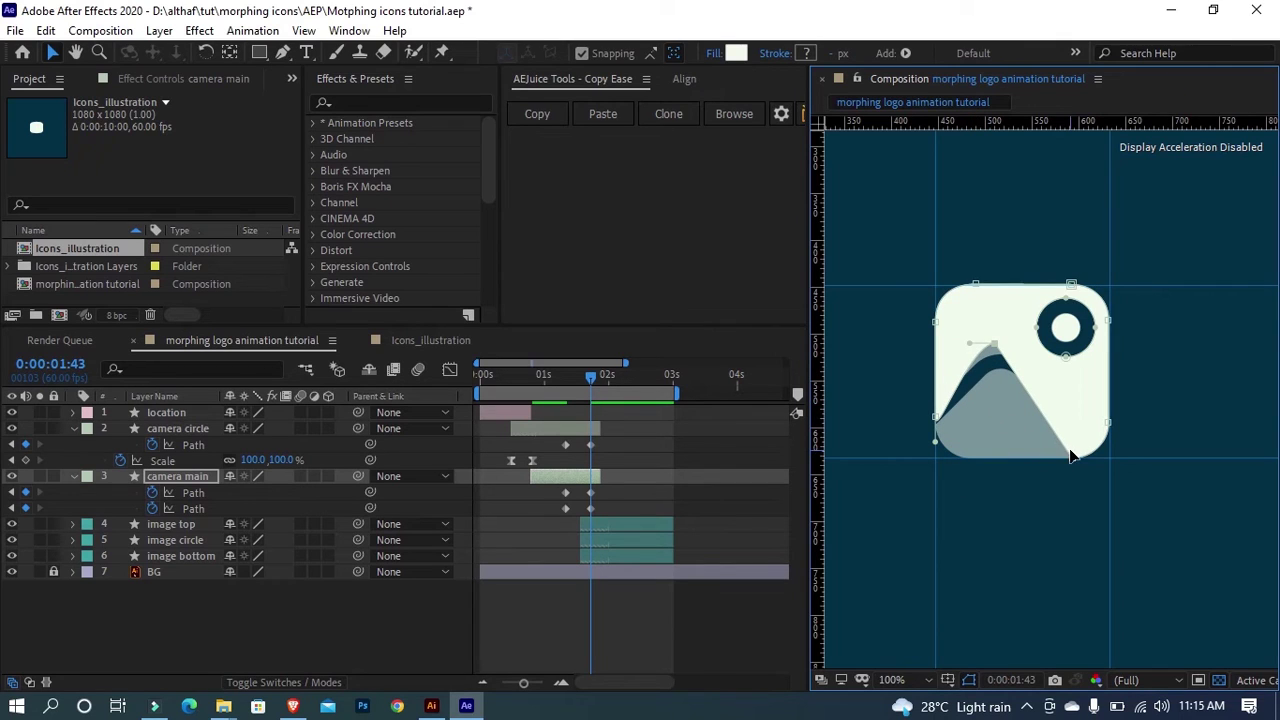
{"action": "left_click_drag", "start_coordinate": [1074, 456], "coordinate": [1068, 375]}
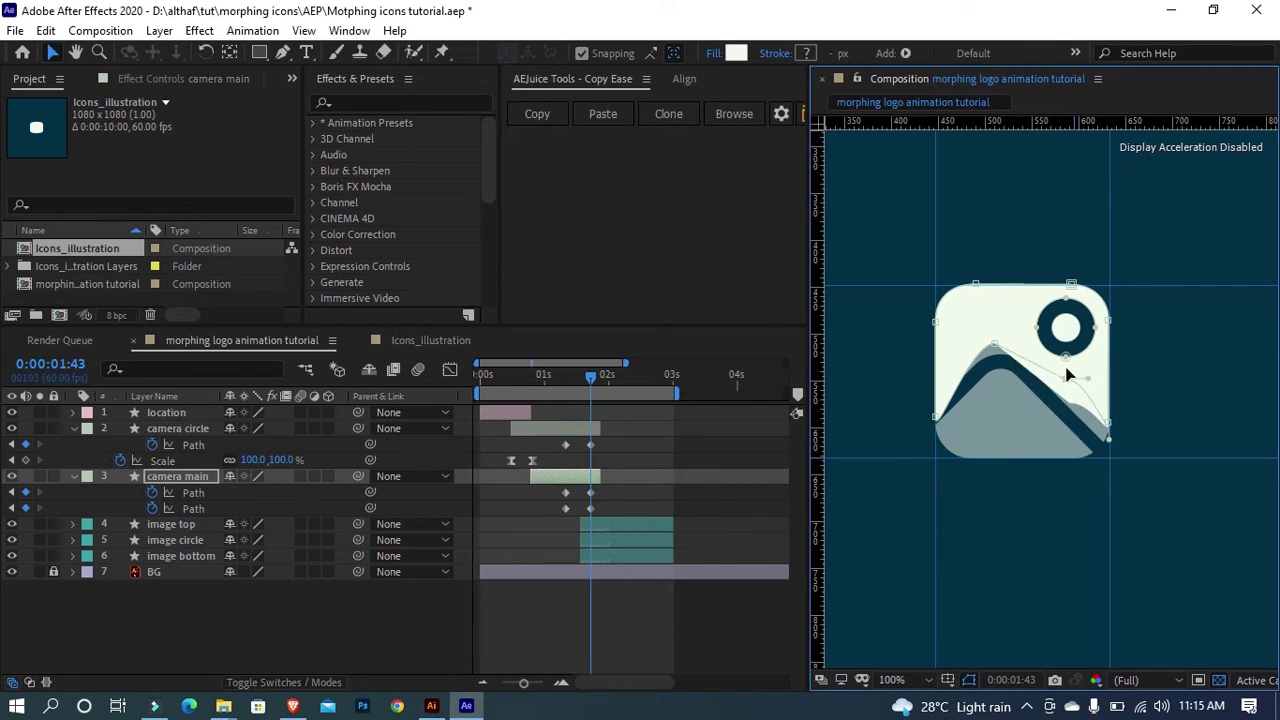
{"action": "scroll", "coordinate": [1050, 400], "scroll_direction": "up", "scroll_amount": 2}
{"action": "left_click_drag", "start_coordinate": [938, 288], "coordinate": [902, 340]}
{"action": "left_click_drag", "start_coordinate": [591, 376], "coordinate": [592, 378]}
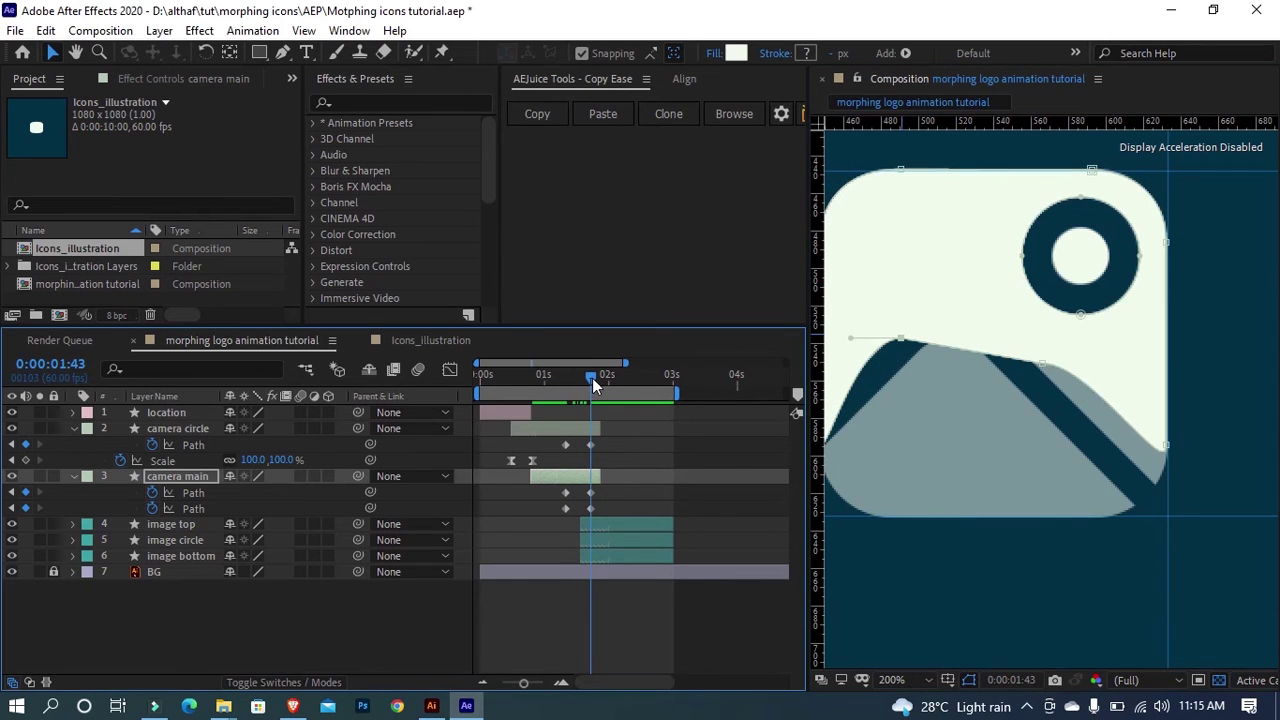
Step: Reshape the camera main path's right slope and lower-right tip with the Pen tool to match the image top shape
{"action": "left_click", "coordinate": [1044, 362]}
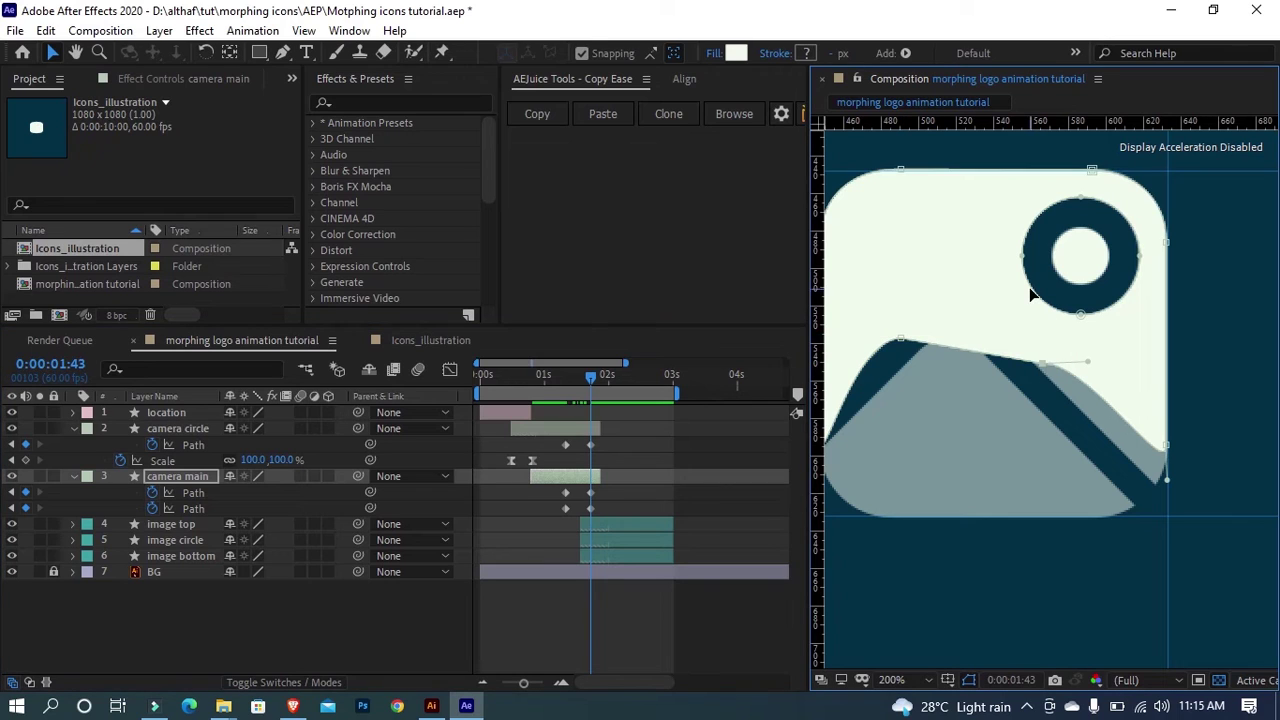
{"action": "key", "text": "g"}
{"action": "left_click_drag", "start_coordinate": [1045, 364], "coordinate": [1068, 383]}
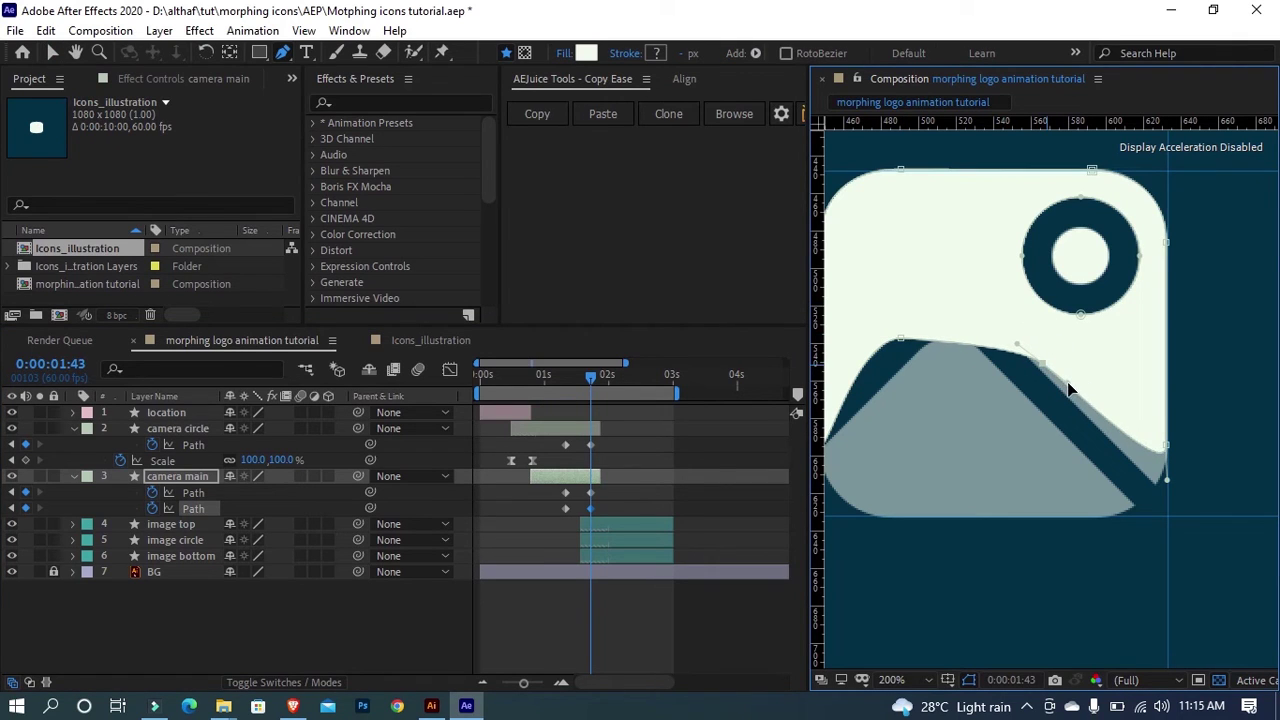
{"action": "scroll", "coordinate": [1156, 494], "scroll_direction": "up", "scroll_amount": 2}
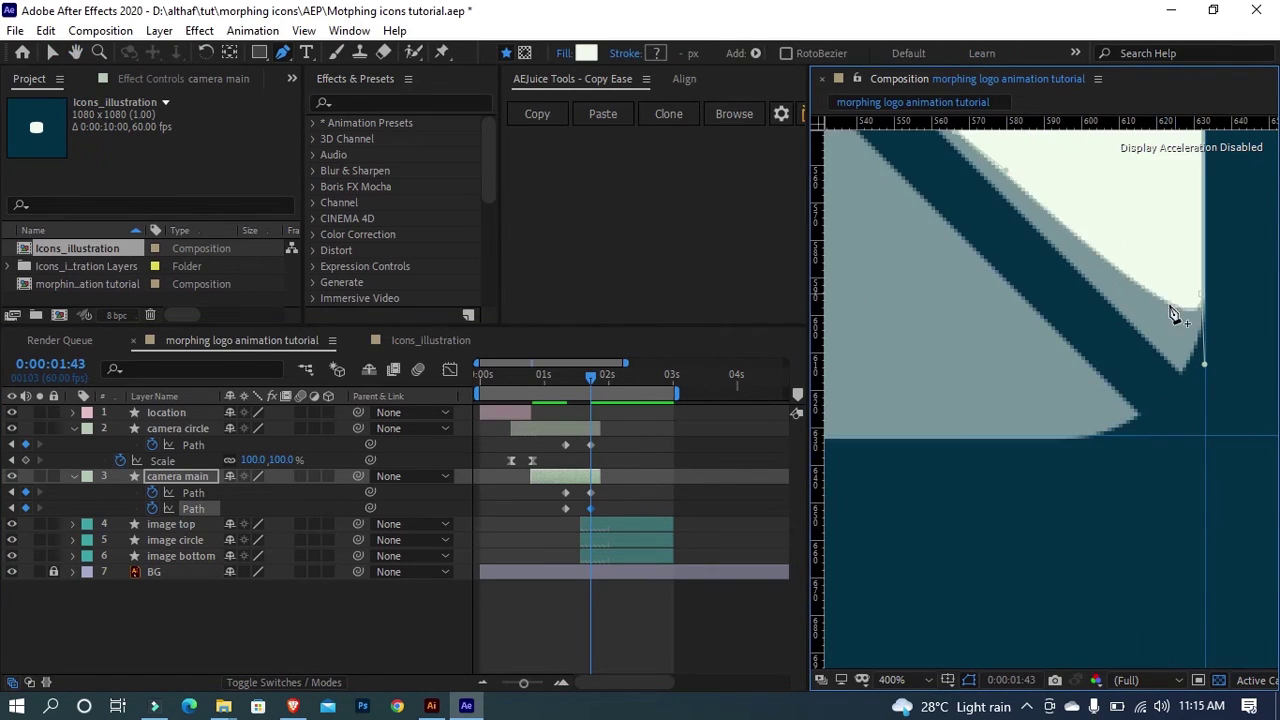
{"action": "left_click_drag", "start_coordinate": [1182, 309], "coordinate": [806, 423]}
{"action": "scroll", "coordinate": [1205, 388], "scroll_direction": "up", "scroll_amount": 1}
{"action": "left_click_drag", "start_coordinate": [953, 257], "coordinate": [957, 318]}
{"action": "left_click_drag", "start_coordinate": [859, 387], "coordinate": [1083, 364]}
{"action": "scroll", "coordinate": [1083, 364], "scroll_direction": "down", "scroll_amount": 1}
{"action": "left_click_drag", "start_coordinate": [1010, 314], "coordinate": [1131, 430]}
{"action": "left_click_drag", "start_coordinate": [1052, 320], "coordinate": [1245, 387]}
{"action": "scroll", "coordinate": [1013, 341], "scroll_direction": "down", "scroll_amount": 2}
Step: Shape the camera main path's mountain peak and left shoulder with the Pen tool to follow the image top's ridge
{"action": "key", "text": "g"}
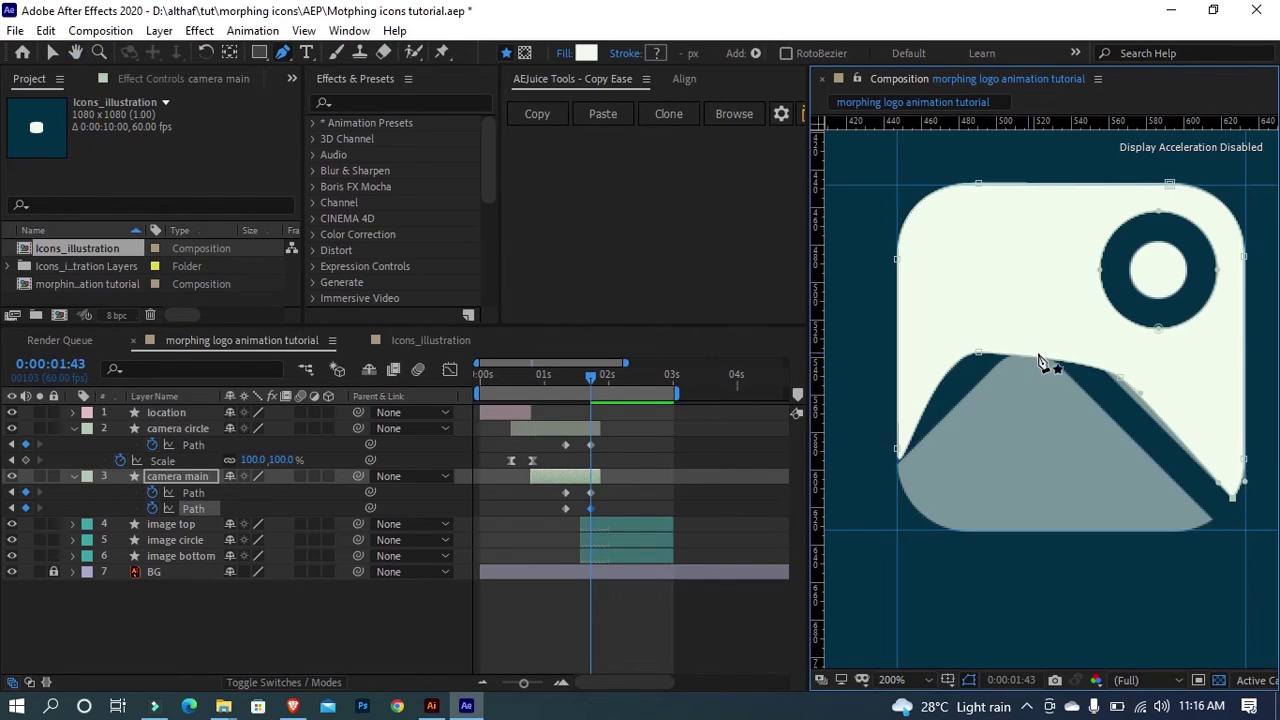
{"action": "scroll", "coordinate": [1037, 356], "scroll_direction": "up", "scroll_amount": 2}
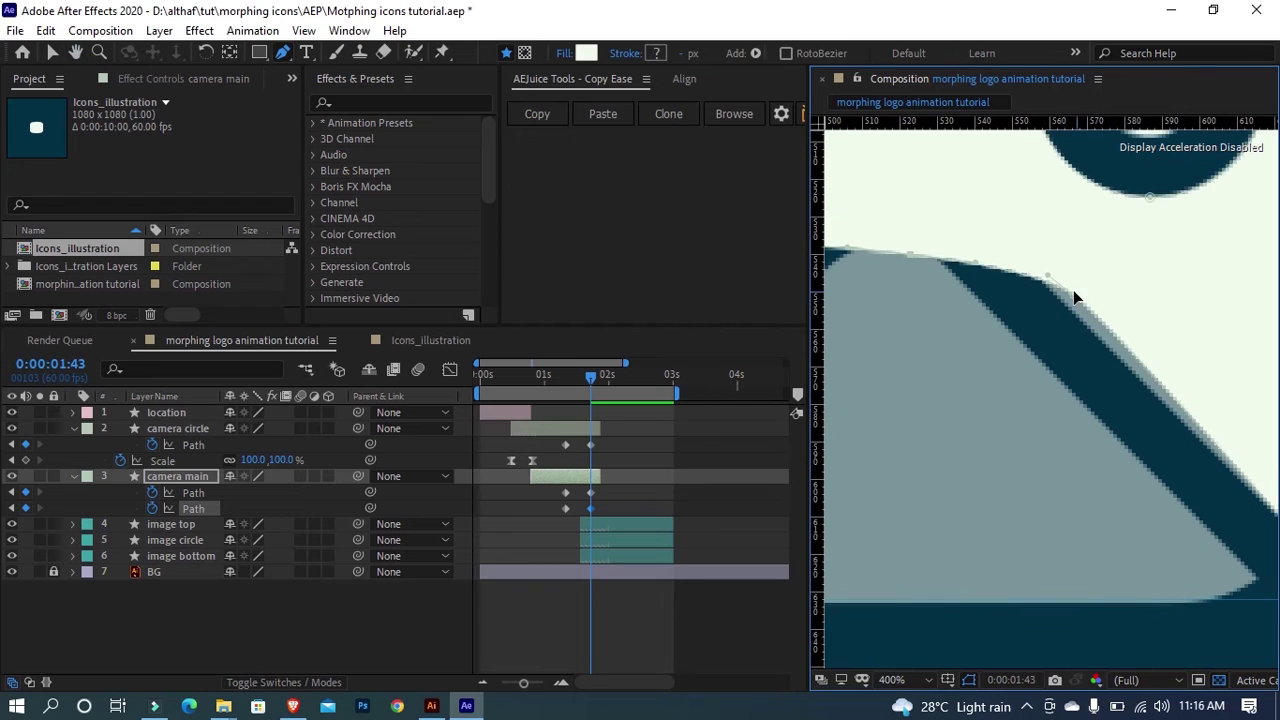
{"action": "left_click", "coordinate": [1063, 300]}
{"action": "left_click_drag", "start_coordinate": [908, 250], "coordinate": [1105, 309]}
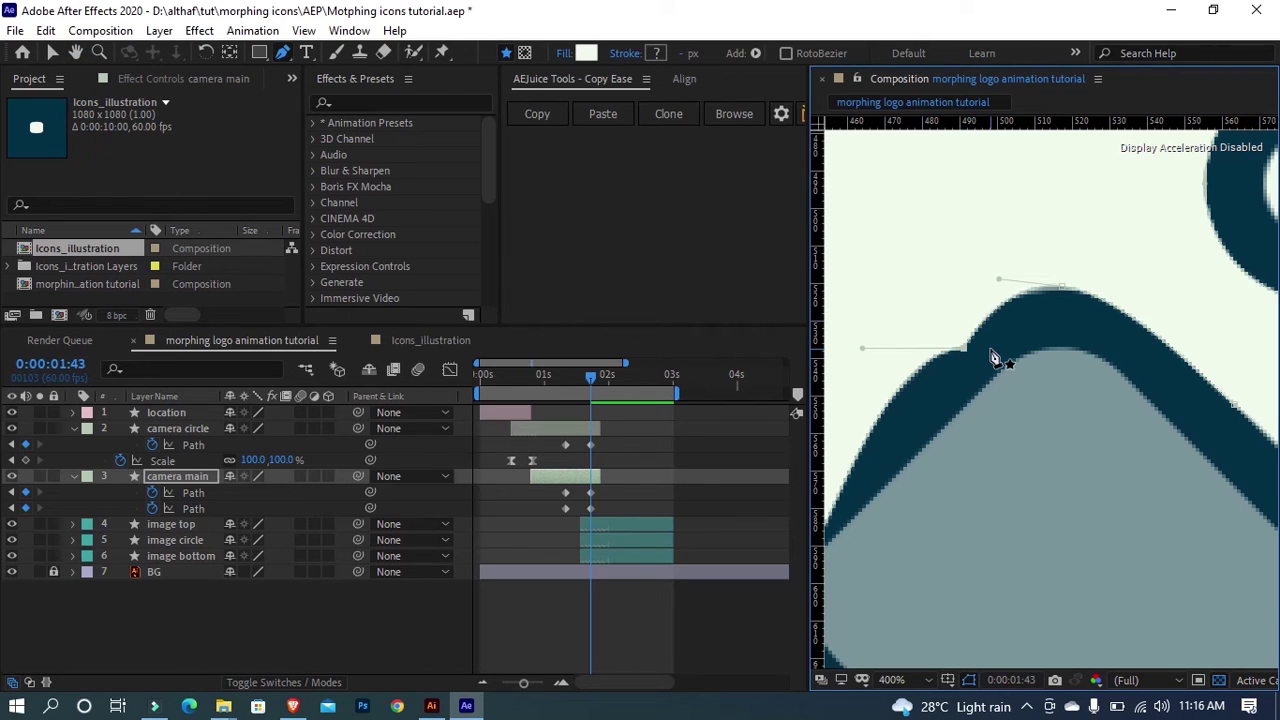
{"action": "left_click_drag", "start_coordinate": [964, 358], "coordinate": [924, 358]}
{"action": "left_click", "coordinate": [1062, 289], "text": "alt"}
{"action": "key", "text": "ctrl+z"}
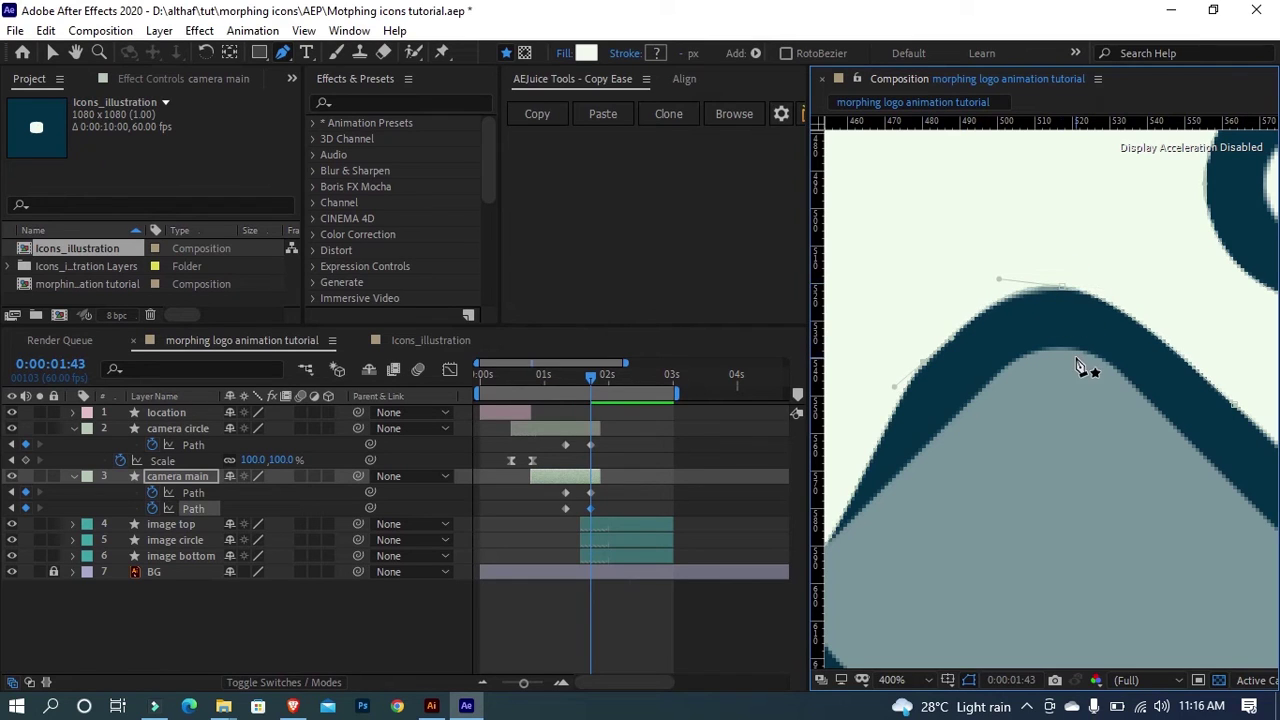
Step: Refine the curve from the peak down the right shoulder of the camera main path
{"action": "left_click", "coordinate": [1231, 401]}
{"action": "left_click_drag", "start_coordinate": [1209, 384], "coordinate": [1215, 368]}
{"action": "key", "text": "ctrl+z"}
{"action": "left_click_drag", "start_coordinate": [1128, 296], "coordinate": [1160, 296]}
{"action": "left_click_drag", "start_coordinate": [1235, 404], "coordinate": [1160, 336]}
{"action": "left_click", "coordinate": [1061, 287]}
Step: Refine the points along the left slope and peak of the camera main path to match the image top's edge
{"action": "left_click_drag", "start_coordinate": [924, 363], "coordinate": [923, 369]}
{"action": "left_click_drag", "start_coordinate": [911, 424], "coordinate": [1058, 310]}
{"action": "left_click_drag", "start_coordinate": [947, 526], "coordinate": [948, 376]}
{"action": "left_click_drag", "start_coordinate": [1064, 294], "coordinate": [997, 384]}
{"action": "mouse_move", "coordinate": [1002, 345]}
{"action": "left_mouse_down"}
{"action": "mouse_move", "coordinate": [995, 335]}
{"action": "mouse_move", "coordinate": [1000, 345]}
{"action": "left_mouse_up"}
{"action": "key", "text": "/"}
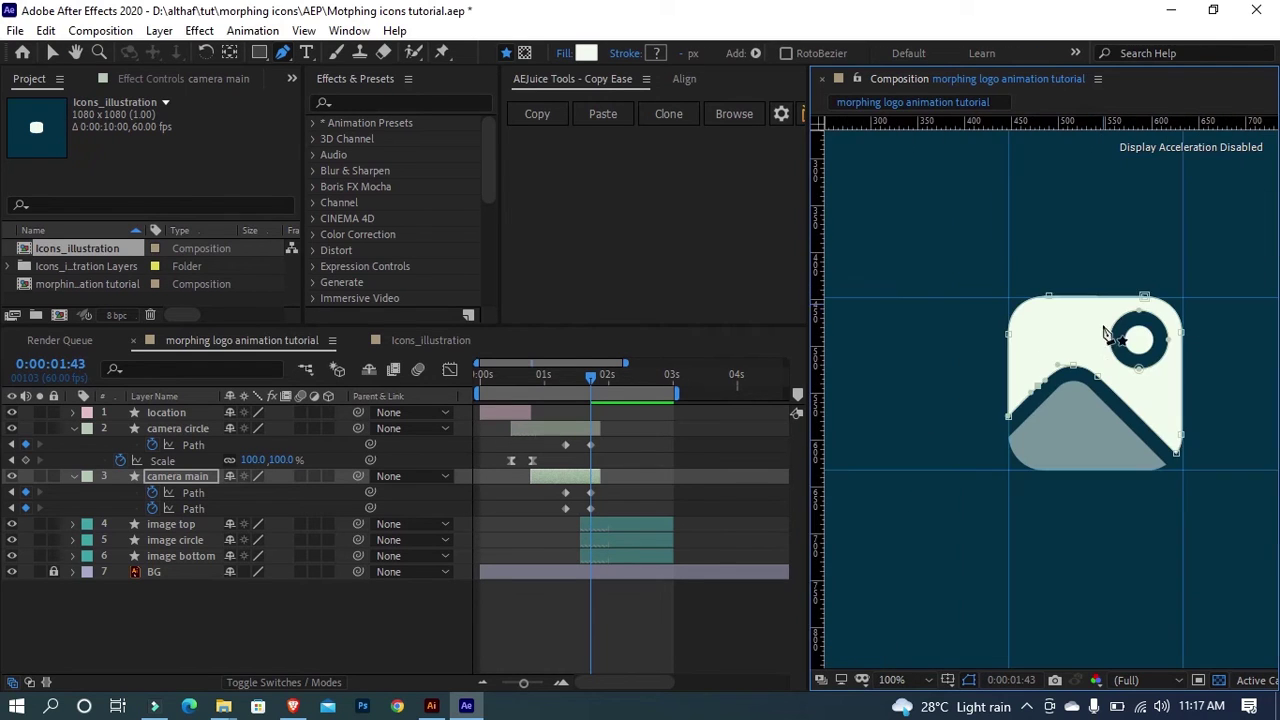
{"action": "left_click", "coordinate": [660, 487]}
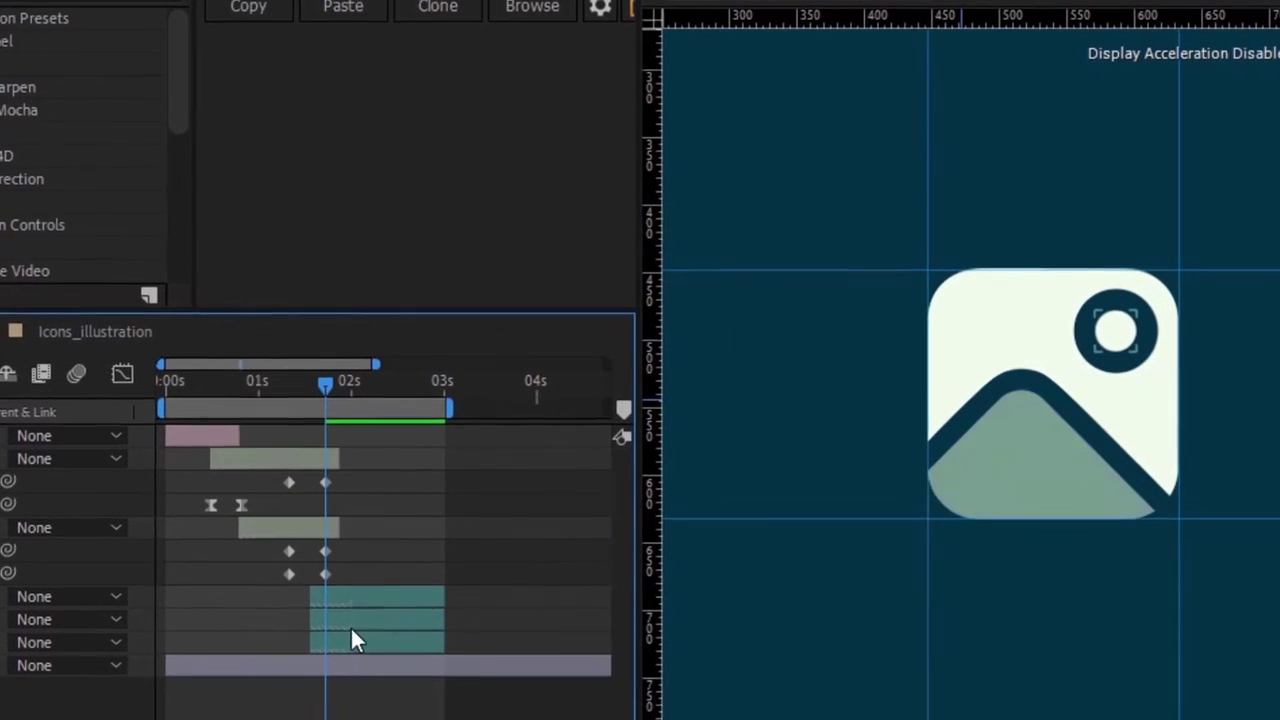
Step: Draw a rectangle with the Rectangle tool on a new shape layer, spanning the guides around the whole image icon
{"action": "left_click", "coordinate": [598, 552]}
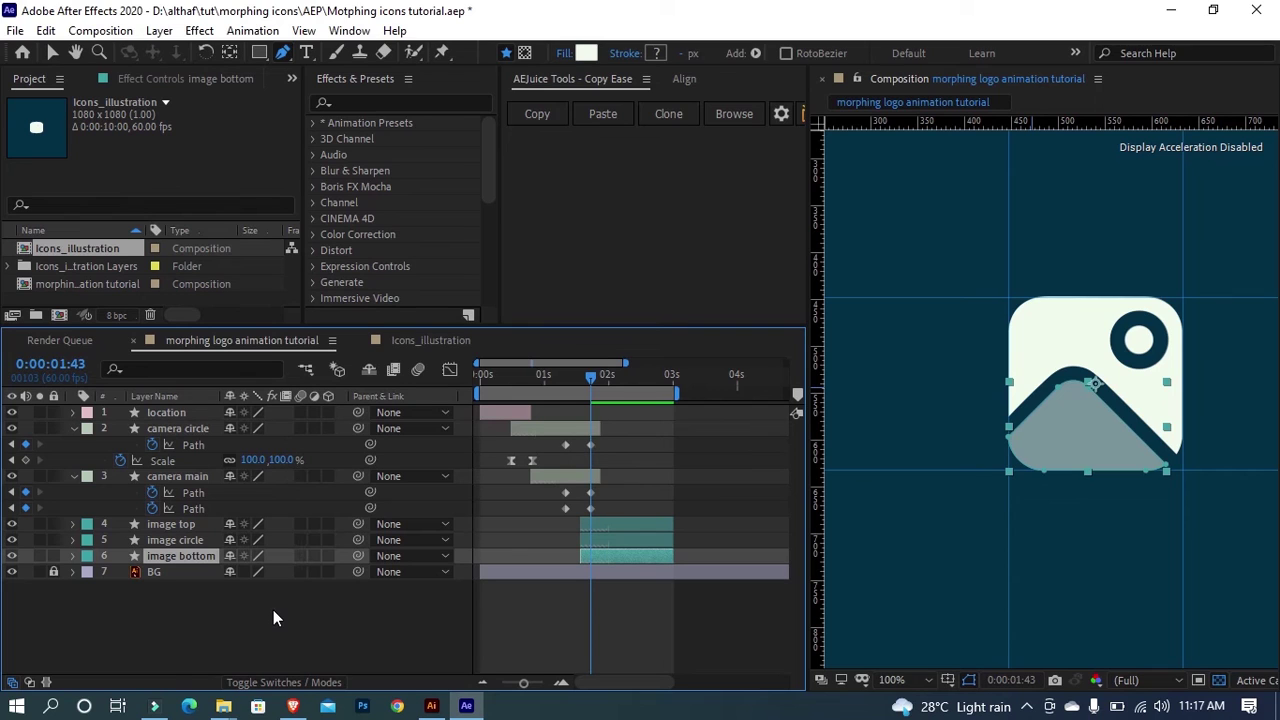
{"action": "left_click", "coordinate": [273, 610]}
{"action": "left_click", "coordinate": [260, 52]}
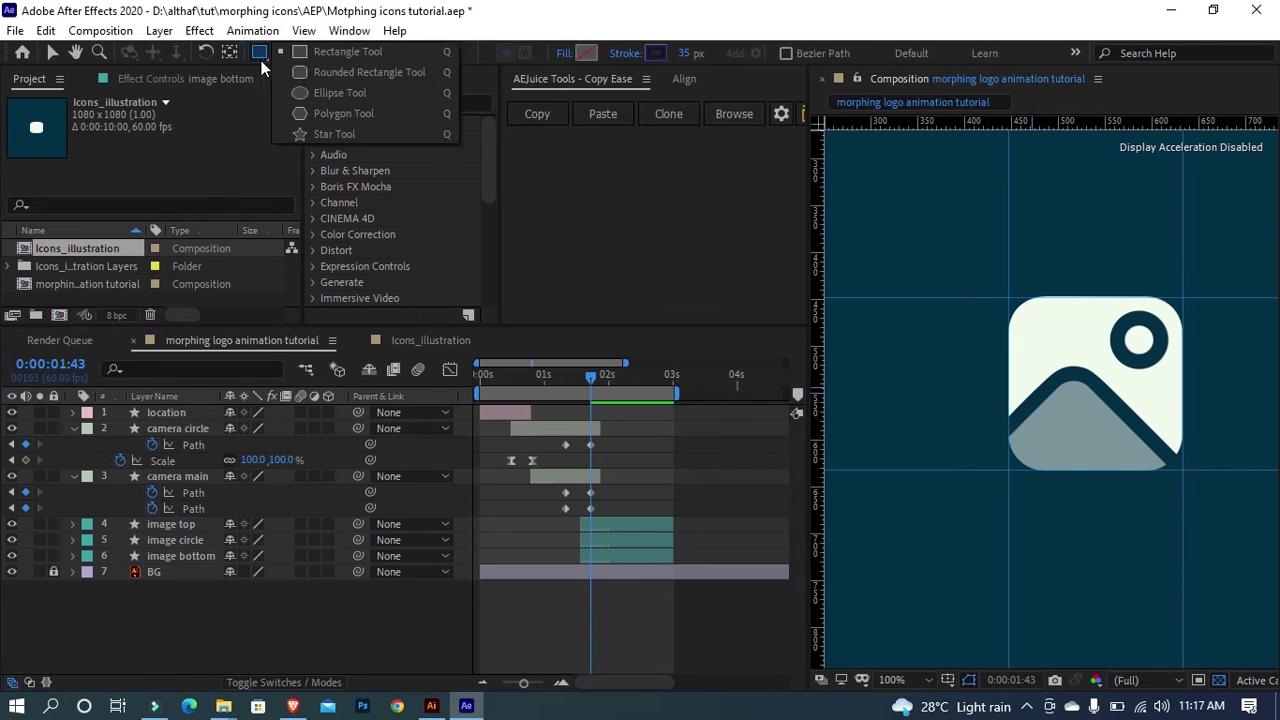
{"action": "left_click", "coordinate": [361, 51]}
{"action": "scroll", "coordinate": [1062, 494], "scroll_direction": "up", "scroll_amount": 3}
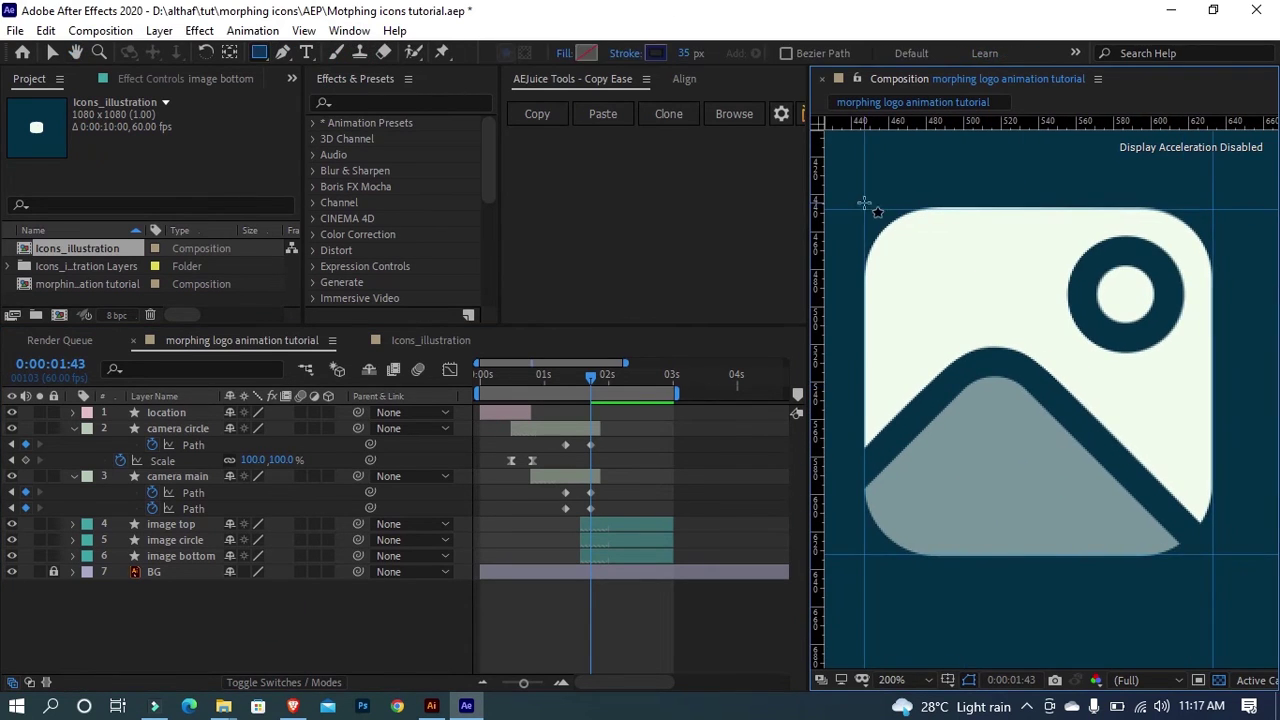
{"action": "left_click_drag", "start_coordinate": [864, 208], "coordinate": [1212, 553]}
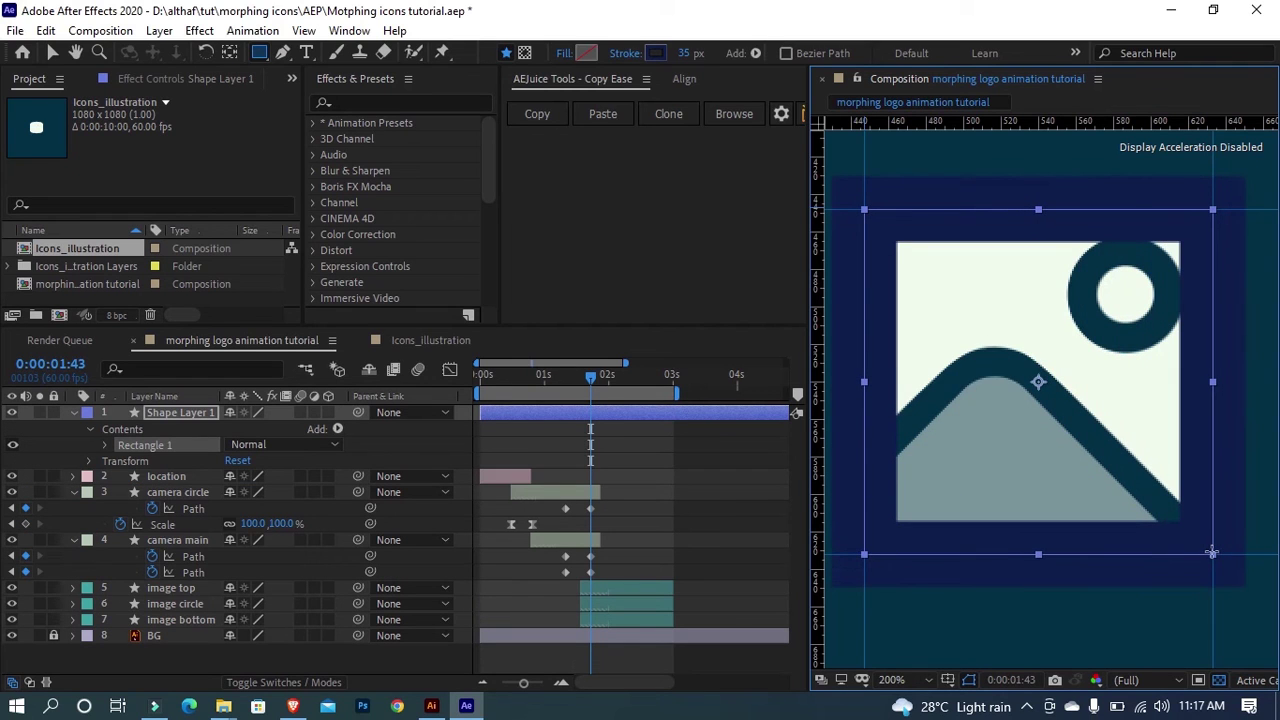
Step: Remove the new rectangle's stroke and give it a solid red fill
{"action": "left_click", "coordinate": [625, 53]}
{"action": "left_click", "coordinate": [543, 297]}
{"action": "left_click", "coordinate": [606, 409]}
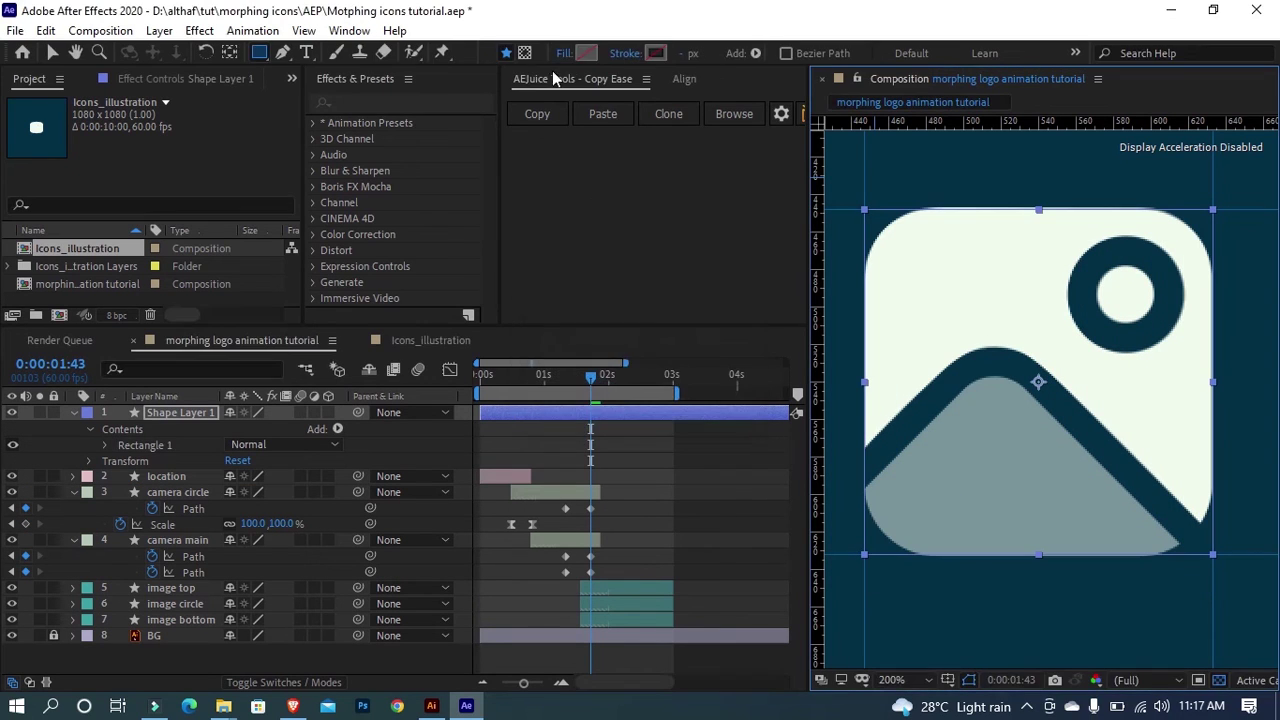
{"action": "left_click", "coordinate": [583, 53]}
{"action": "left_click", "coordinate": [534, 352]}
{"action": "left_click", "coordinate": [726, 339]}
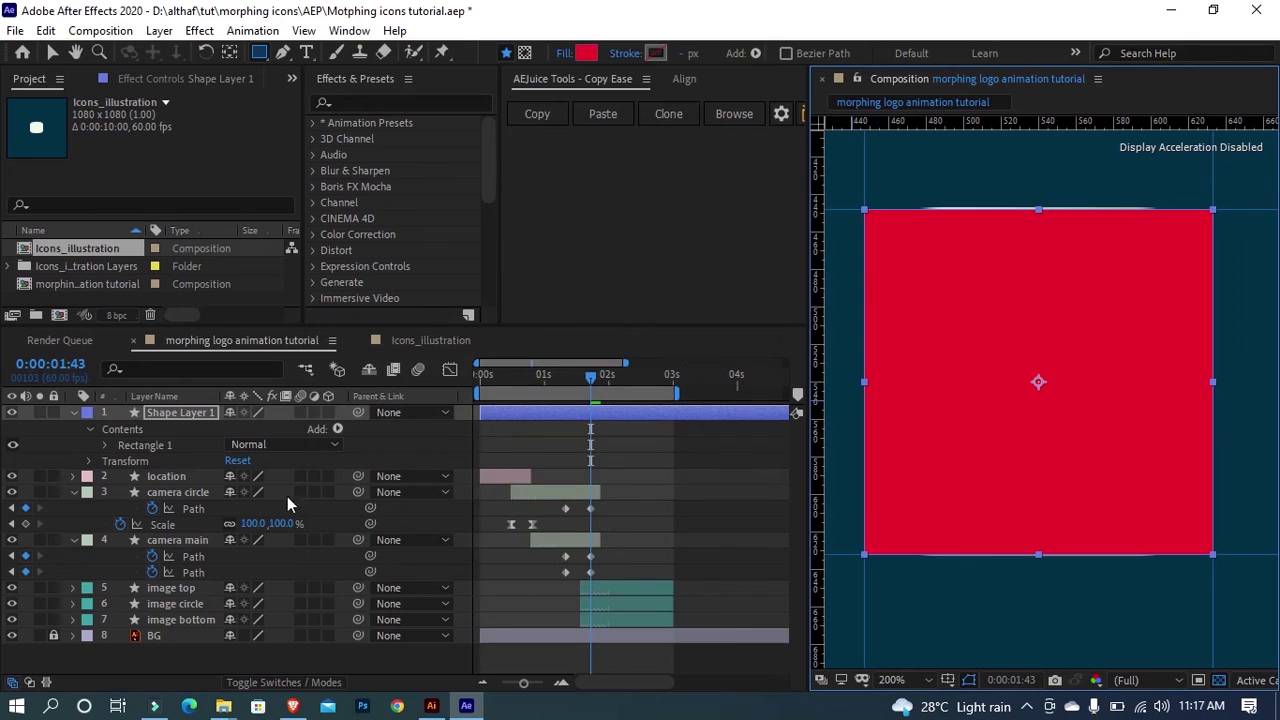
Step: Rename the new rectangle shape layer as mask
{"action": "left_click", "coordinate": [175, 414]}
{"action": "key", "text": "Return"}
{"action": "type", "text": "mask"}
{"action": "key", "text": "Return"}
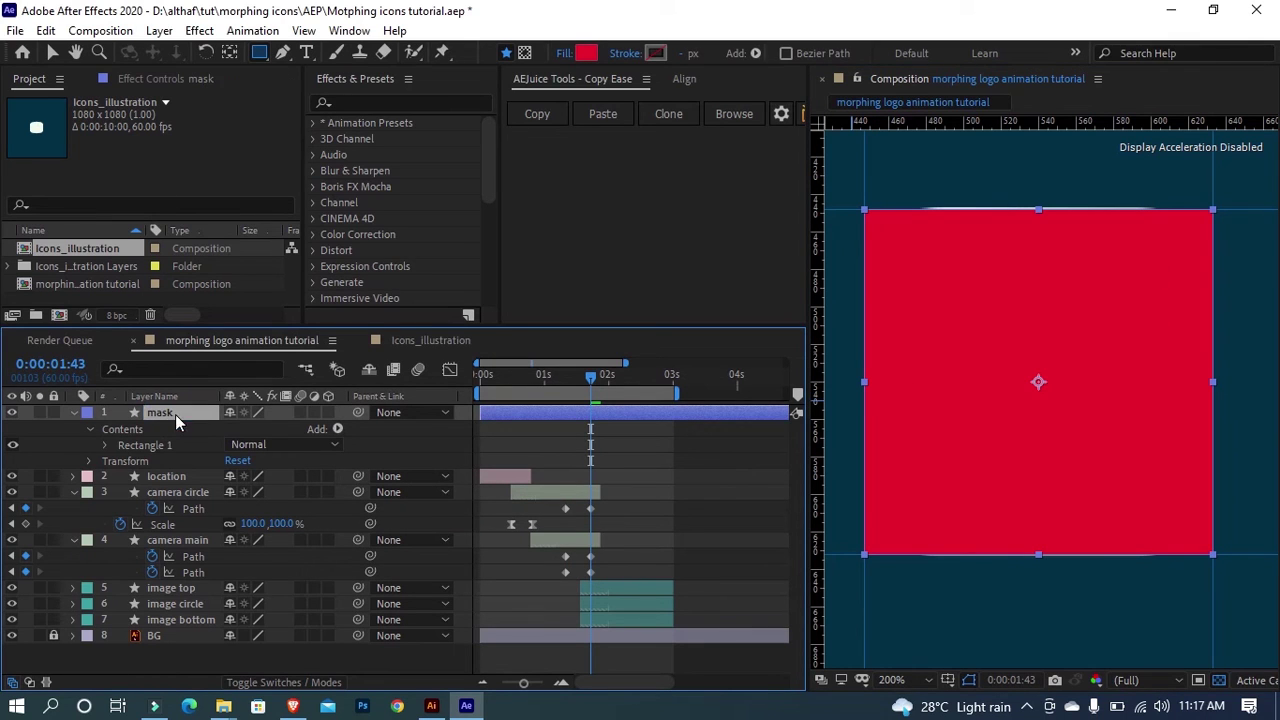
Step: Add Round Corners to the mask shape and set the radius to 37 so it matches the image icon's corners
{"action": "left_click", "coordinate": [338, 433]}
{"action": "left_click", "coordinate": [400, 303]}
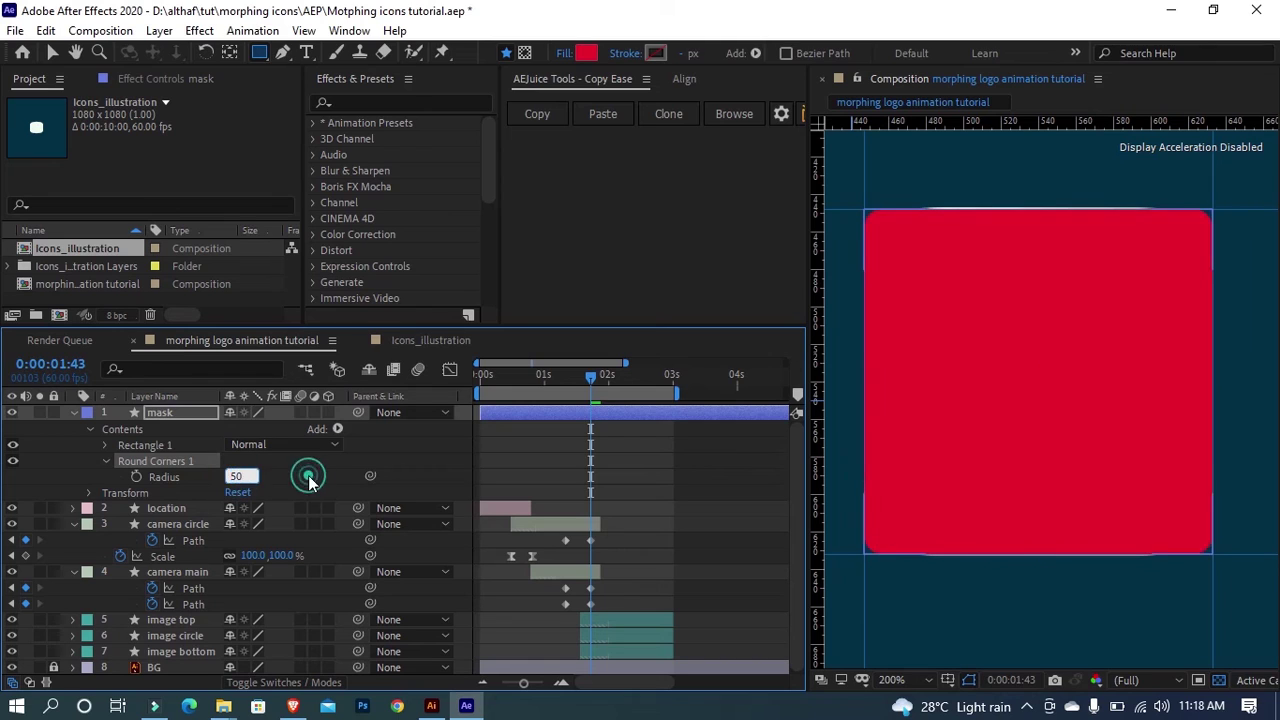
{"action": "key", "text": "Return"}
{"action": "left_click_drag", "start_coordinate": [246, 479], "coordinate": [226, 477]}
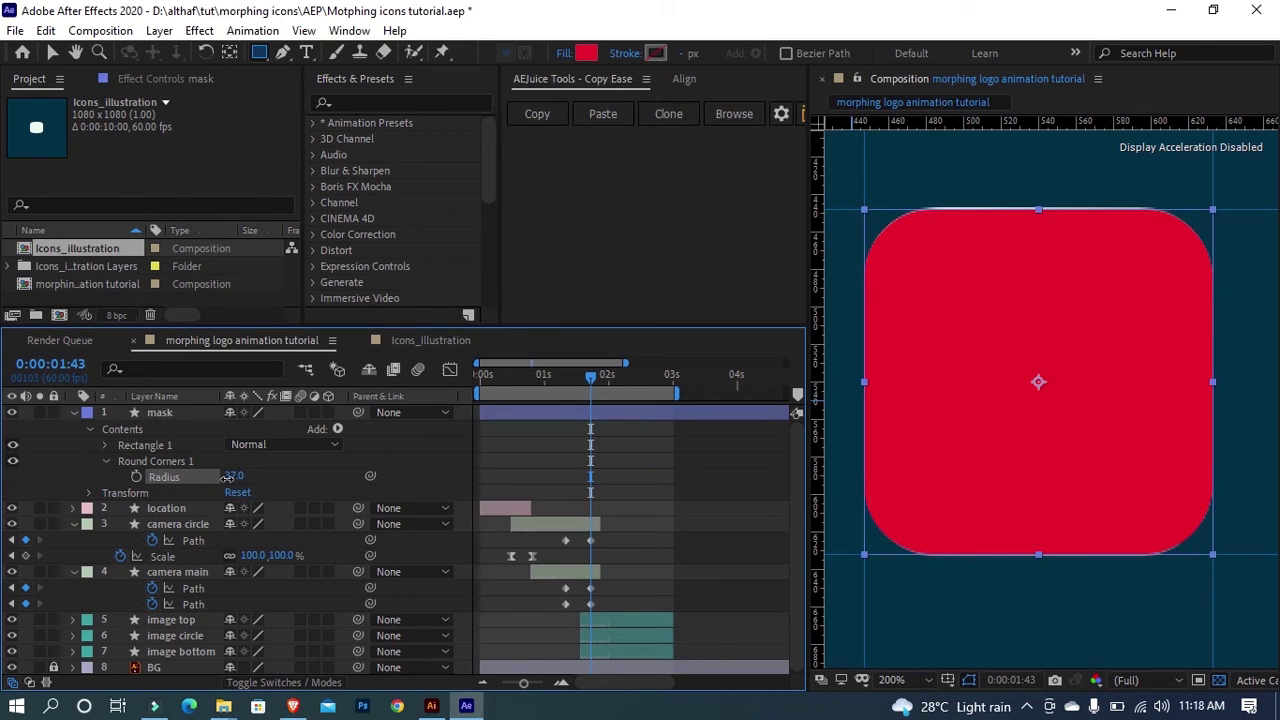
{"action": "left_click", "coordinate": [389, 492]}
Step: Collapse the mask layer and move it directly above the image bottom layer
{"action": "left_click", "coordinate": [175, 410]}
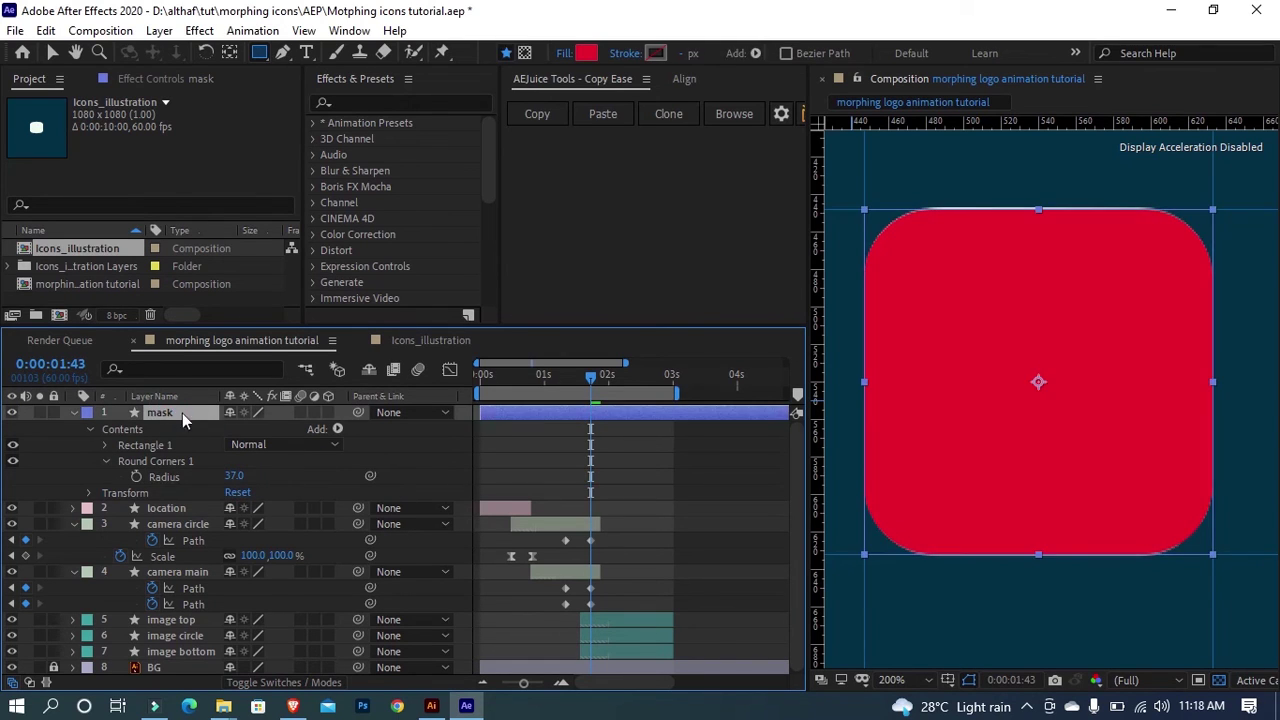
{"action": "key", "text": "p"}
{"action": "left_click", "coordinate": [73, 412]}
{"action": "left_click_drag", "start_coordinate": [160, 412], "coordinate": [191, 573]}
Step: Set the image bottom layer's track matte to Alpha, using the mask layer above it
{"action": "left_click", "coordinate": [191, 573]}
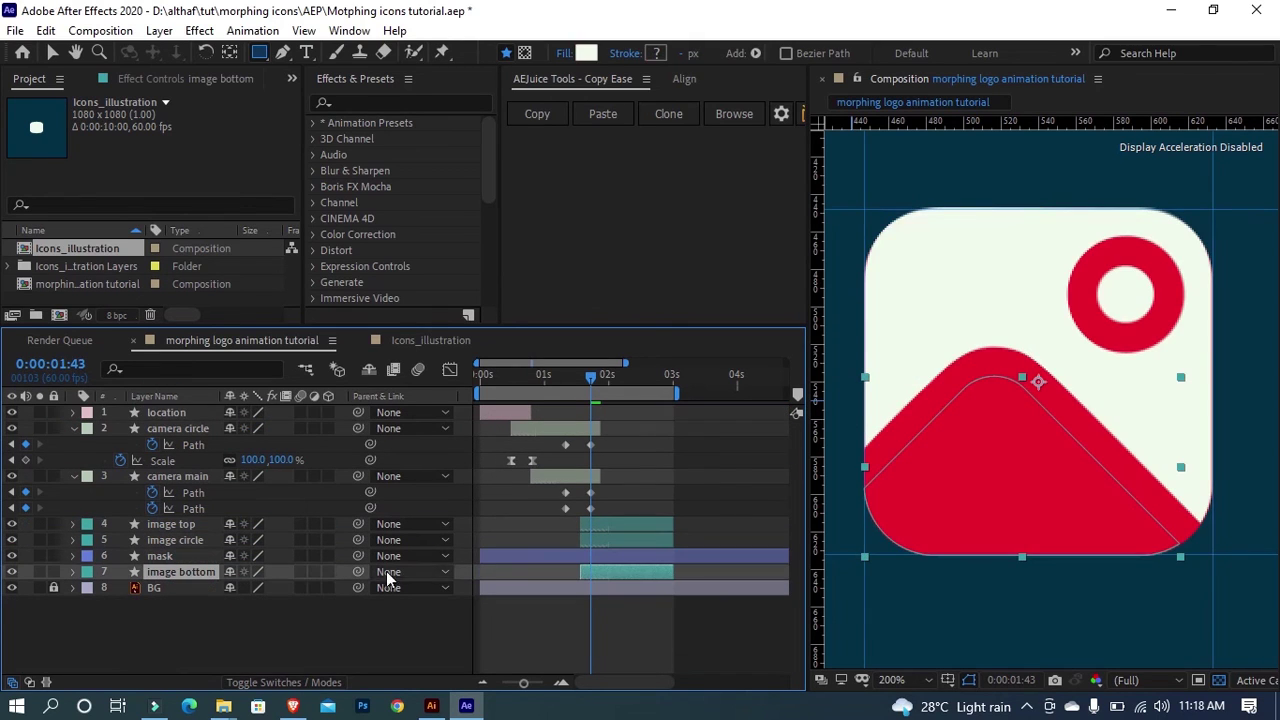
{"action": "left_click", "coordinate": [300, 684]}
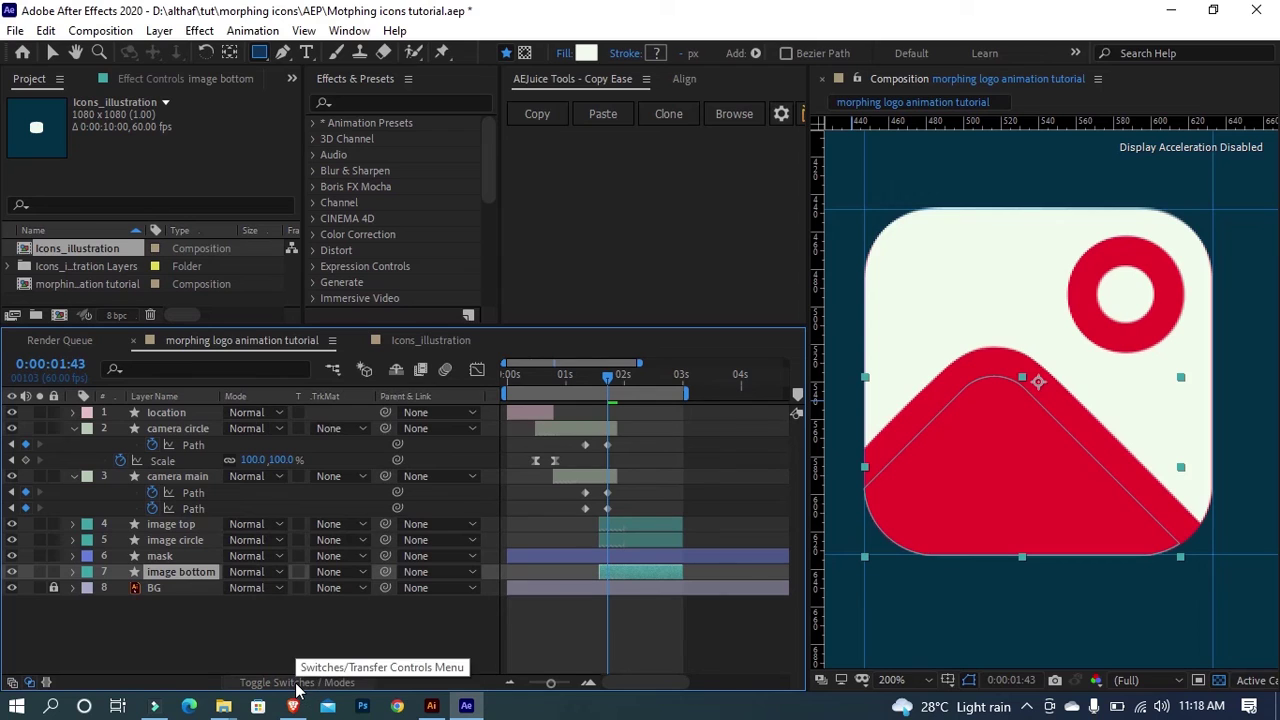
{"action": "left_click", "coordinate": [345, 572]}
{"action": "left_click", "coordinate": [360, 491]}
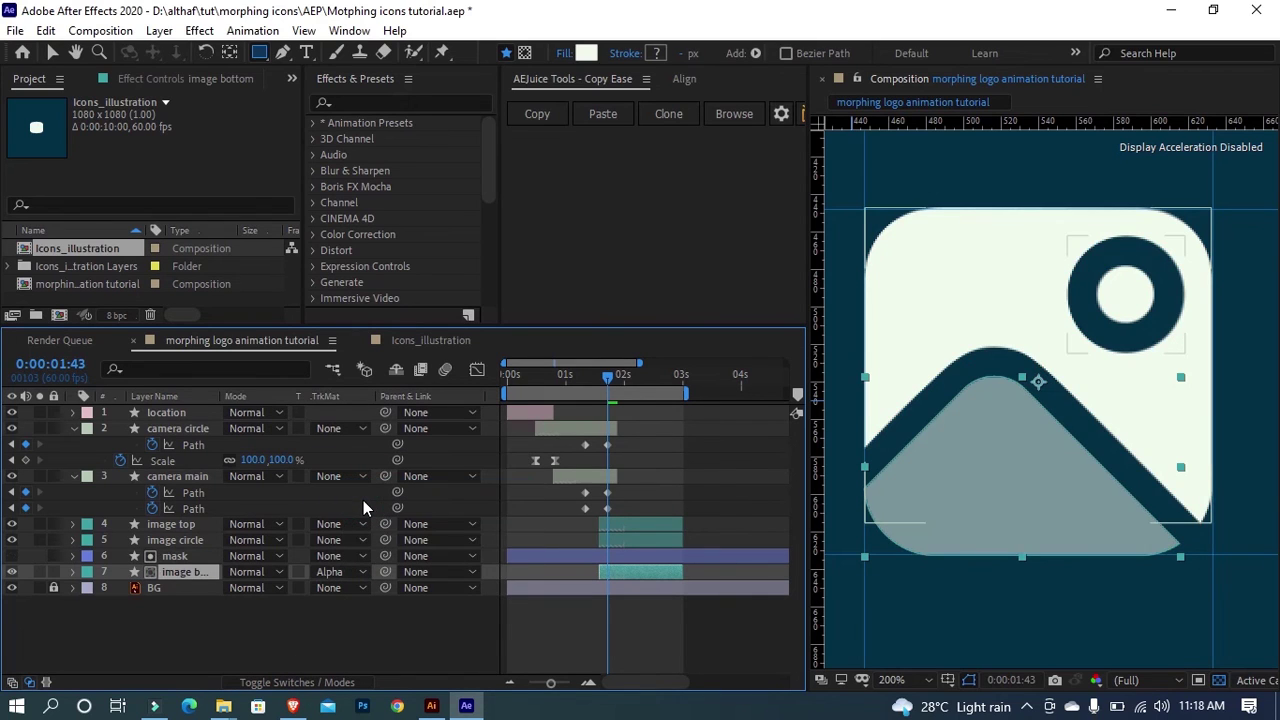
{"action": "left_click", "coordinate": [374, 630]}
Step: Keyframe image bottom's position at 0:00:01:43, extend the layer's start back to 0:00:01:21 and set its position there to 540, 642
{"action": "left_click", "coordinate": [208, 573]}
{"action": "key", "text": "p"}
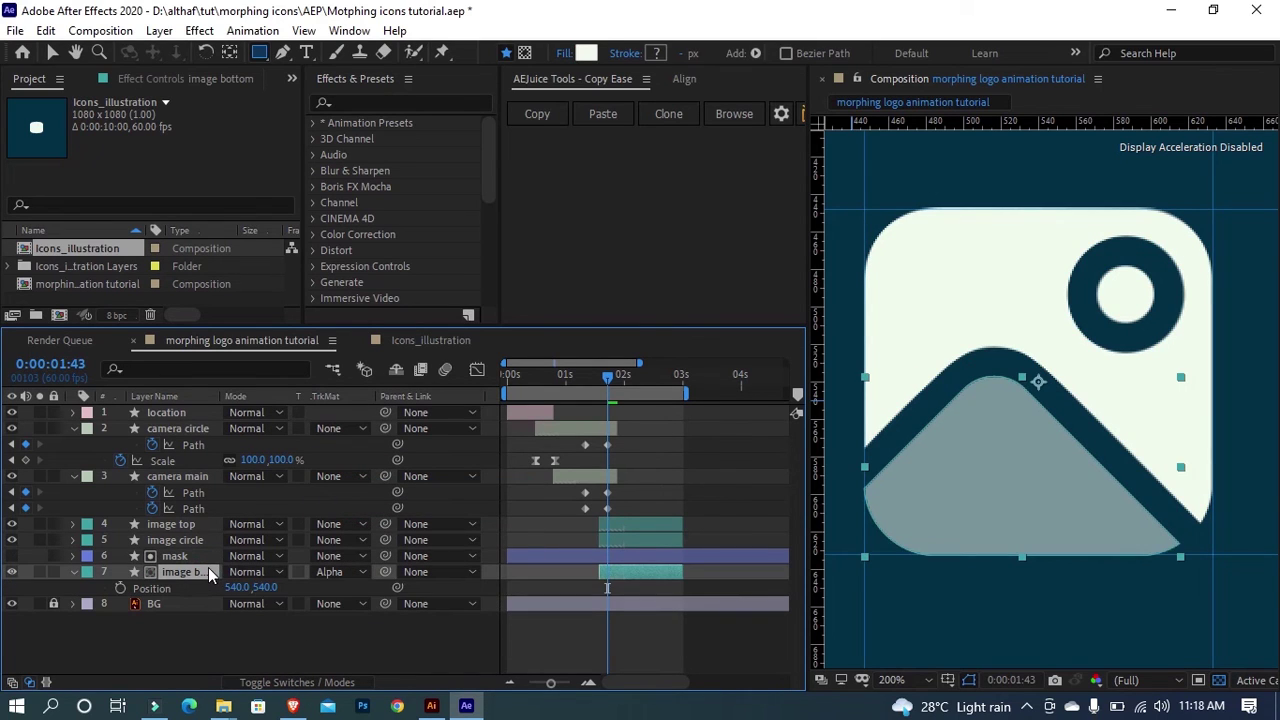
{"action": "left_click", "coordinate": [120, 588]}
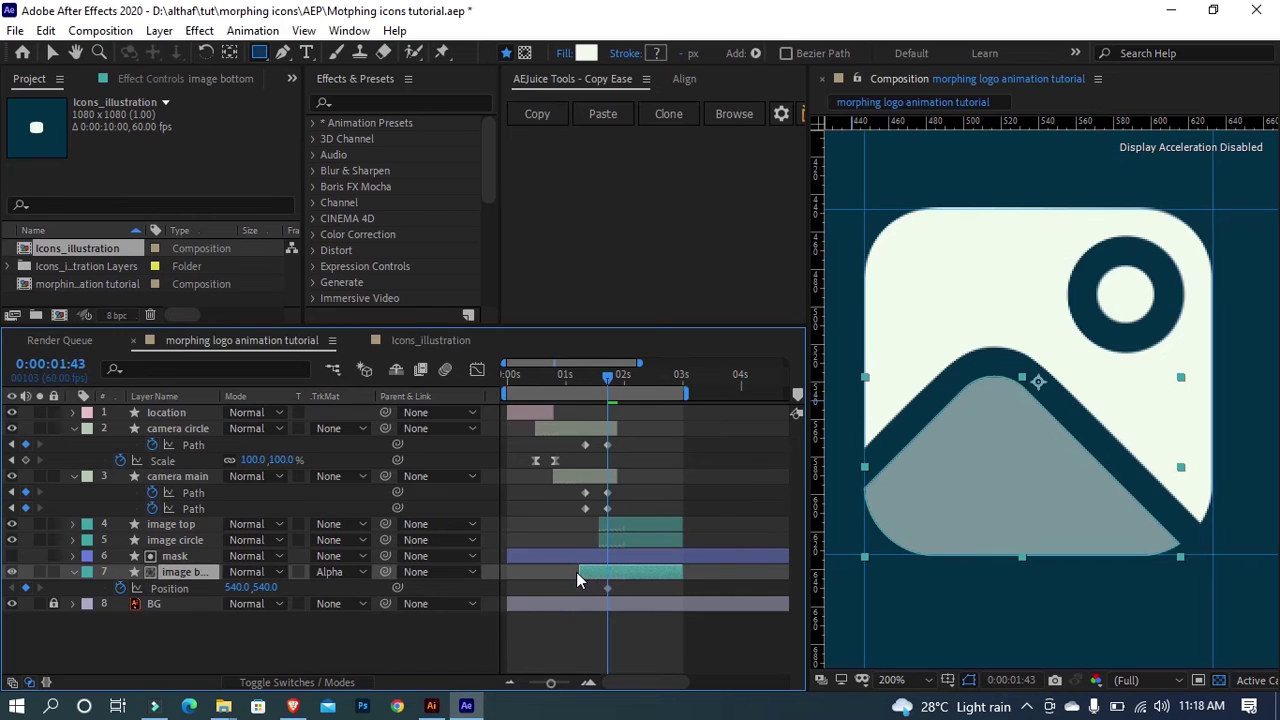
{"action": "left_click_drag", "start_coordinate": [598, 388], "coordinate": [586, 390]}
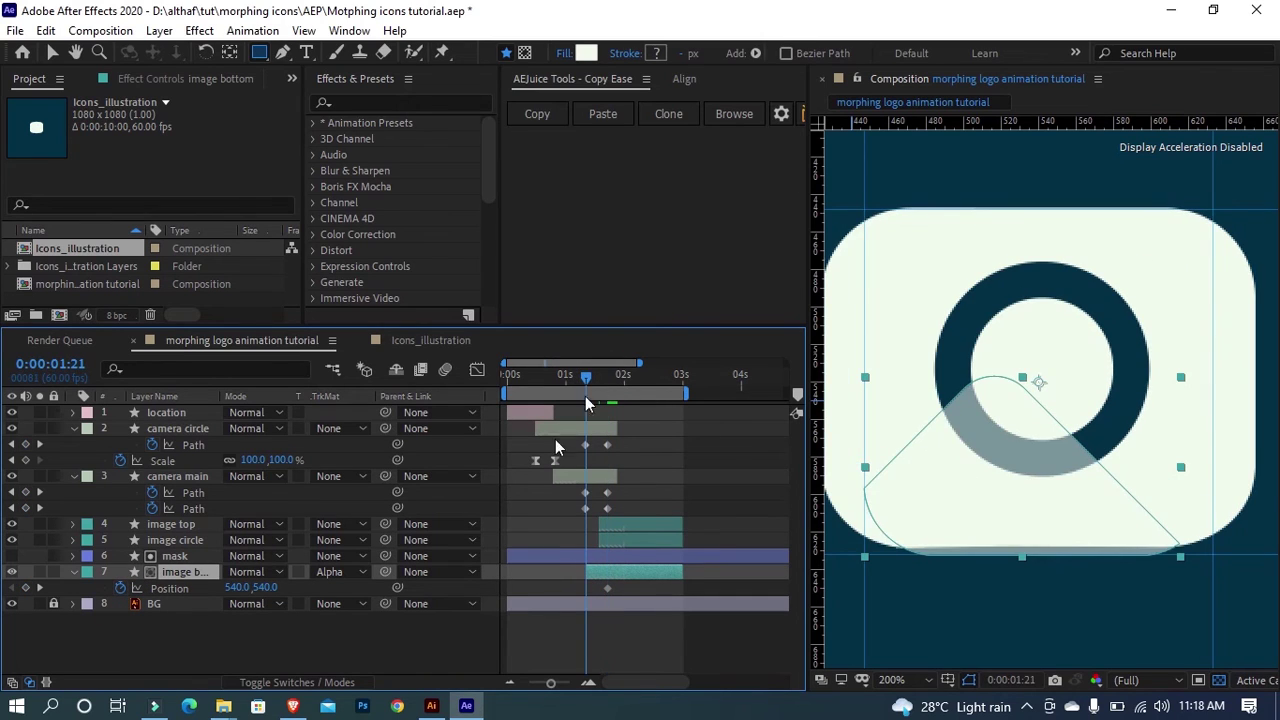
{"action": "left_click_drag", "start_coordinate": [264, 588], "coordinate": [347, 608]}
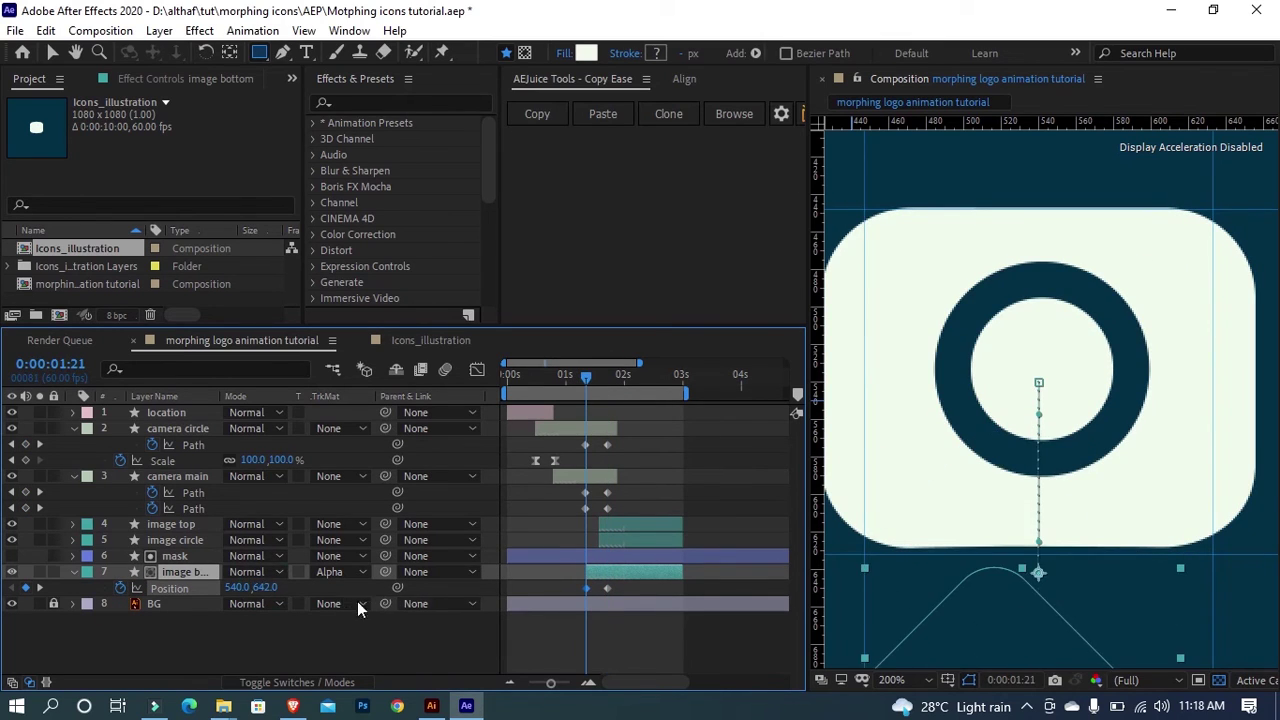
Step: Paste the copied ease onto image bottom's position keyframes and preview the reveal
{"action": "left_click", "coordinate": [605, 113]}
{"action": "left_click", "coordinate": [637, 608]}
{"action": "scroll", "coordinate": [1117, 447], "scroll_direction": "down", "scroll_amount": 2}
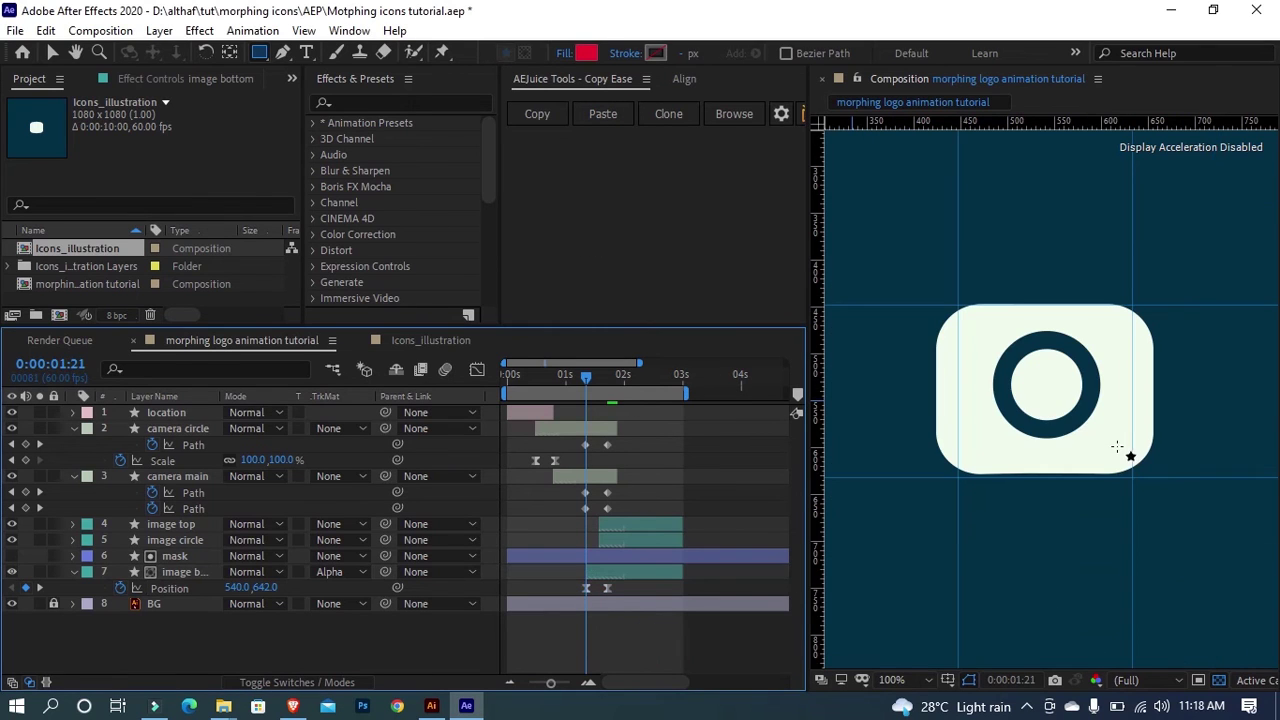
{"action": "key", "text": "space"}
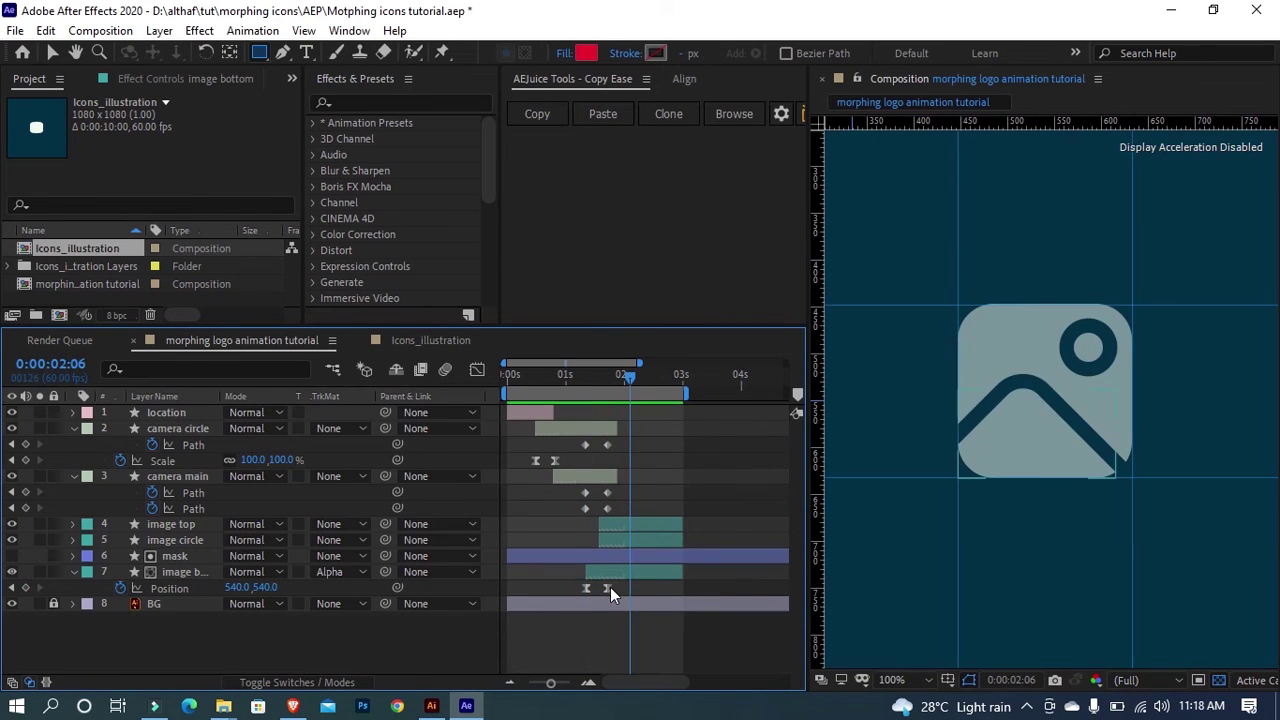
Step: Shift image bottom's last position keyframe slightly later, paste the ease onto the camera main and camera circle path keyframes, and preview
{"action": "left_click", "coordinate": [612, 588]}
{"action": "left_click_drag", "start_coordinate": [621, 486], "coordinate": [577, 514]}
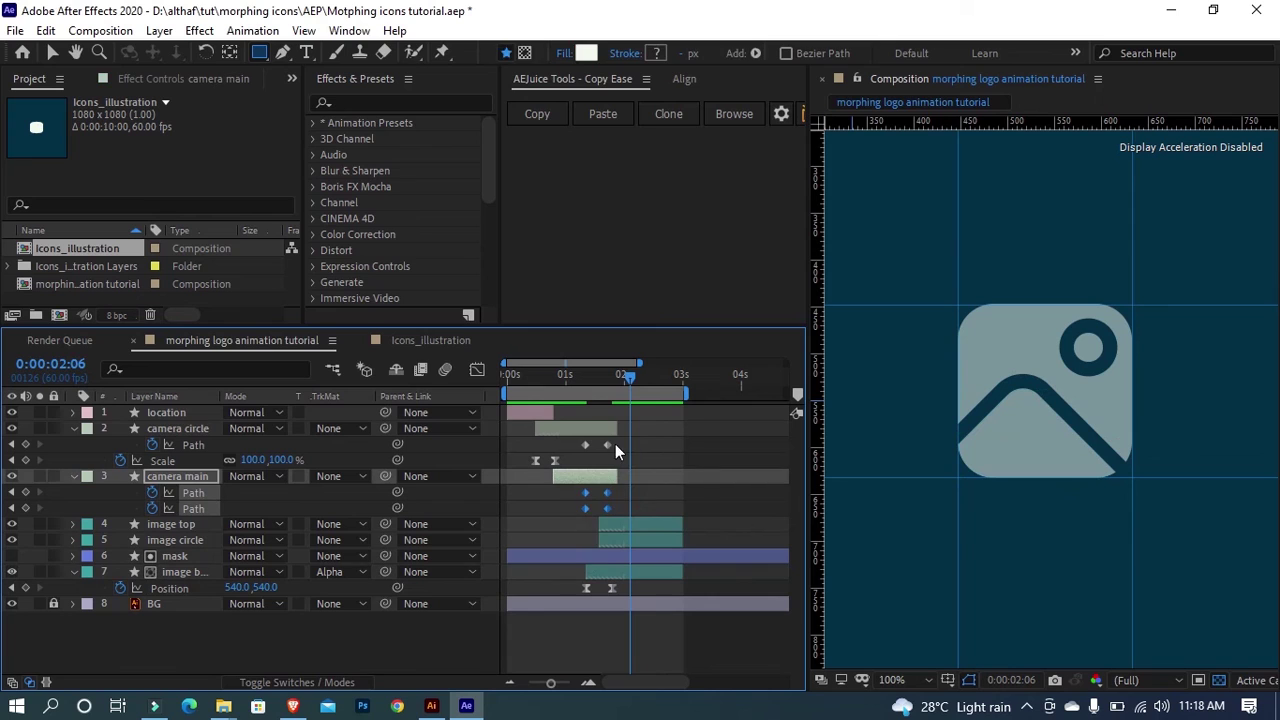
{"action": "left_click_drag", "start_coordinate": [616, 439], "coordinate": [577, 451]}
{"action": "left_click", "coordinate": [603, 113]}
{"action": "left_click", "coordinate": [585, 374]}
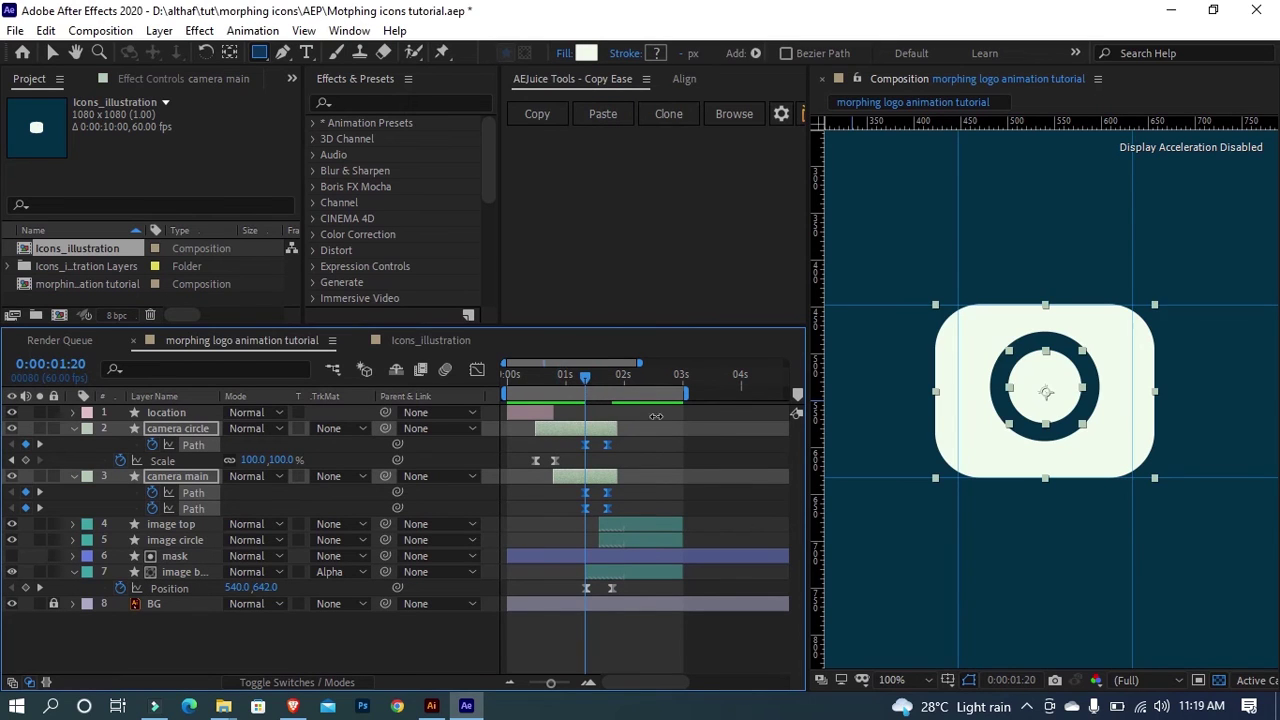
{"action": "key", "text": "space"}
{"action": "key", "text": "space"}
Step: Restore the image top, image circle and image bottom layers to full opacity and collapse the layer properties
{"action": "left_click_drag", "start_coordinate": [612, 377], "coordinate": [507, 377]}
{"action": "left_click", "coordinate": [171, 524]}
{"action": "left_click", "coordinate": [175, 540], "text": "ctrl"}
{"action": "left_click", "coordinate": [184, 572], "text": "ctrl"}
{"action": "key", "text": "t"}
{"action": "key", "text": "u"}
{"action": "left_click", "coordinate": [280, 610]}
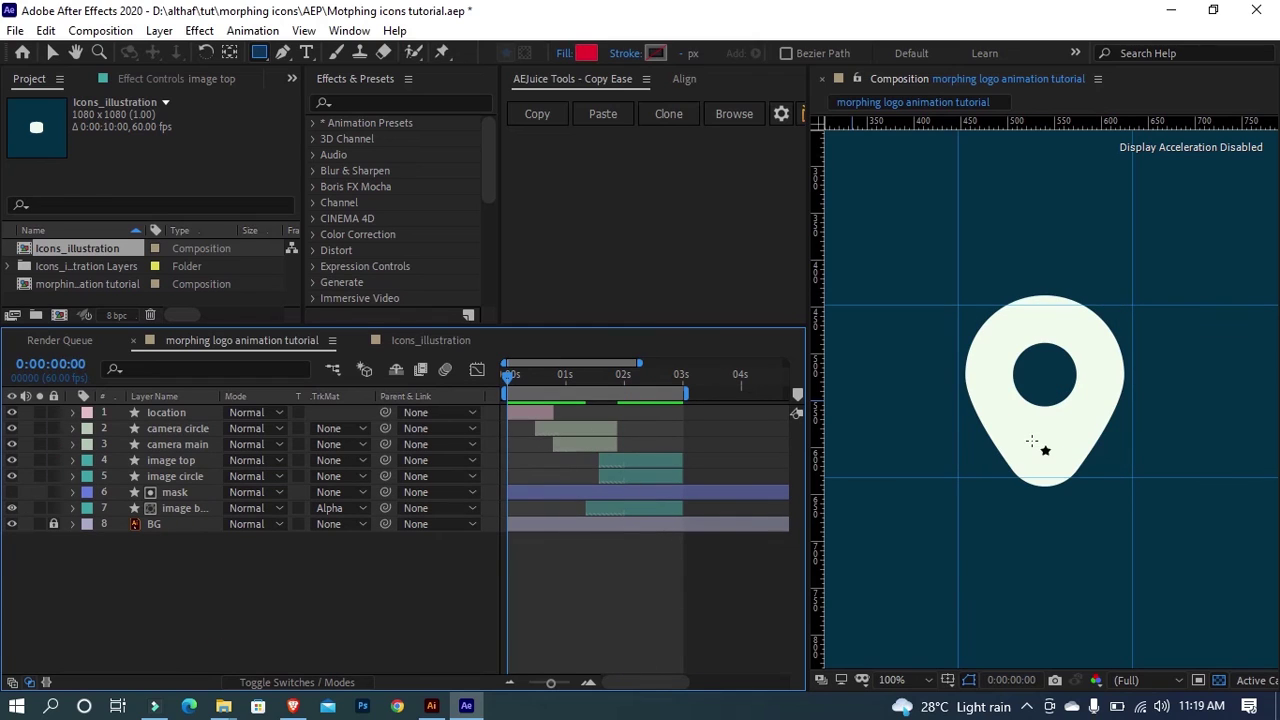
Step: Fit the whole composition in the viewer and play back the morph from location through camera to image
{"action": "left_click", "coordinate": [893, 679]}
{"action": "left_click", "coordinate": [922, 347]}
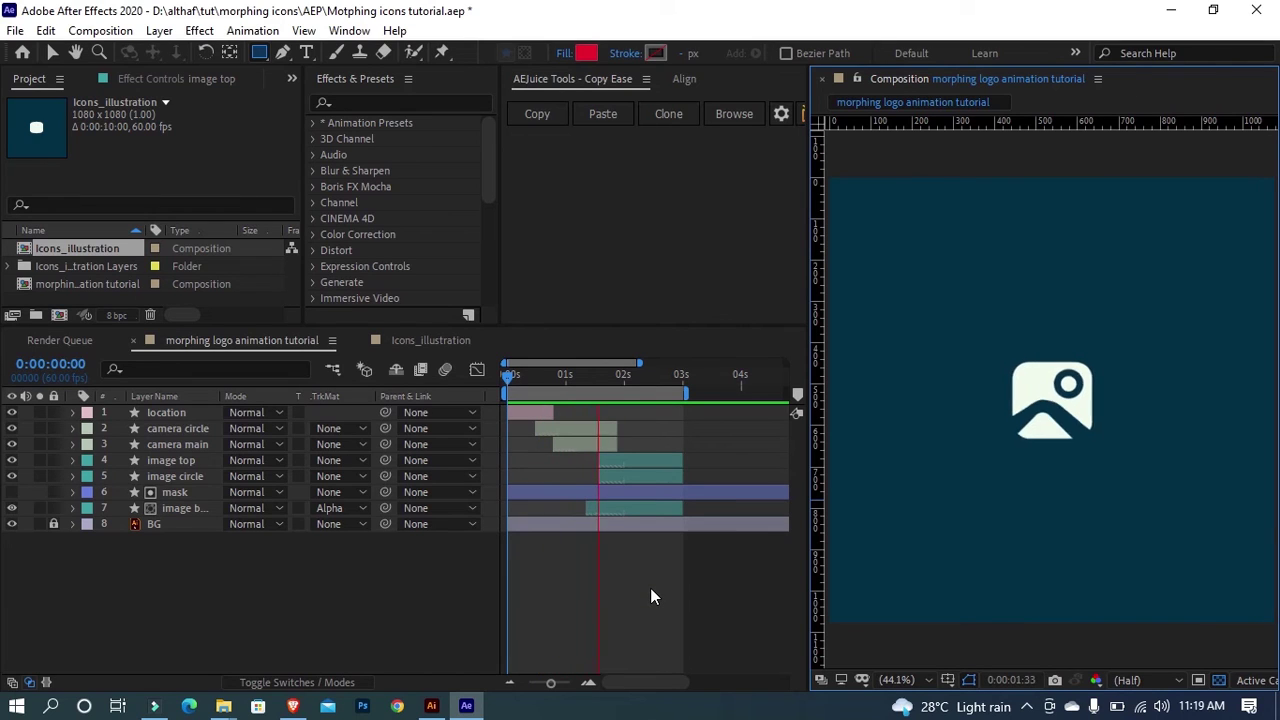
{"action": "key", "text": "space"}
{"action": "left_click_drag", "start_coordinate": [591, 379], "coordinate": [578, 379]}
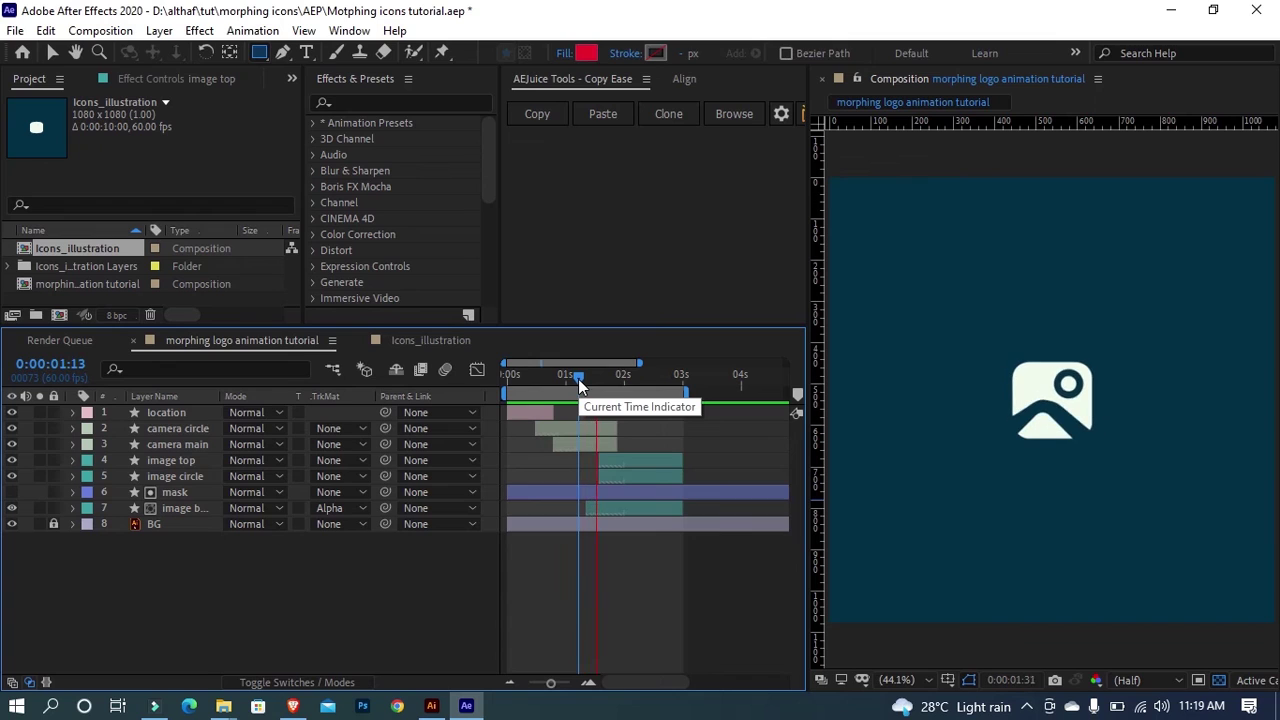
{"action": "key", "text": "space"}
{"action": "left_click_drag", "start_coordinate": [559, 382], "coordinate": [496, 383]}
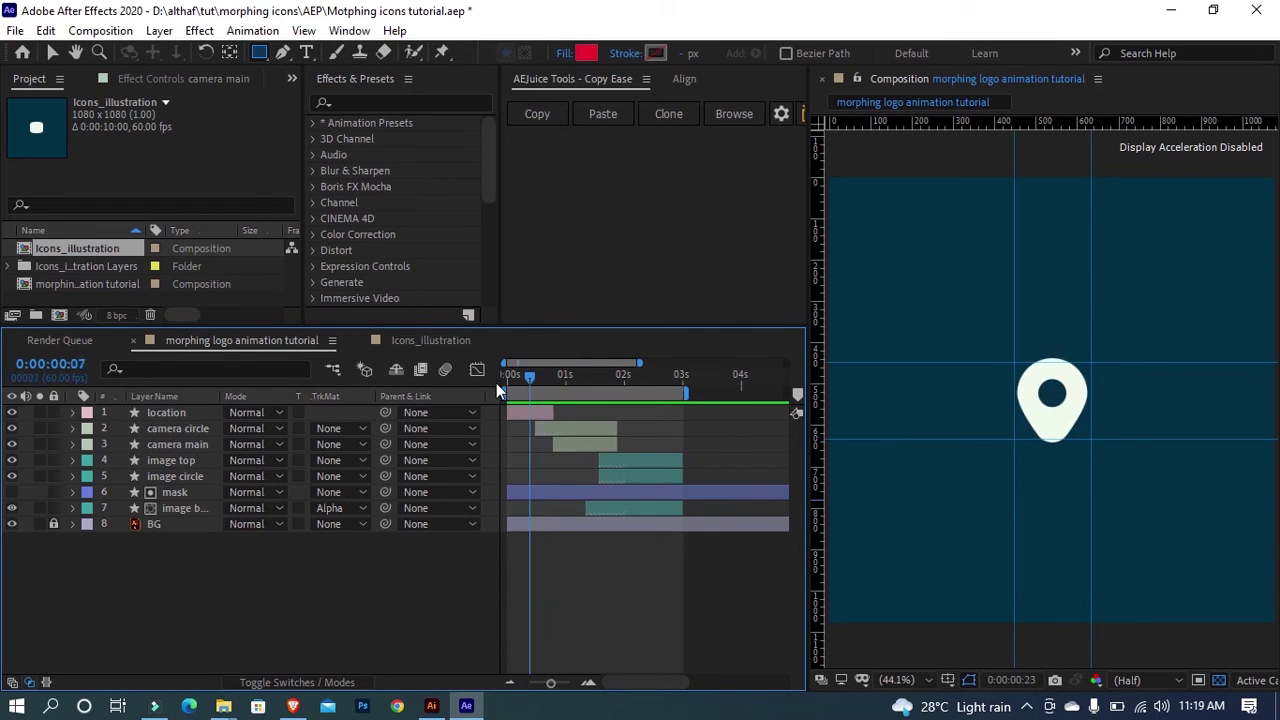
Step: Add a new null object to the composition
{"action": "left_click", "coordinate": [172, 508]}
{"action": "left_click", "coordinate": [168, 413], "text": "shift"}
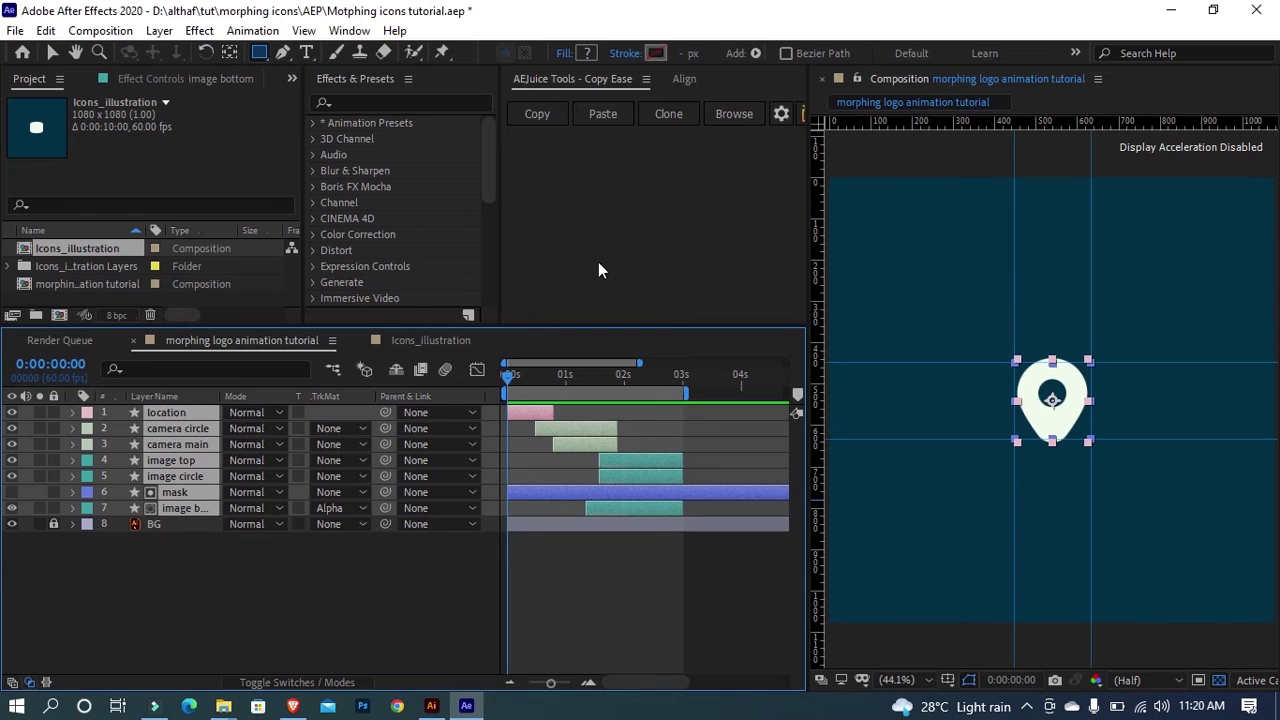
{"action": "right_click", "coordinate": [372, 589]}
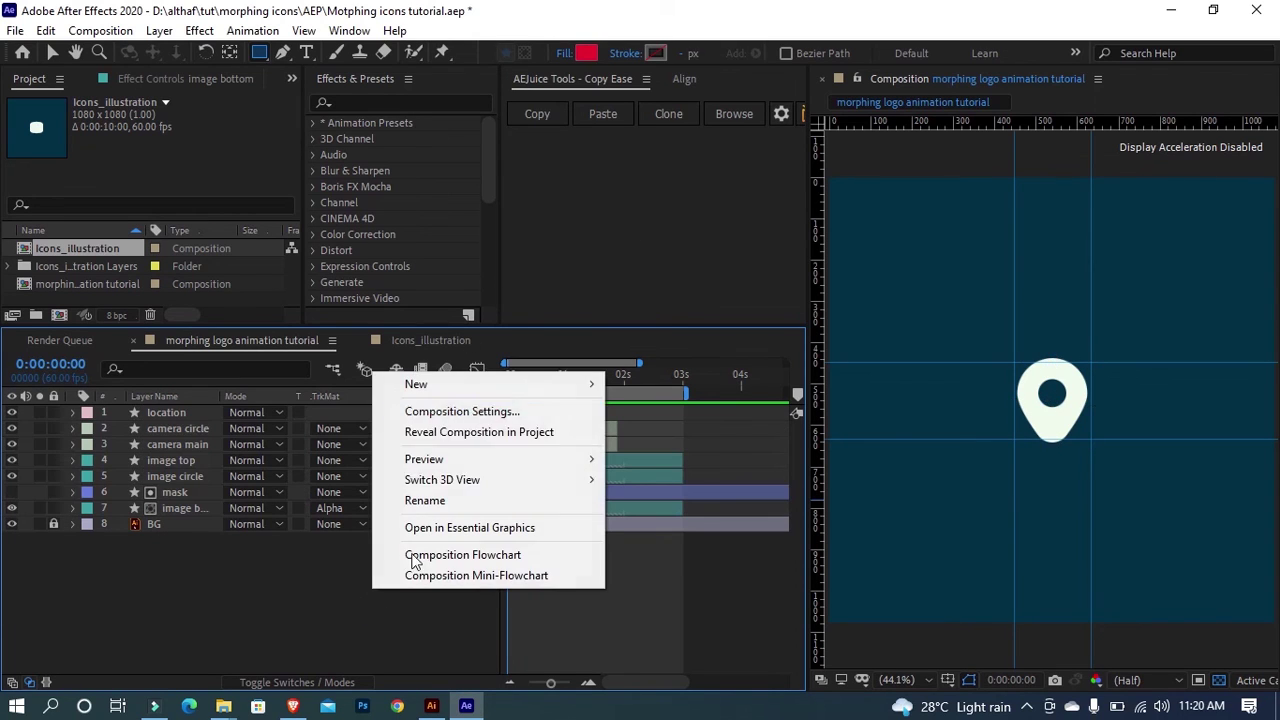
{"action": "left_click", "coordinate": [465, 400]}
{"action": "left_click", "coordinate": [665, 494]}
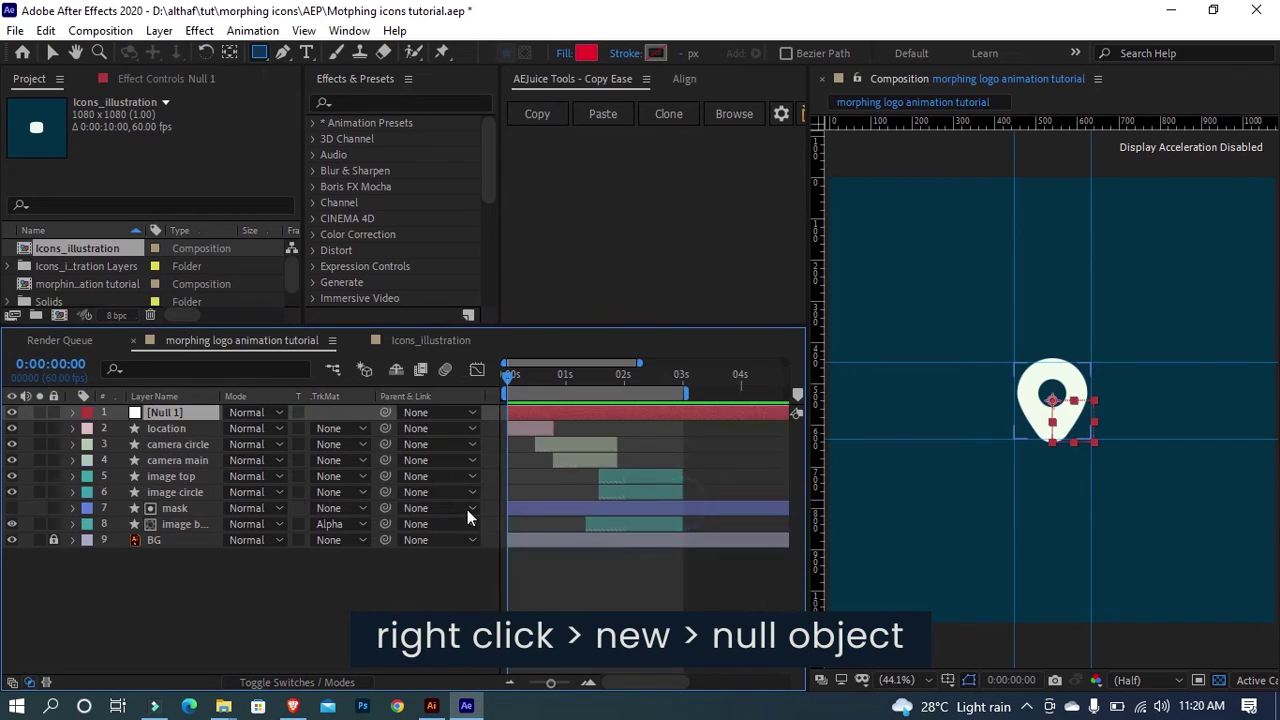
Step: Parent all icon layers from location to image bottom, including mask, to the null
{"action": "left_click", "coordinate": [178, 530]}
{"action": "left_click", "coordinate": [172, 430], "text": "shift"}
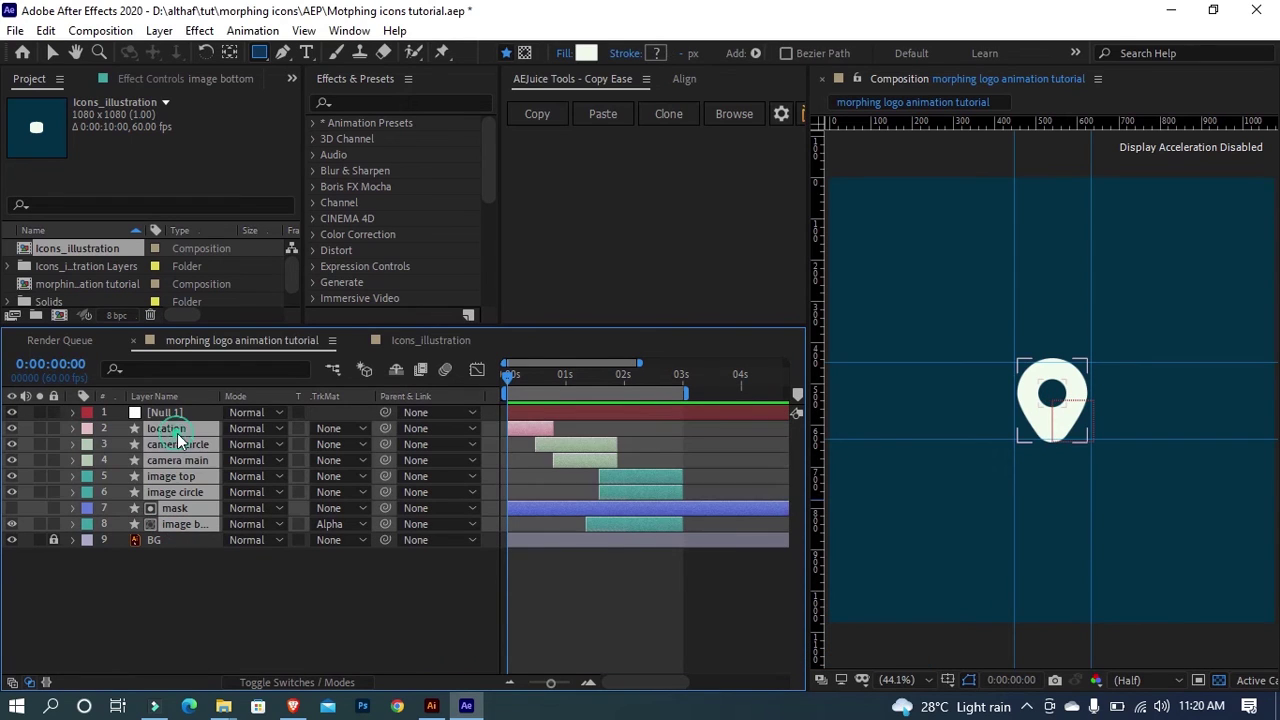
{"action": "left_click_drag", "start_coordinate": [393, 425], "coordinate": [166, 415]}
Step: Reveal the null's Position, Scale and Rotation properties and enlarge the timeline's time scale
{"action": "left_click", "coordinate": [166, 413]}
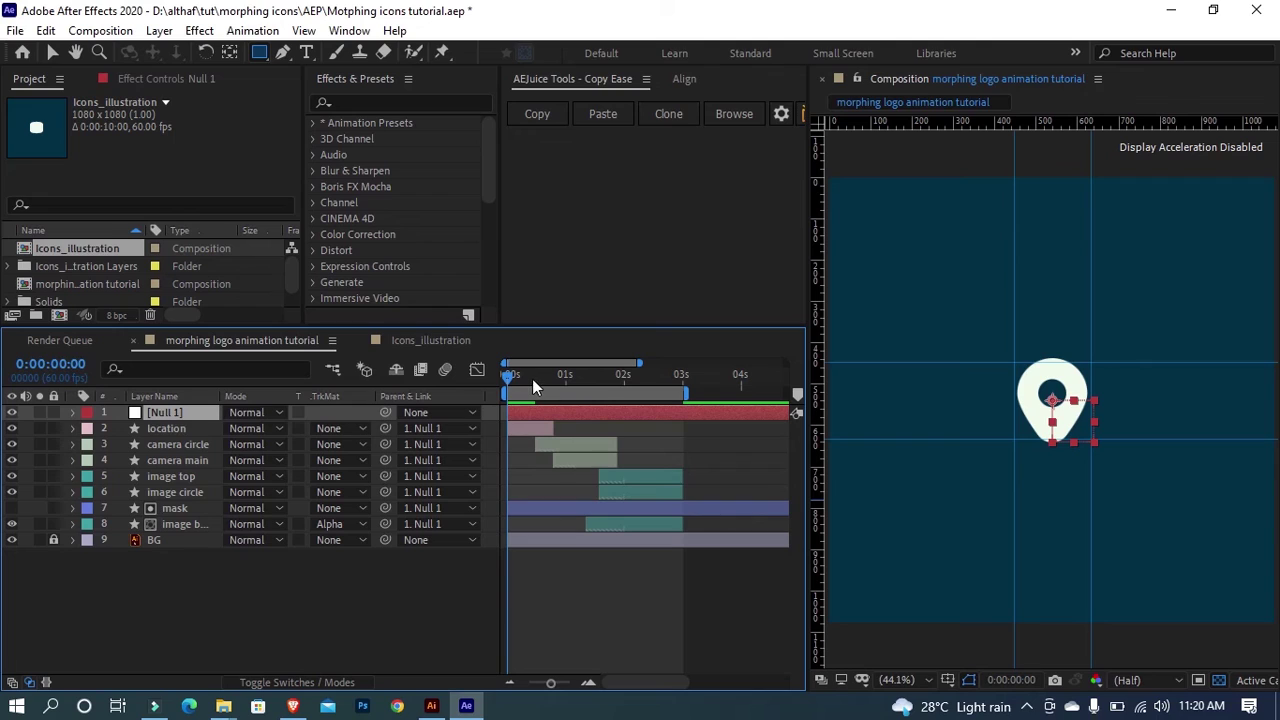
{"action": "key", "text": "s"}
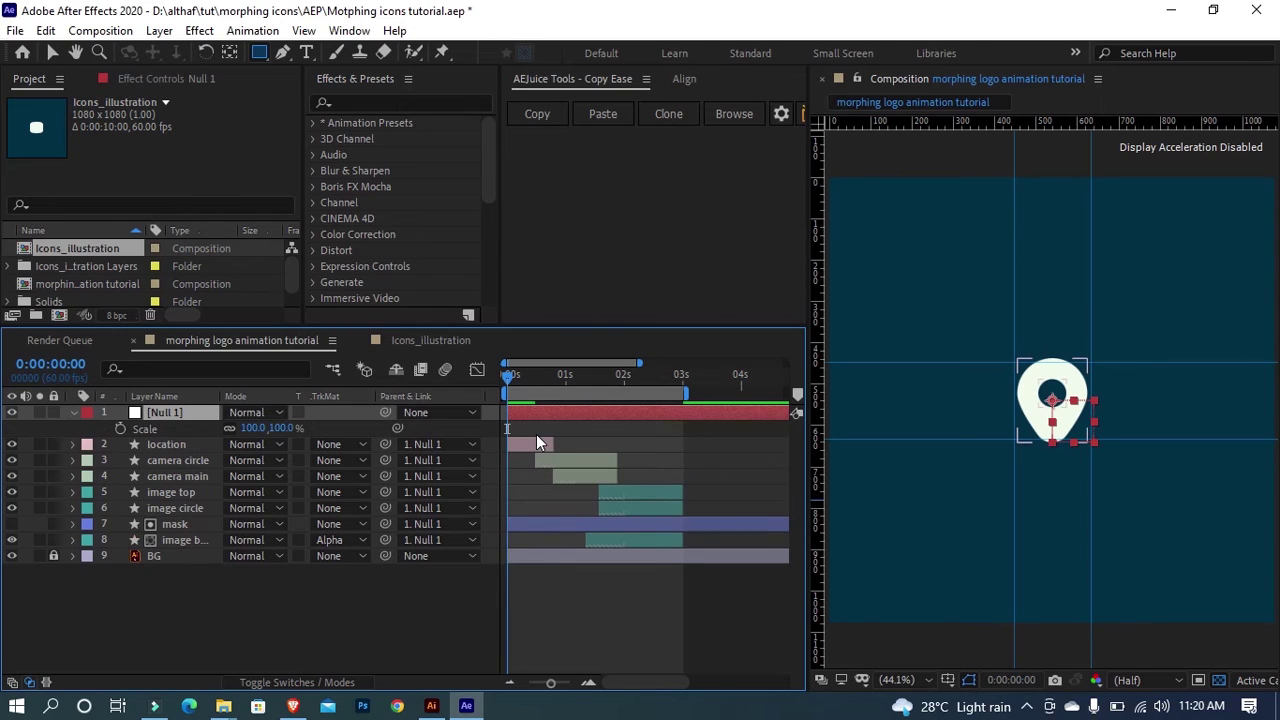
{"action": "key", "text": "shift+p"}
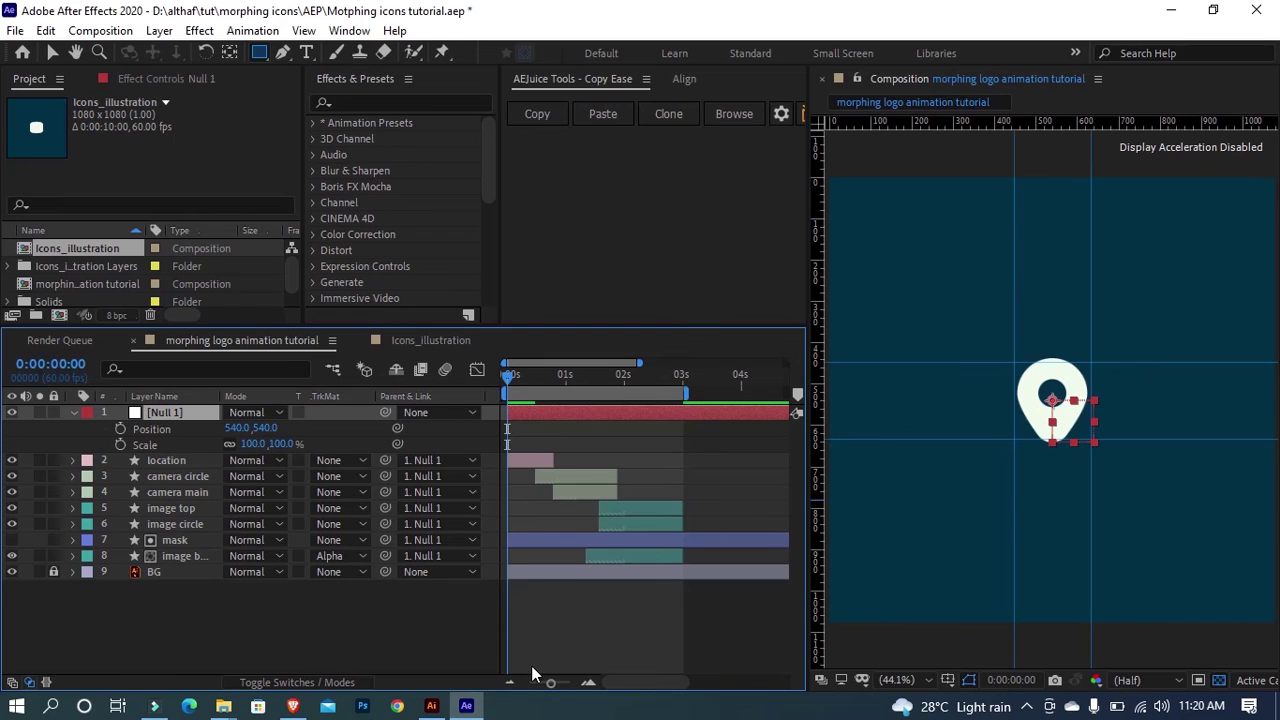
{"action": "key", "text": "shift+r"}
{"action": "left_click", "coordinate": [588, 683]}
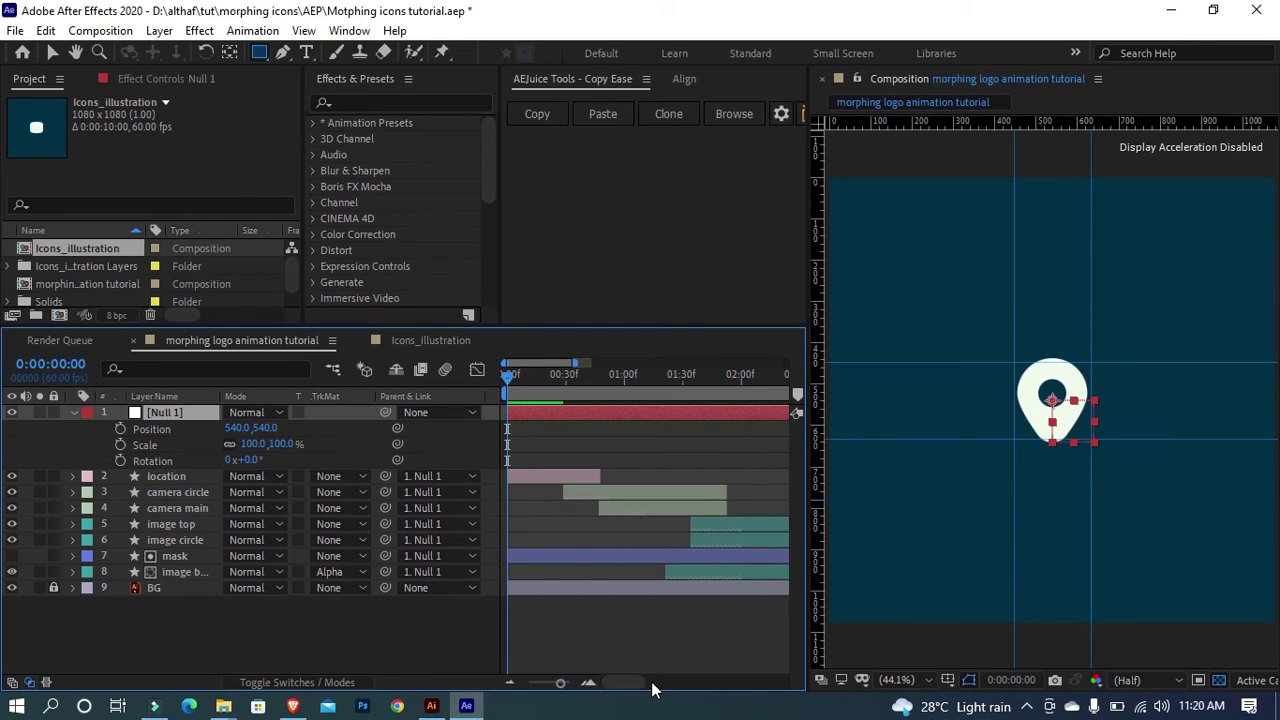
{"action": "left_click", "coordinate": [634, 683]}
Step: Set the work area to begin at 0:00:00:14 and preview the location-to-camera morph
{"action": "key", "text": "space"}
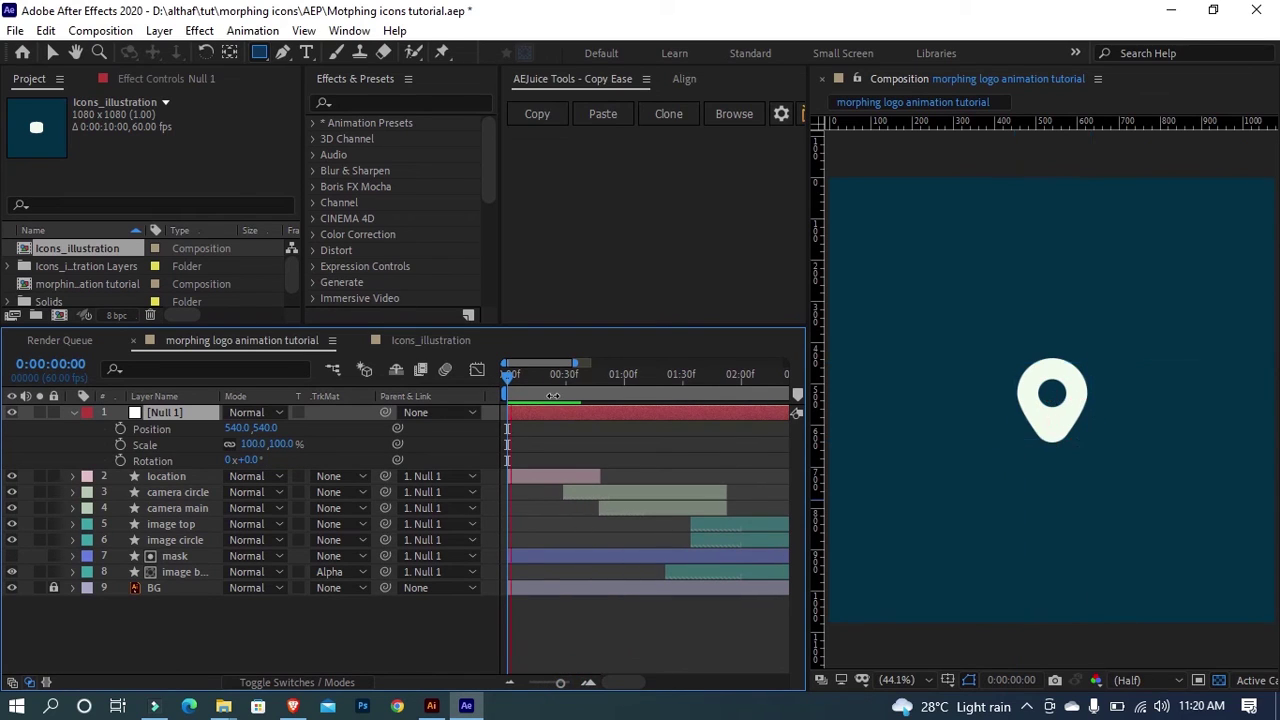
{"action": "left_click", "coordinate": [547, 378]}
{"action": "key", "text": "space"}
{"action": "left_click", "coordinate": [535, 385]}
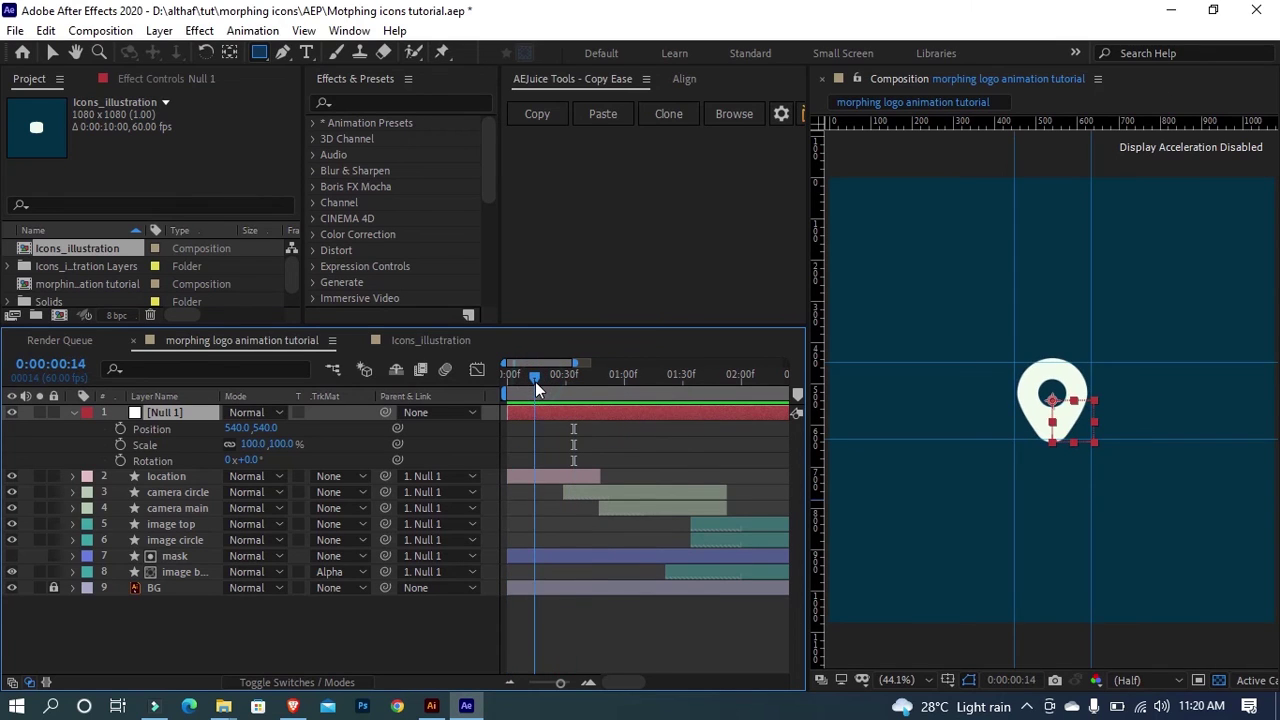
{"action": "key", "text": "b"}
{"action": "key", "text": "space"}
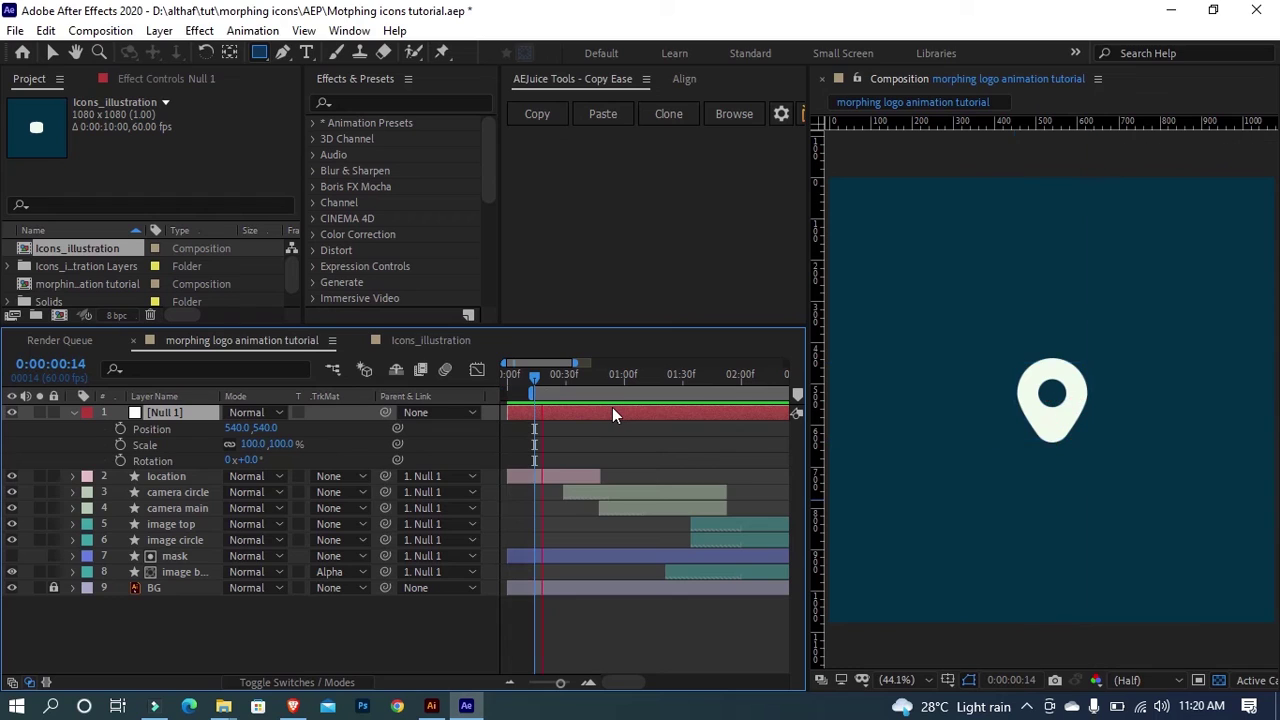
Step: Keyframe the null's scale at 100% at 0:00:00:28, 105% at 0:00:00:37, and back to 100% shortly after
{"action": "left_click", "coordinate": [562, 374]}
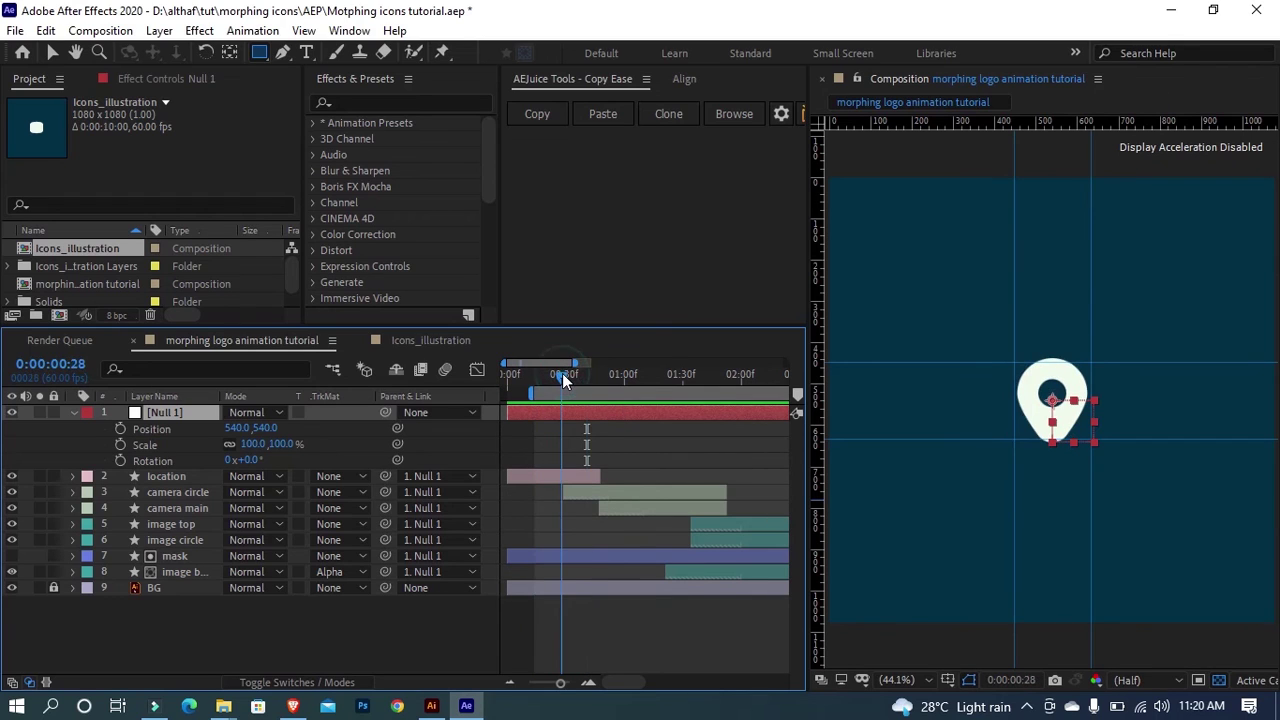
{"action": "left_click", "coordinate": [120, 444]}
{"action": "mouse_move", "coordinate": [580, 372]}
{"action": "left_mouse_down"}
{"action": "mouse_move", "coordinate": [594, 372]}
{"action": "mouse_move", "coordinate": [579, 375]}
{"action": "left_mouse_up"}
{"action": "left_click", "coordinate": [29, 444]}
{"action": "left_click_drag", "start_coordinate": [278, 446], "coordinate": [288, 450]}
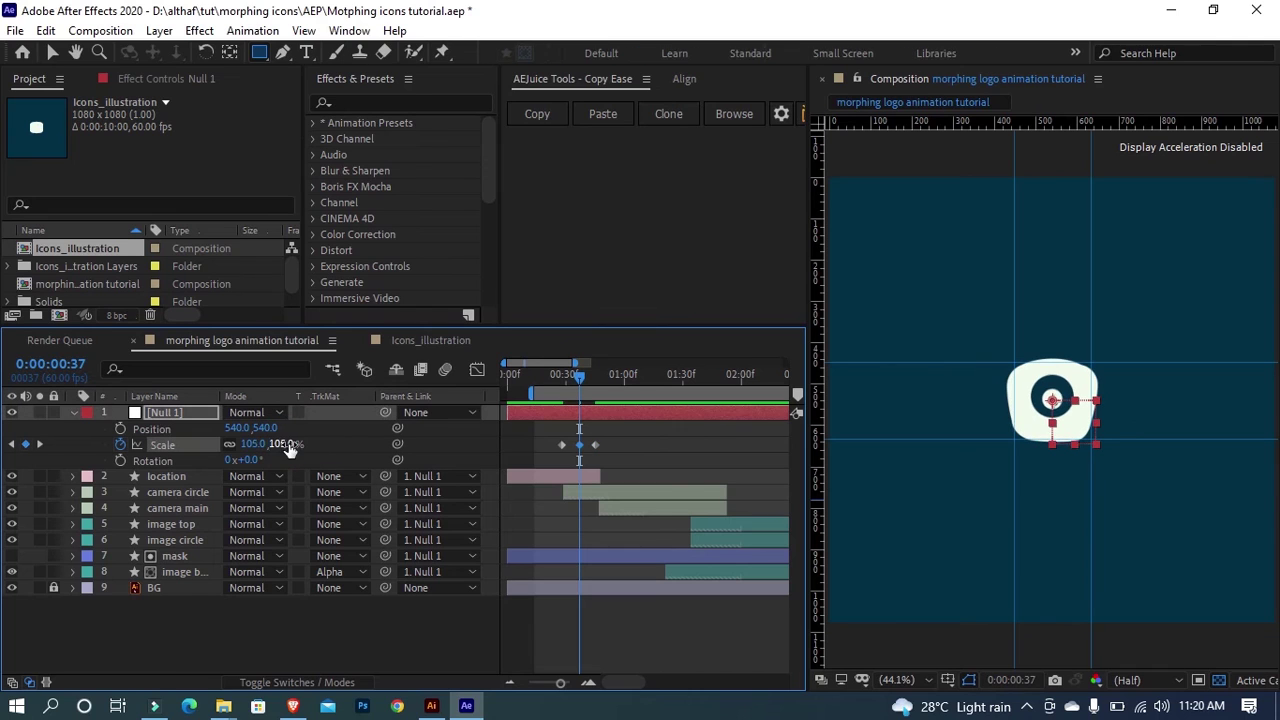
Step: Apply Easy Ease to the null's three scale keyframes
{"action": "left_click_drag", "start_coordinate": [621, 439], "coordinate": [559, 447]}
{"action": "right_click", "coordinate": [559, 447]}
{"action": "mouse_move", "coordinate": [650, 674]}
{"action": "left_click", "coordinate": [880, 531]}
{"action": "left_click", "coordinate": [644, 437]}
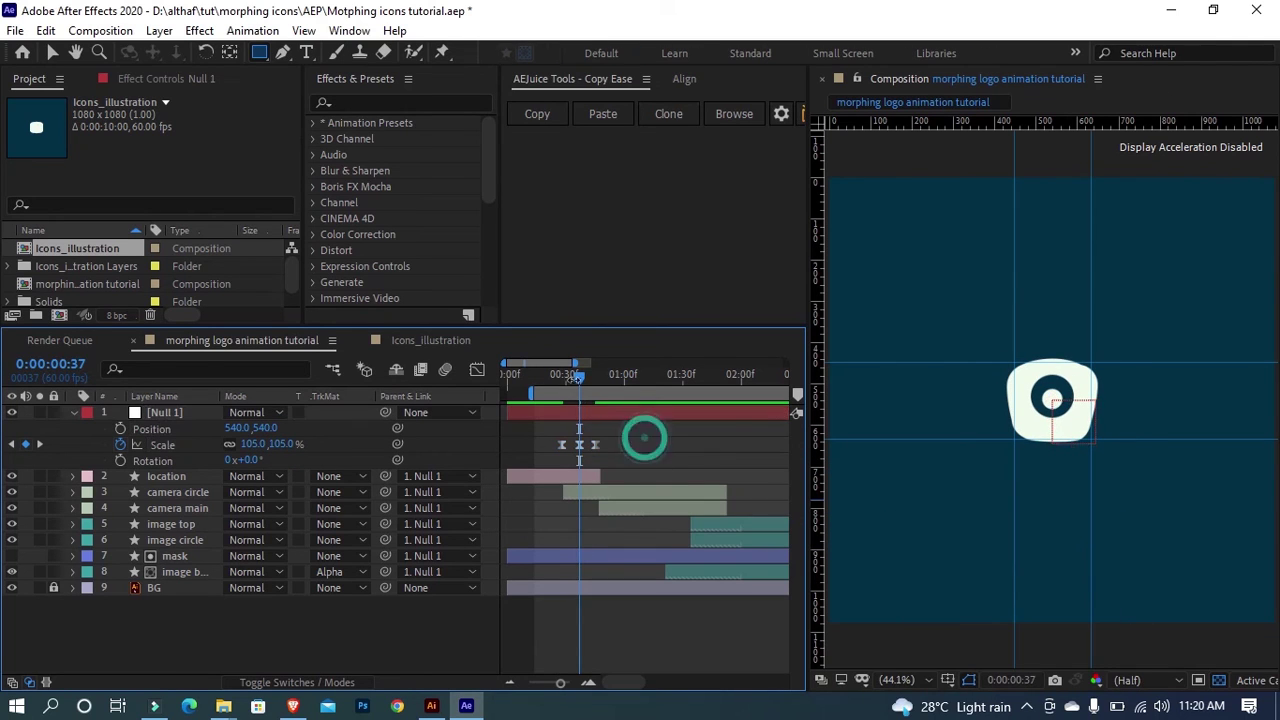
Step: Increase the null's middle scale keyframe at 0:00:00:37 and preview the morph from 0:00:00:12
{"action": "key", "text": "space"}
{"action": "key", "text": "space"}
{"action": "left_click", "coordinate": [283, 445]}
{"action": "type", "text": "1"}
{"action": "key", "text": "Return"}
{"action": "left_click", "coordinate": [557, 376]}
{"action": "left_click_drag", "start_coordinate": [529, 387], "coordinate": [531, 386]}
{"action": "key", "text": "space"}
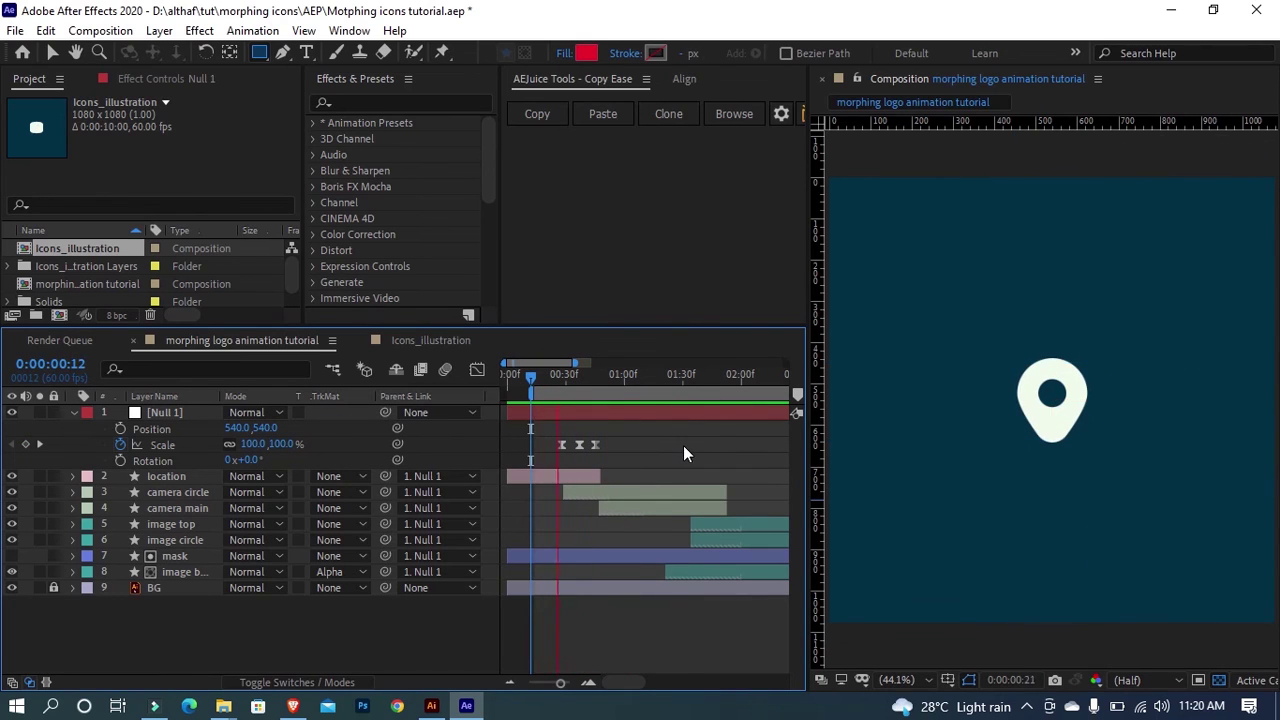
{"action": "key", "text": "space"}
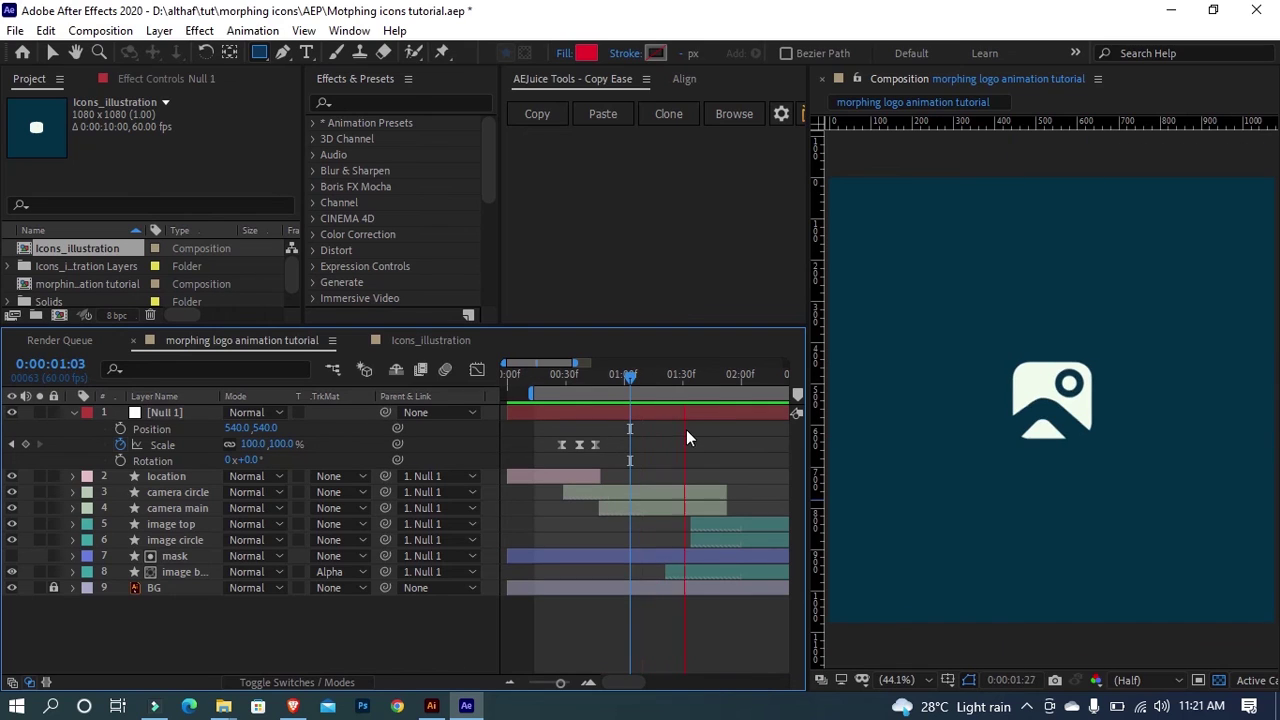
Step: Keyframe the null's rotation from 0° near the first scale keyframe to 180° at 0:00:00:43
{"action": "left_click", "coordinate": [609, 380]}
{"action": "mouse_move", "coordinate": [609, 380]}
{"action": "left_mouse_down"}
{"action": "mouse_move", "coordinate": [686, 392]}
{"action": "mouse_move", "coordinate": [565, 393]}
{"action": "mouse_move", "coordinate": [575, 372]}
{"action": "mouse_move", "coordinate": [592, 375]}
{"action": "left_mouse_up"}
{"action": "left_click", "coordinate": [120, 460]}
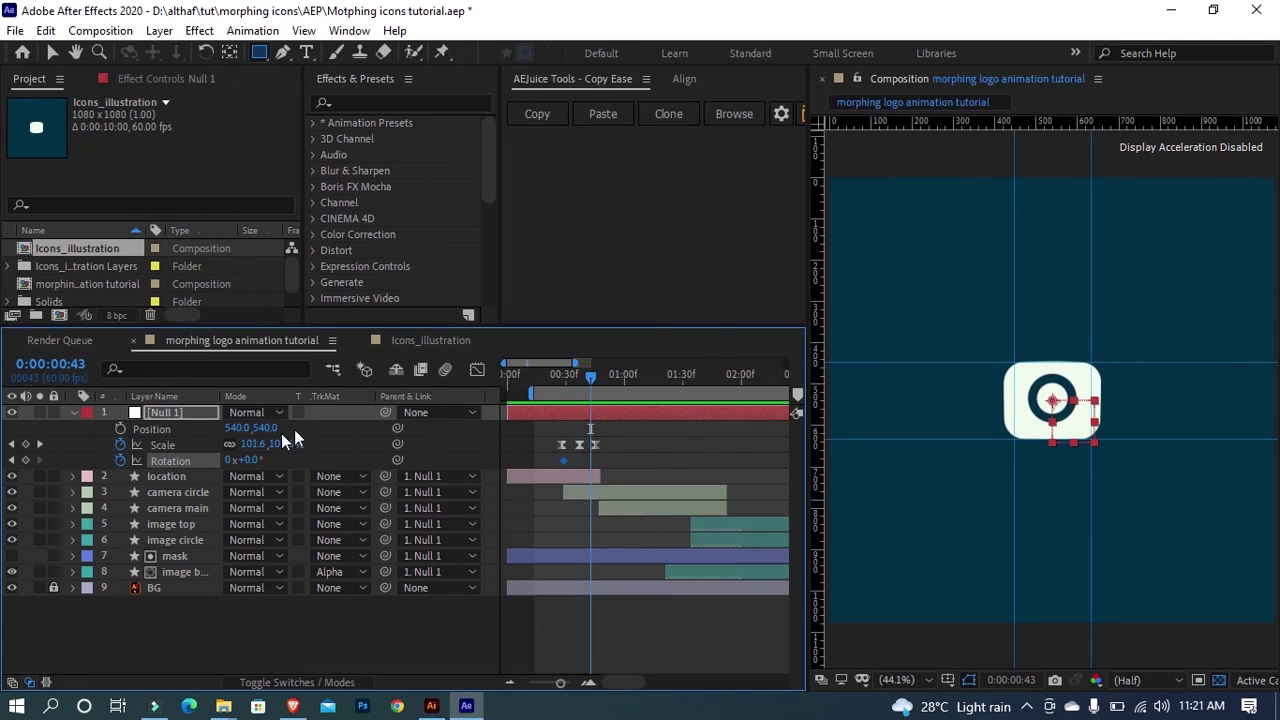
{"action": "left_click", "coordinate": [248, 461]}
{"action": "key", "text": "Return"}
{"action": "key", "text": "space"}
{"action": "key", "text": "space"}
Step: Paste the copied ease onto both rotation keyframes of the null and preview from 0:00:00:25
{"action": "left_click_drag", "start_coordinate": [604, 453], "coordinate": [562, 465]}
{"action": "left_click", "coordinate": [611, 118]}
{"action": "left_click", "coordinate": [558, 377]}
{"action": "key", "text": "space"}
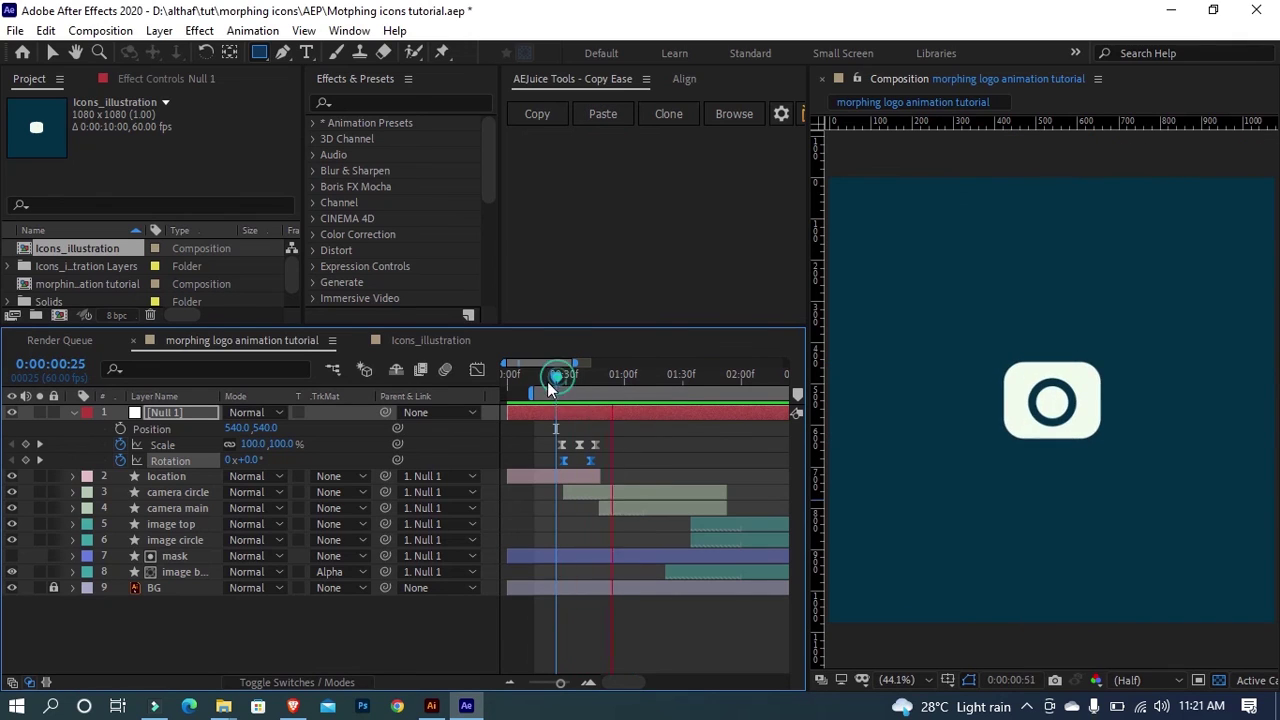
Step: Retime the null's rotation to start at 0:00:00:24 and end just past the last scale keyframe, previewing the motion
{"action": "left_click_drag", "start_coordinate": [558, 378], "coordinate": [545, 378]}
{"action": "mouse_move", "coordinate": [563, 460]}
{"action": "left_mouse_down"}
{"action": "mouse_move", "coordinate": [607, 461]}
{"action": "mouse_move", "coordinate": [554, 461]}
{"action": "left_mouse_up"}
{"action": "left_click", "coordinate": [632, 457]}
{"action": "left_click", "coordinate": [534, 380]}
{"action": "key", "text": "space"}
{"action": "key", "text": "space"}
{"action": "left_click", "coordinate": [533, 381]}
{"action": "key", "text": "space"}
{"action": "key", "text": "space"}
{"action": "left_click", "coordinate": [533, 377]}
{"action": "key", "text": "space"}
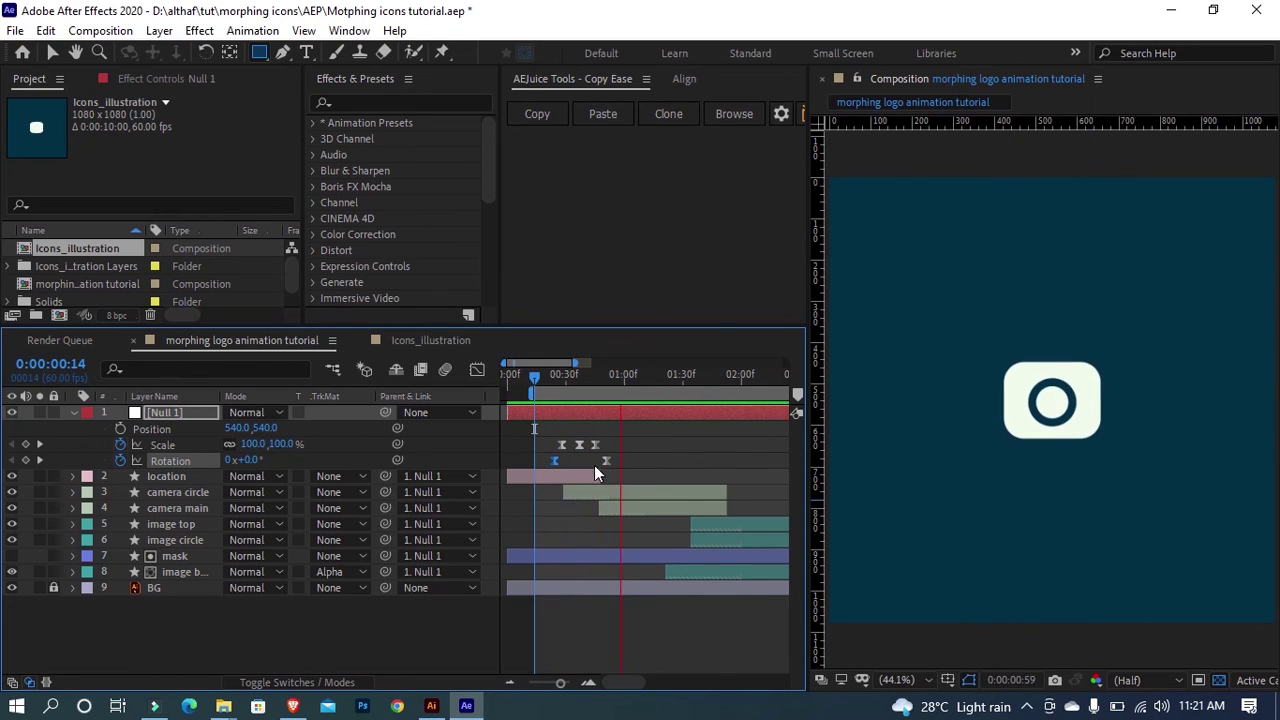
{"action": "key", "text": "space"}
Step: Spread the null's three scale keyframes so they begin at 0:00:00:24 with the rotation, and preview the result
{"action": "mouse_move", "coordinate": [565, 381]}
{"action": "left_mouse_down"}
{"action": "mouse_move", "coordinate": [602, 386]}
{"action": "mouse_move", "coordinate": [554, 387]}
{"action": "left_mouse_up"}
{"action": "key", "text": "space"}
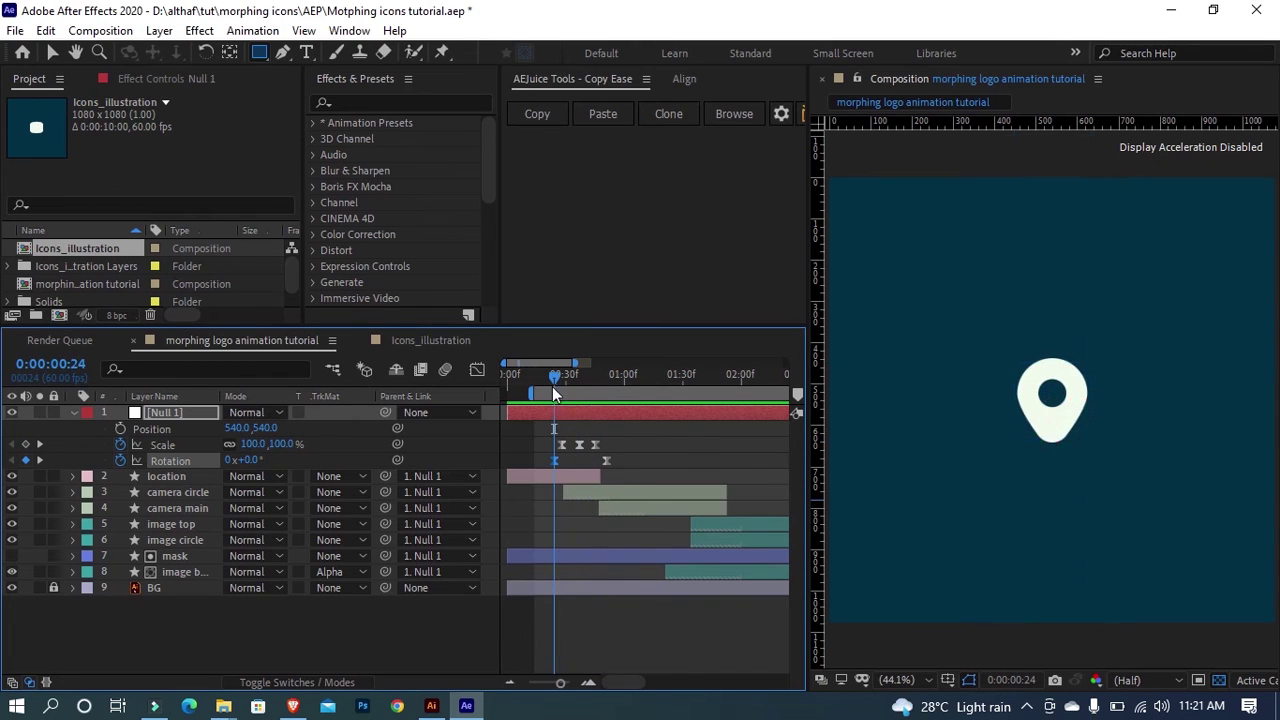
{"action": "key", "text": "space"}
{"action": "left_click_drag", "start_coordinate": [604, 443], "coordinate": [578, 443]}
{"action": "key", "text": "space"}
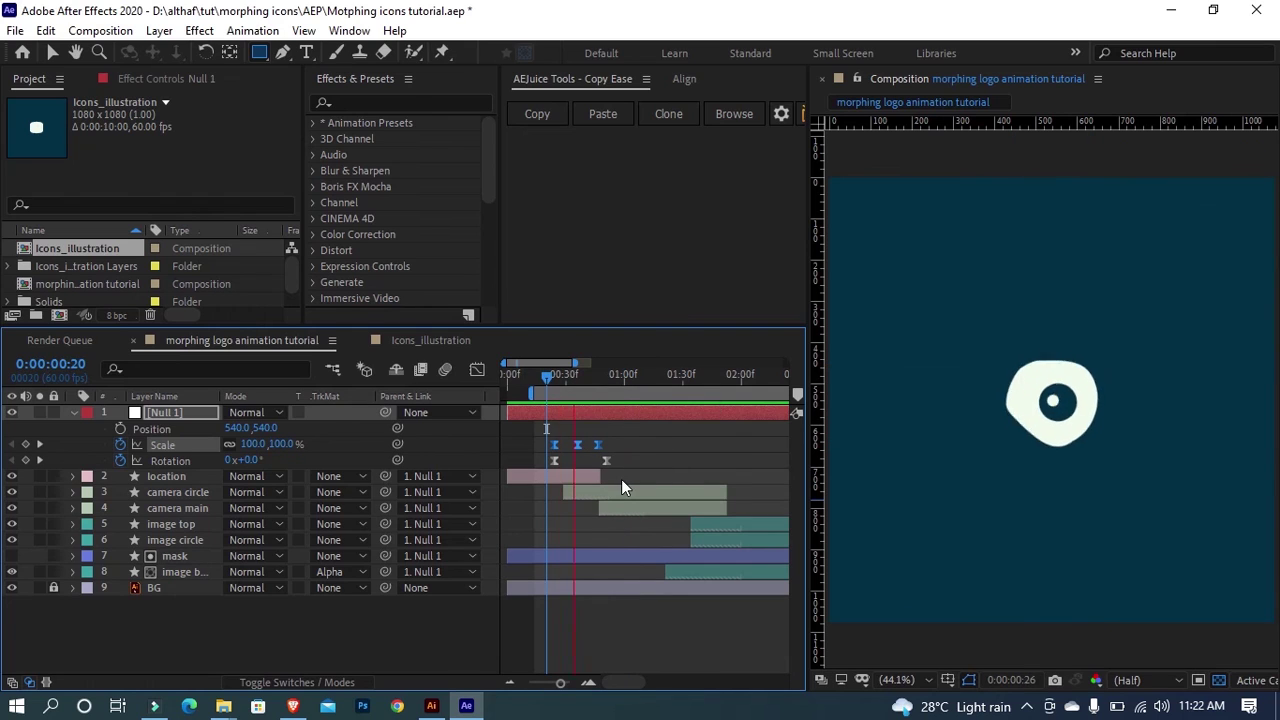
{"action": "key", "text": "space"}
{"action": "left_click", "coordinate": [621, 480]}
Step: Copy the null's two rotation keyframes to 0:00:01:20 and reverse their order so the null rotates from 180° back to 0°
{"action": "left_click_drag", "start_coordinate": [624, 377], "coordinate": [668, 376]}
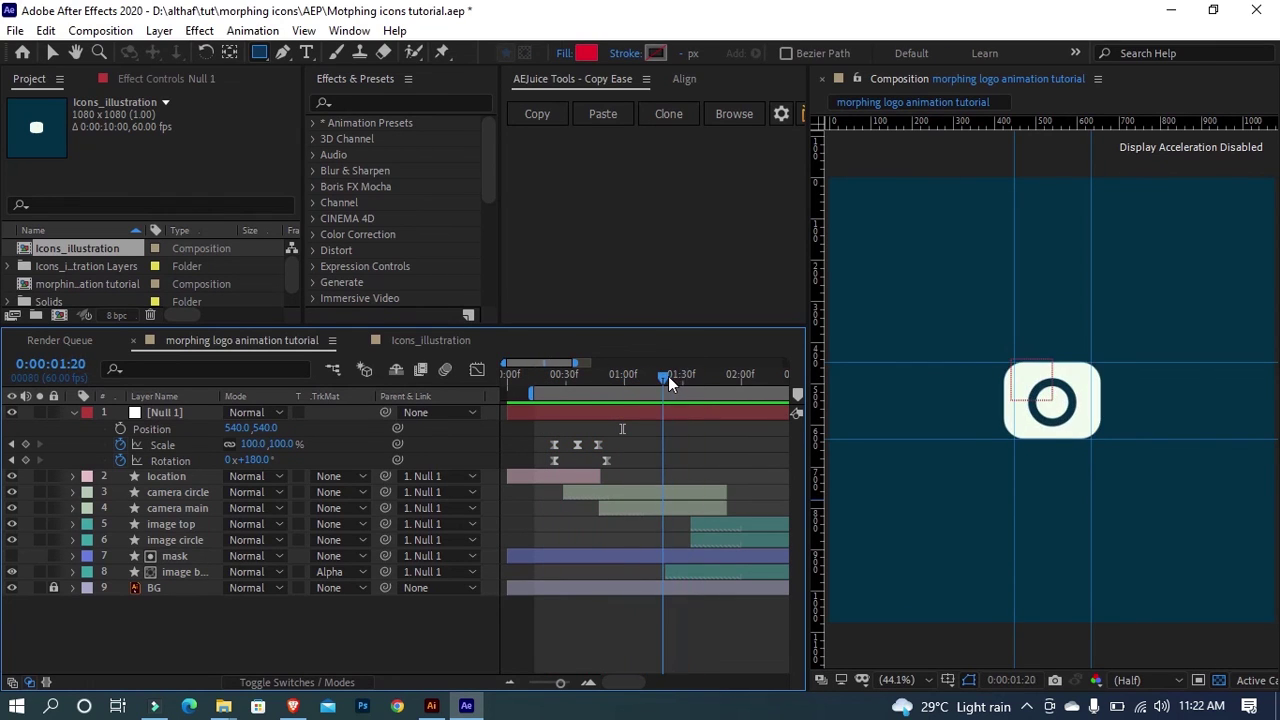
{"action": "left_click", "coordinate": [607, 459]}
{"action": "left_click", "coordinate": [553, 460], "text": "shift"}
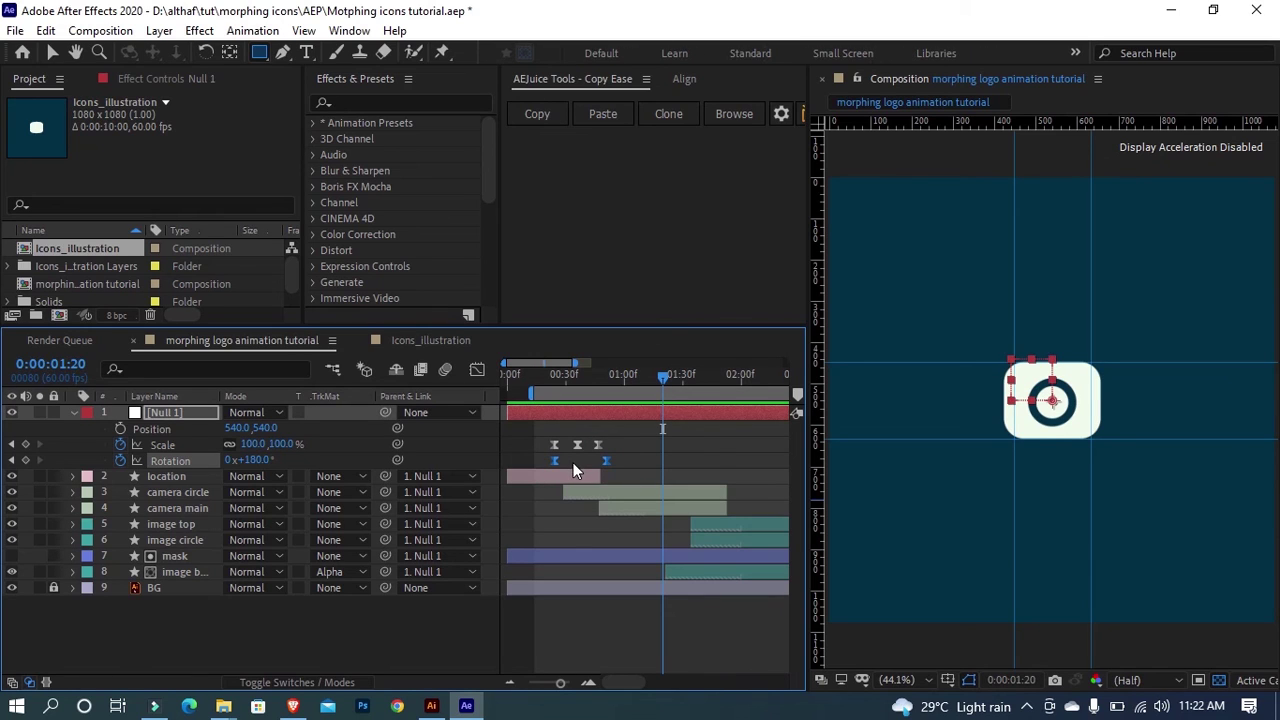
{"action": "key", "text": "ctrl+c"}
{"action": "key", "text": "ctrl+v"}
{"action": "left_click_drag", "start_coordinate": [661, 460], "coordinate": [717, 459]}
{"action": "left_click", "coordinate": [624, 465]}
{"action": "left_click_drag", "start_coordinate": [663, 388], "coordinate": [717, 386]}
Step: Paste the copied ease onto the second pair of rotation keyframes and shift its first keyframe slightly earlier
{"action": "left_click_drag", "start_coordinate": [738, 452], "coordinate": [657, 464]}
{"action": "left_click", "coordinate": [606, 121]}
{"action": "left_click", "coordinate": [658, 384]}
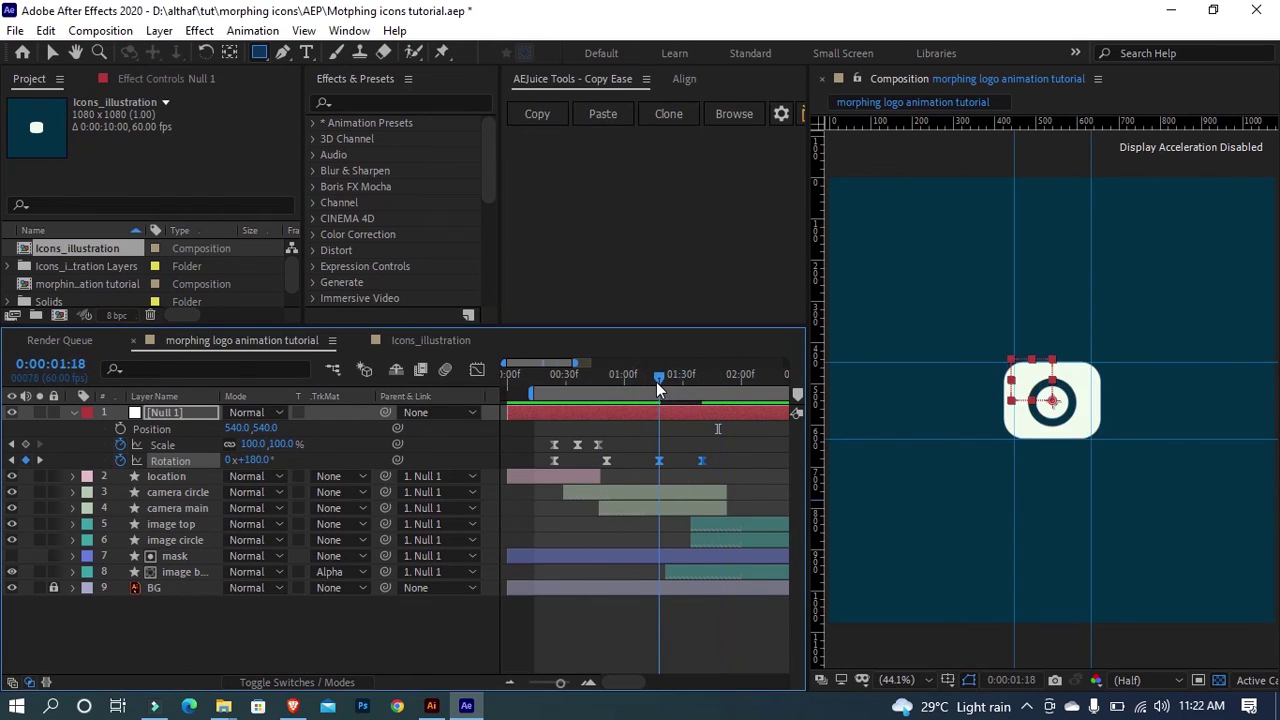
{"action": "key", "text": "space"}
{"action": "key", "text": "space"}
{"action": "left_click_drag", "start_coordinate": [658, 462], "coordinate": [646, 464]}
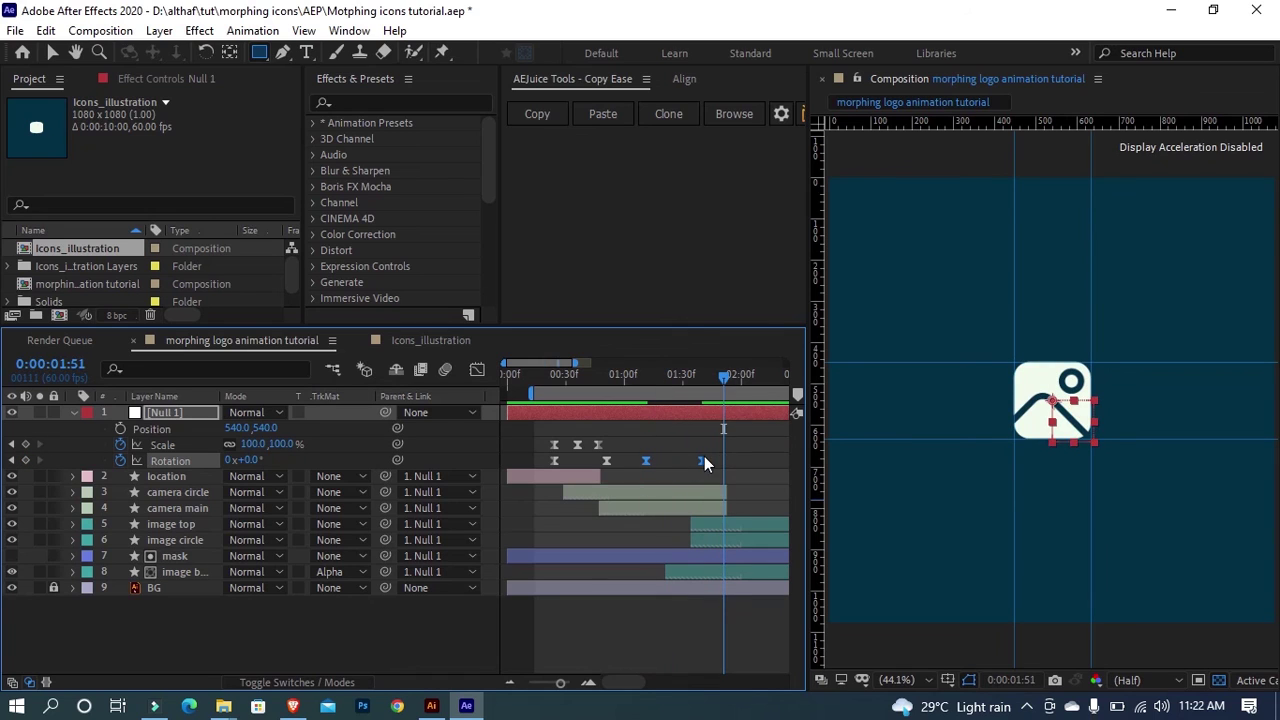
{"action": "left_click", "coordinate": [646, 382]}
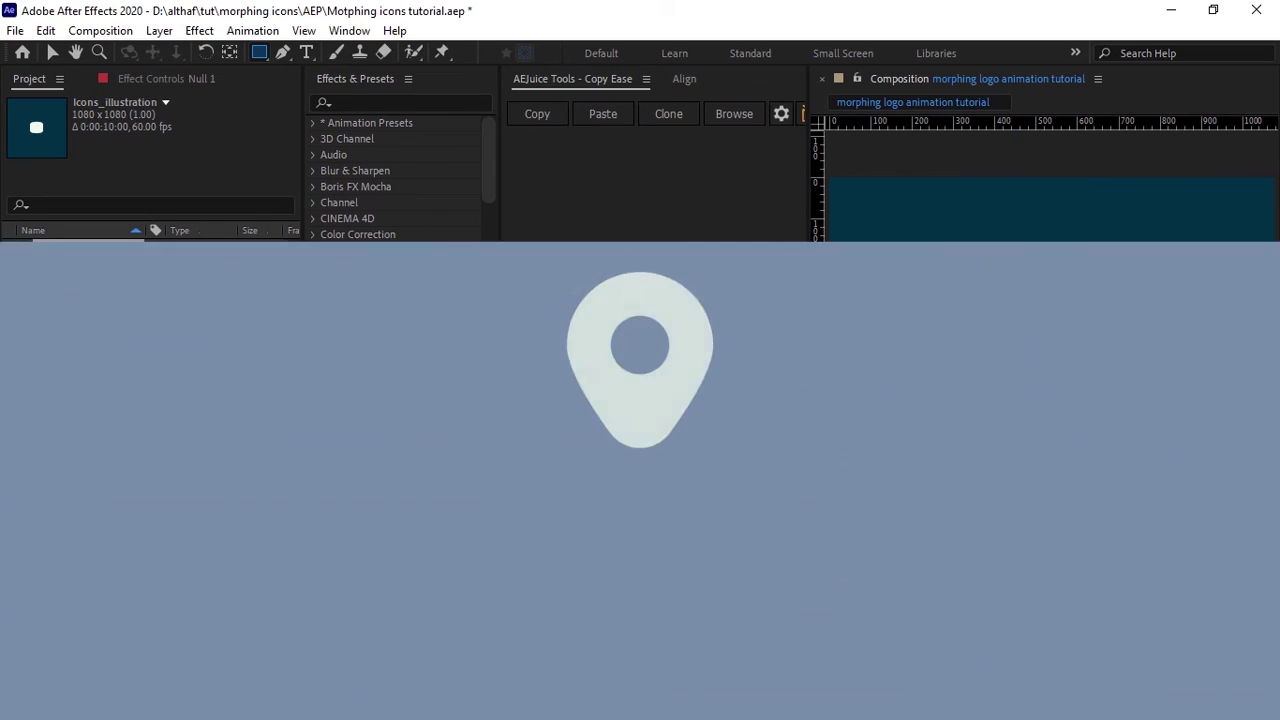